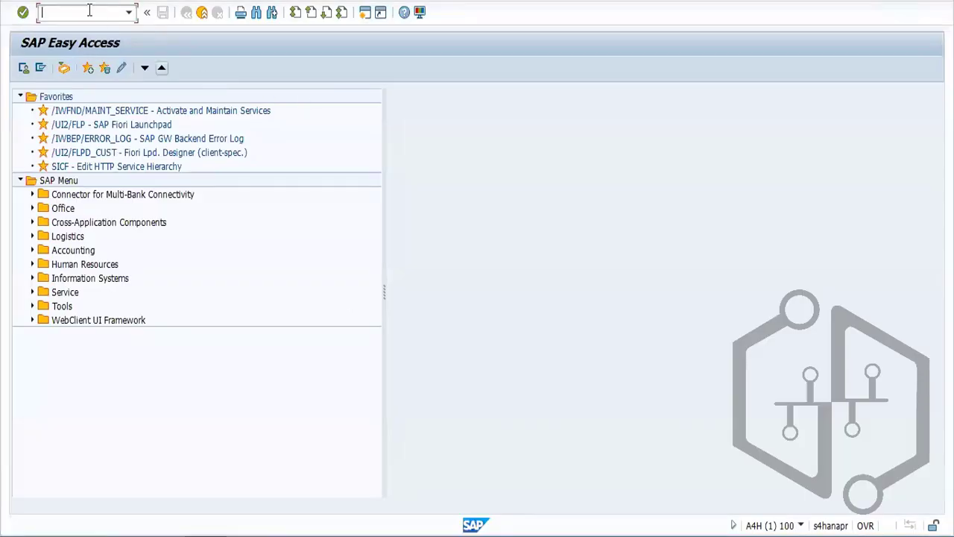
Start transaction SPRO and display the SAP Reference IMG
left_click(91, 13)
type("spro")
key("Return")
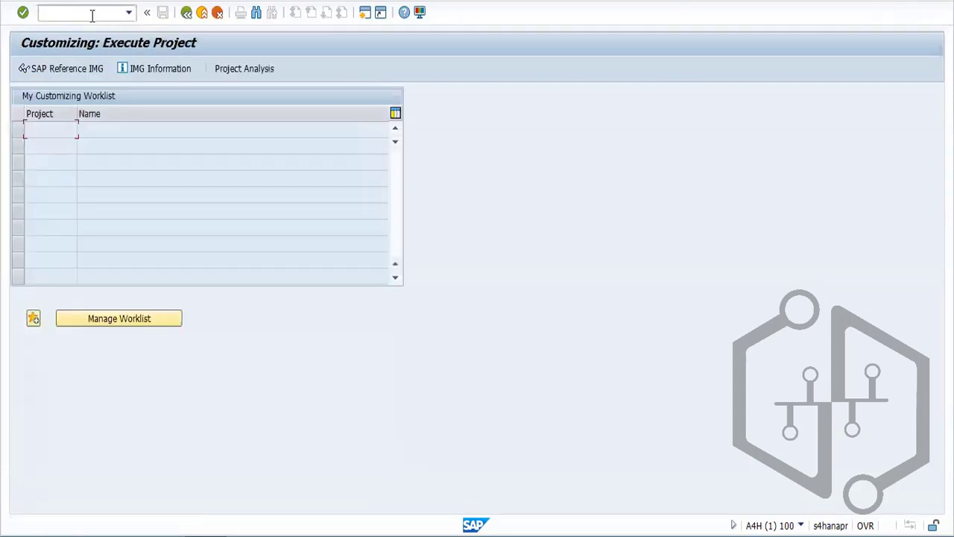
left_click(80, 66)
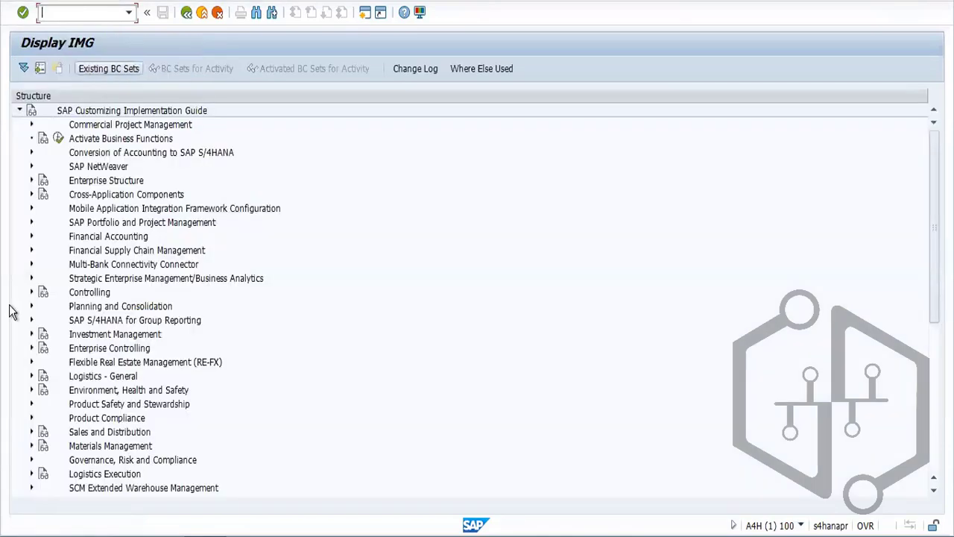
Open the Define Document Types activity under Materials Management > Purchasing > RFQ/Quotation
left_click(31, 445)
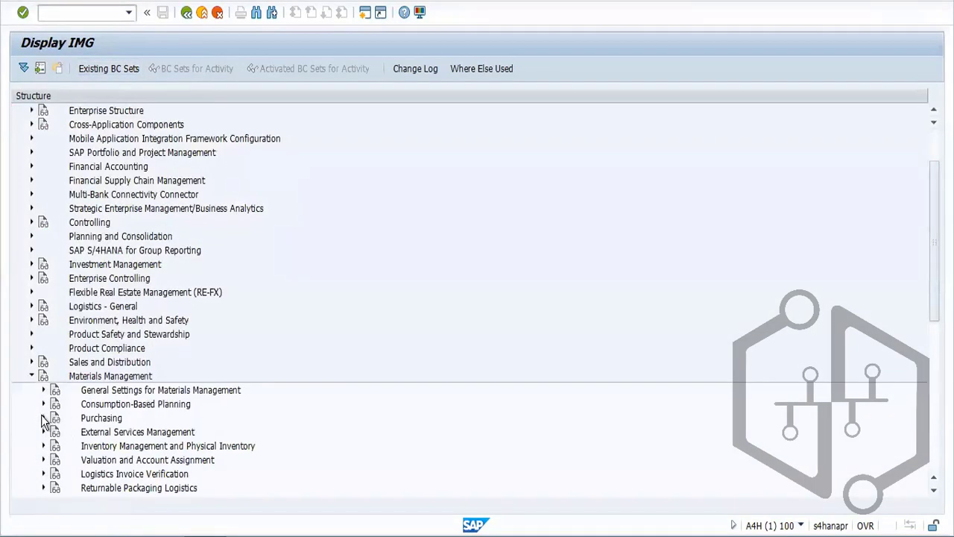
left_click(42, 417)
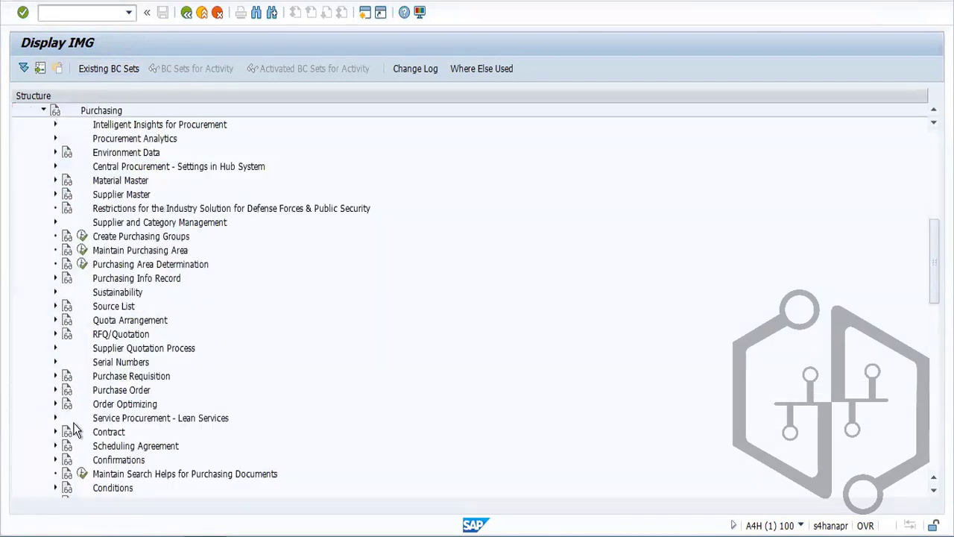
left_click(55, 334)
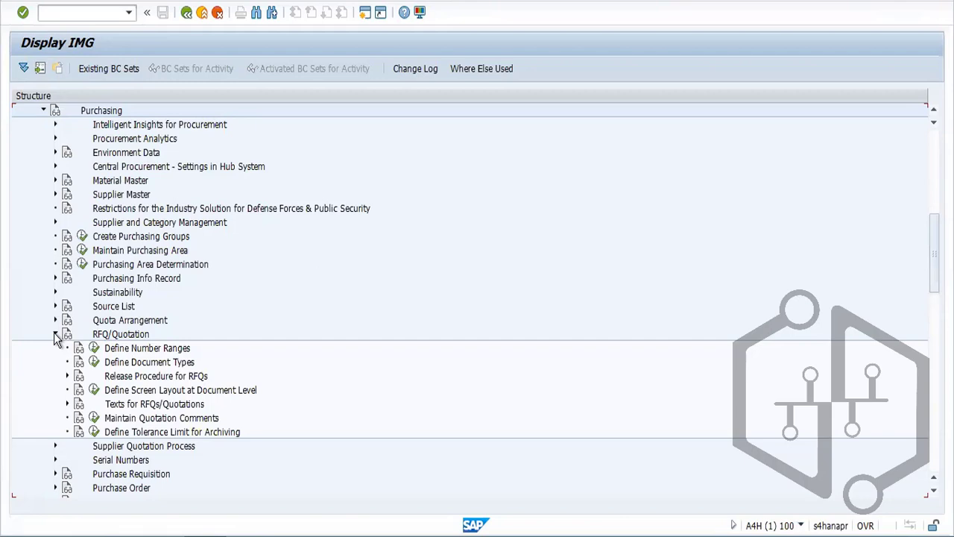
left_click(95, 362)
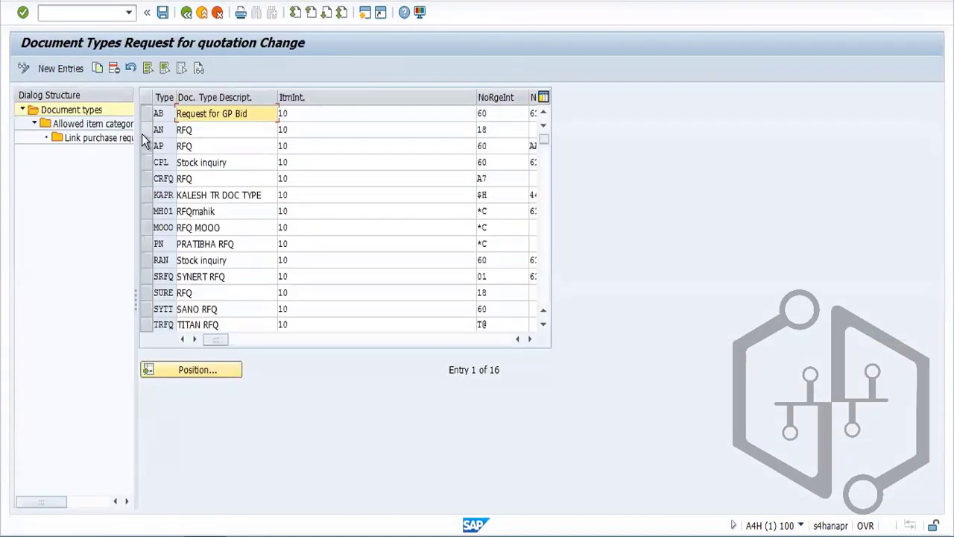
Copy RFQ document type AN to a new document type FAN, including all dependent entries
left_click(145, 130)
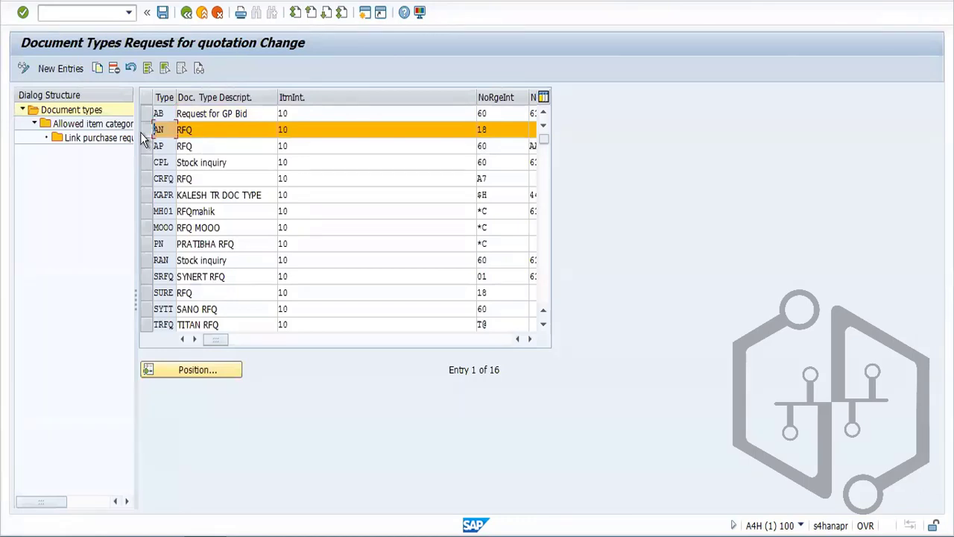
left_click(95, 69)
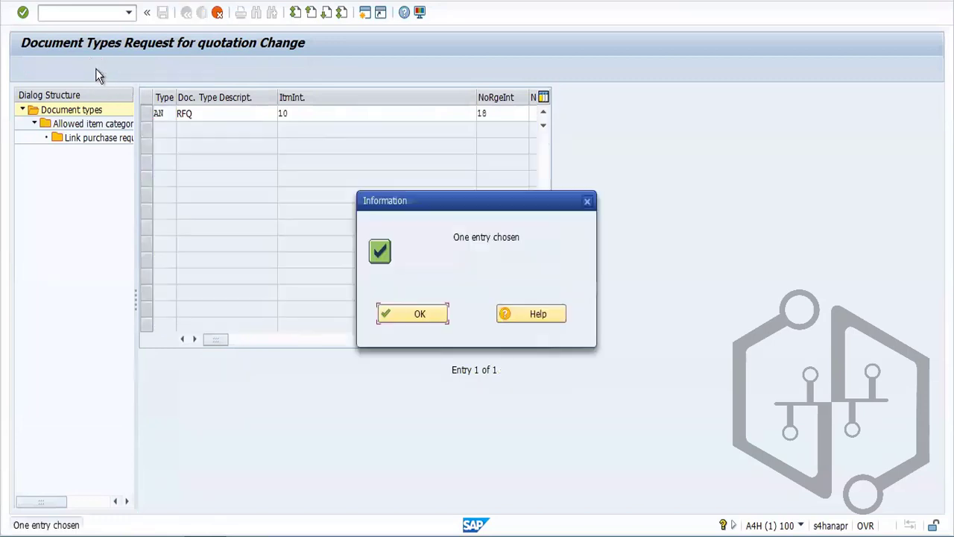
left_click(420, 313)
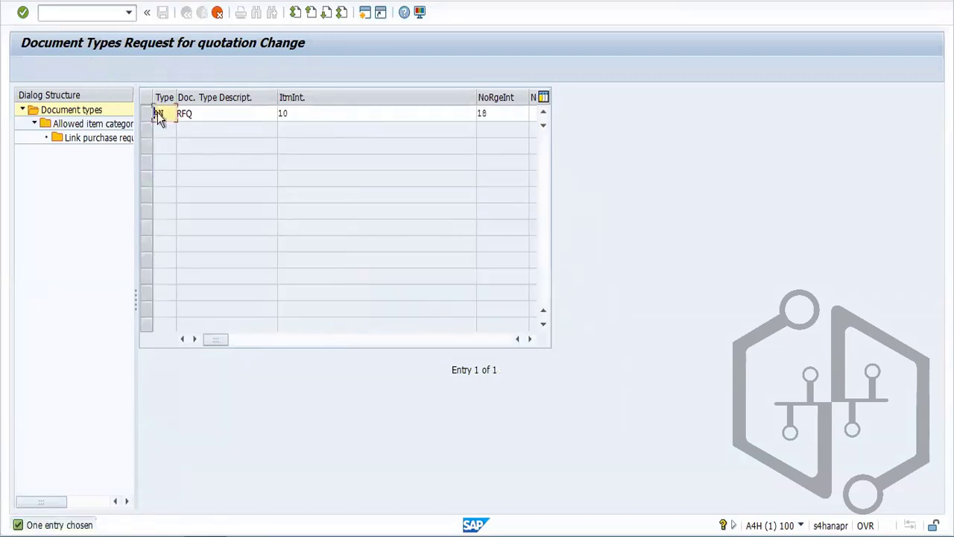
left_click_drag(168, 108, 120, 108)
key("BackSpace")
type("Fan")
key("Tab")
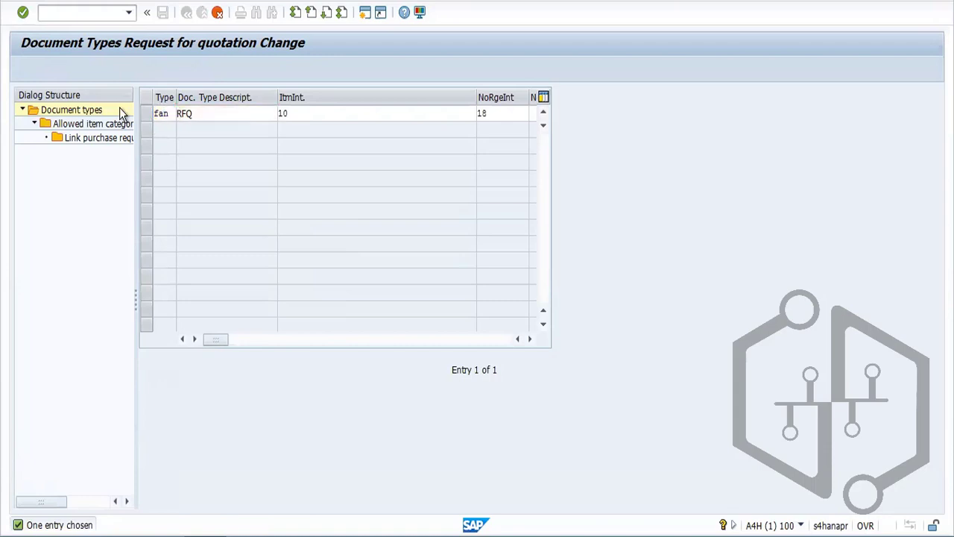
key("Return")
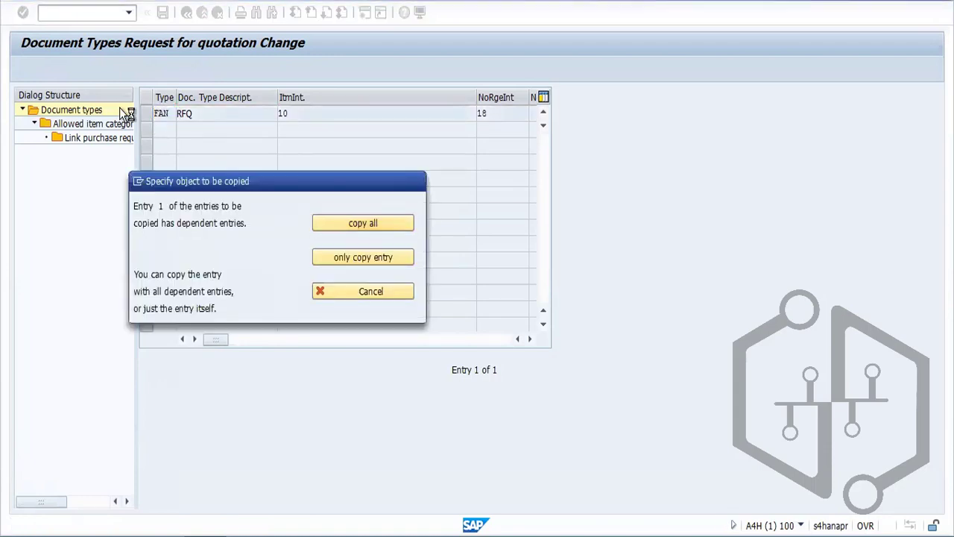
key("Return")
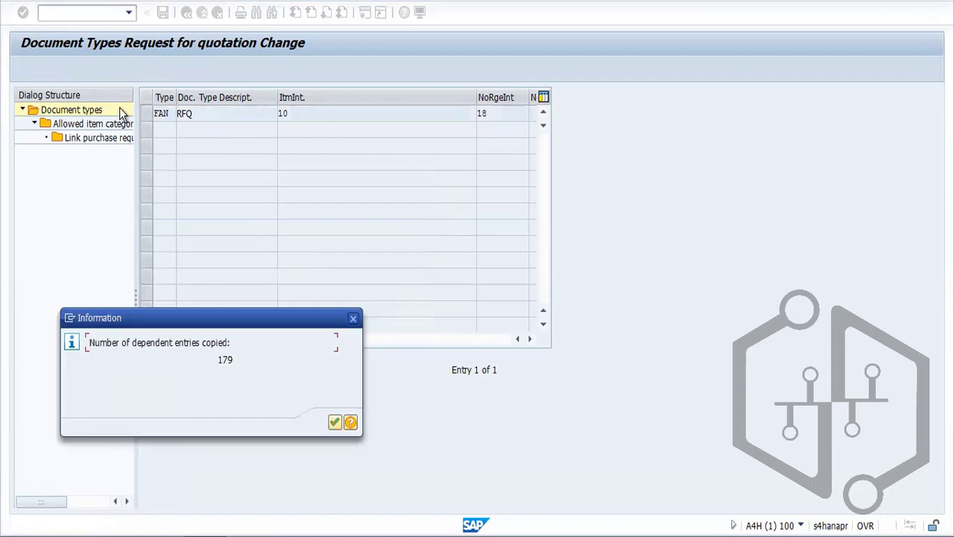
left_click(335, 423)
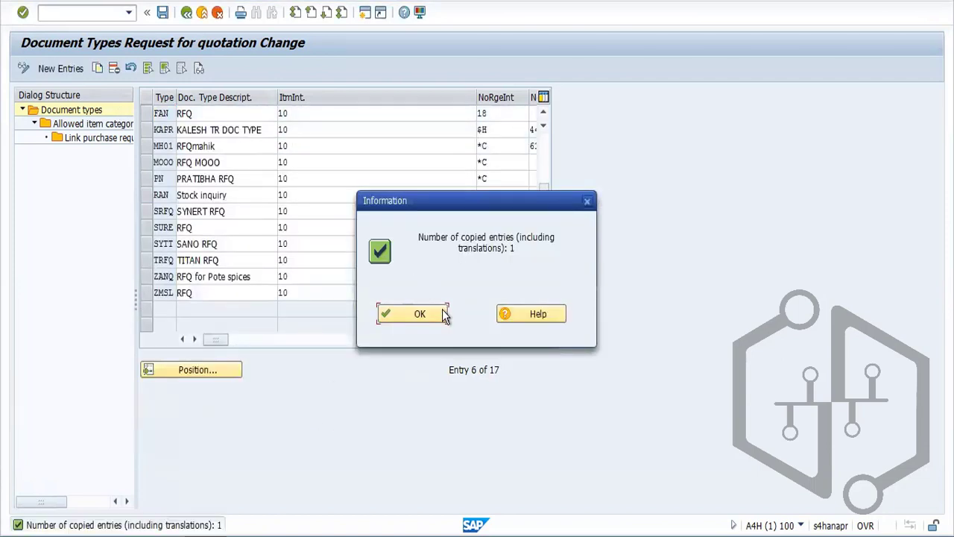
left_click(443, 313)
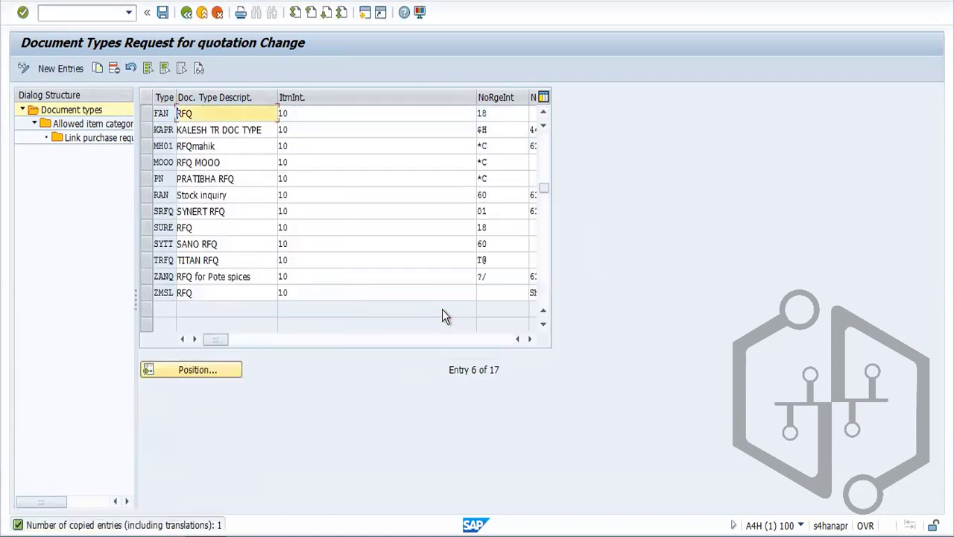
Save the new document type under customizing request A4HK901457
left_click(163, 13)
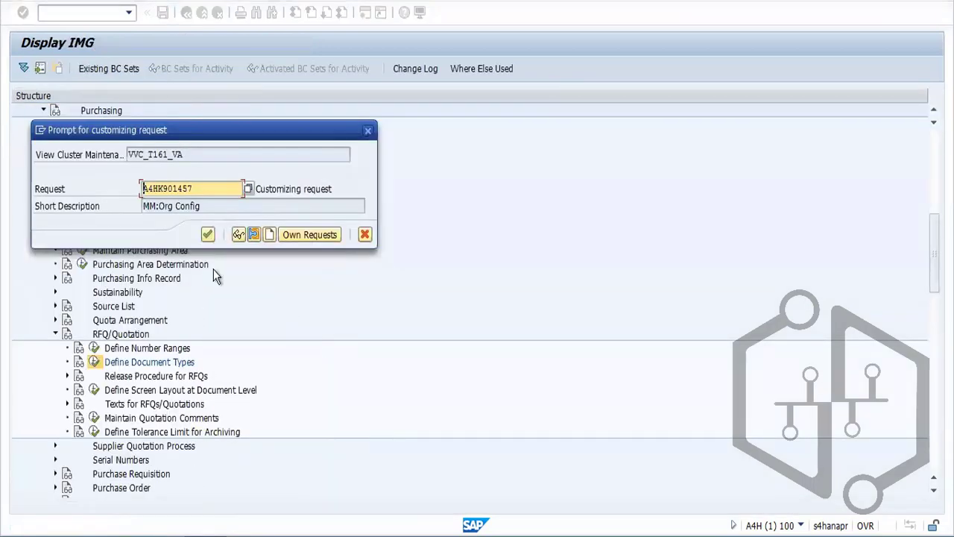
key("Return")
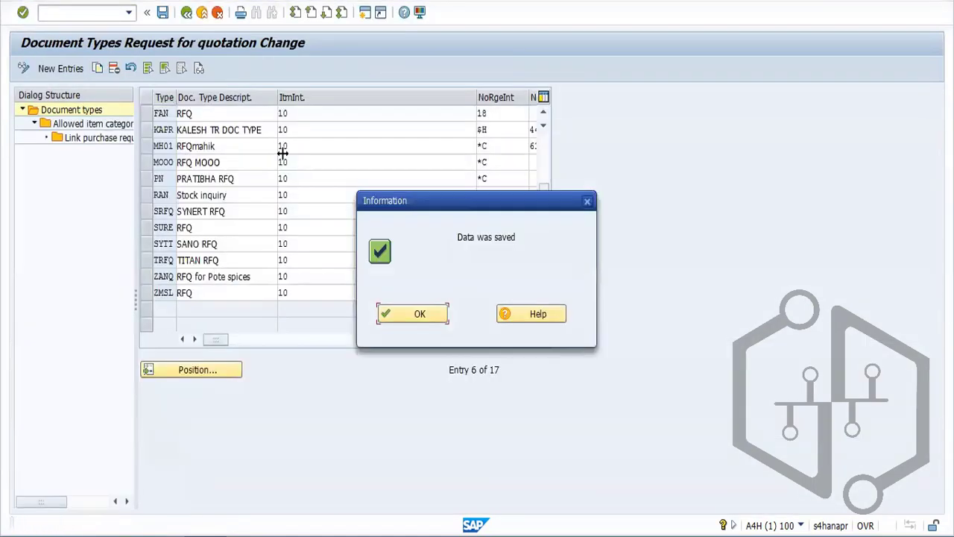
left_click(417, 313)
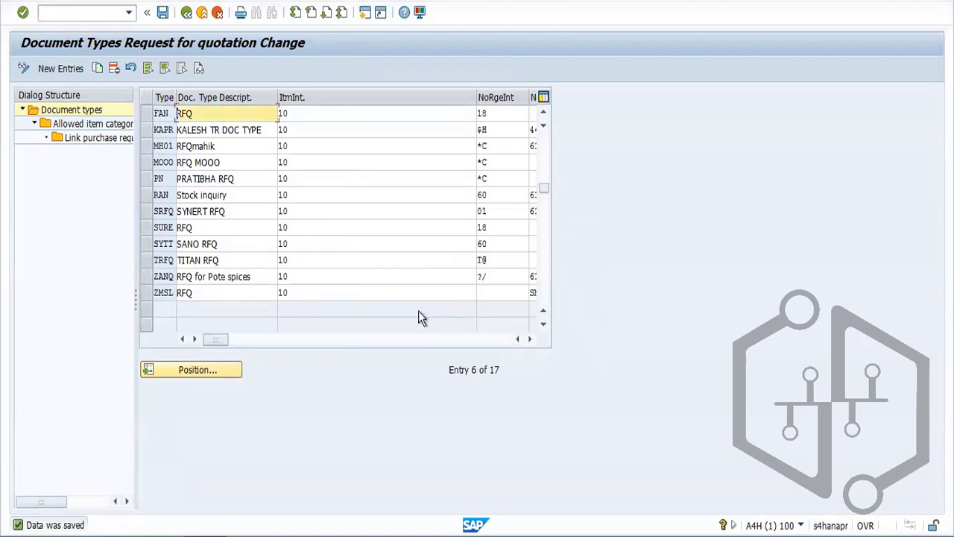
Review document type FAN's item interval, number range, update group and field selection settings, and save the document types again
left_click(308, 114)
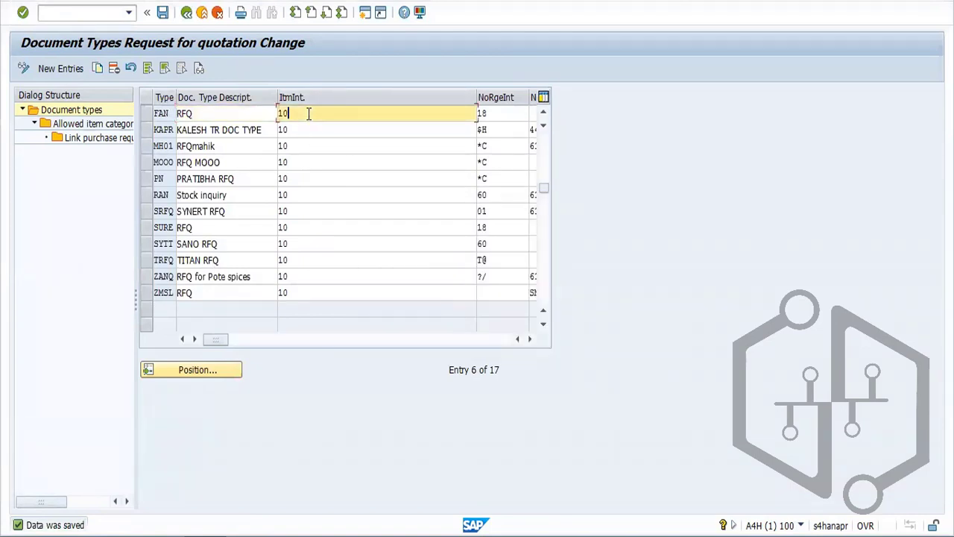
key("Tab")
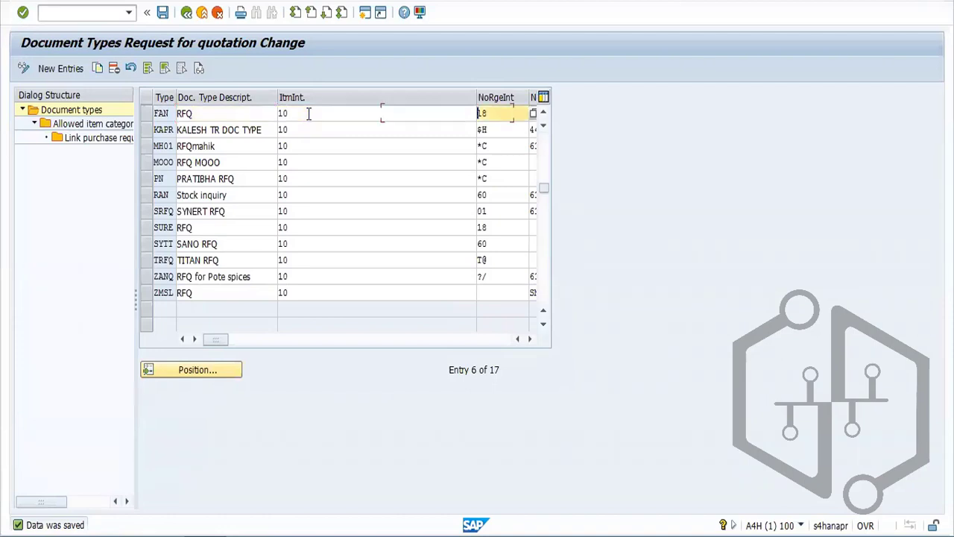
left_click(492, 110)
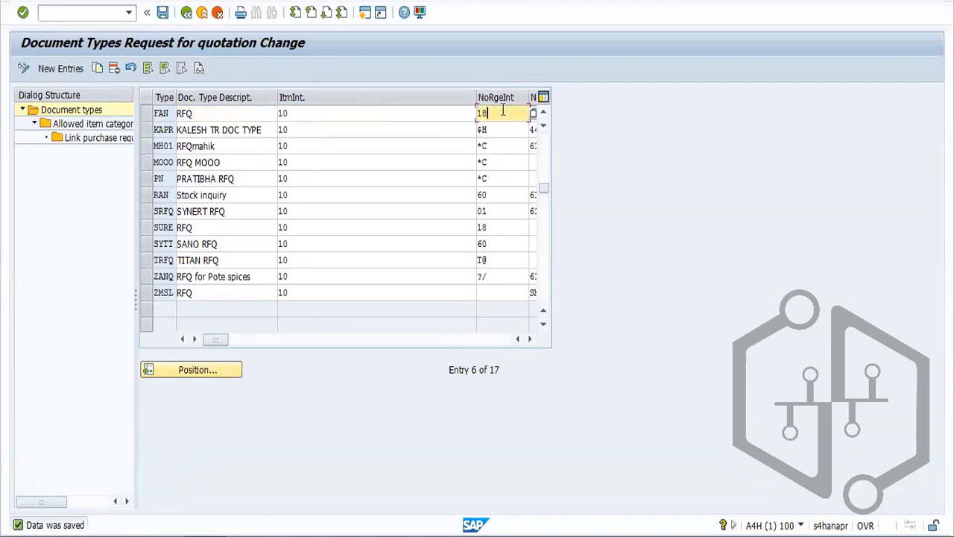
left_click(530, 337)
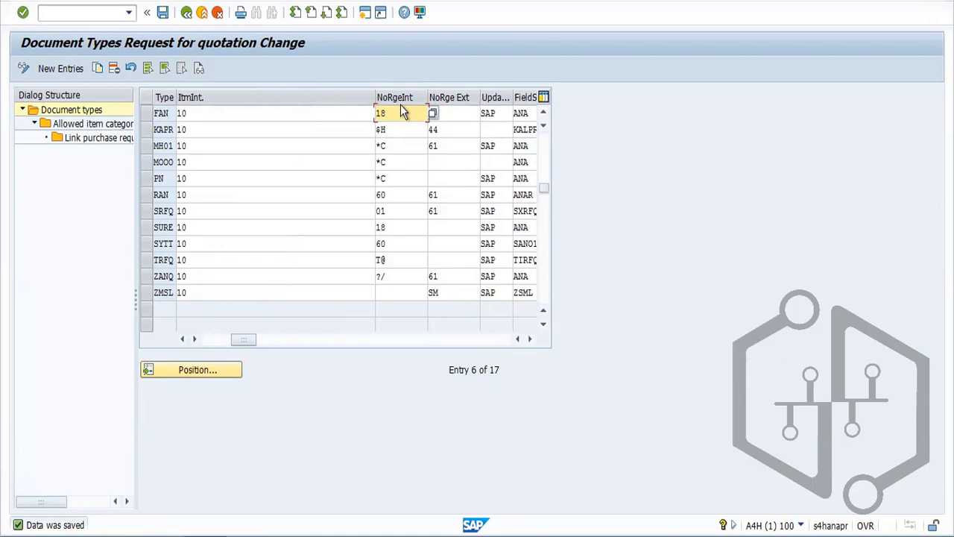
left_click(498, 111)
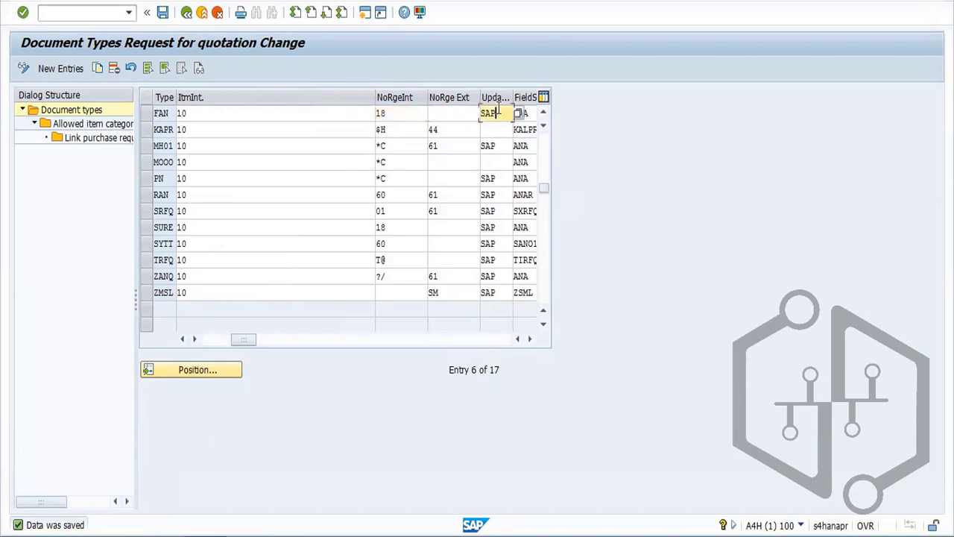
key("Tab")
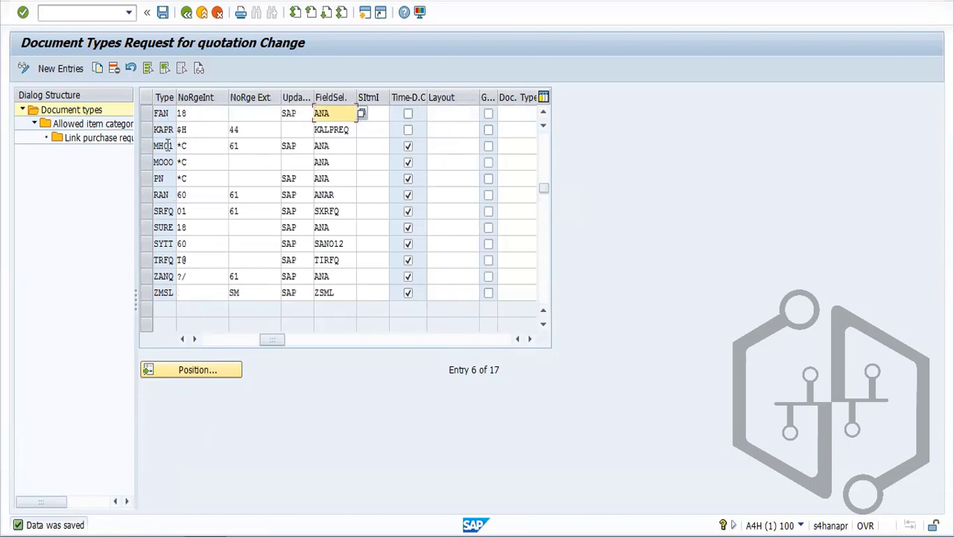
left_click(163, 14)
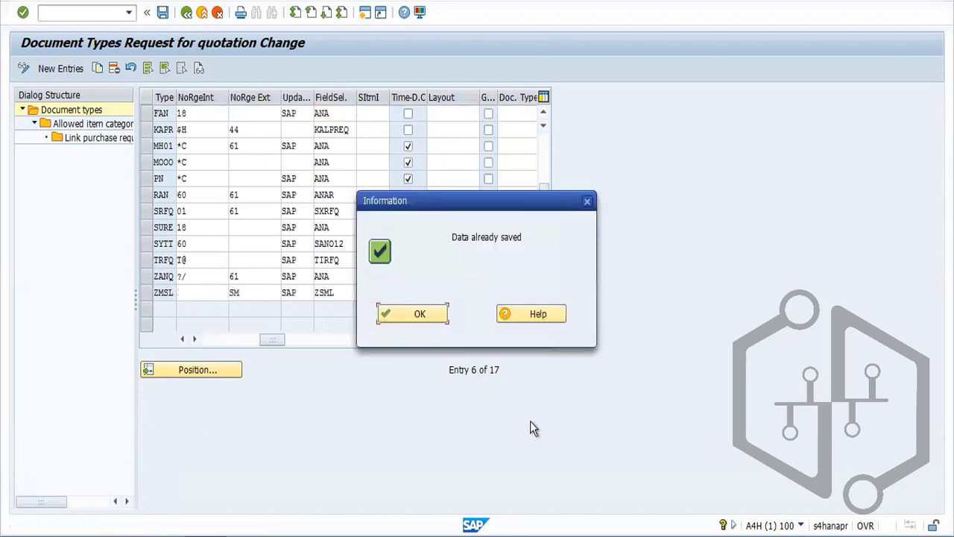
left_click(418, 316)
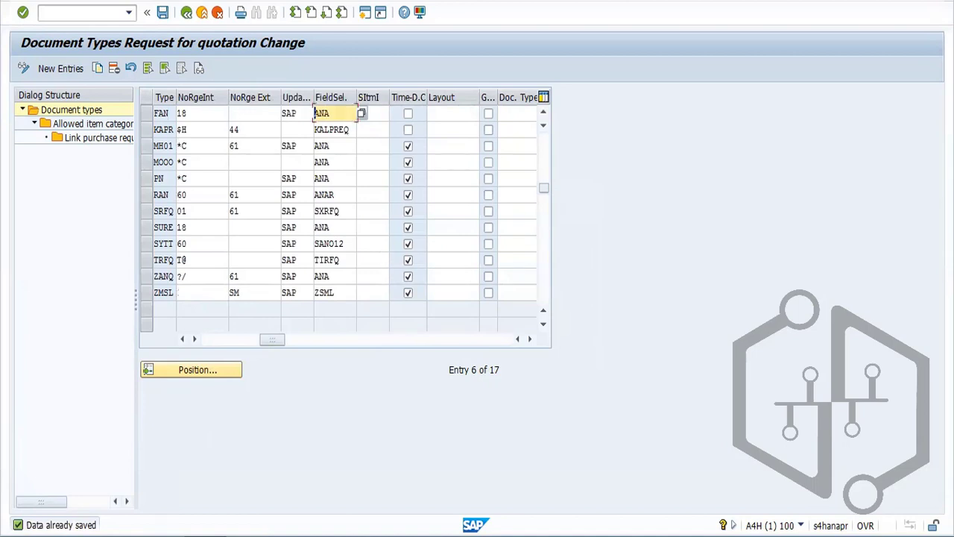
Return to the IMG, open the RFQ/Quotation number range intervals for editing and list the free intervals
left_click(187, 13)
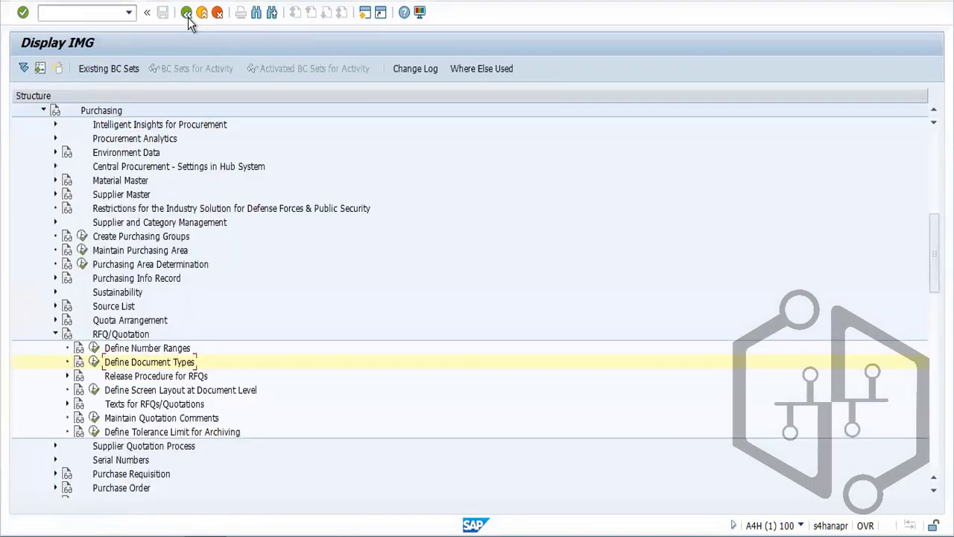
left_click(94, 349)
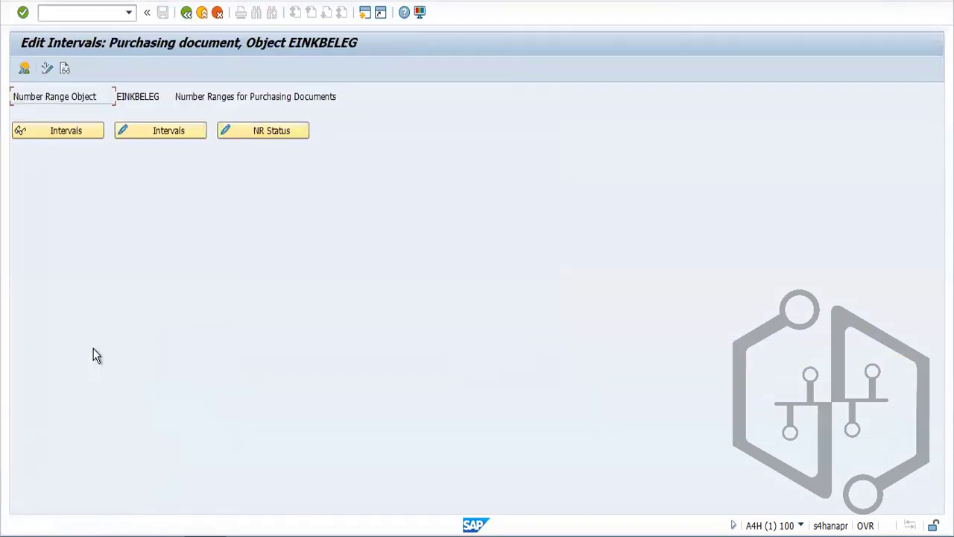
left_click(167, 134)
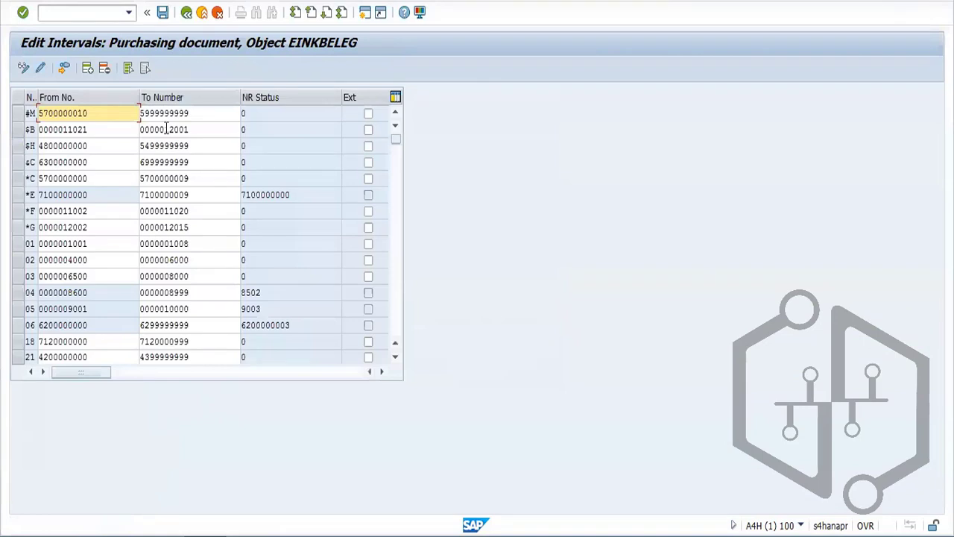
left_click(64, 68)
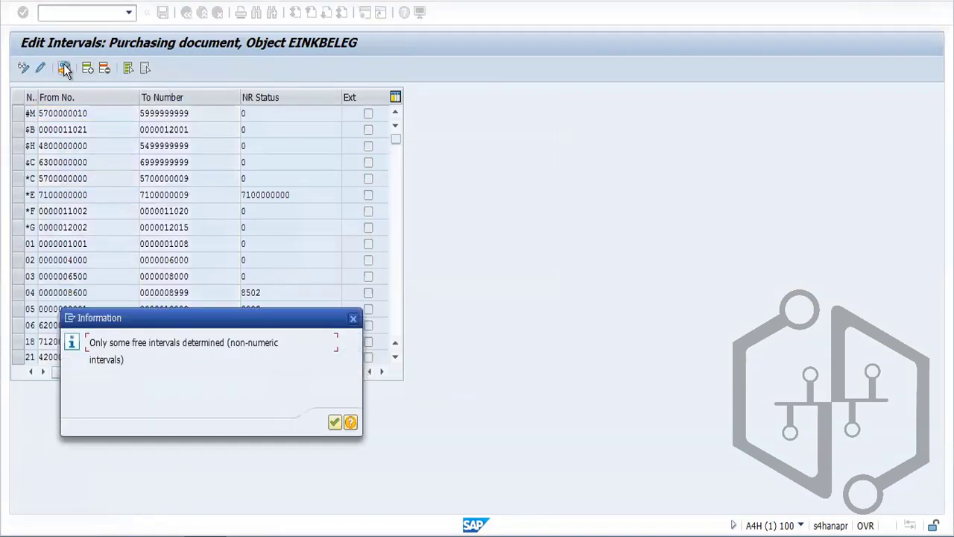
left_click(336, 422)
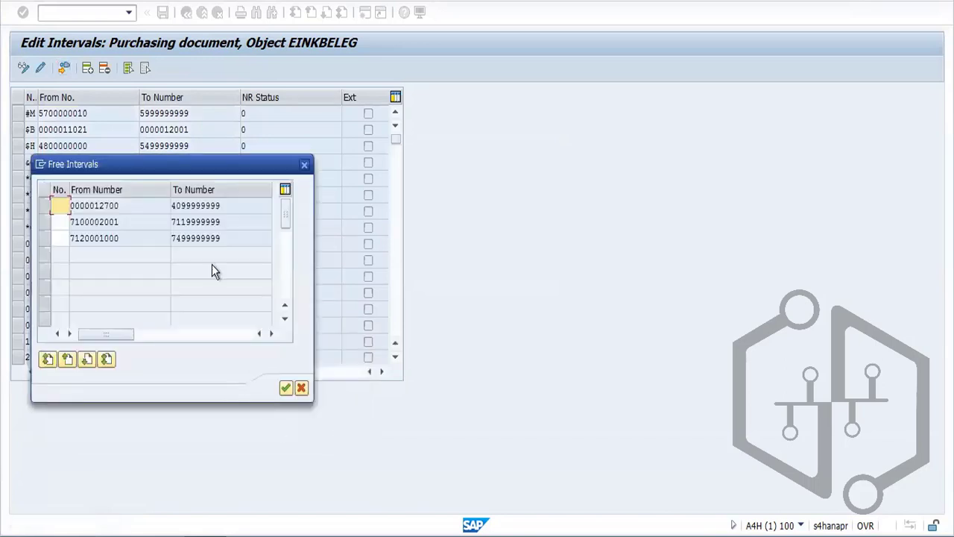
left_click(137, 210)
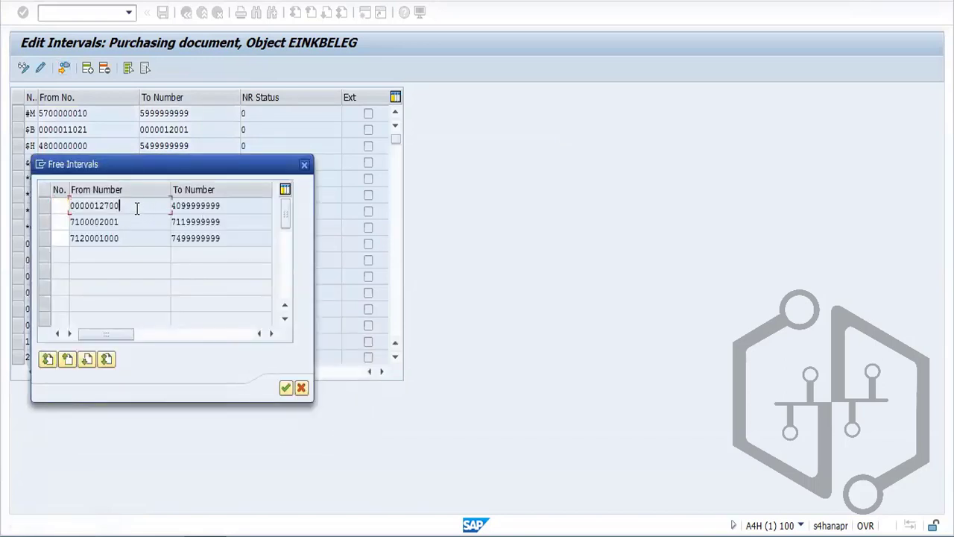
left_click(64, 206)
type("F1")
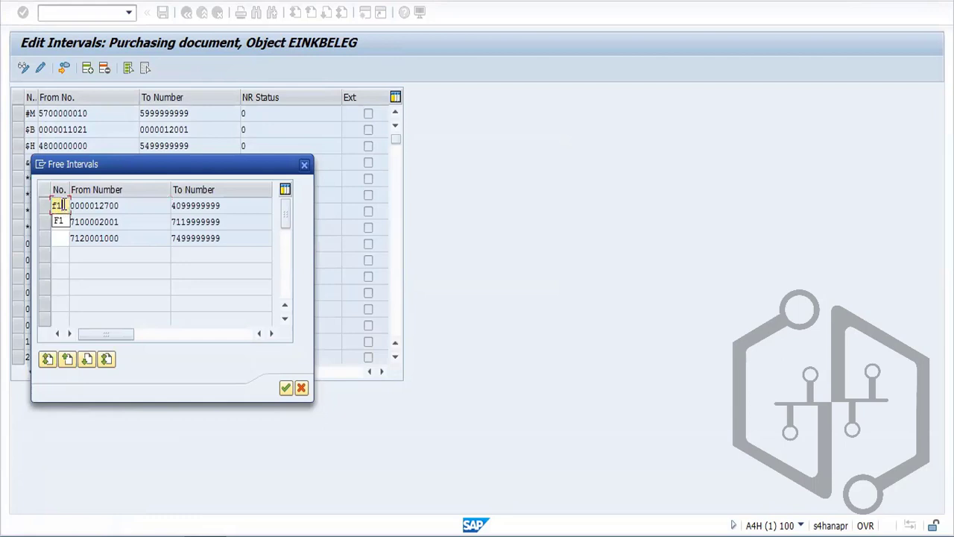
key("Return")
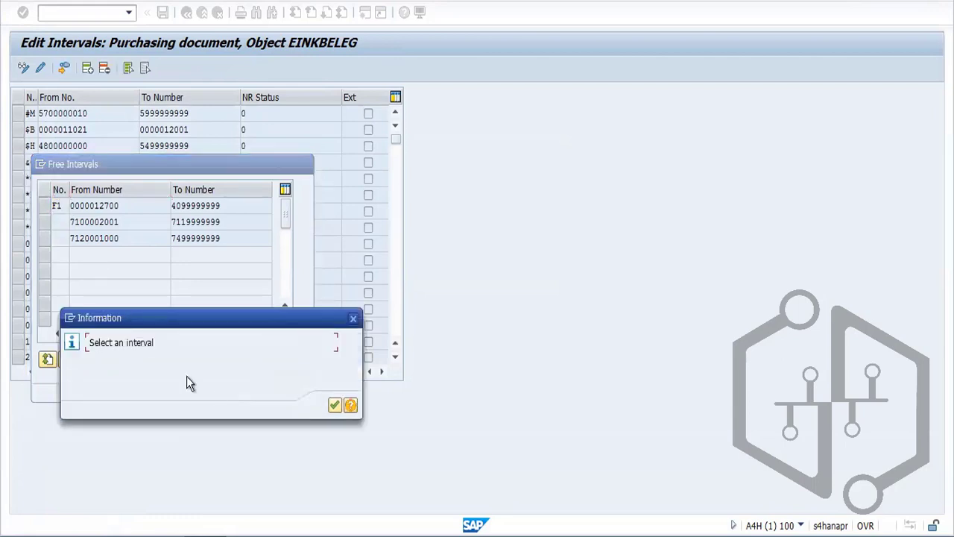
left_click(335, 404)
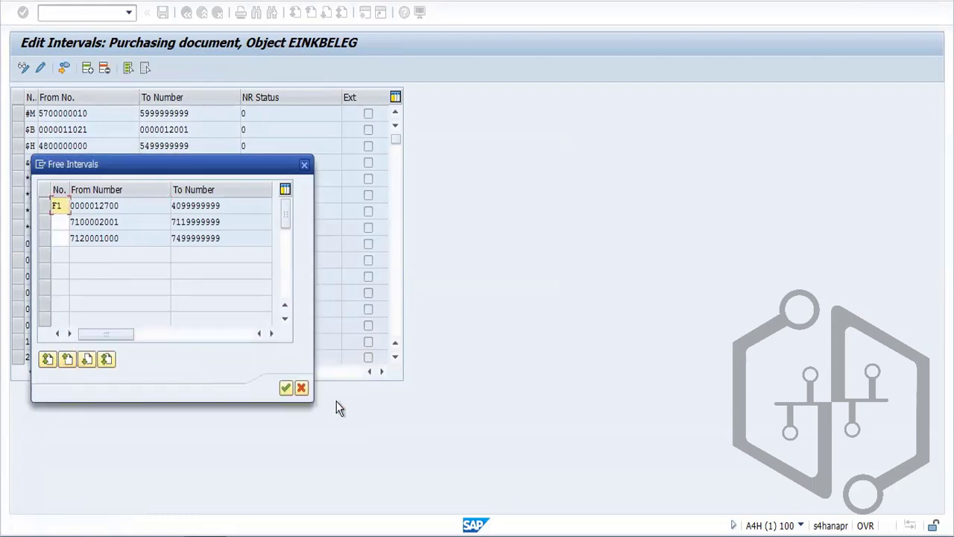
left_click(285, 388)
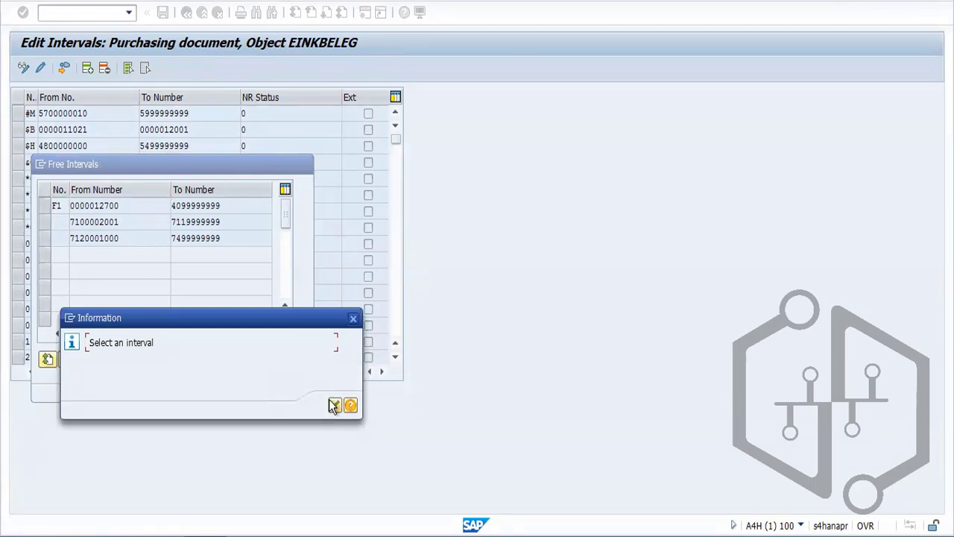
left_click(335, 405)
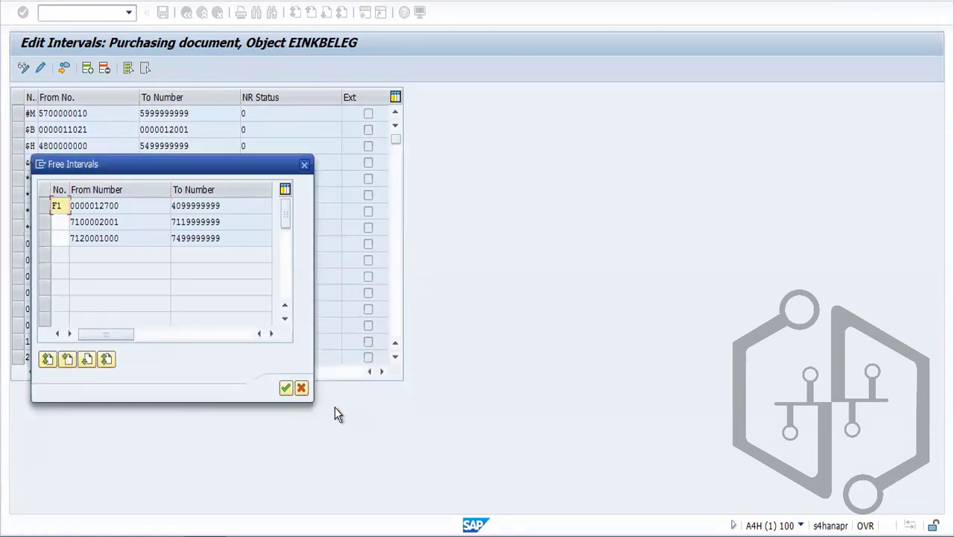
left_click(47, 207)
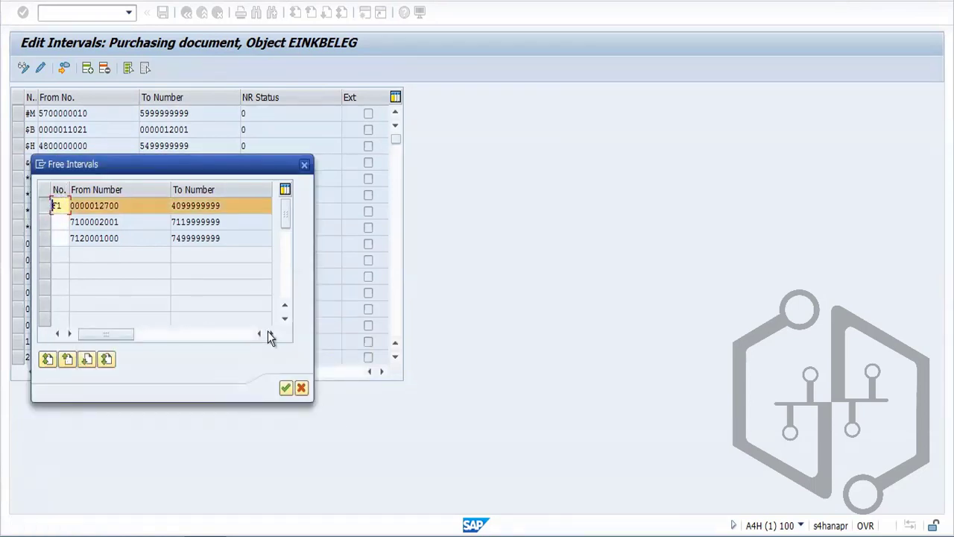
left_click(286, 389)
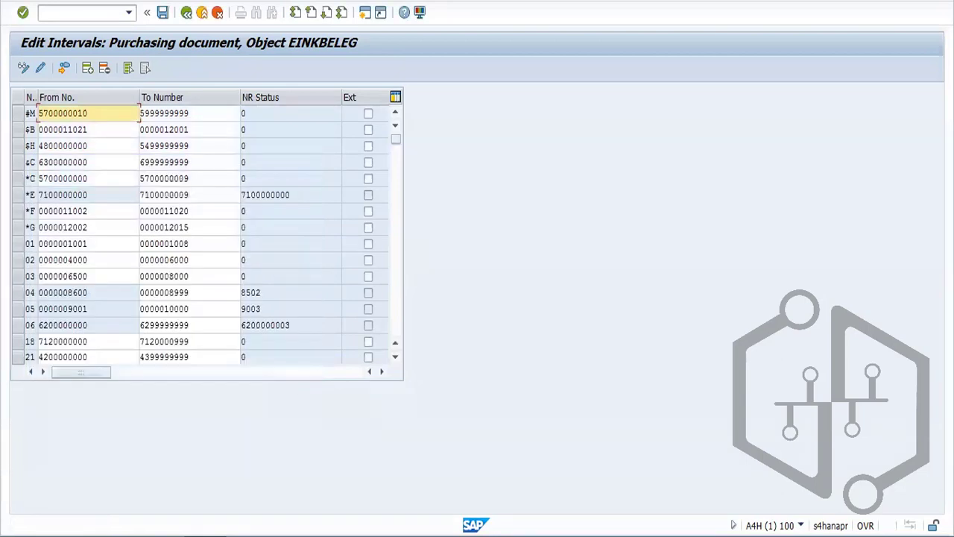
Save the number range intervals, accept the transport notice and return to the IMG
left_click(163, 13)
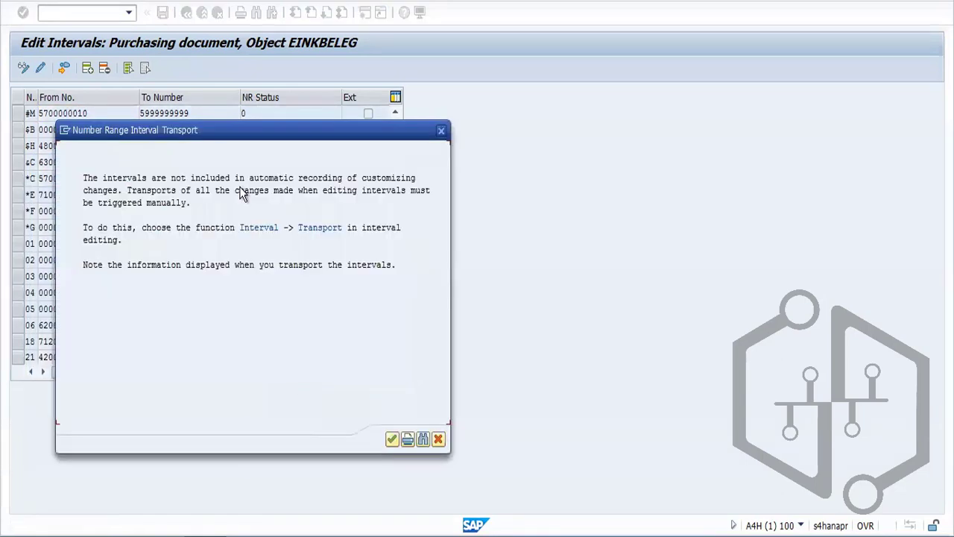
left_click(392, 438)
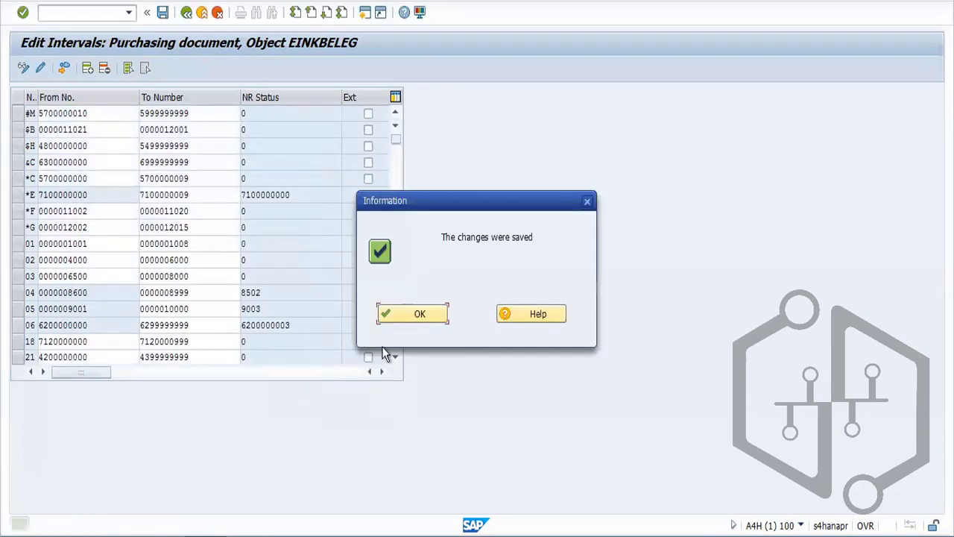
left_click(429, 317)
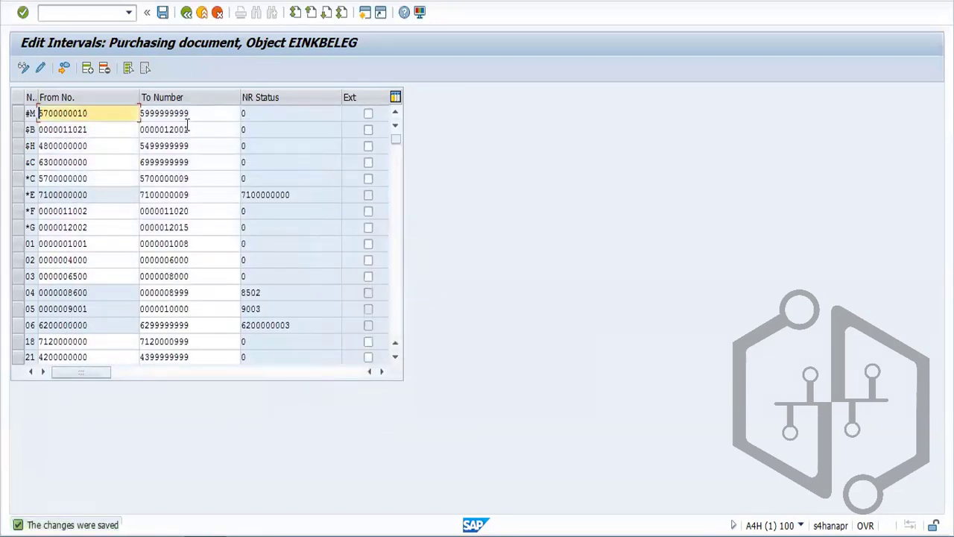
left_click(163, 13)
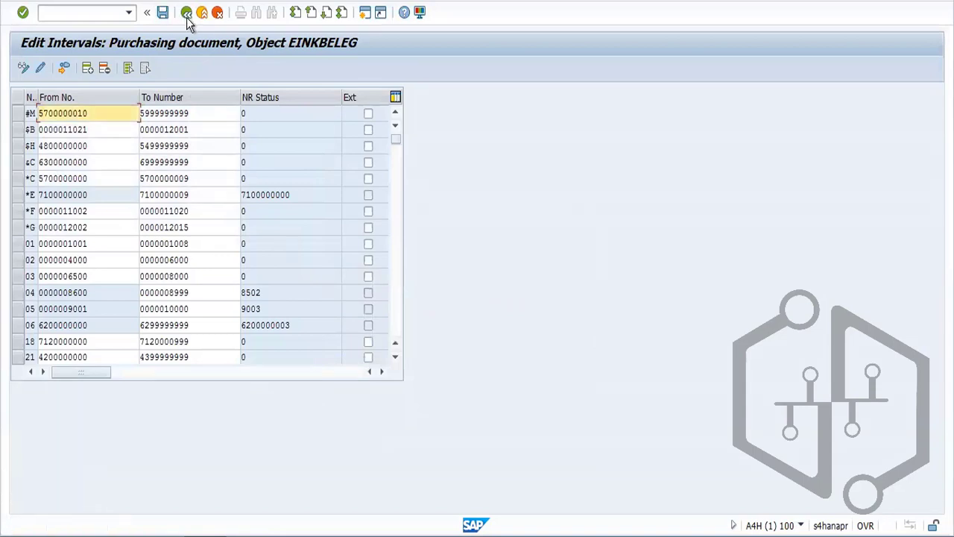
left_click(187, 18)
left_click(187, 18)
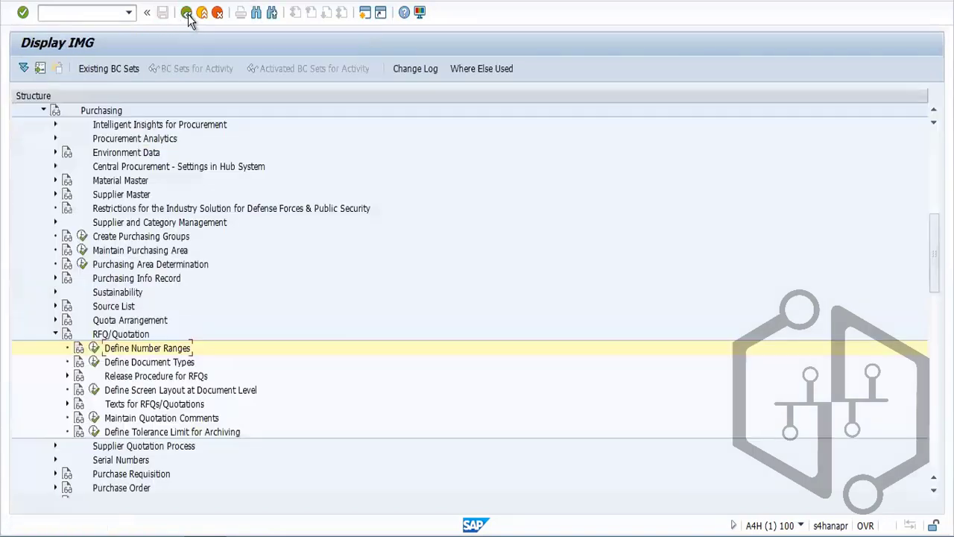
Open the RFQ/Quotation document types for editing and position the list on document type FAN
left_click(92, 363)
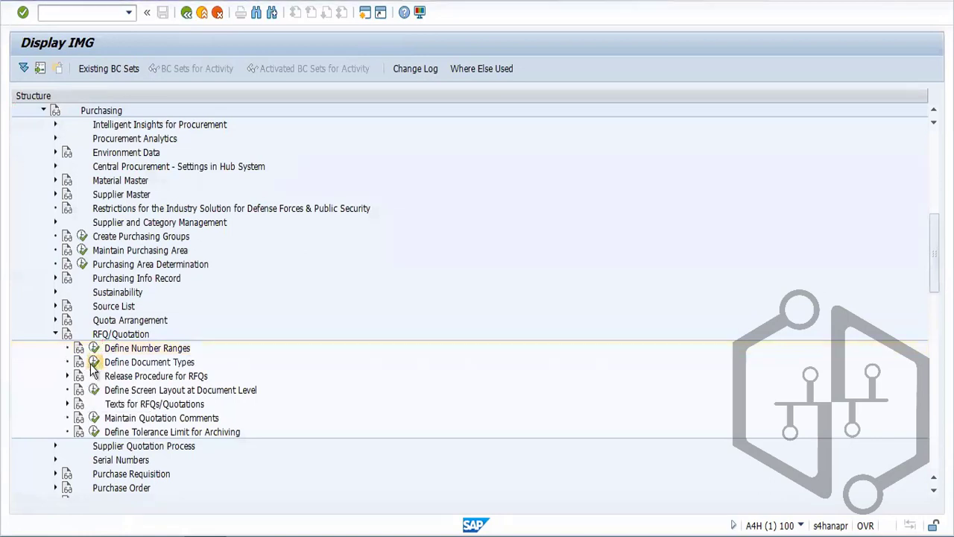
left_click(179, 365)
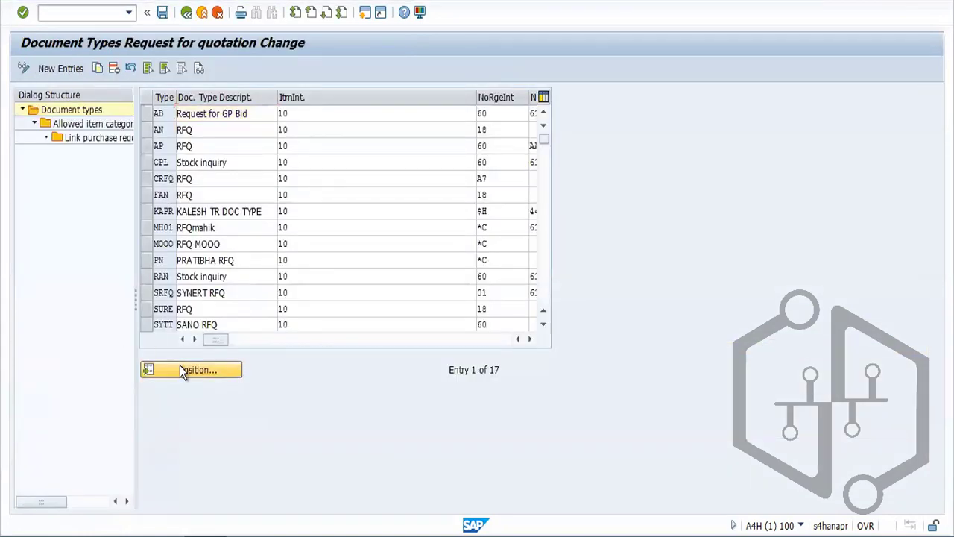
type("f")
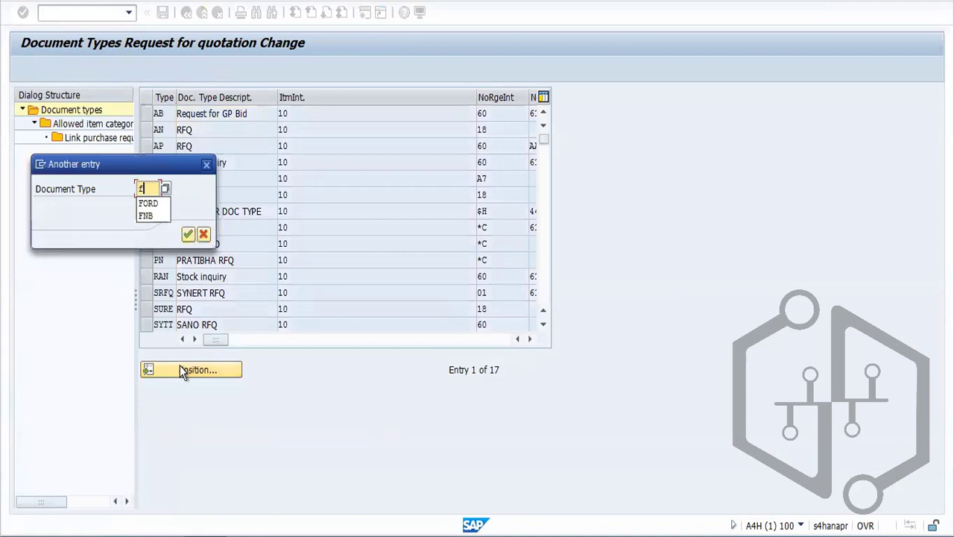
type("an")
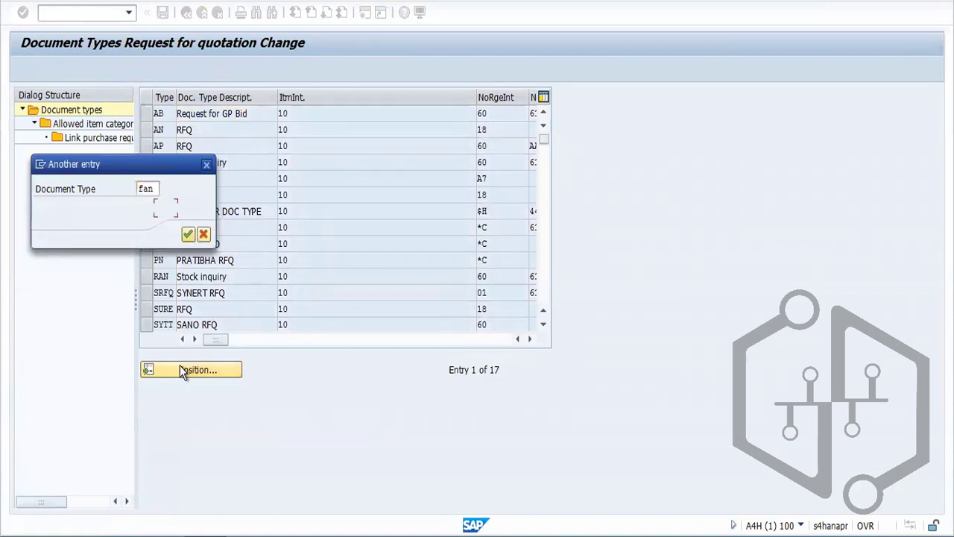
left_click(187, 234)
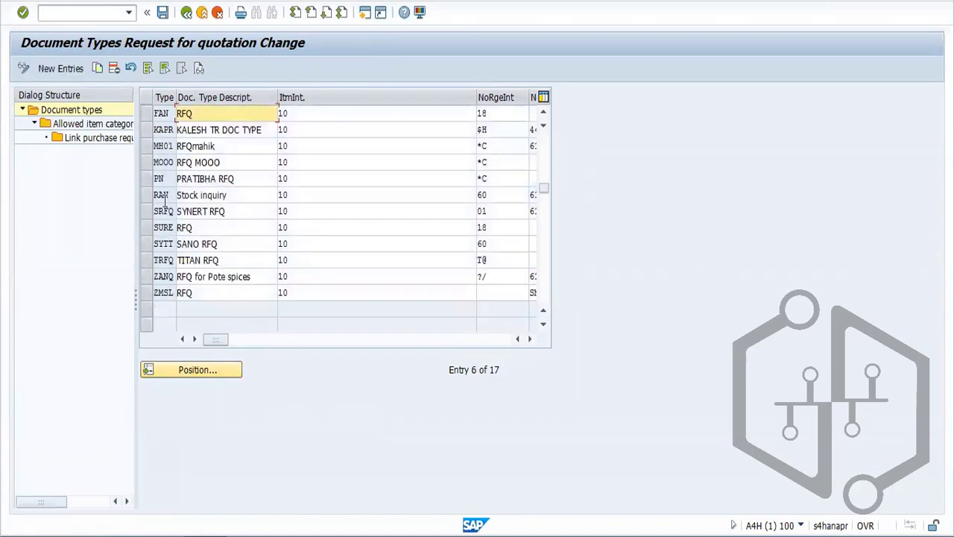
Set the internal number range of document type FAN to F1
left_click(146, 113)
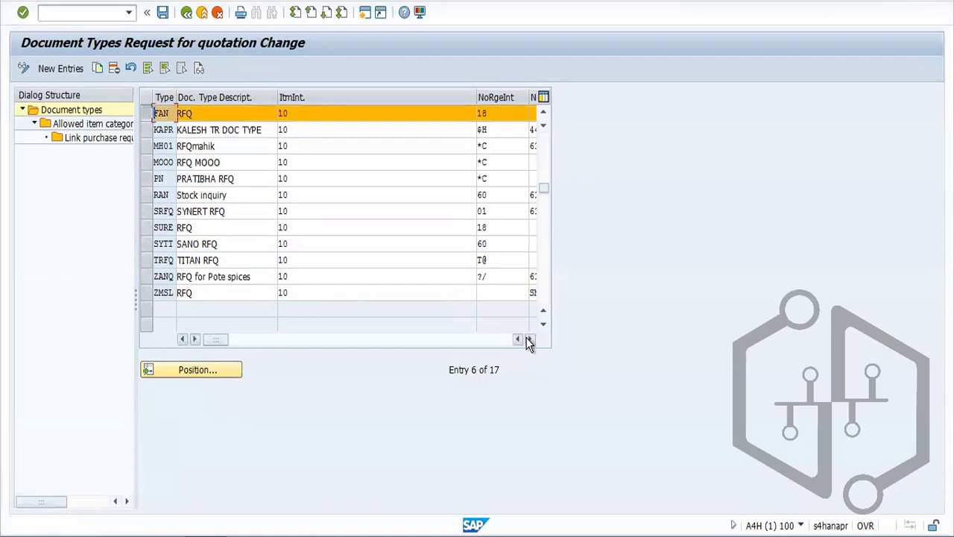
left_click(532, 340)
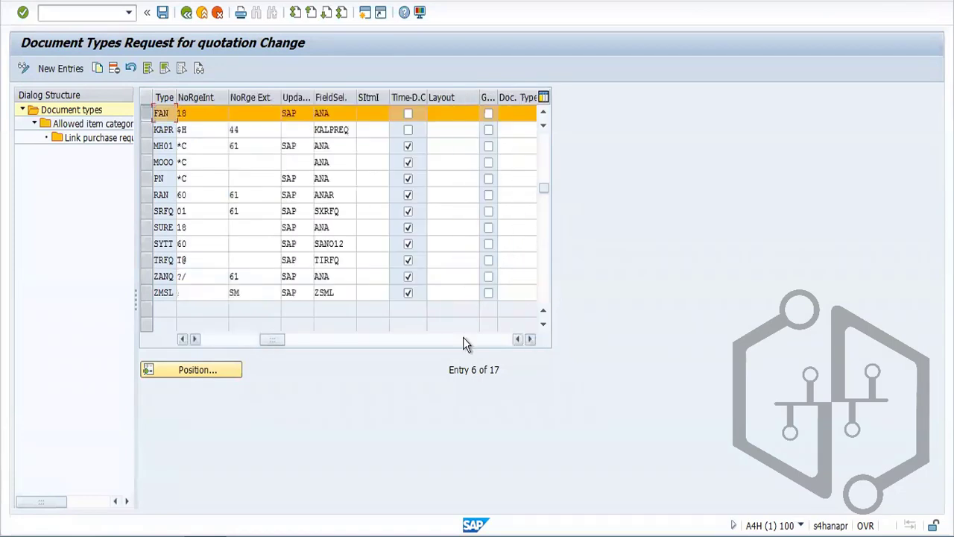
left_click(198, 114)
key("BackSpace")
key("BackSpace")
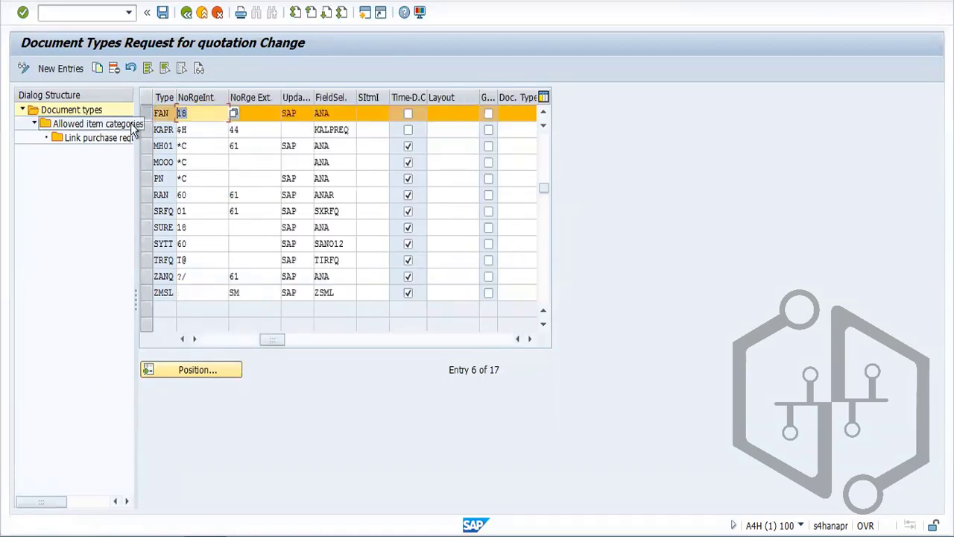
type("F1")
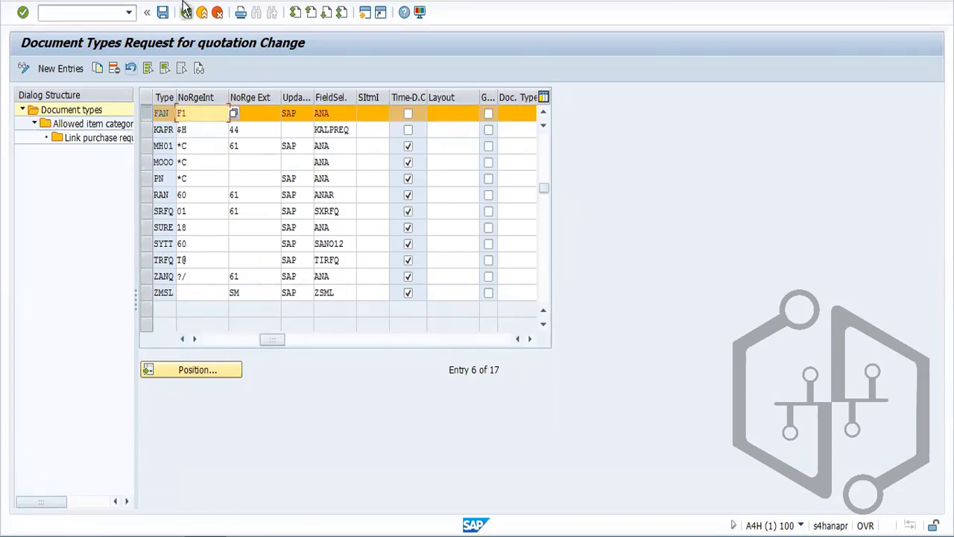
Save the document type change under customizing request A4HK901457 and return to the IMG
left_click(160, 15)
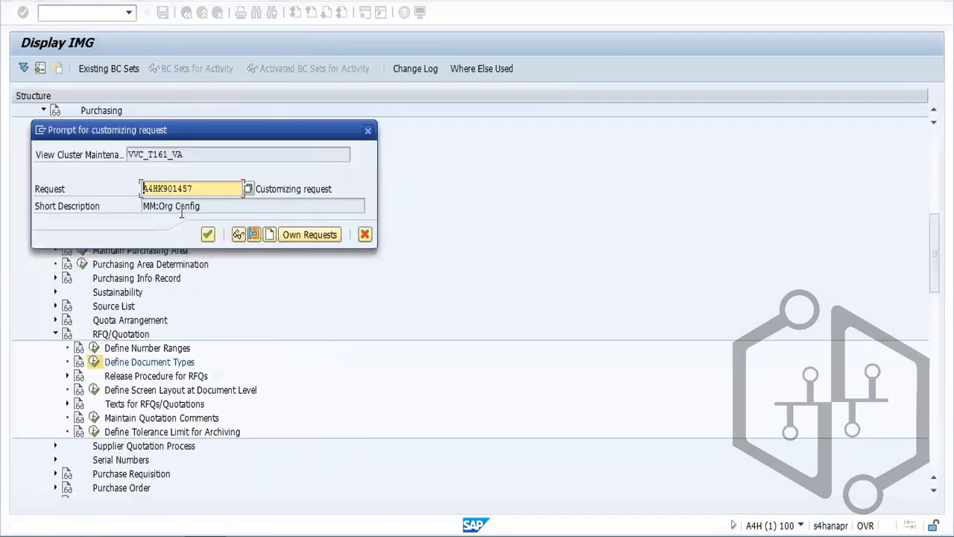
left_click(208, 235)
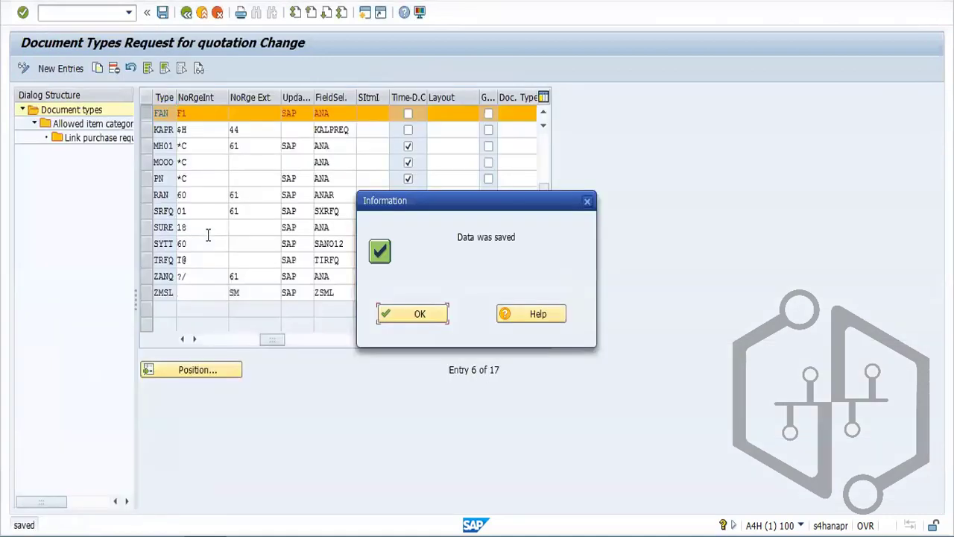
left_click(422, 314)
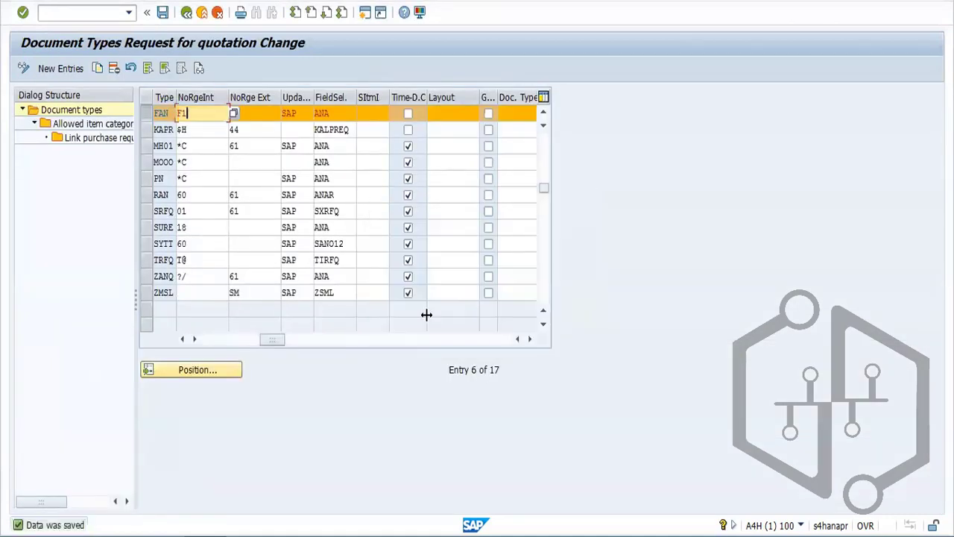
left_click(162, 12)
left_click(410, 314)
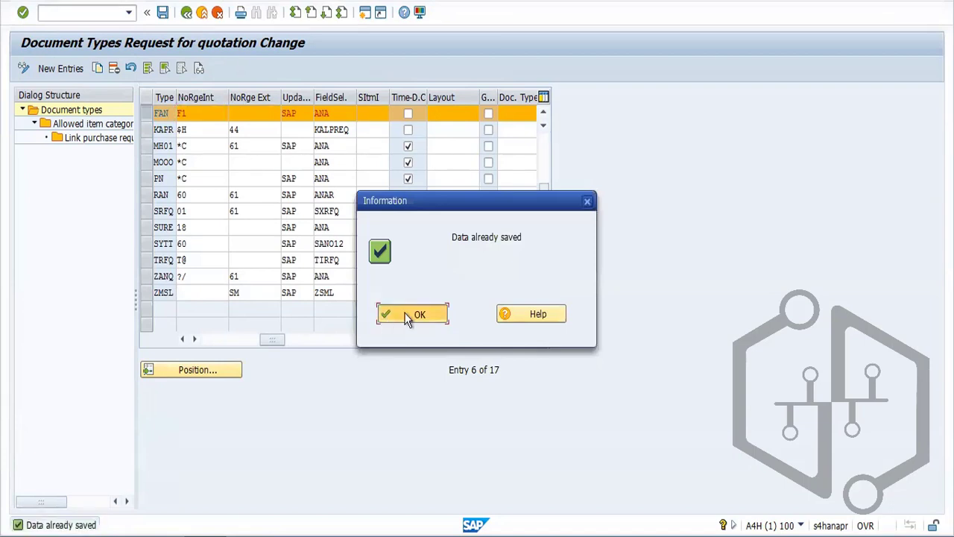
left_click(188, 17)
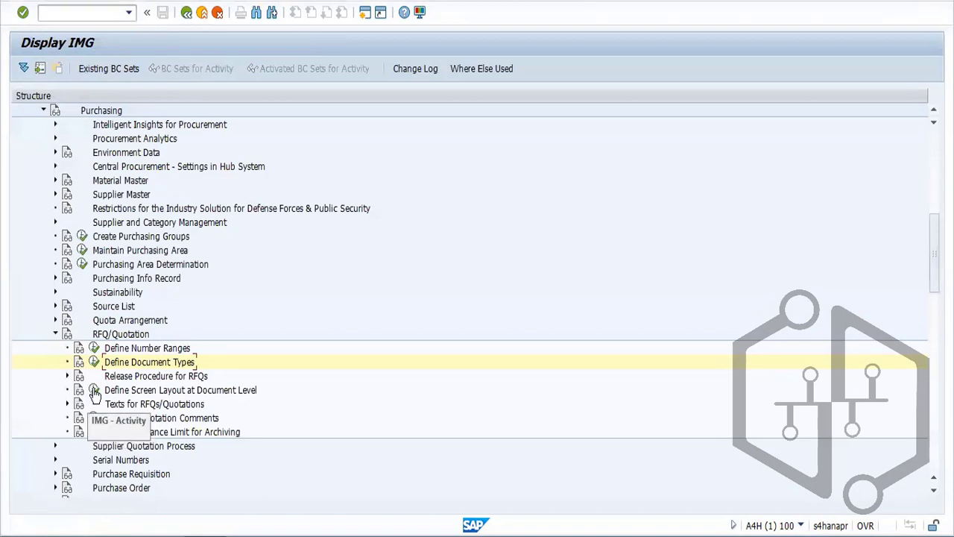
Copy the RFQ/Quotation screen layout key ANA to a new key FANA and save it under customizing request A4HK901457
left_click(93, 391)
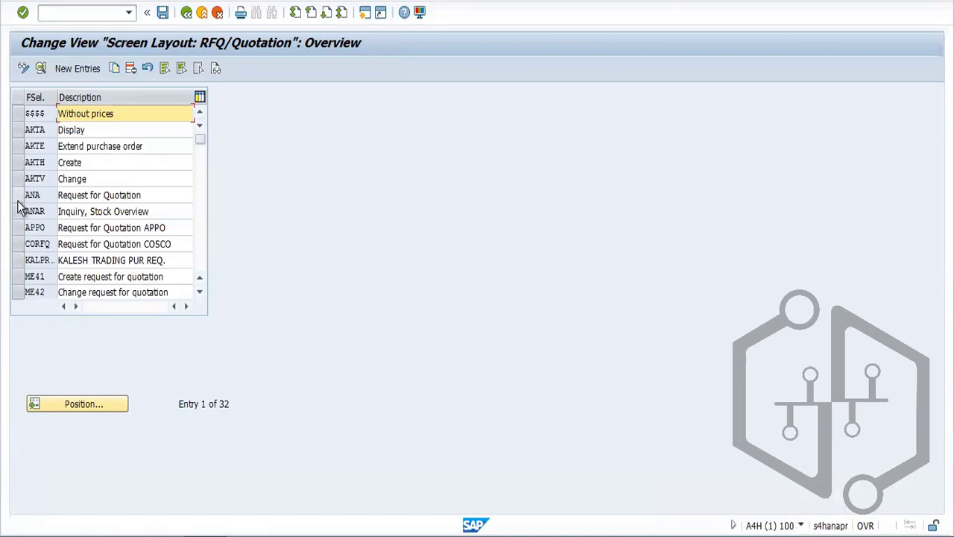
left_click(20, 195)
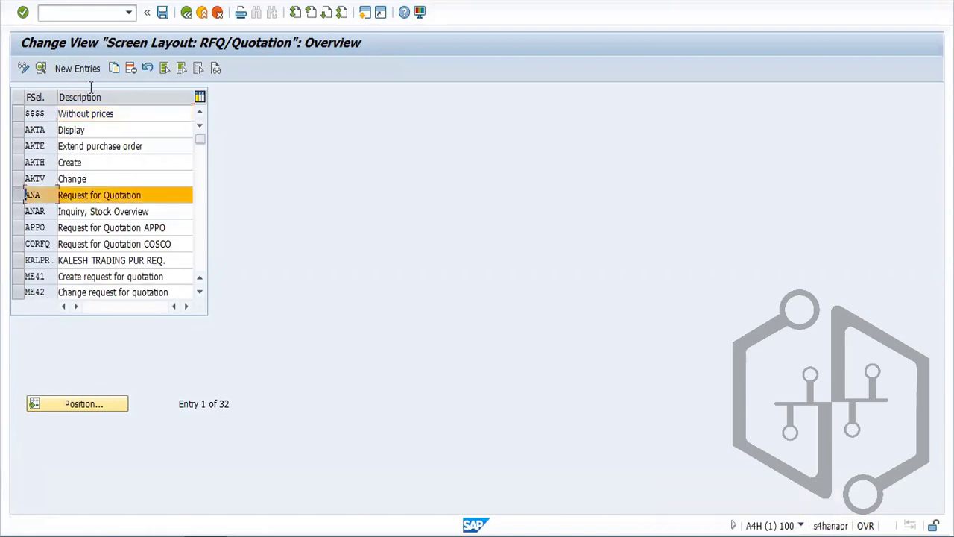
left_click(114, 68)
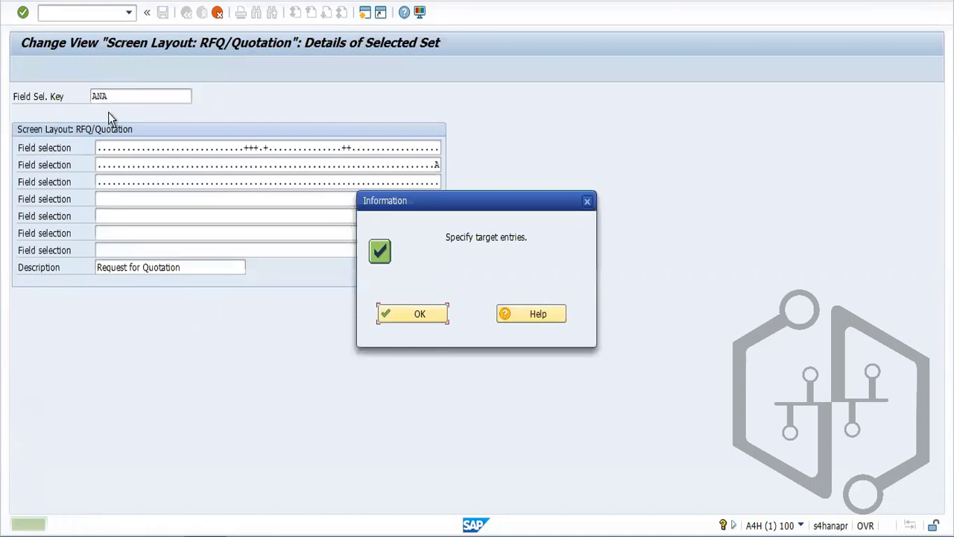
left_click(431, 314)
type("f")
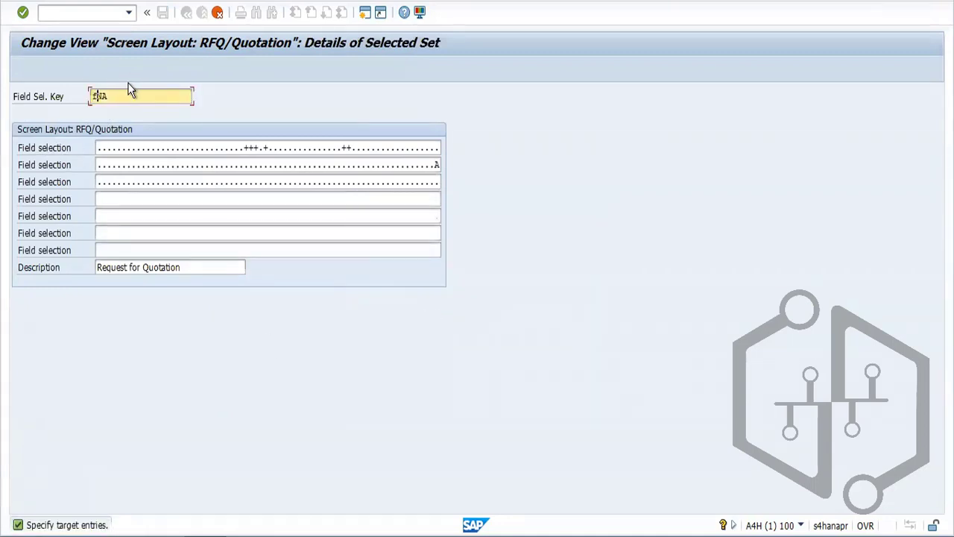
type("ana")
key("Return")
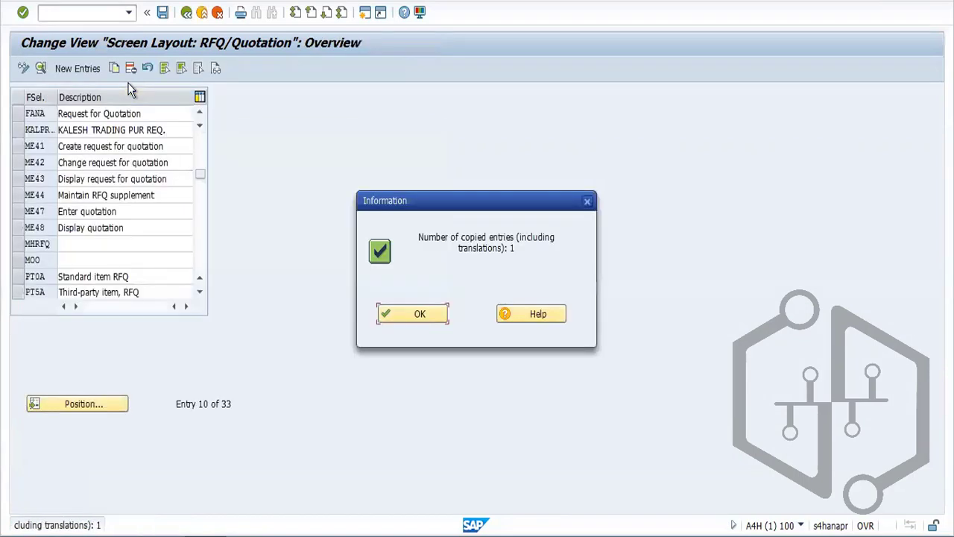
left_click(412, 314)
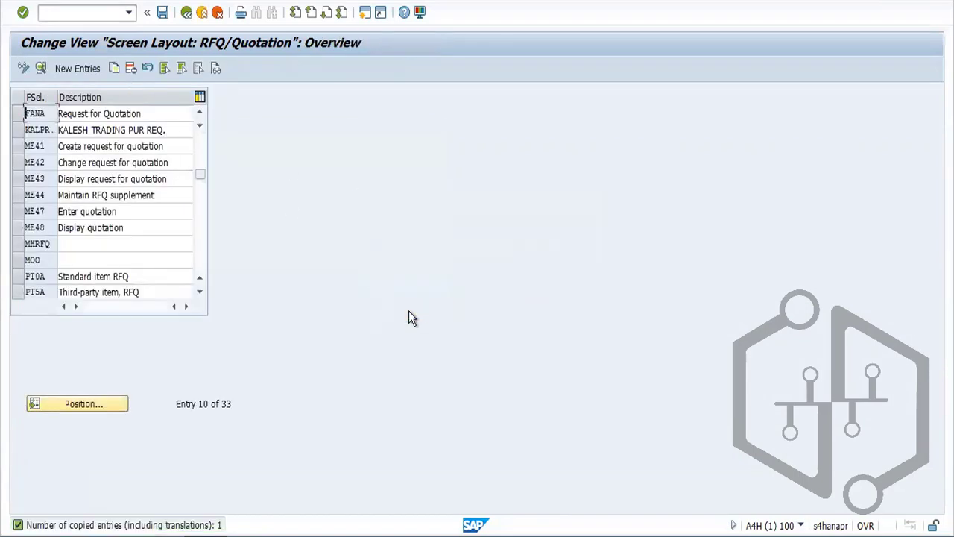
left_click(162, 12)
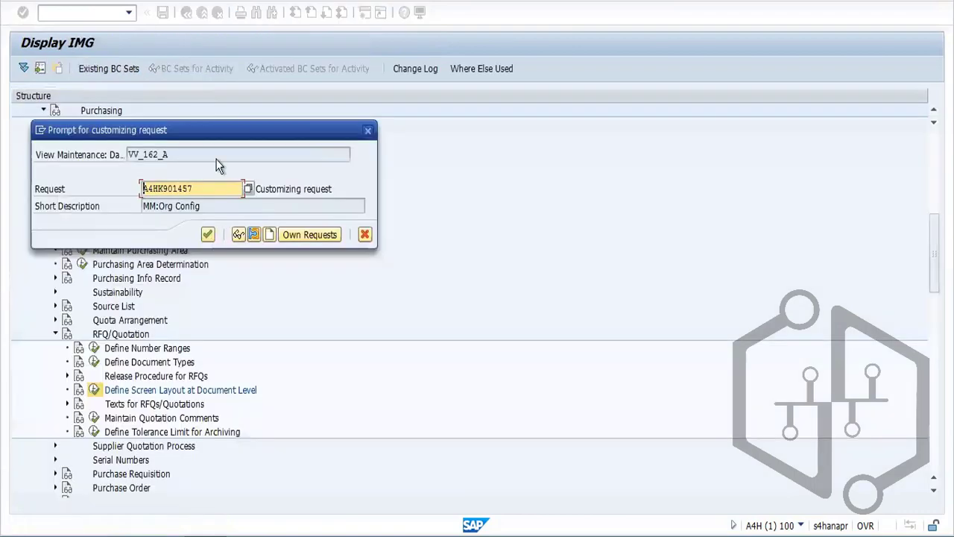
left_click(208, 237)
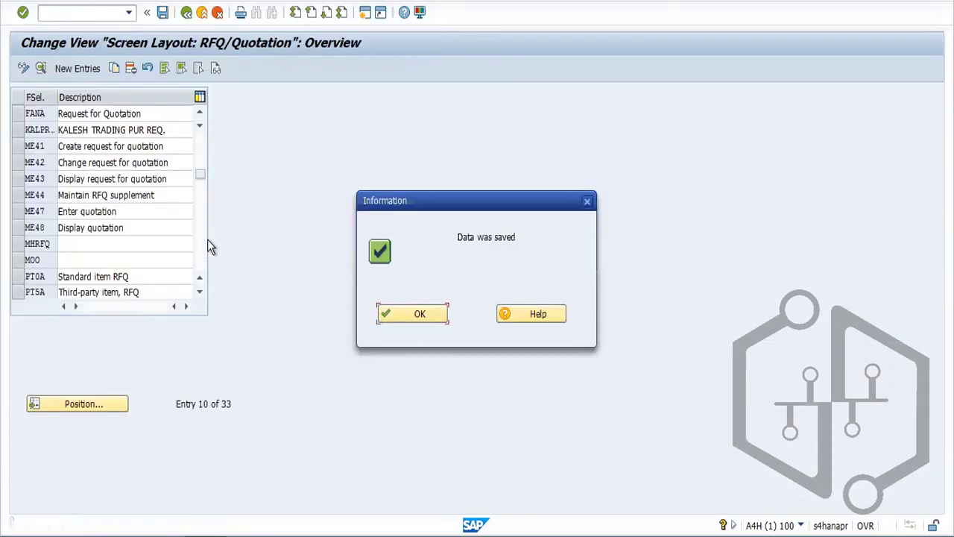
Examine the field settings of screen layout key FANA from the Basic Data, Item group through Deadline Monitoring
left_click(412, 312)
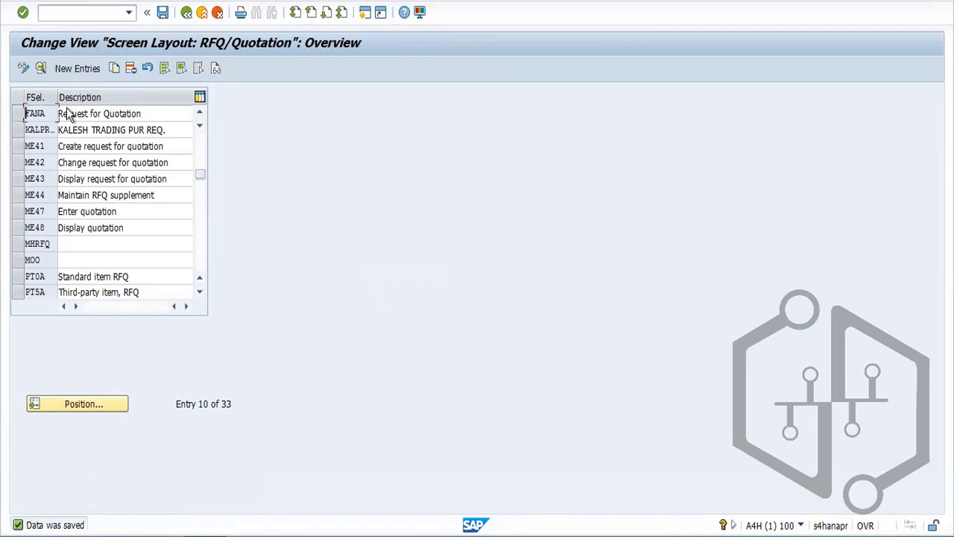
left_click(17, 114)
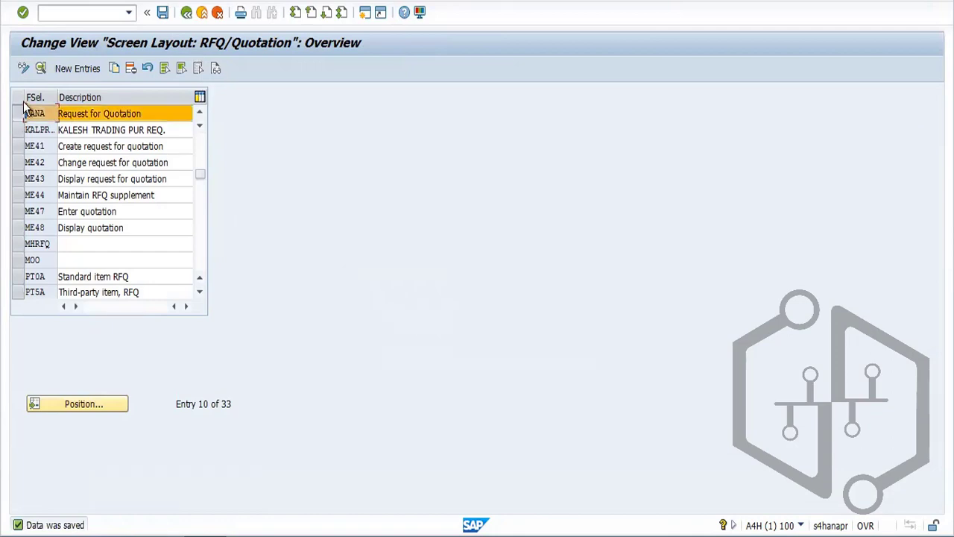
left_click(40, 69)
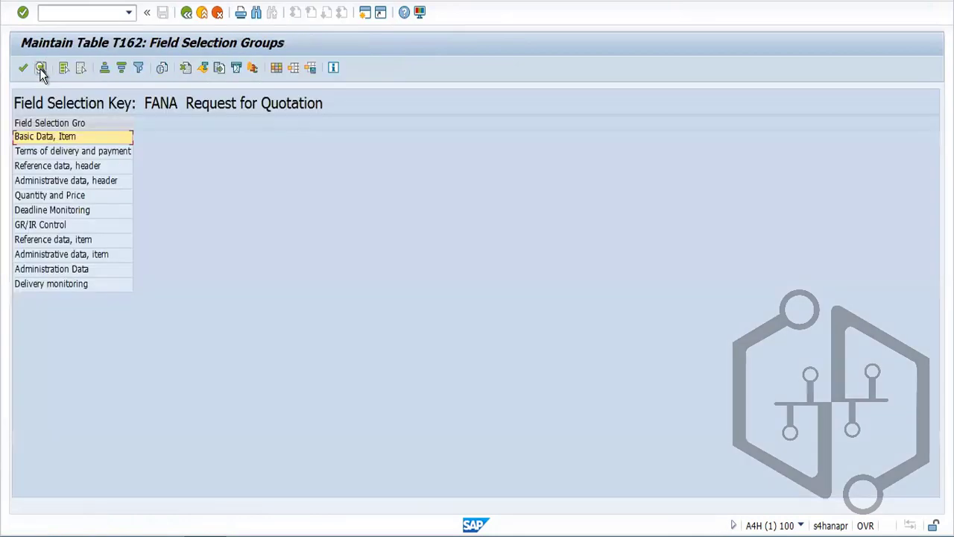
double_click(52, 138)
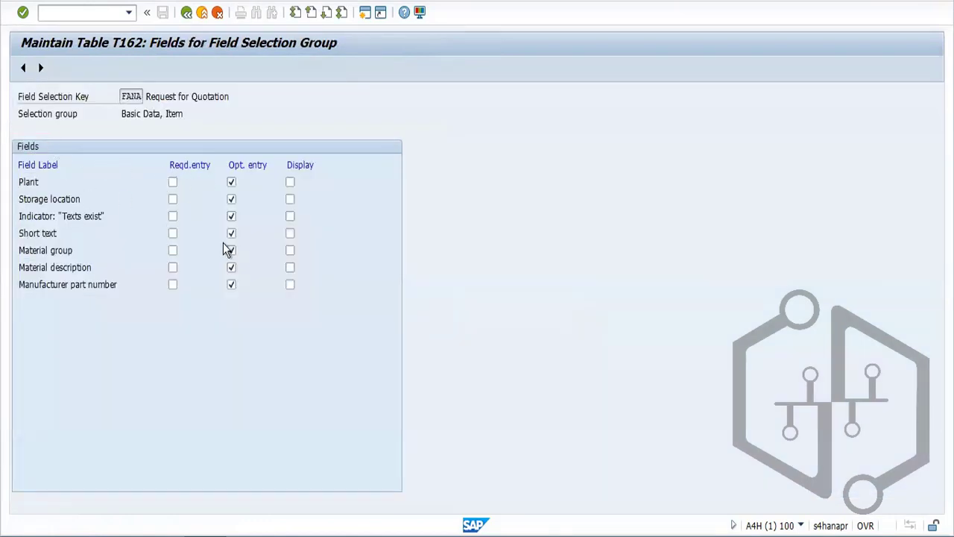
left_click(41, 68)
left_click(41, 68)
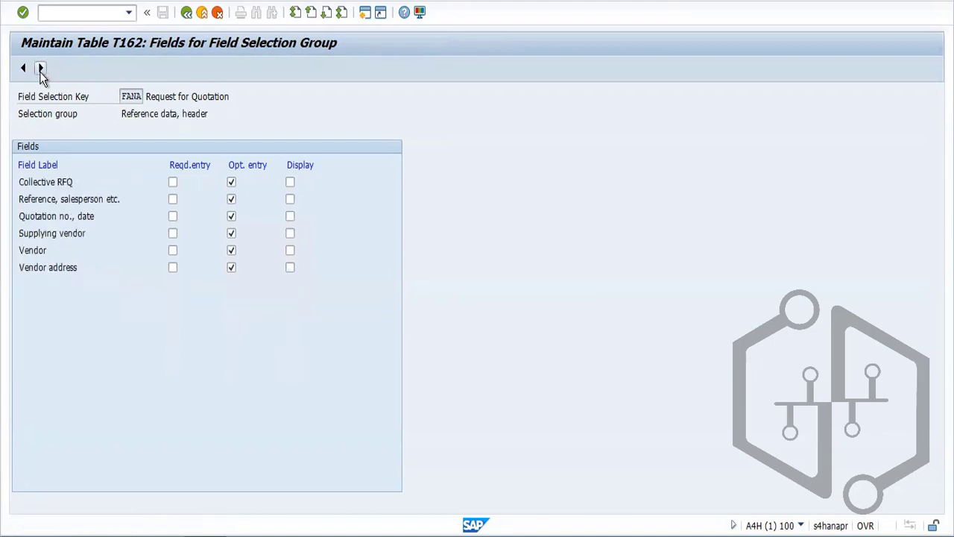
left_click(41, 68)
left_click(41, 68)
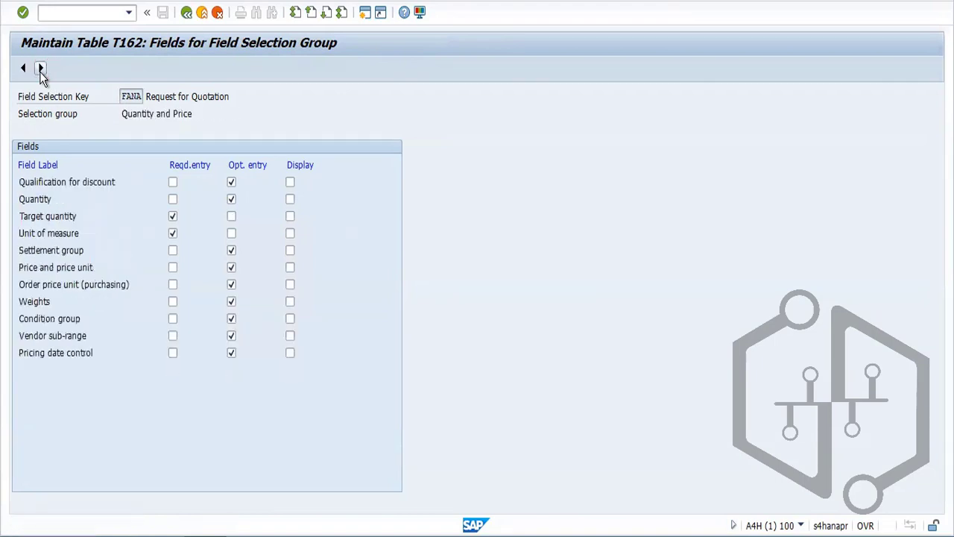
left_click(41, 68)
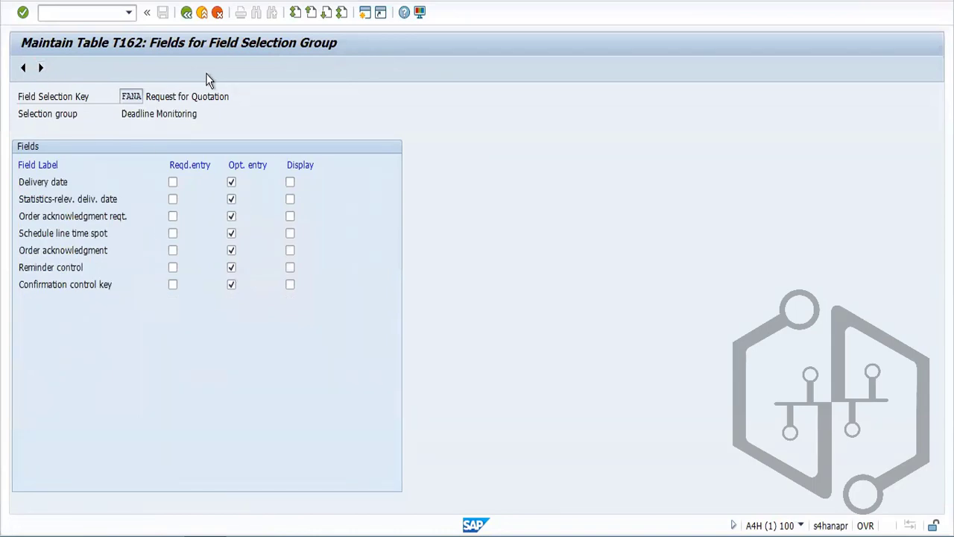
Leave the FANA field selection and return to the IMG, saving the screen layout changes
left_click(187, 17)
left_click(187, 17)
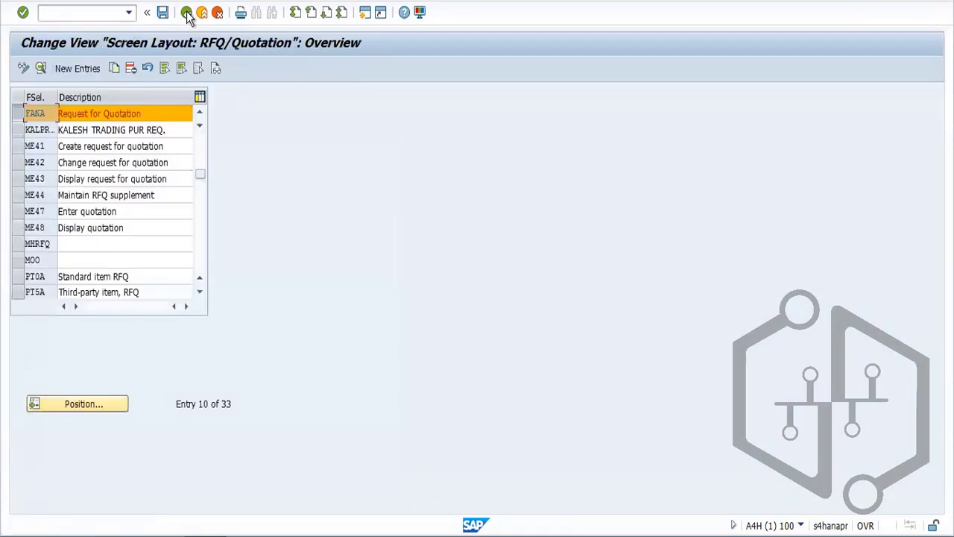
left_click(187, 16)
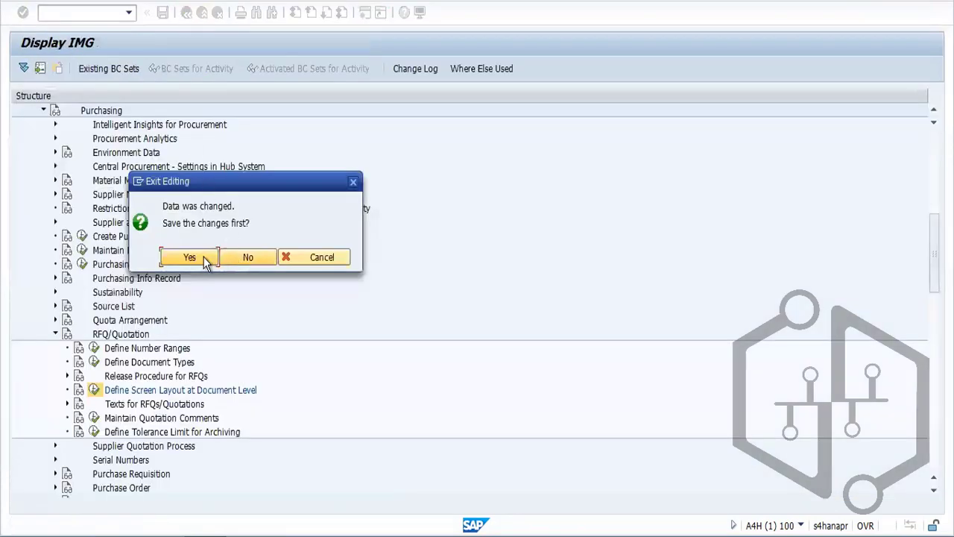
left_click(190, 257)
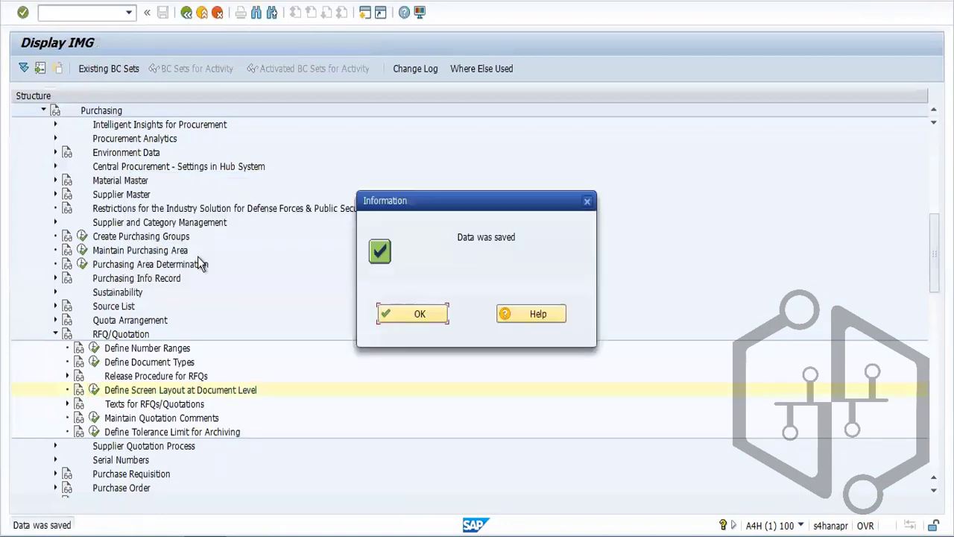
left_click(411, 313)
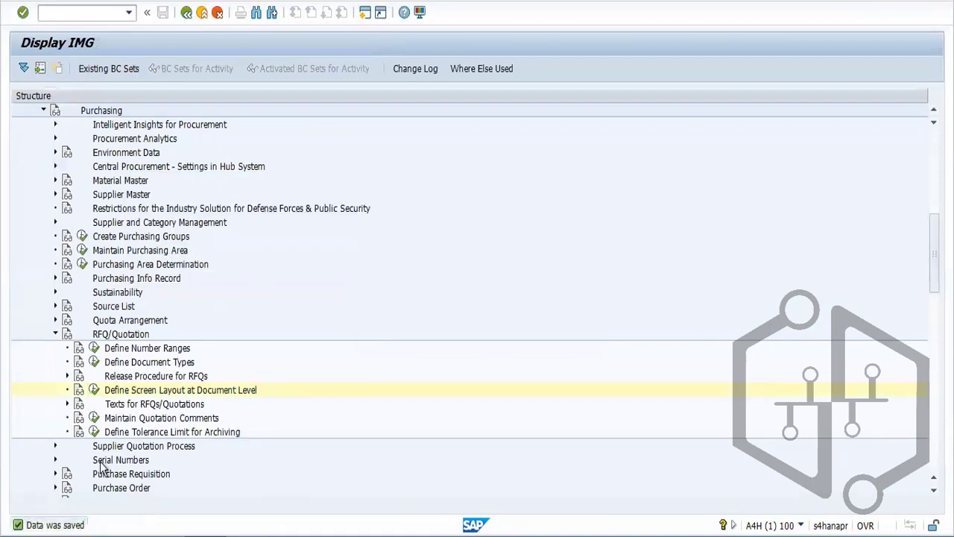
Open the RFQ/Quotation document types again, position the list on document type FAN and select its row
left_click(94, 362)
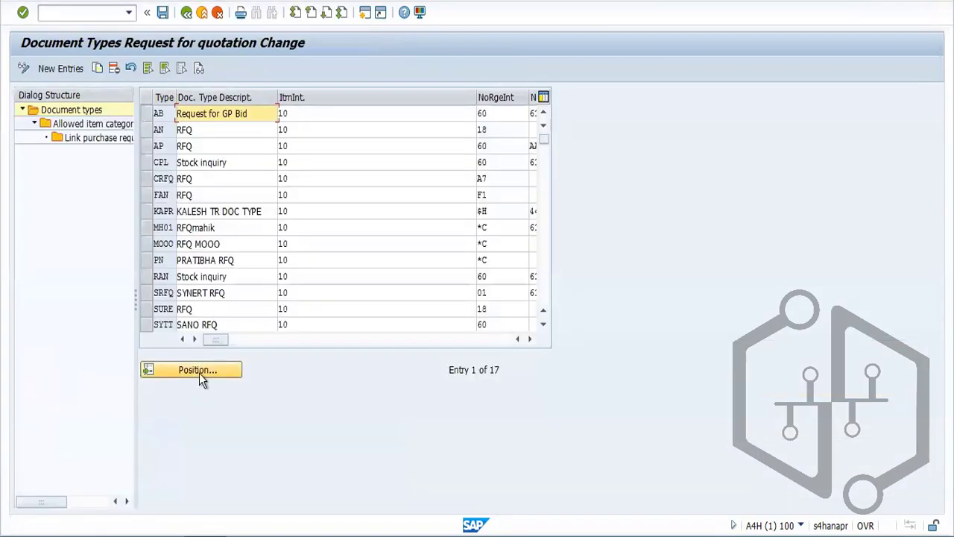
left_click(197, 370)
type("fa")
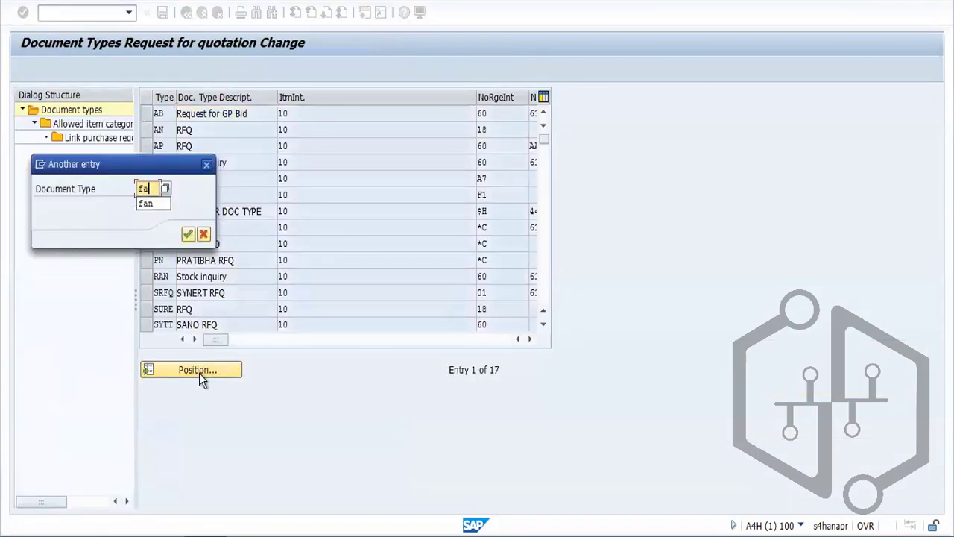
key("Return")
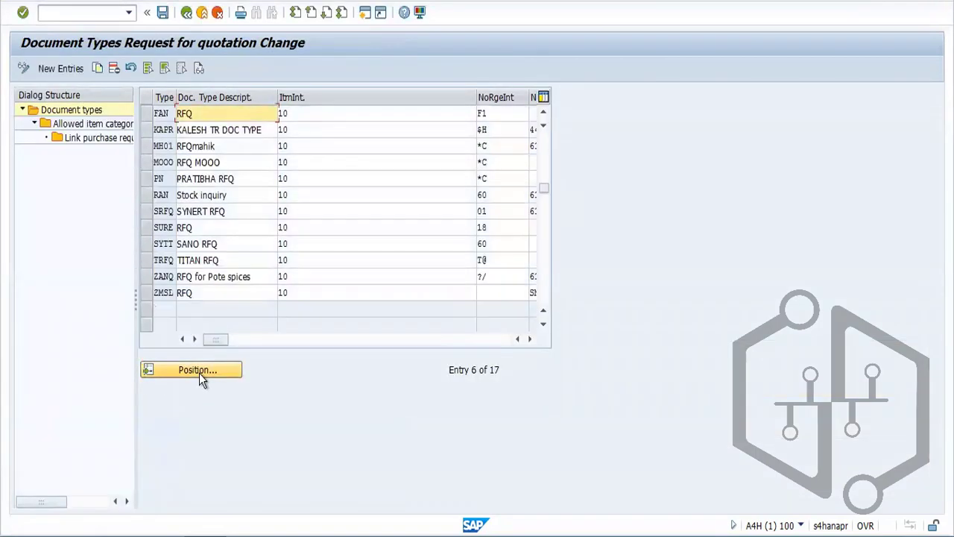
left_click(146, 118)
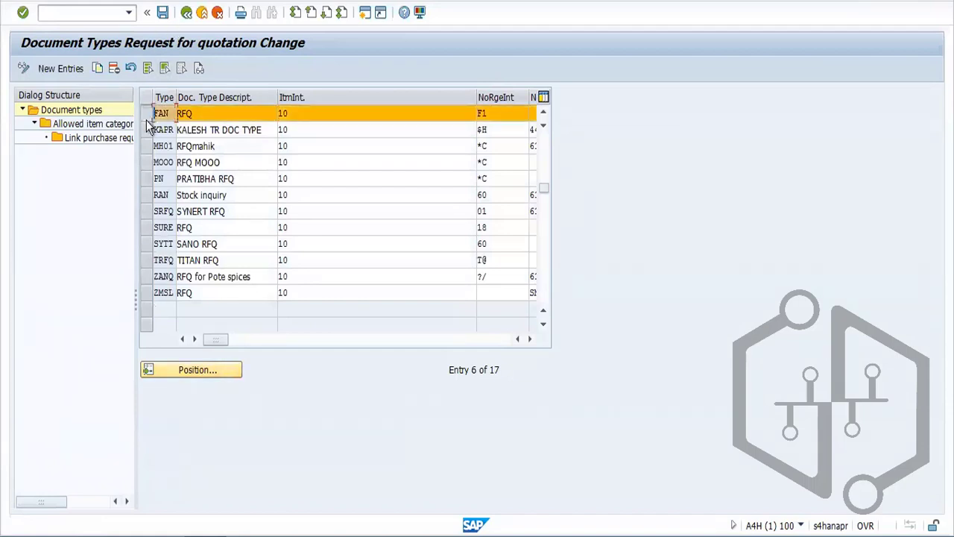
Set the field selection key of document type FAN to FANA
left_click(530, 339)
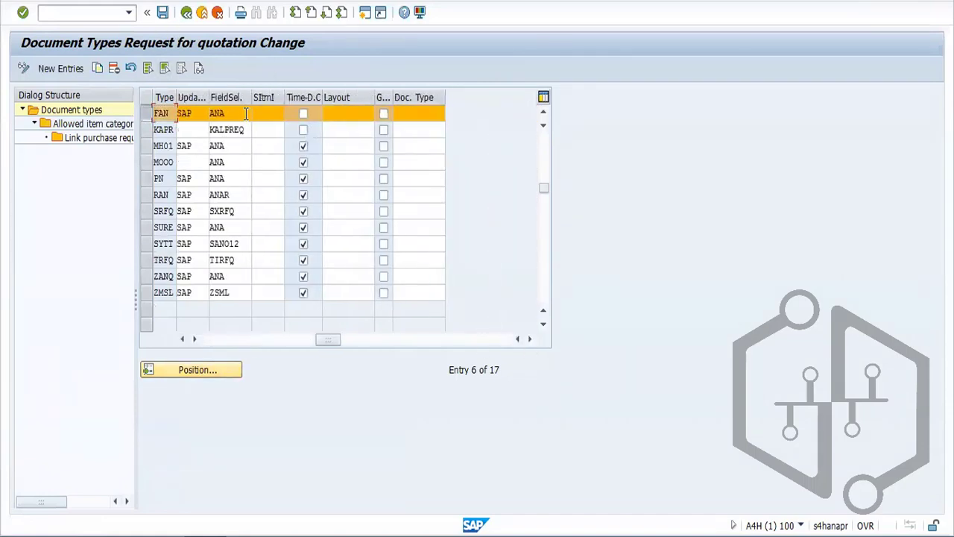
left_click(250, 113)
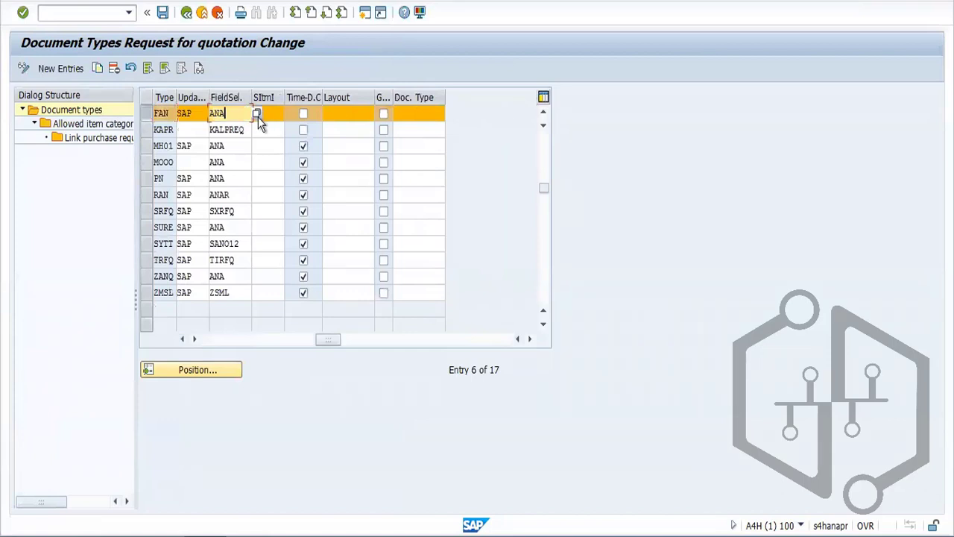
key("BackSpace")
key("BackSpace")
key("BackSpace")
type("fana")
key("Return")
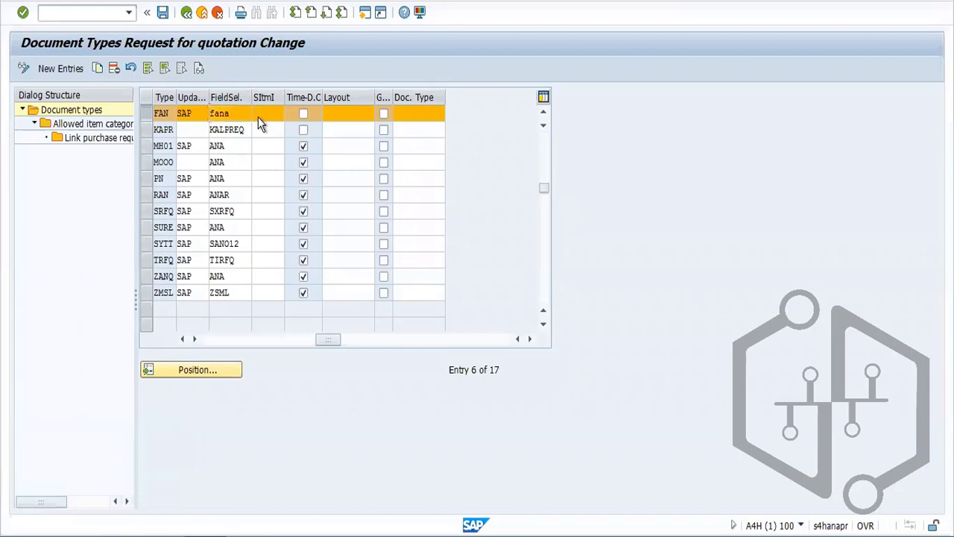
Save the FAN document type with its layout key under customizing request A4HK901457 and return to the IMG
left_click(162, 12)
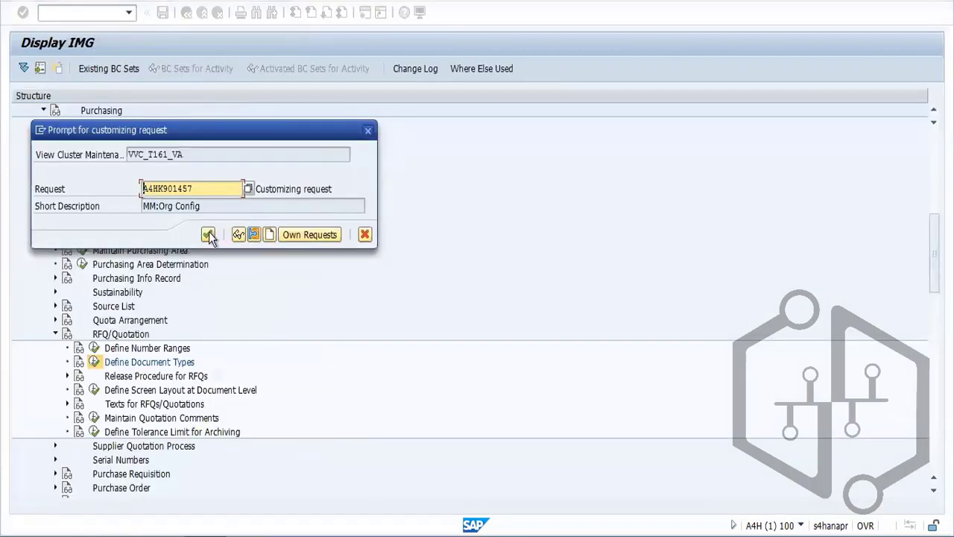
left_click(209, 234)
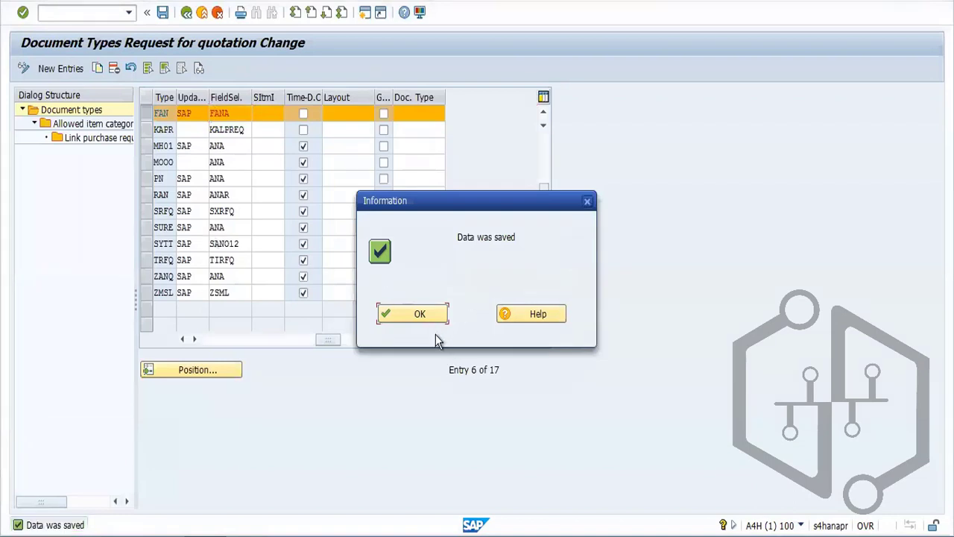
left_click(420, 314)
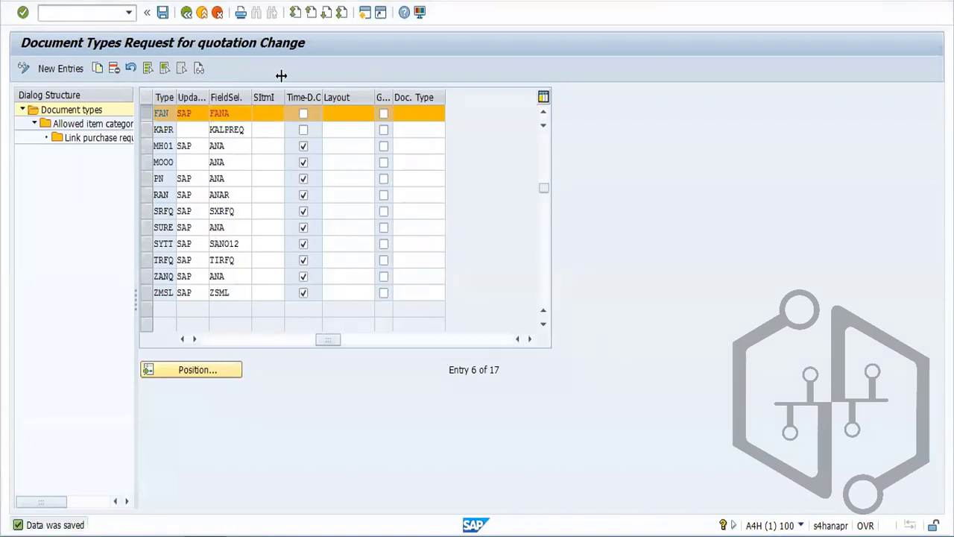
left_click(188, 15)
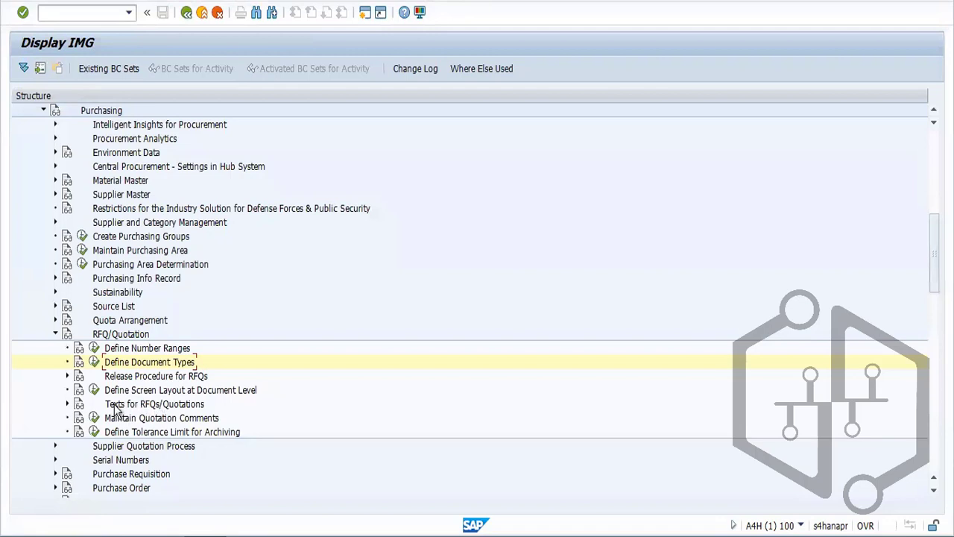
Look through the header text types in the RFQ/Quotation copying rules for header texts, then return to the IMG
left_click(66, 404)
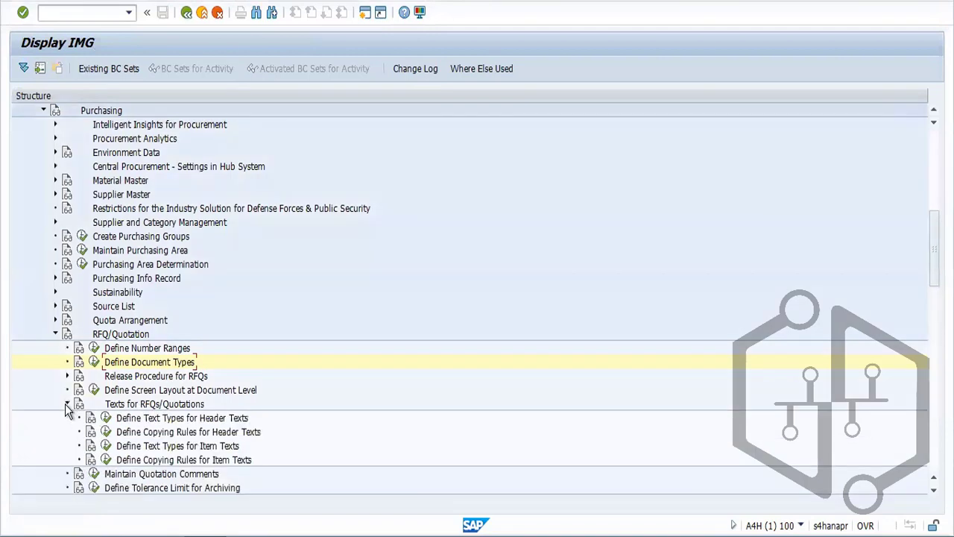
left_click(106, 432)
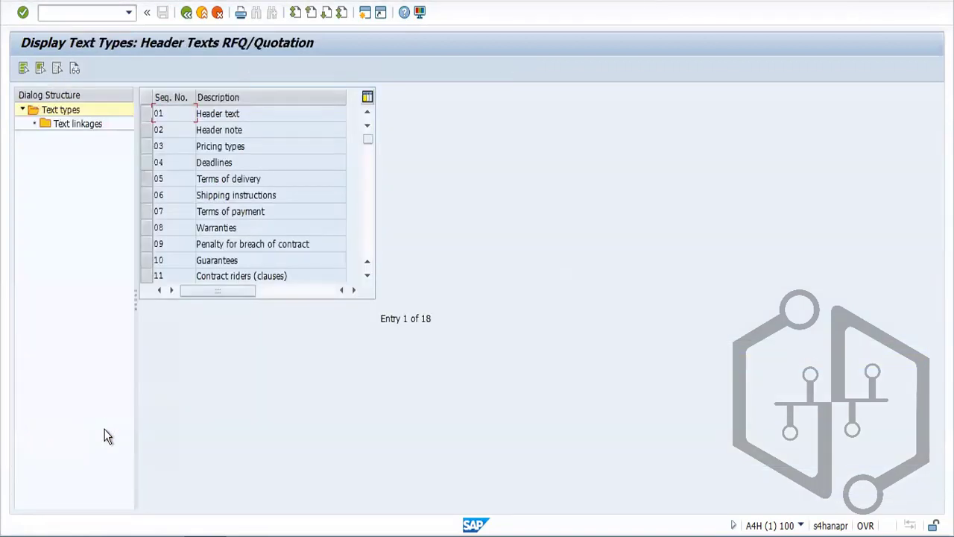
left_click(372, 225)
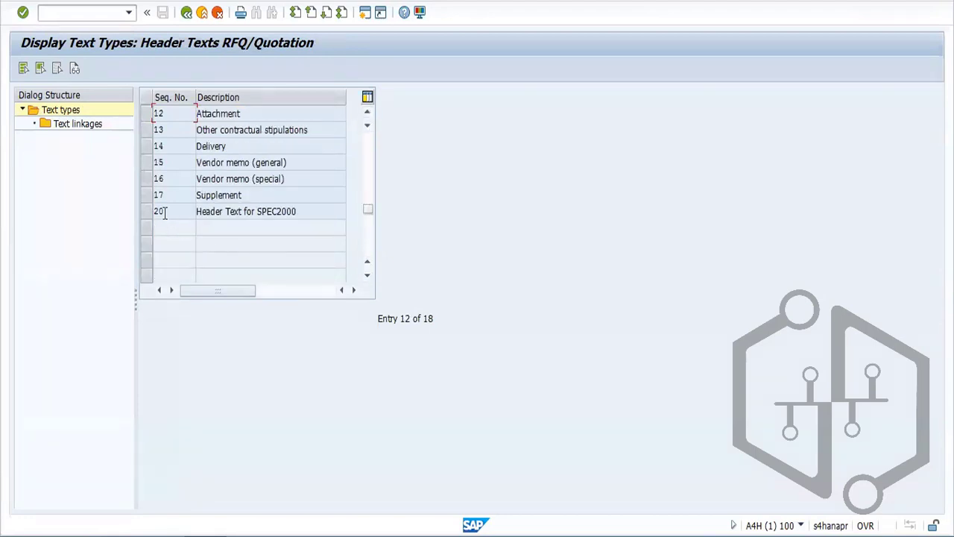
left_click(149, 196)
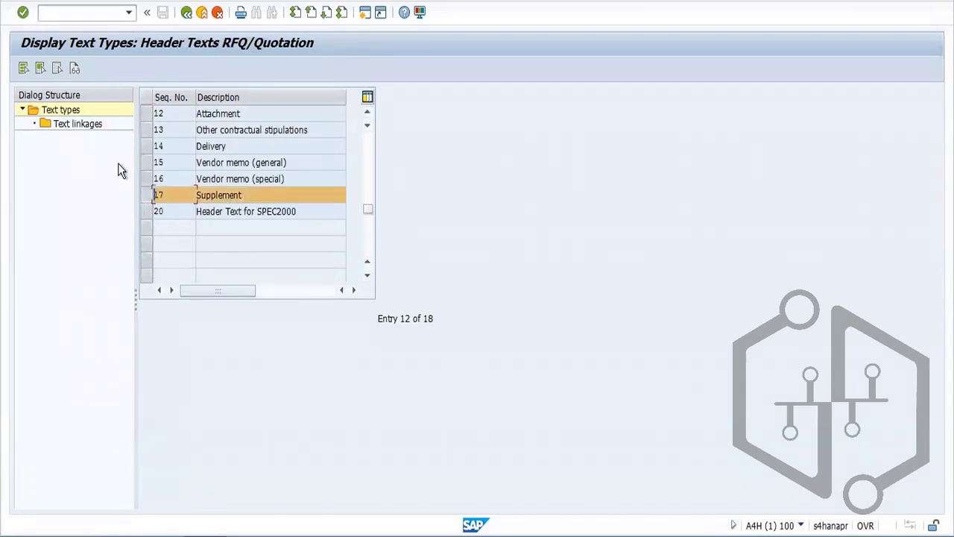
left_click(186, 13)
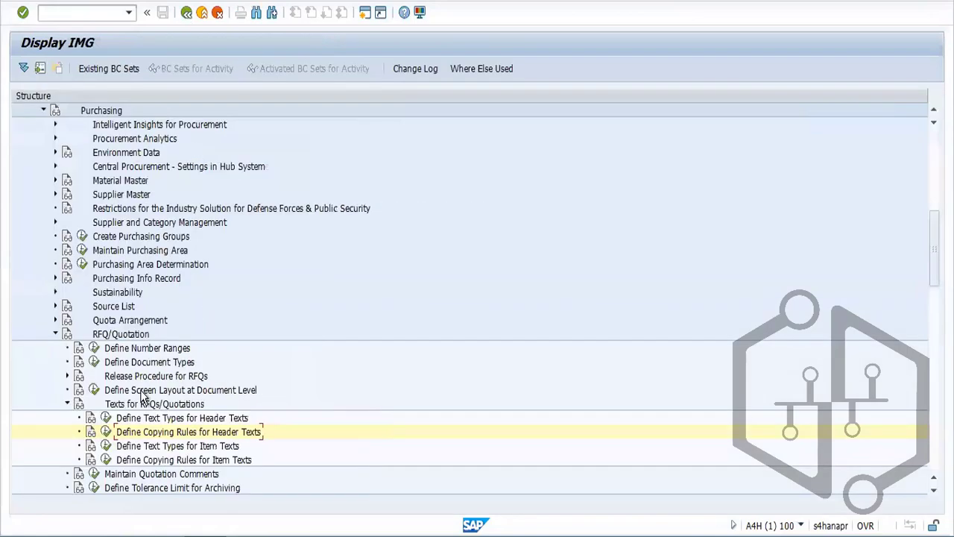
Open the RFQ/Quotation header text types for maintenance and copy entry 17 Supplement to sequence number 18
left_click(105, 419)
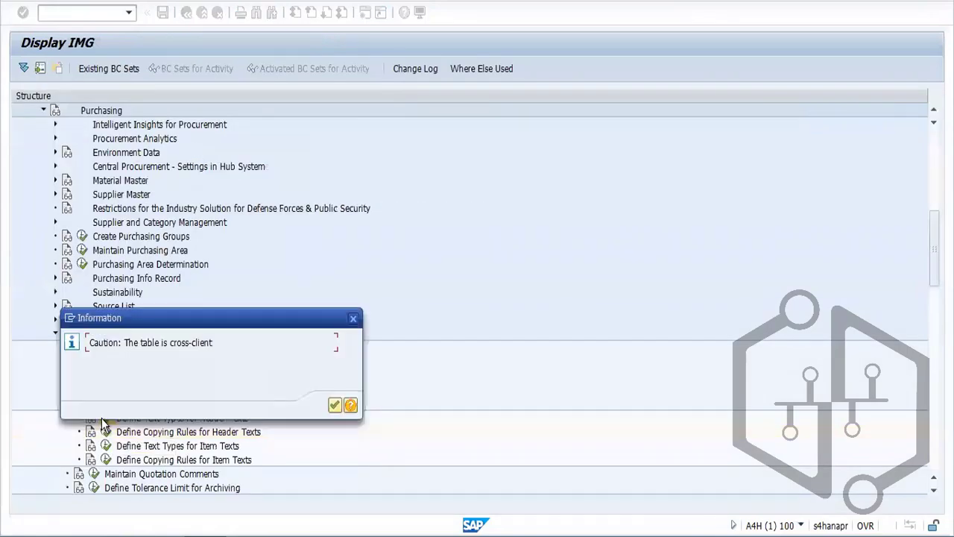
left_click(334, 405)
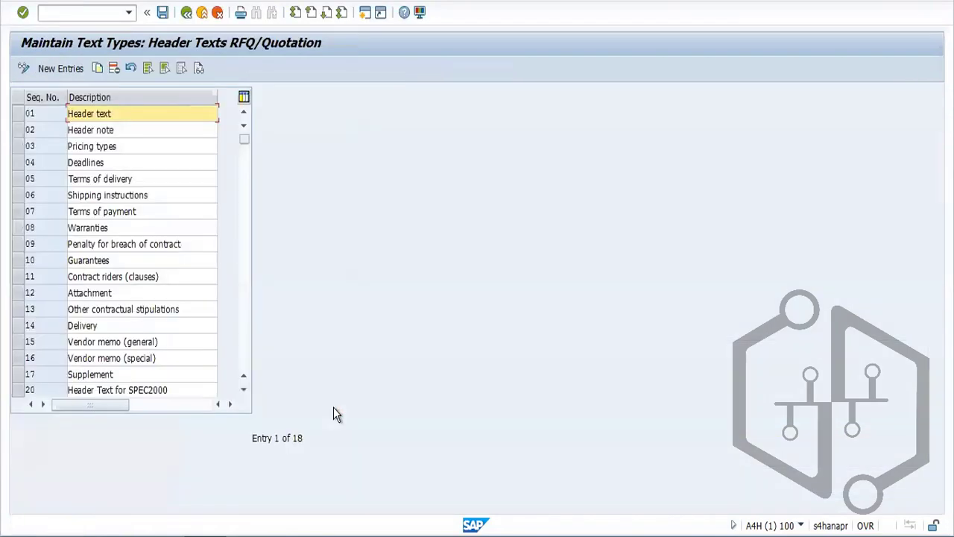
left_click(20, 374)
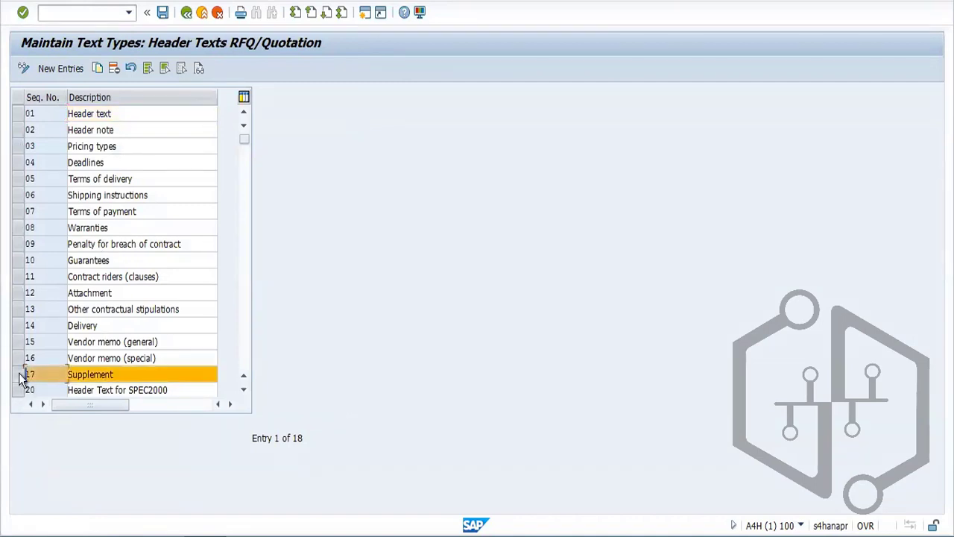
left_click(99, 69)
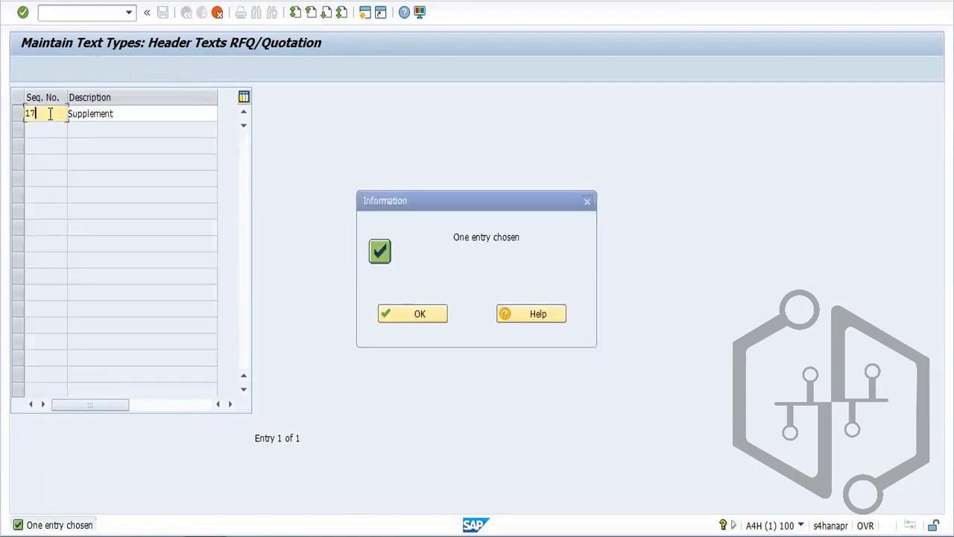
type("18")
left_click(423, 308)
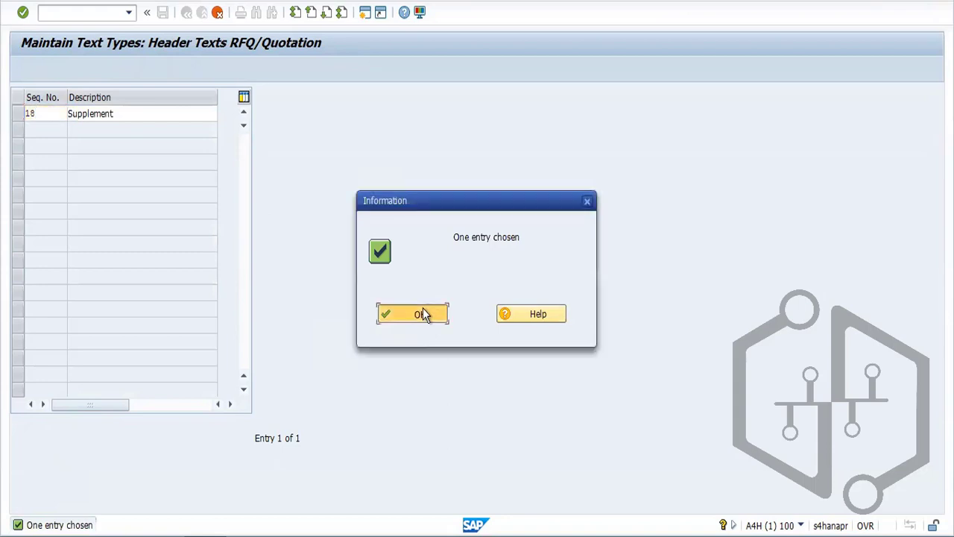
Replace the description of copied header text type 18 with "ford gstin" and accept the copied entry
left_click(133, 113)
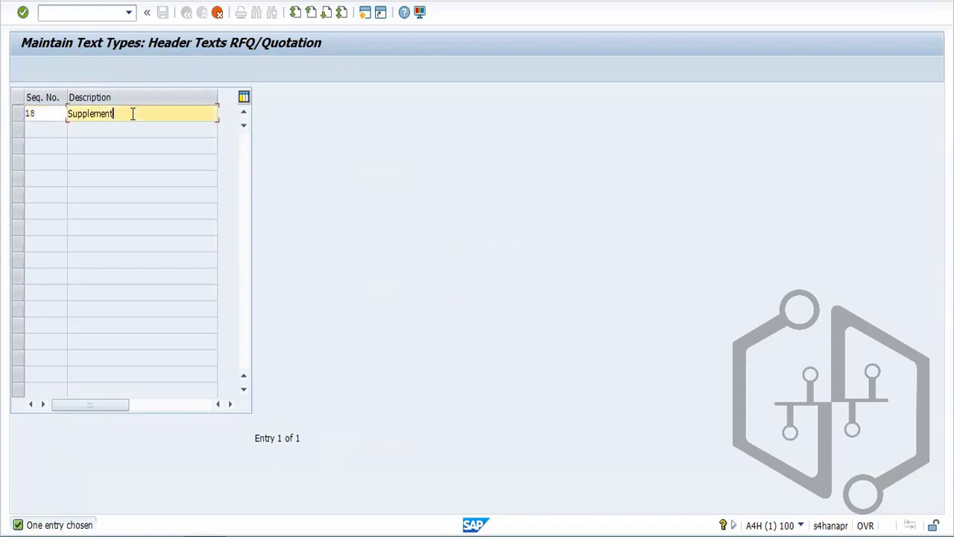
key("shift+Home")
key("BackSpace")
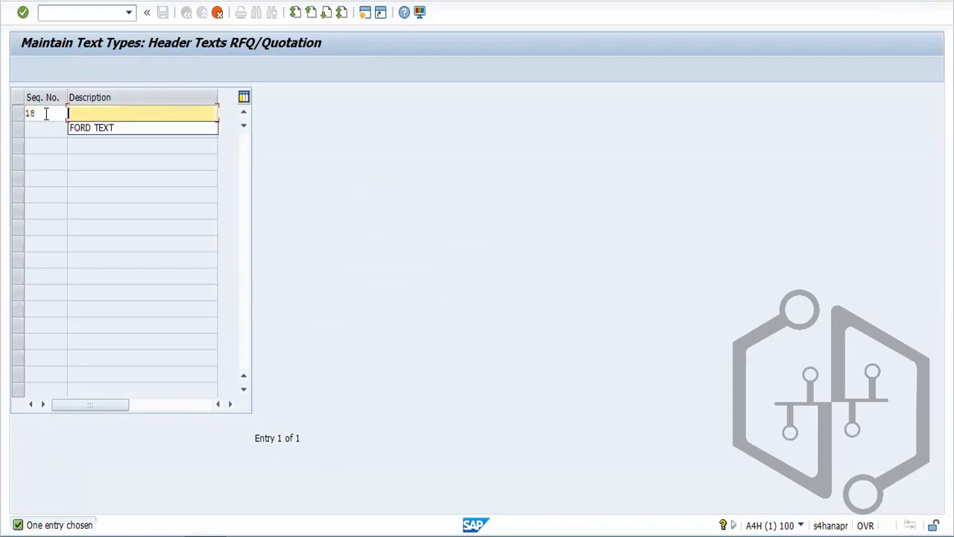
type("ford gst")
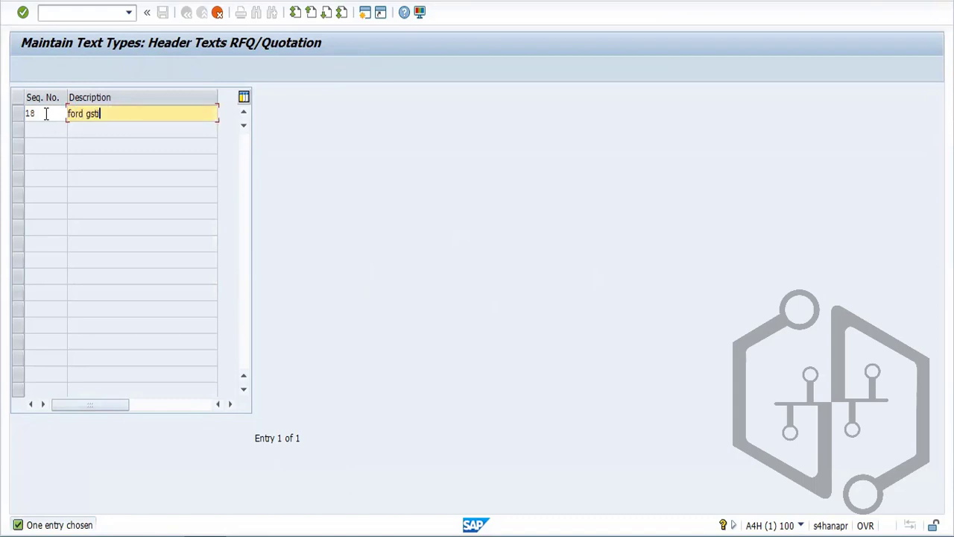
type("in")
key("Return")
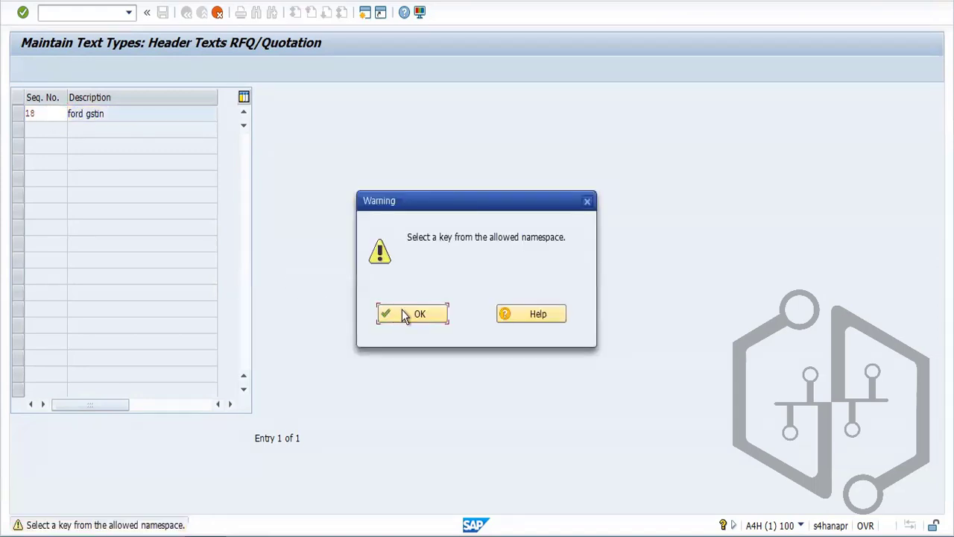
left_click(403, 313)
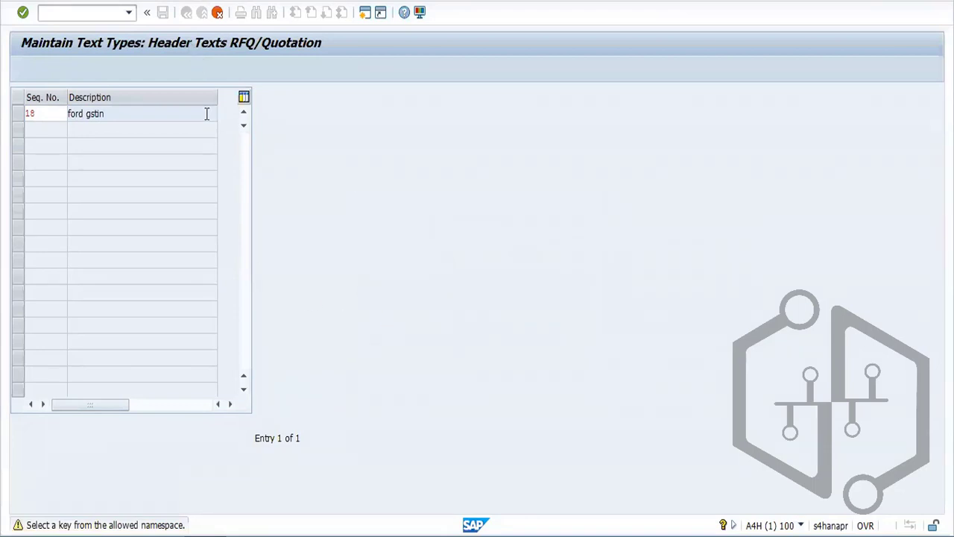
key("Return")
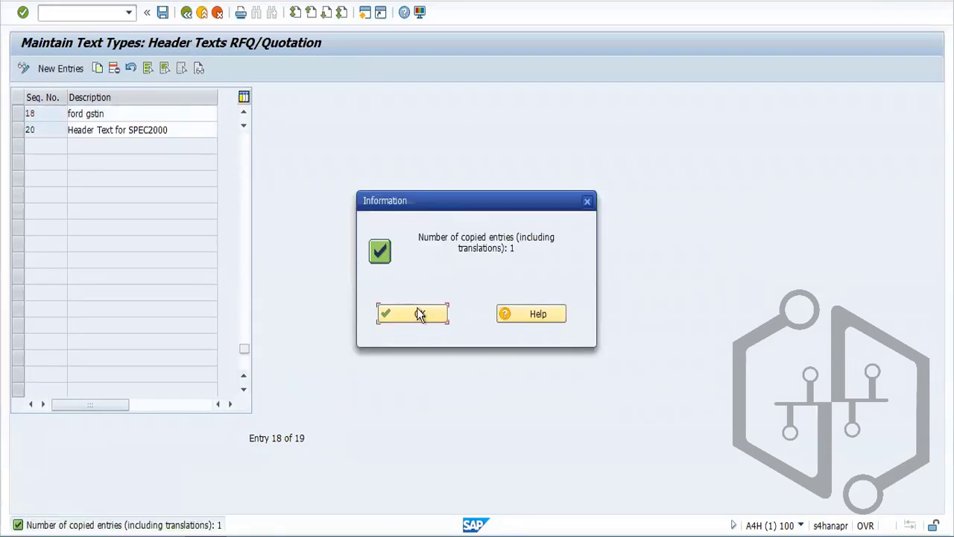
left_click(419, 314)
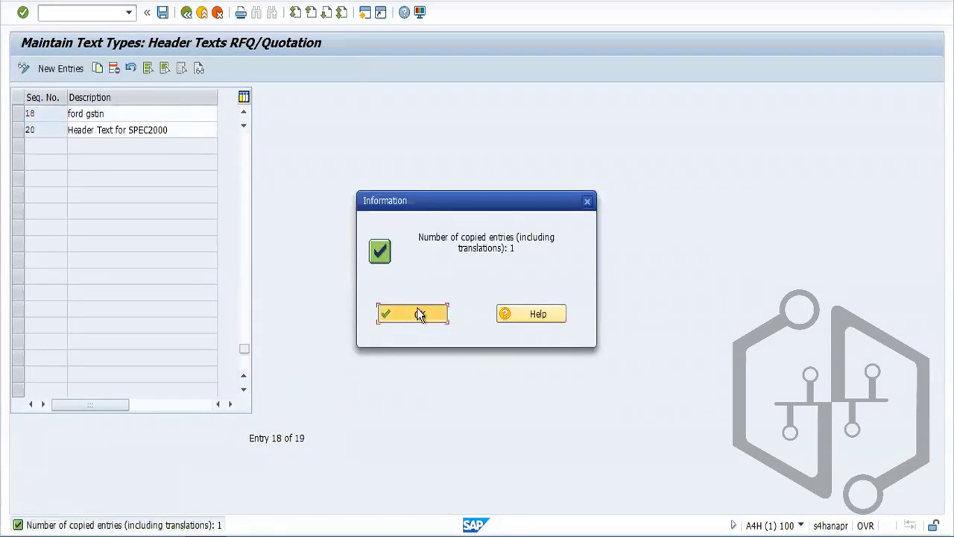
Save the header text types under workbench request A4HK901459 and return to the IMG
left_click(163, 14)
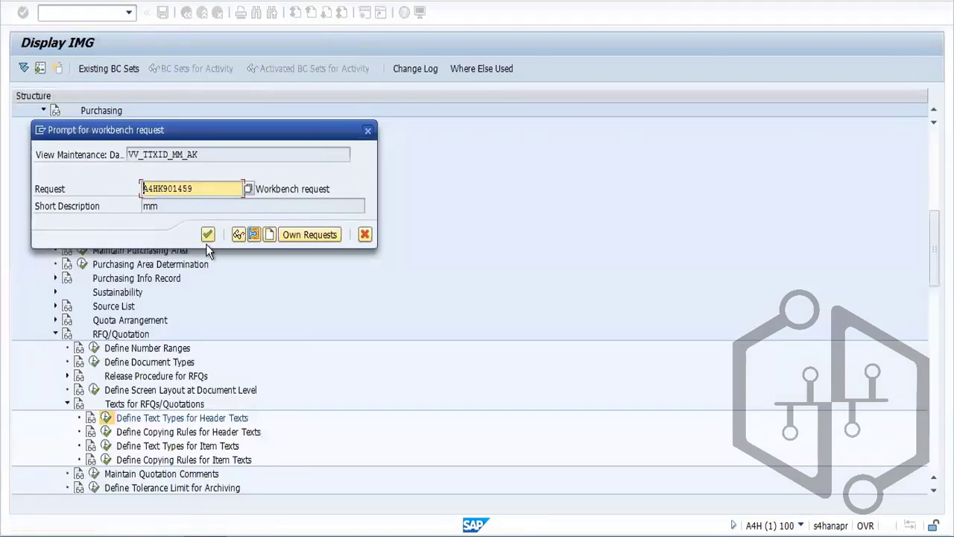
left_click(206, 237)
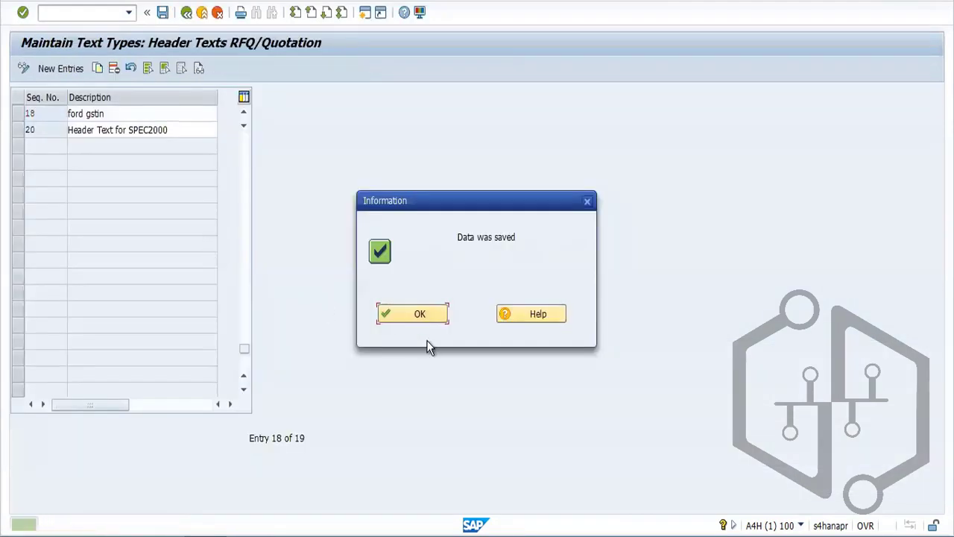
left_click(403, 313)
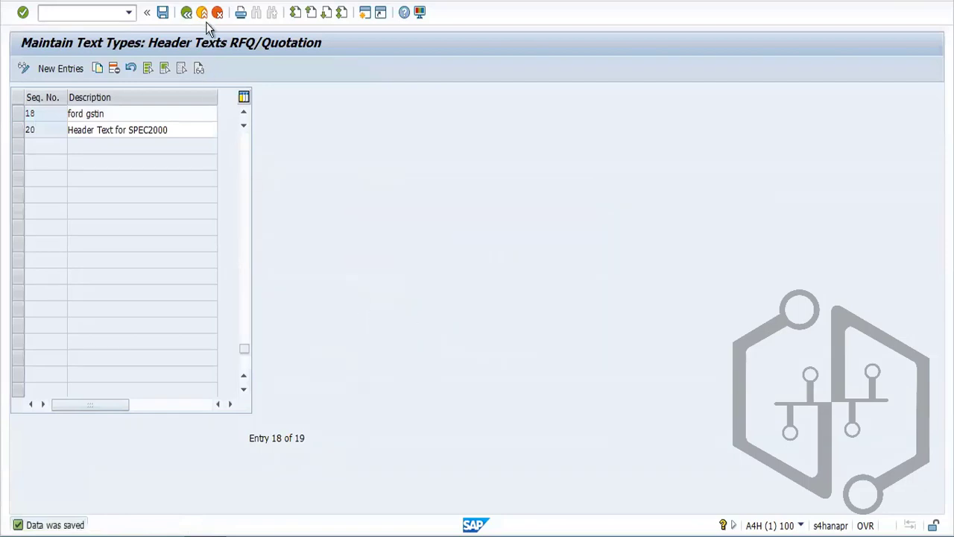
left_click(188, 13)
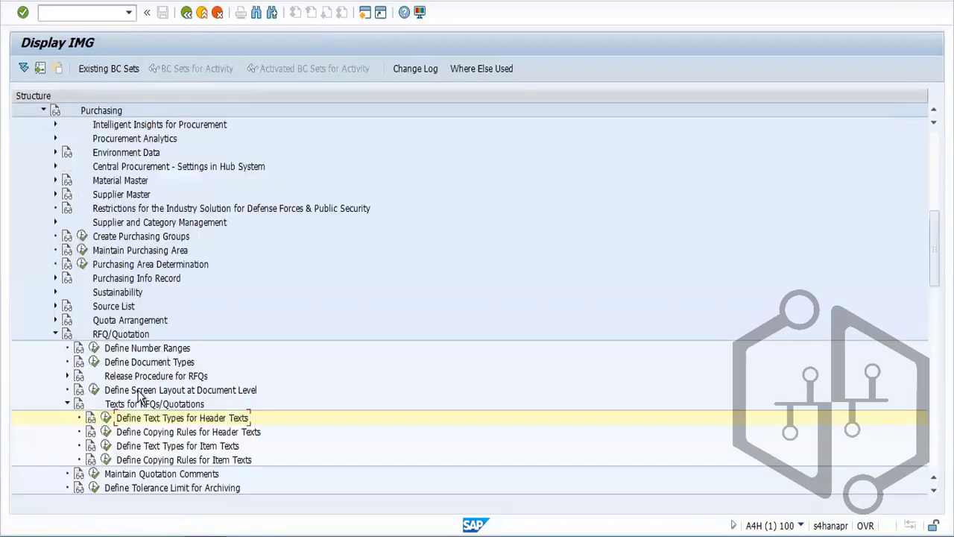
Open the RFQ/Quotation item text types and try to add a new entry F1 with description "ford gatin"
left_click(106, 446)
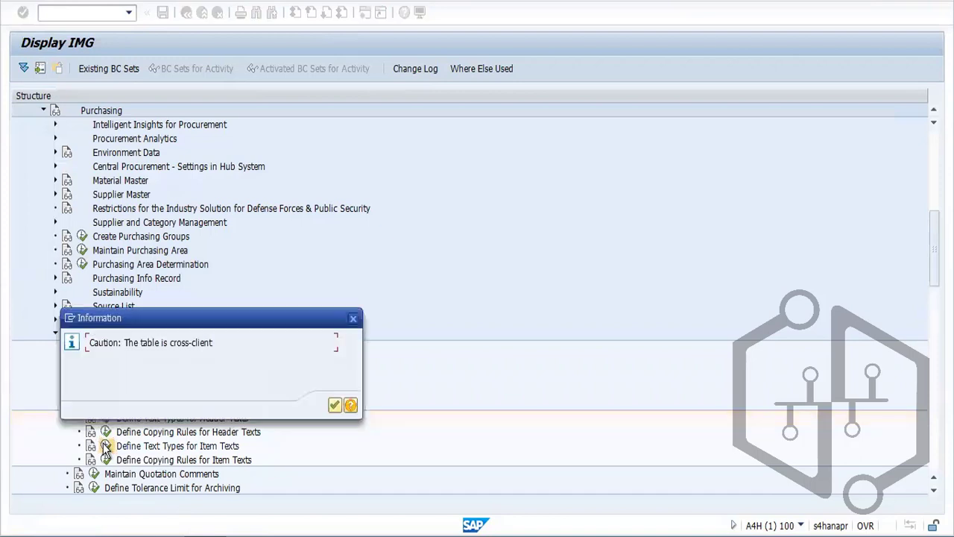
left_click(334, 406)
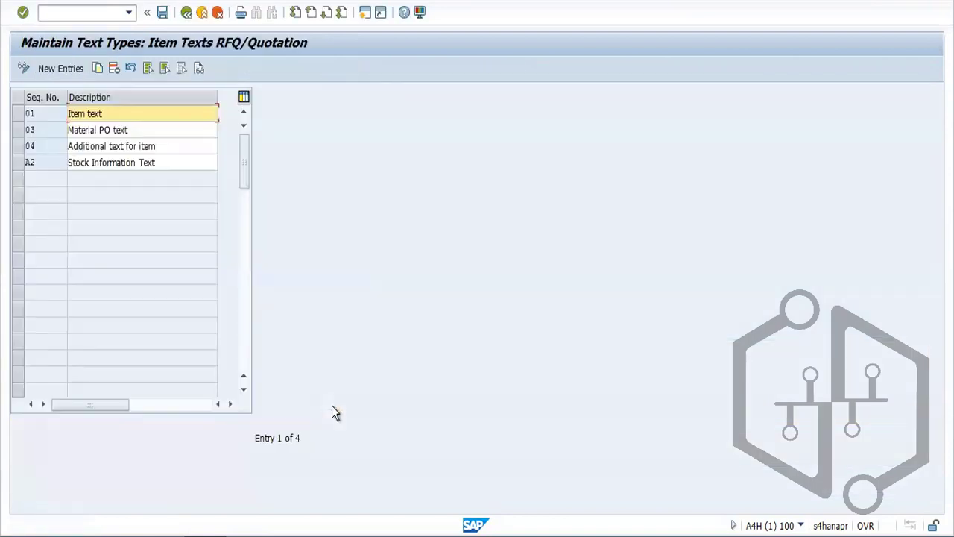
left_click(64, 67)
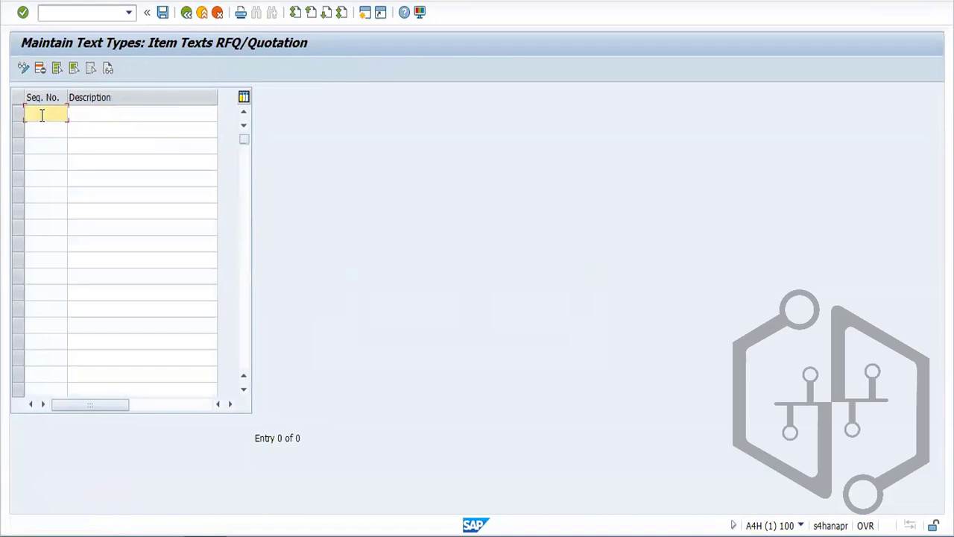
type("f1")
key("Tab")
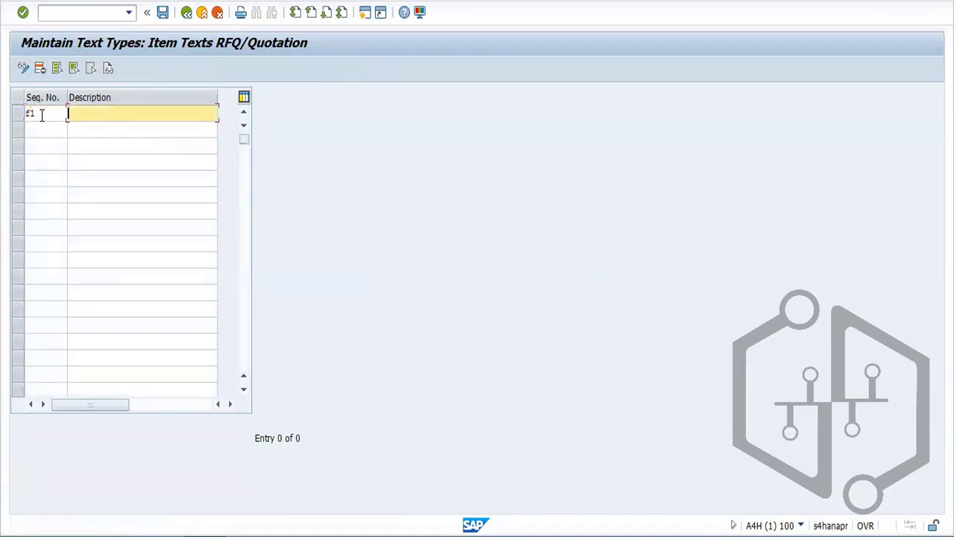
type("g")
key("BackSpace")
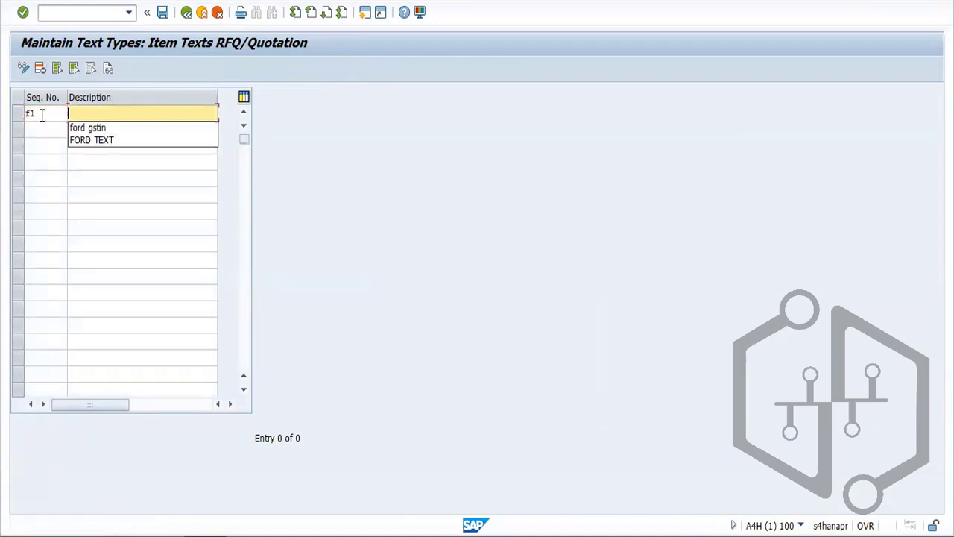
type("ford gstin")
key("Return")
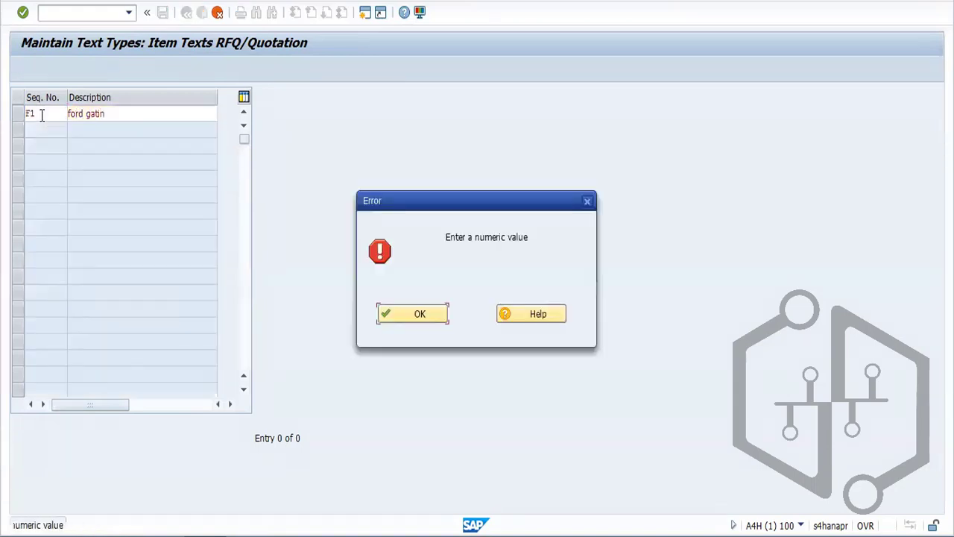
left_click(440, 316)
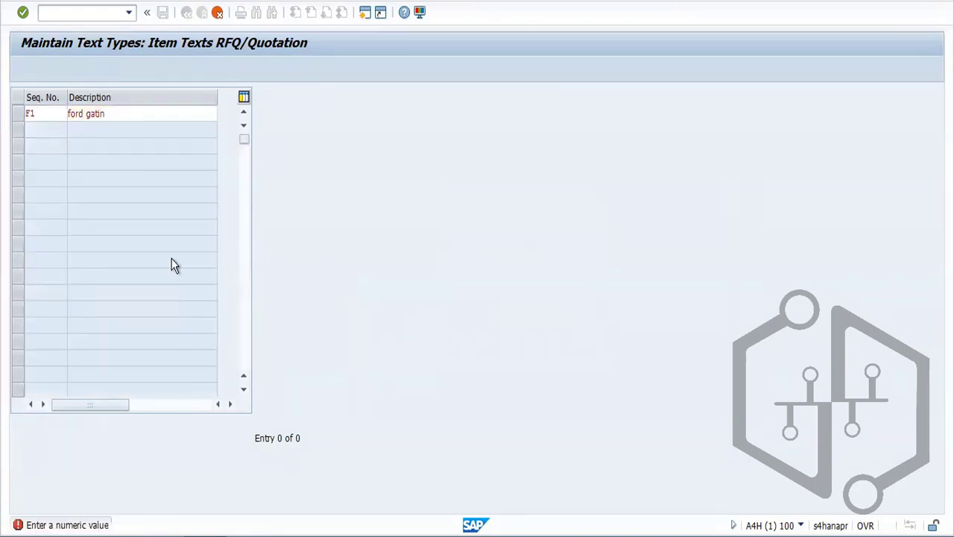
Set the sequence number of the new "ford gatin" item text type to 10 and accept the entry
left_click_drag(43, 112, 11, 123)
key("BackSpace")
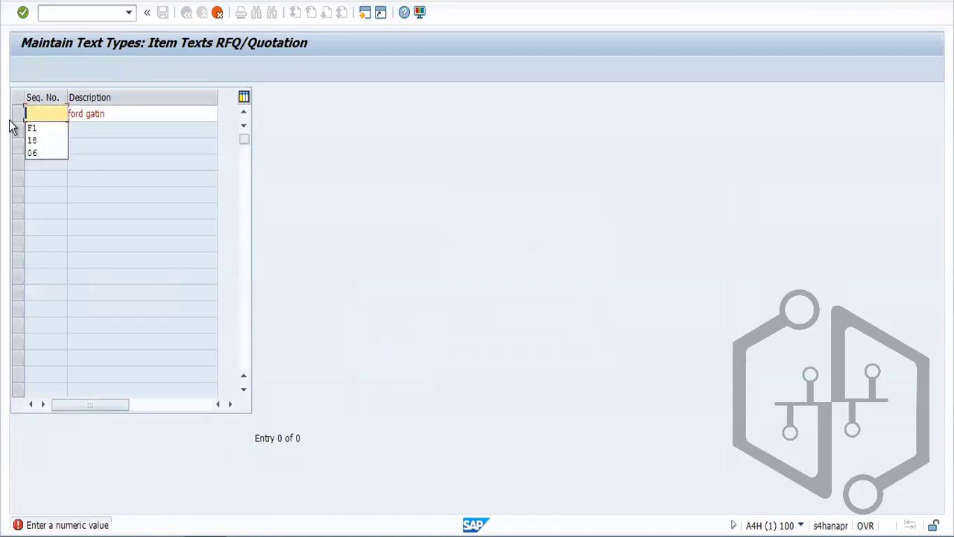
type("10")
key("Return")
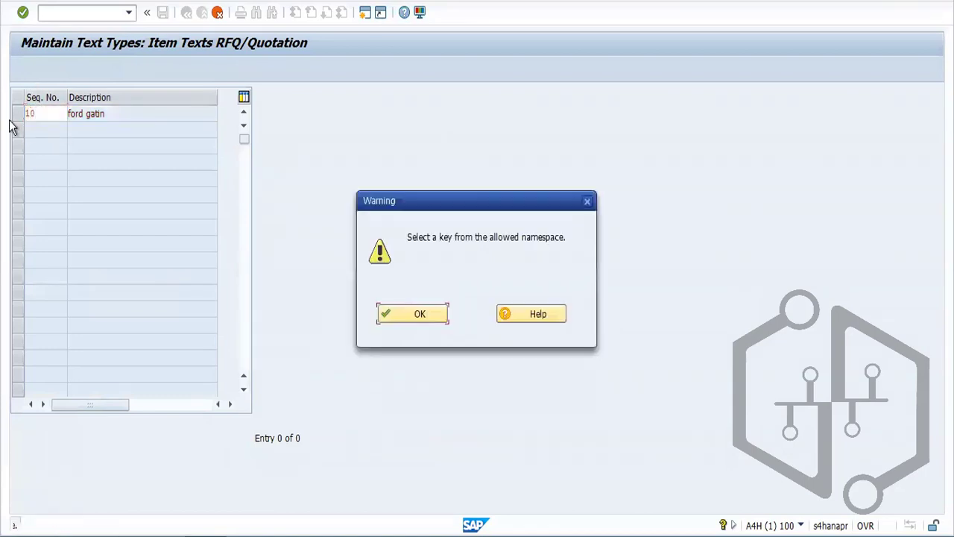
left_click(427, 313)
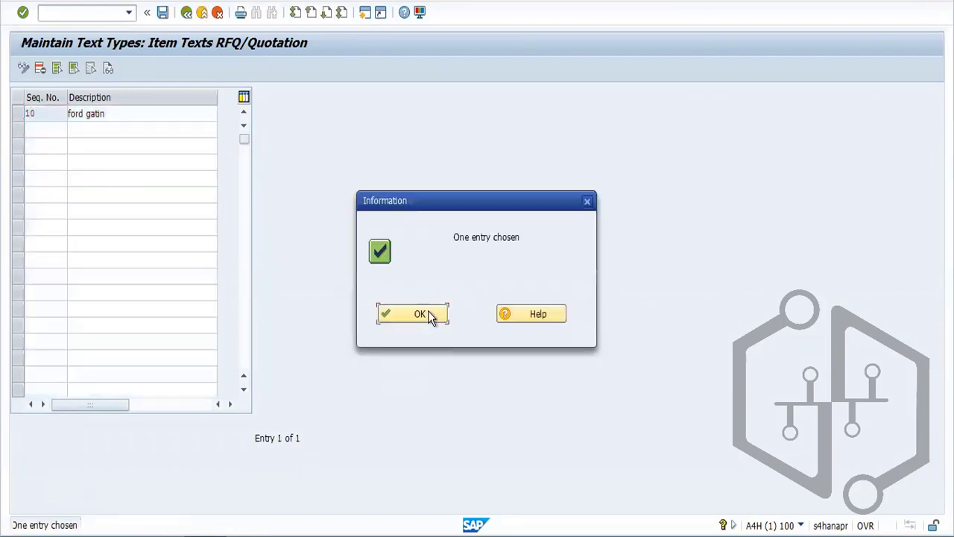
left_click(428, 313)
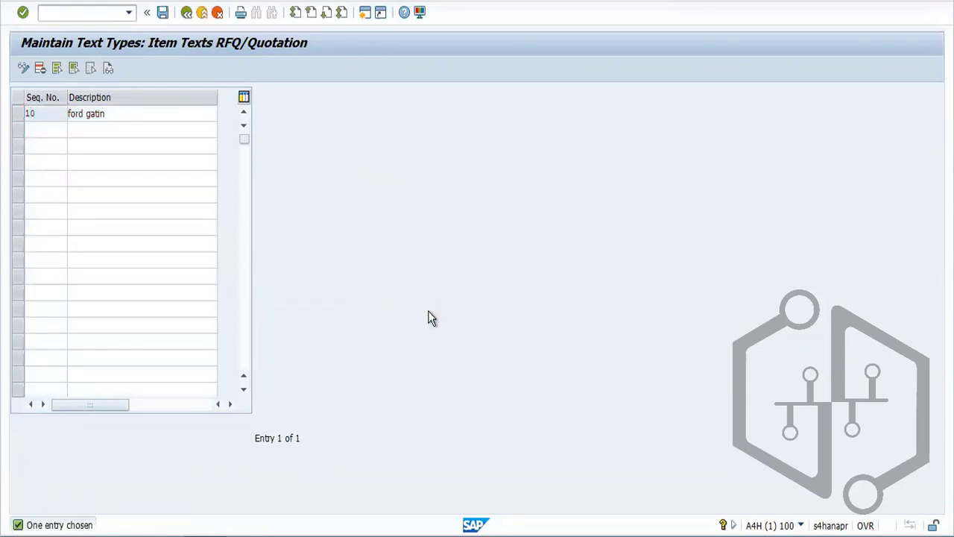
Save the new item text type under the proposed workbench request and return to the IMG
left_click(163, 12)
left_click(207, 234)
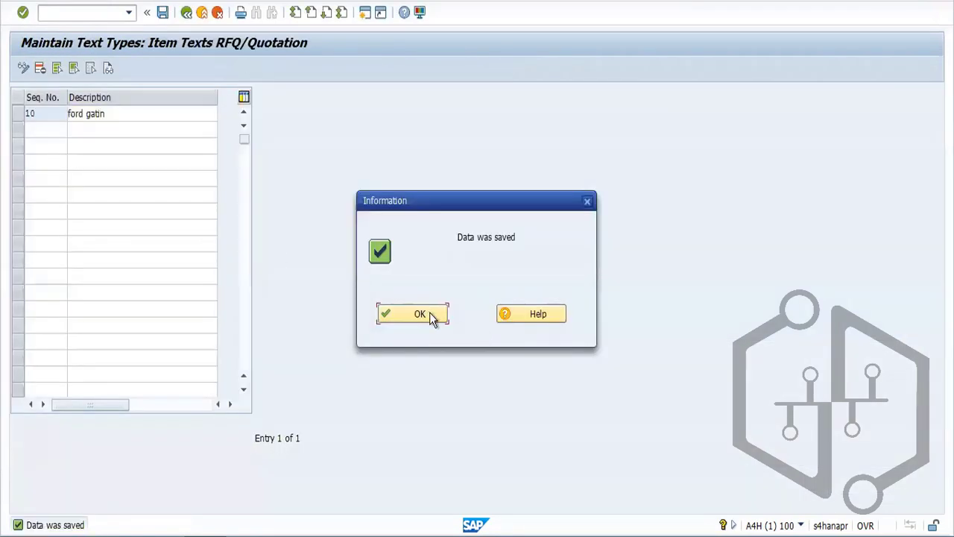
left_click(429, 314)
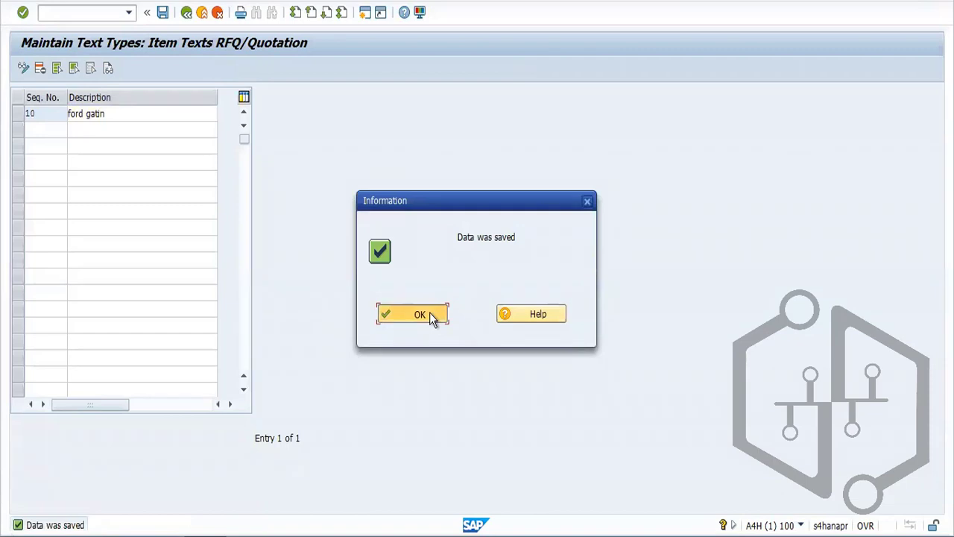
left_click(188, 13)
left_click(190, 15)
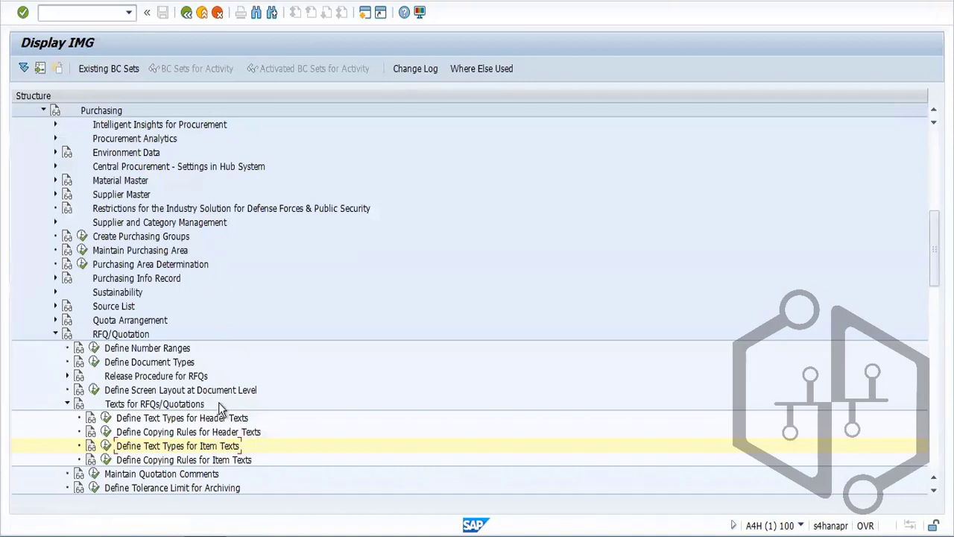
Look at the internal comments maintained for quotations, then leave customizing for the SAP Easy Access screen
left_click(94, 474)
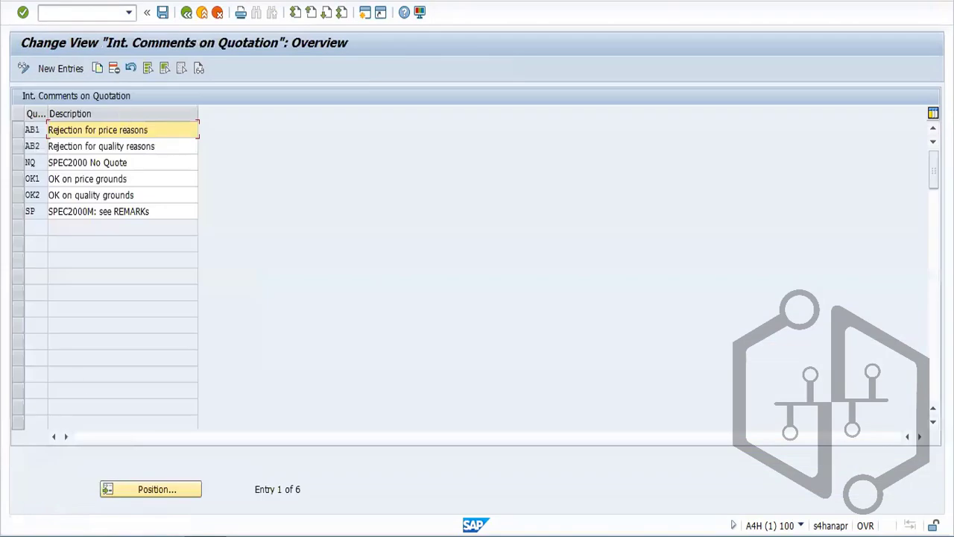
left_click(186, 13)
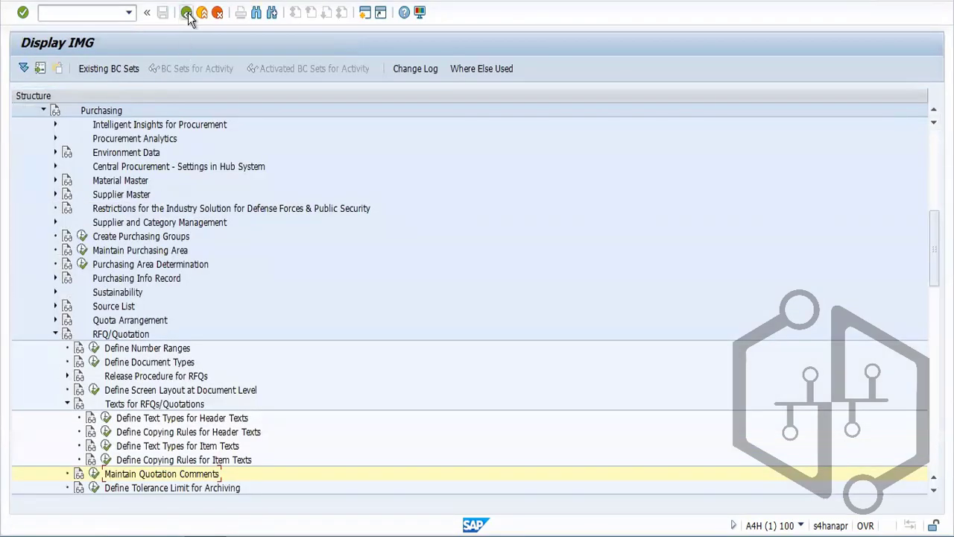
left_click(186, 14)
left_click(187, 13)
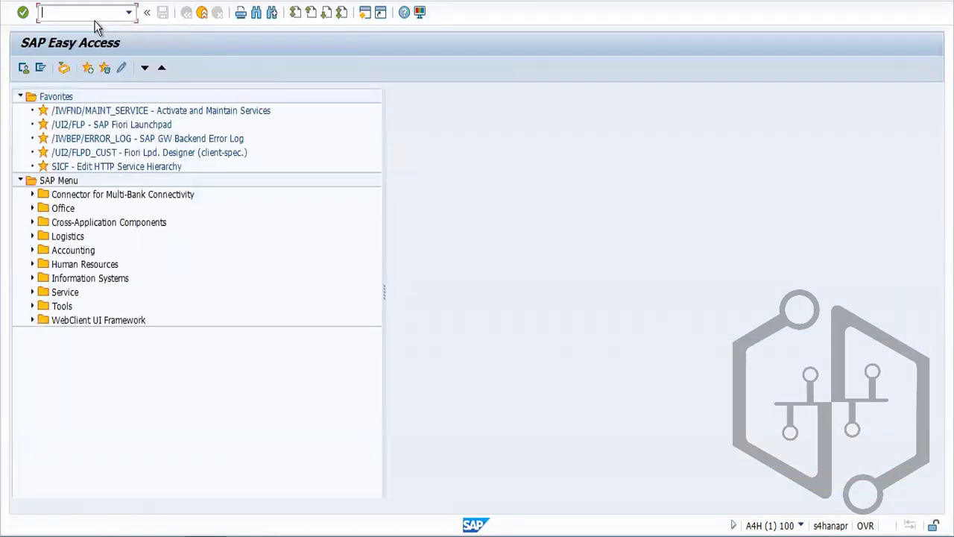
Start RFQ creation with transaction ME41 and set the RFQ type to FAN
type("me41")
key("Return")
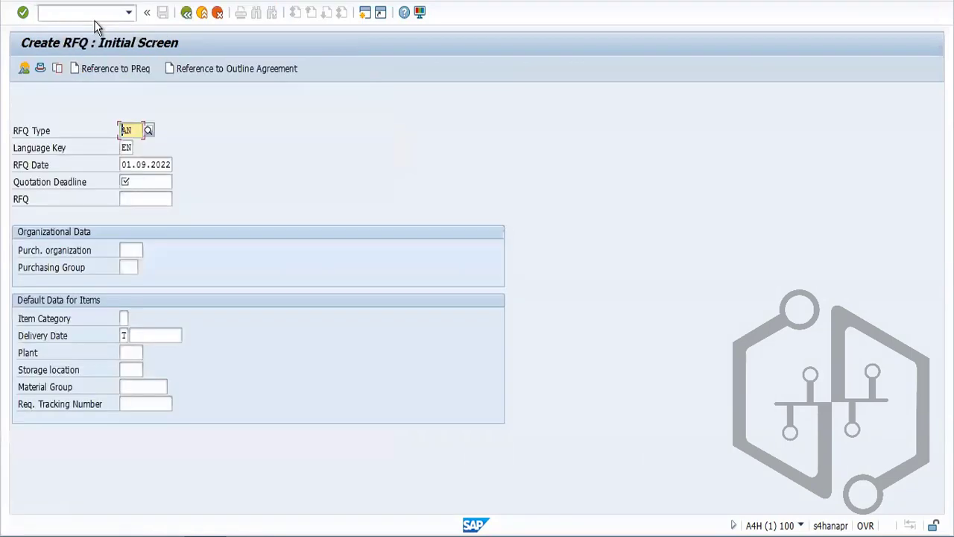
left_click_drag(137, 130, 92, 142)
key("Delete")
type("fan")
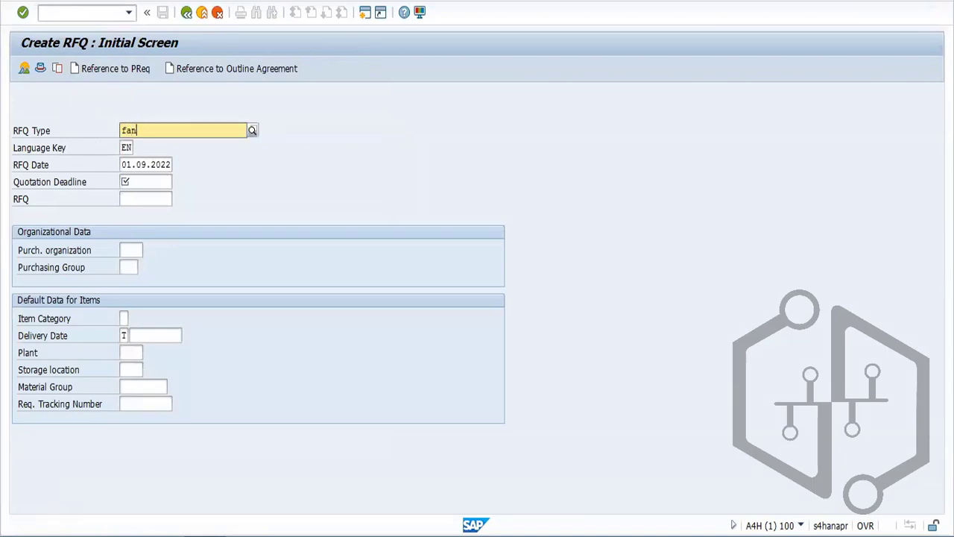
key("Tab")
key("Tab")
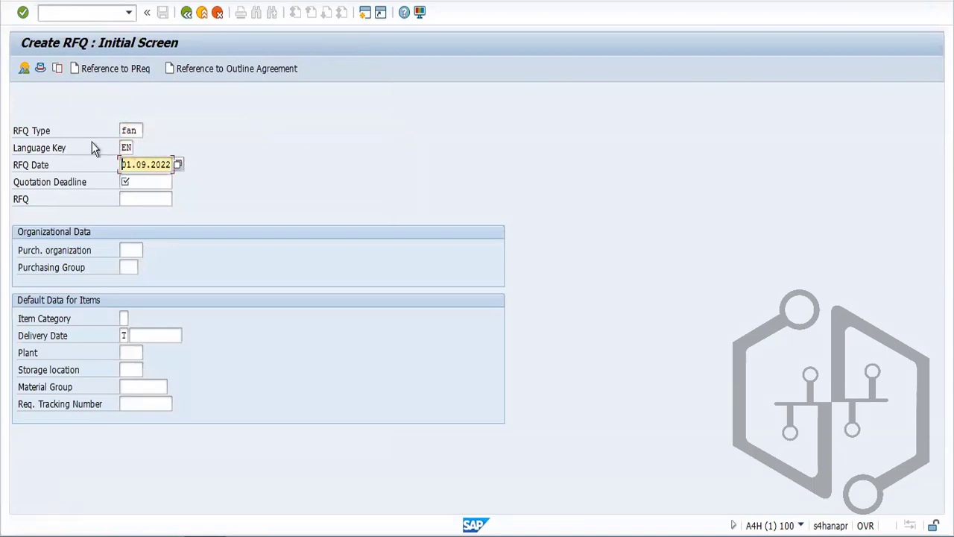
Set the RFQ's quotation deadline to 09.09.2022 from the calendar
left_click_drag(136, 164, 173, 164)
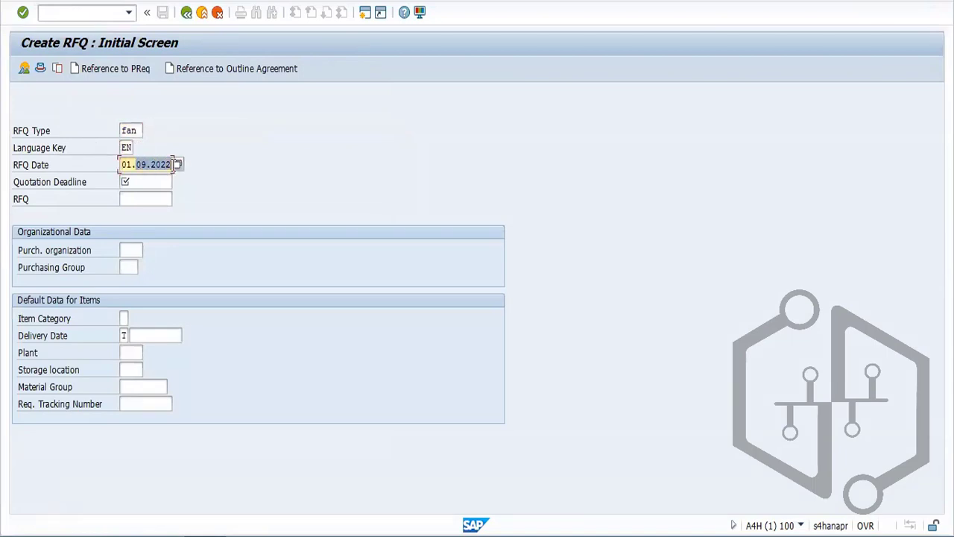
left_click(147, 182)
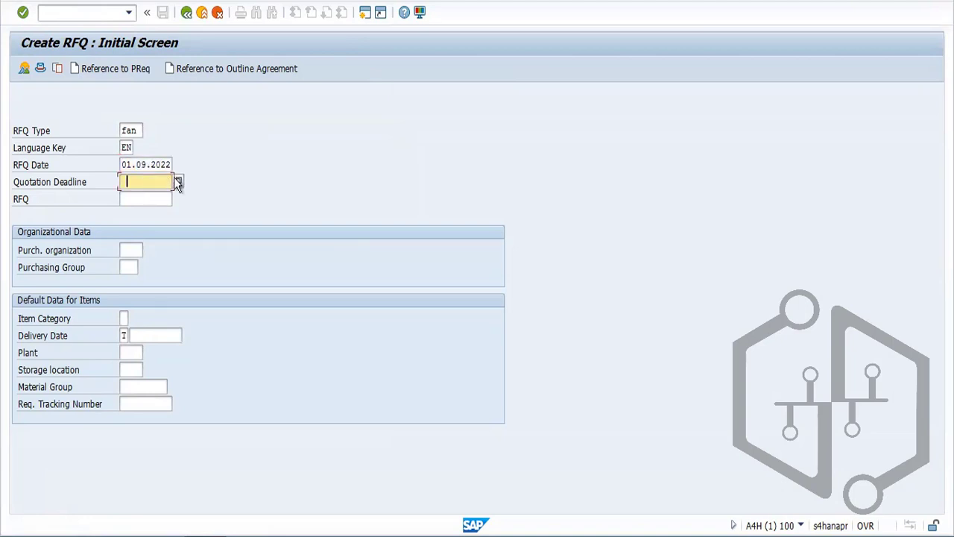
left_click(178, 182)
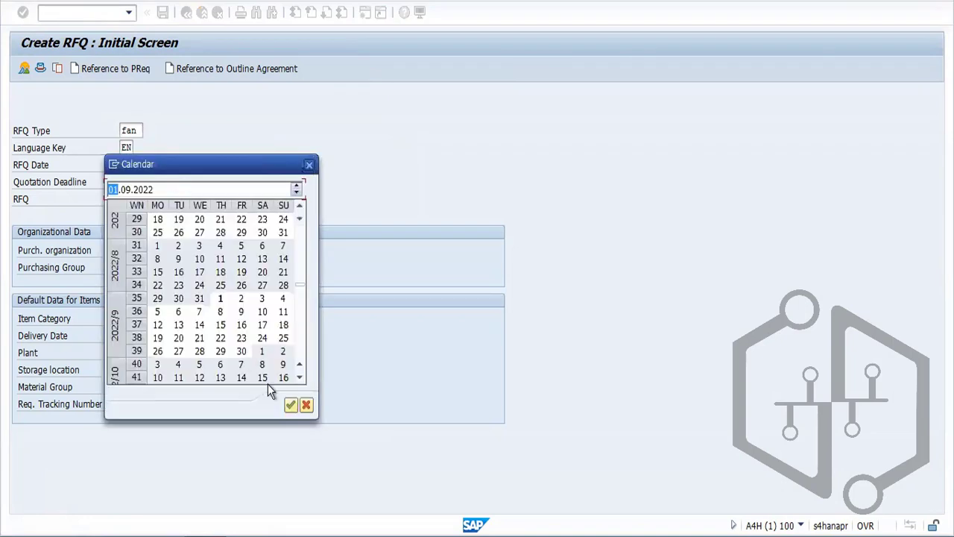
double_click(241, 313)
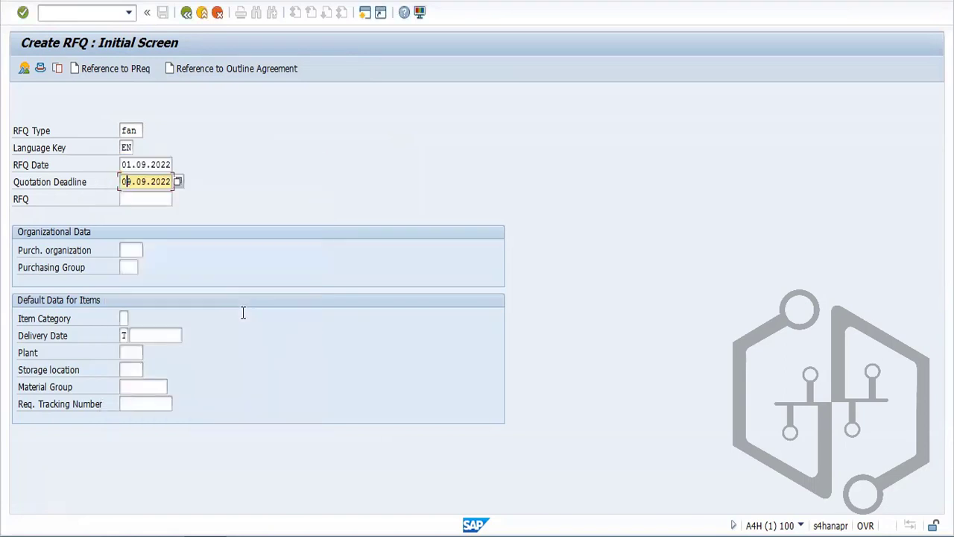
Set the RFQ's purchasing organization to FORD
left_click(129, 250)
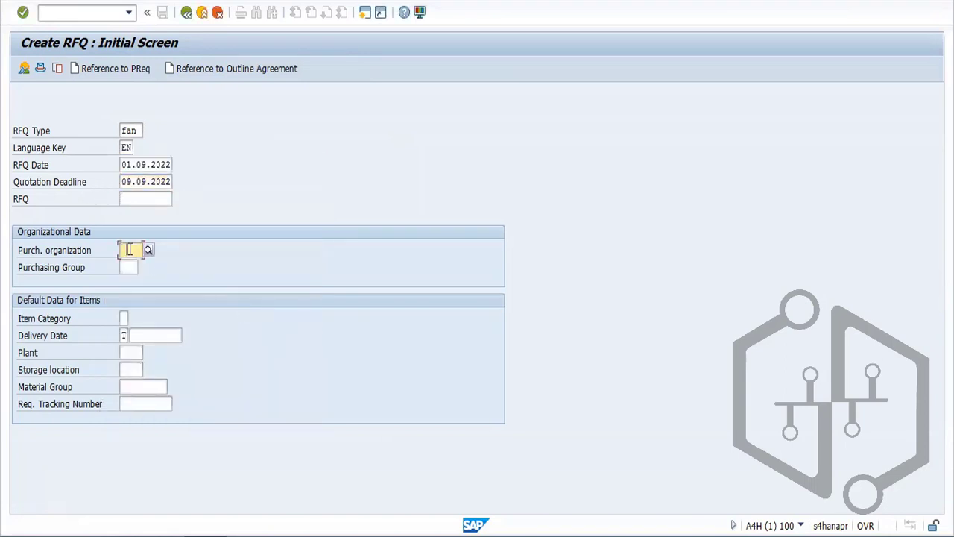
type("ford")
key("Tab")
Set the purchasing group to F34 (XYZ Enterprises) and continue to the RFQ item overview
type("f")
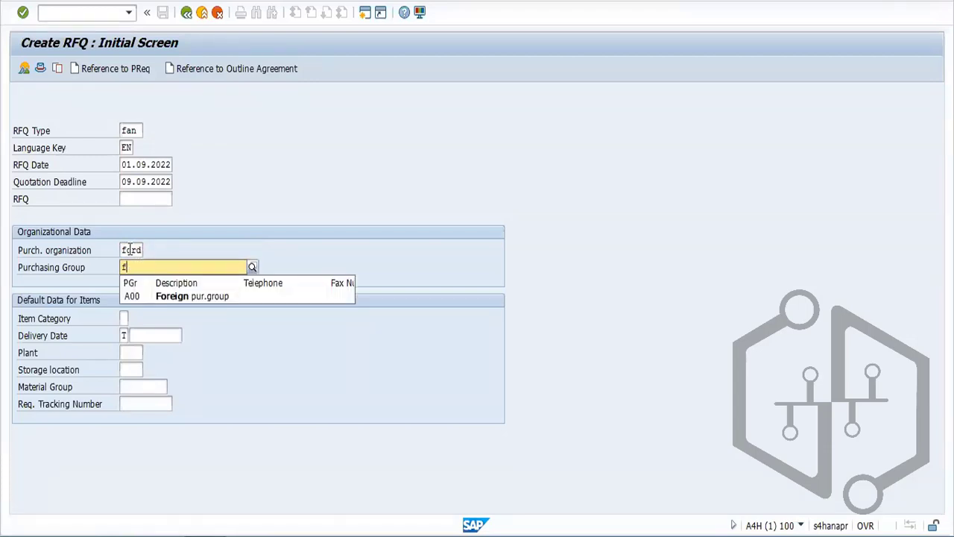
key("BackSpace")
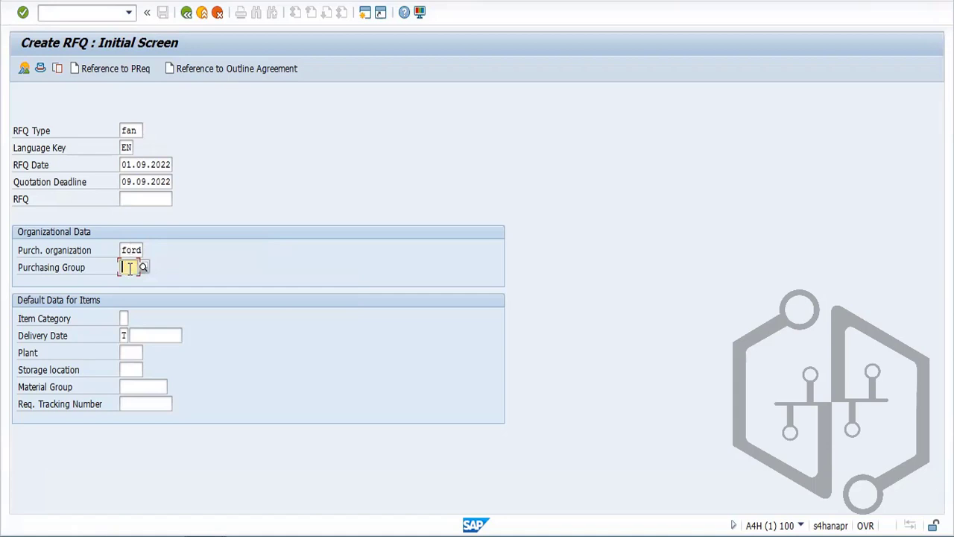
type("f")
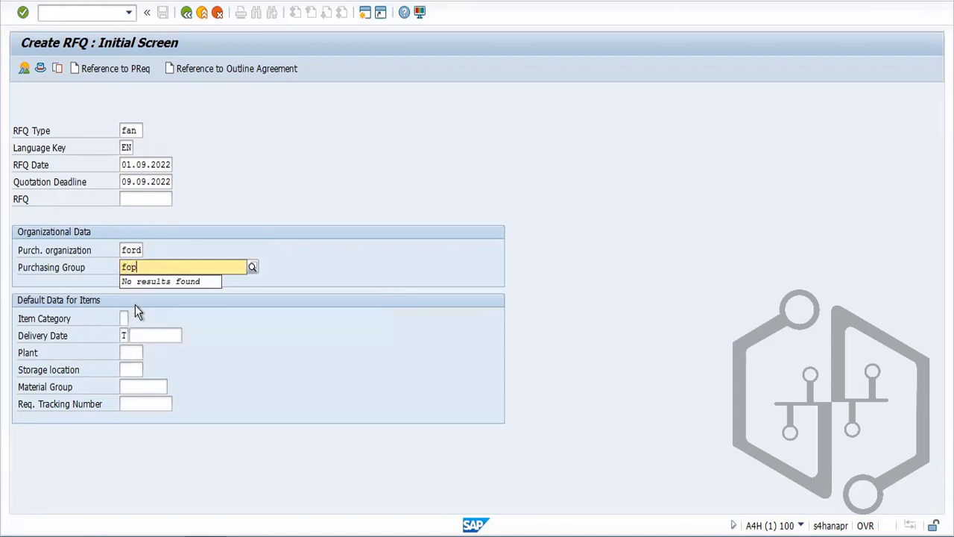
type("op")
key("BackSpace")
key("BackSpace")
type("po")
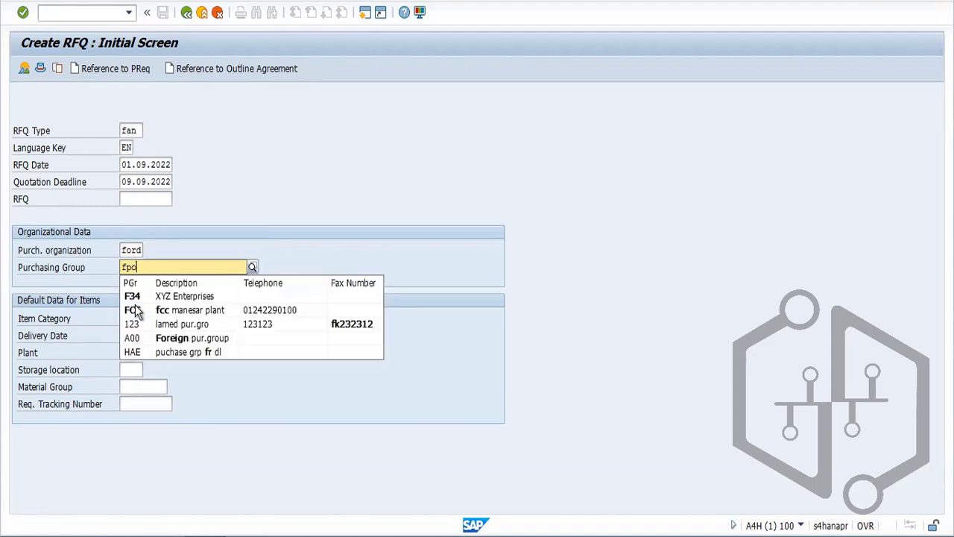
key("BackSpace")
key("BackSpace")
key("BackSpace")
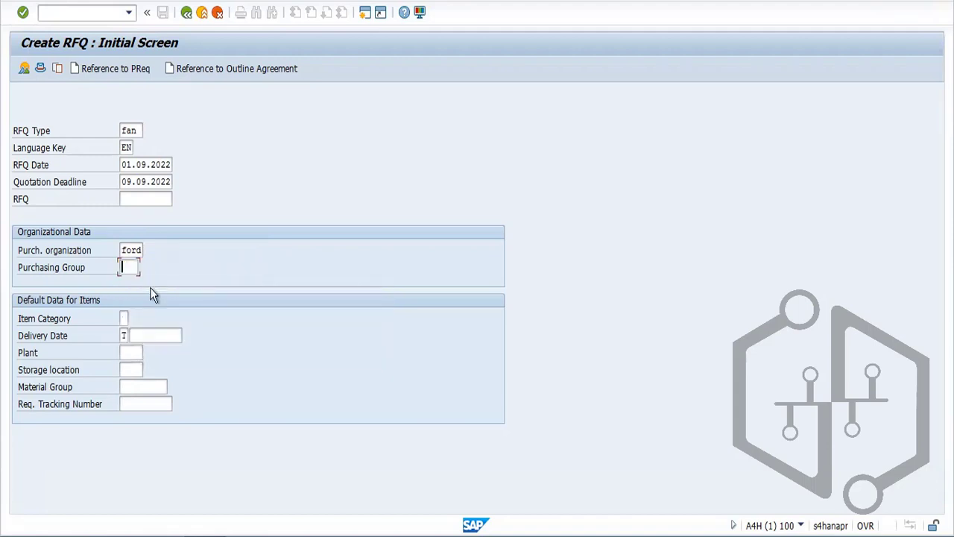
type("f")
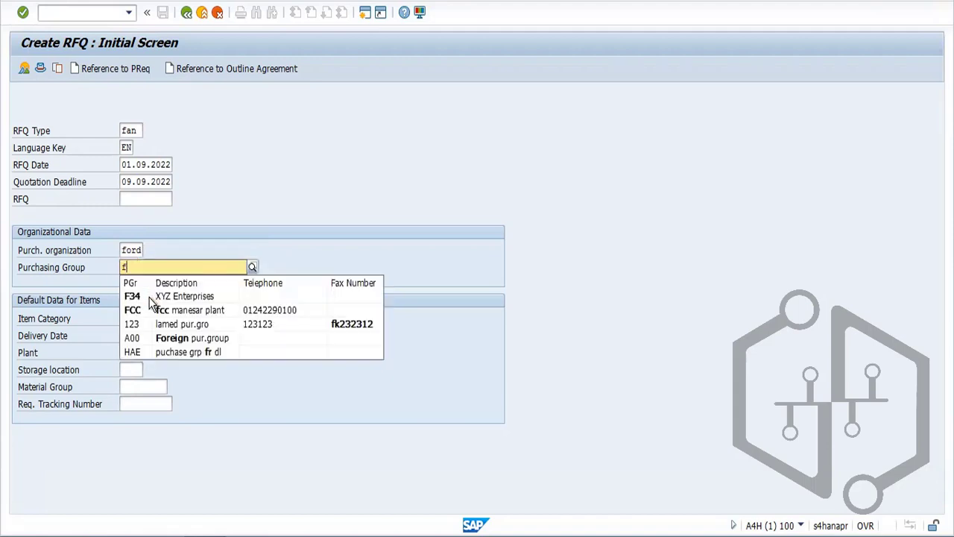
left_click(151, 299)
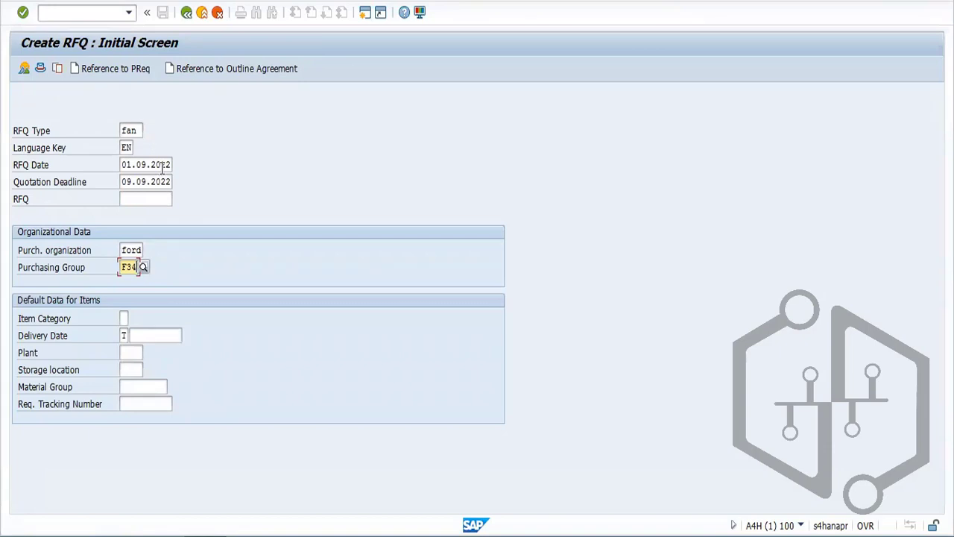
key("Return")
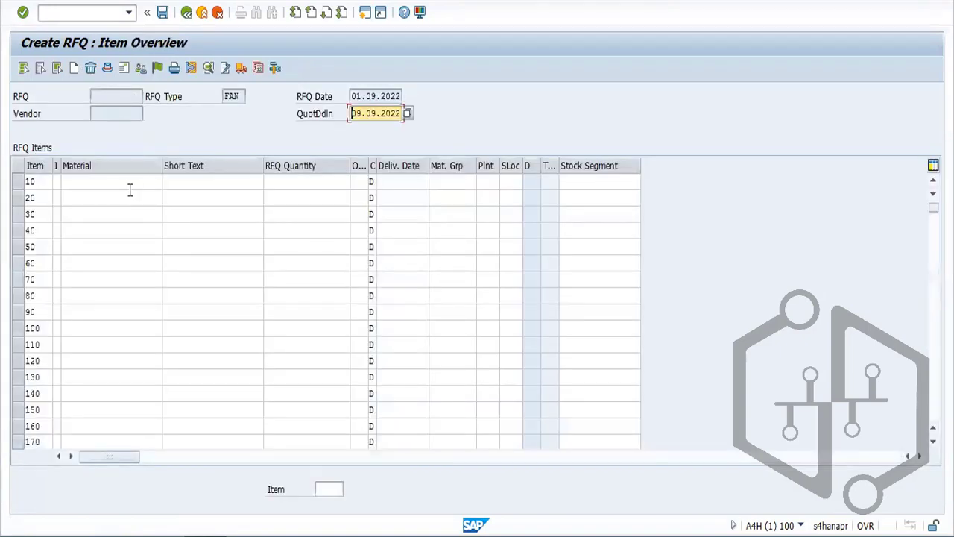
List the materials of plant FORD with transaction MM60 in a new session
left_click(129, 183)
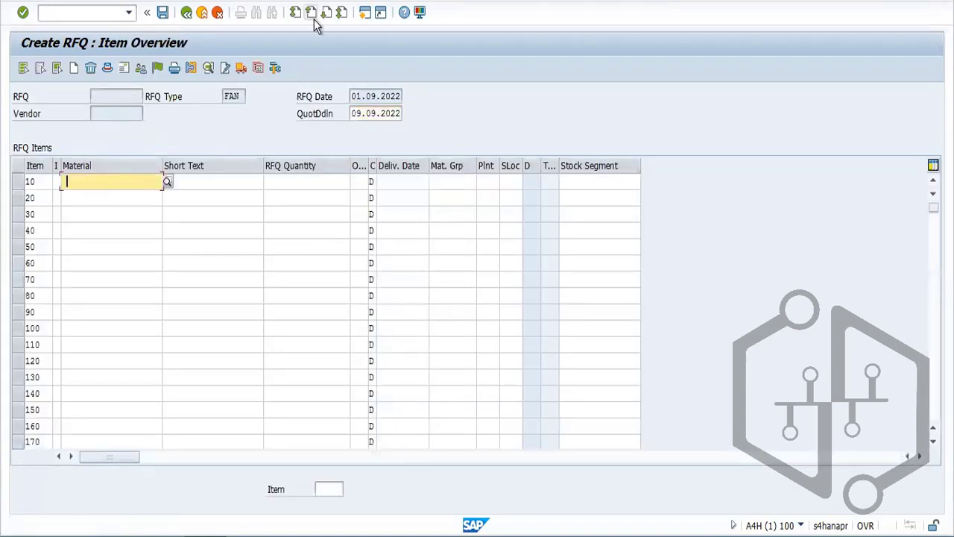
left_click(365, 14)
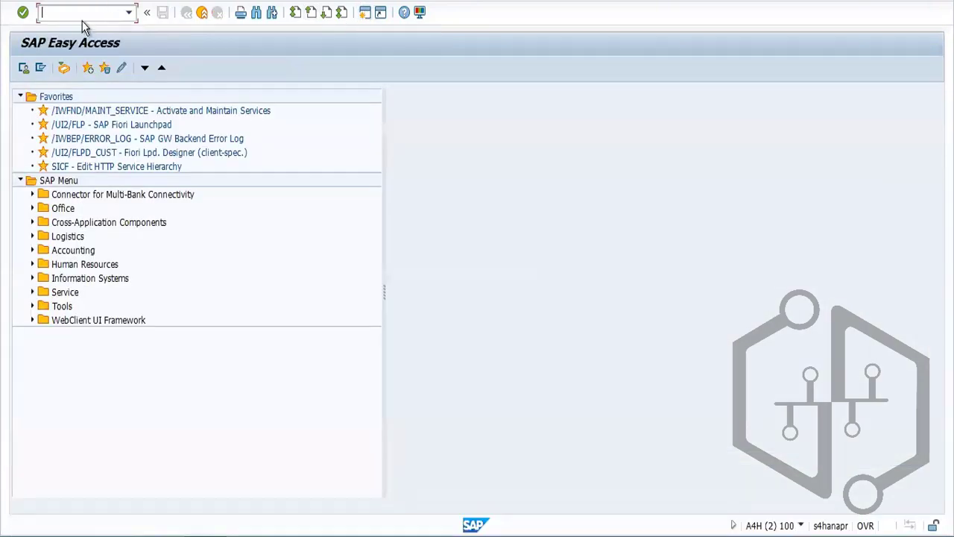
type("mm60")
key("Return")
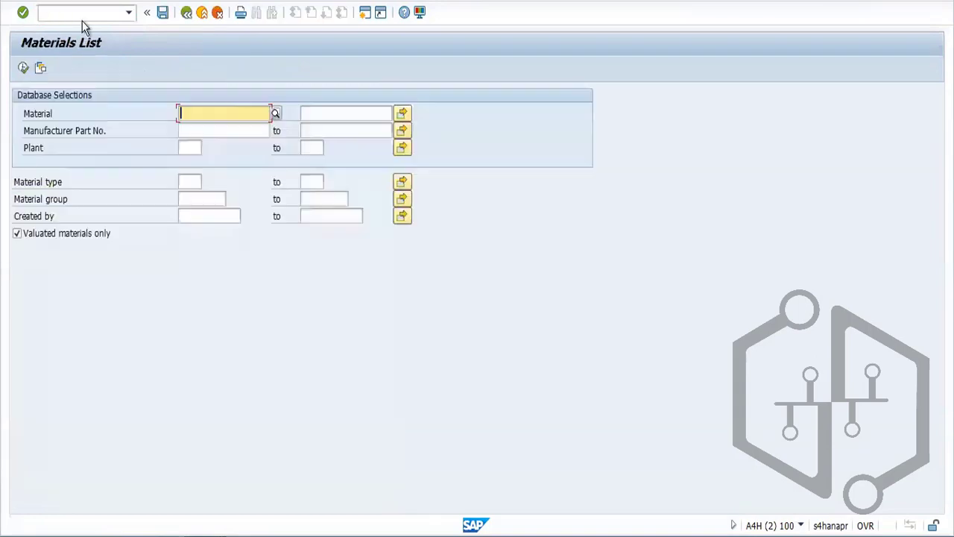
left_click(197, 150)
type("for")
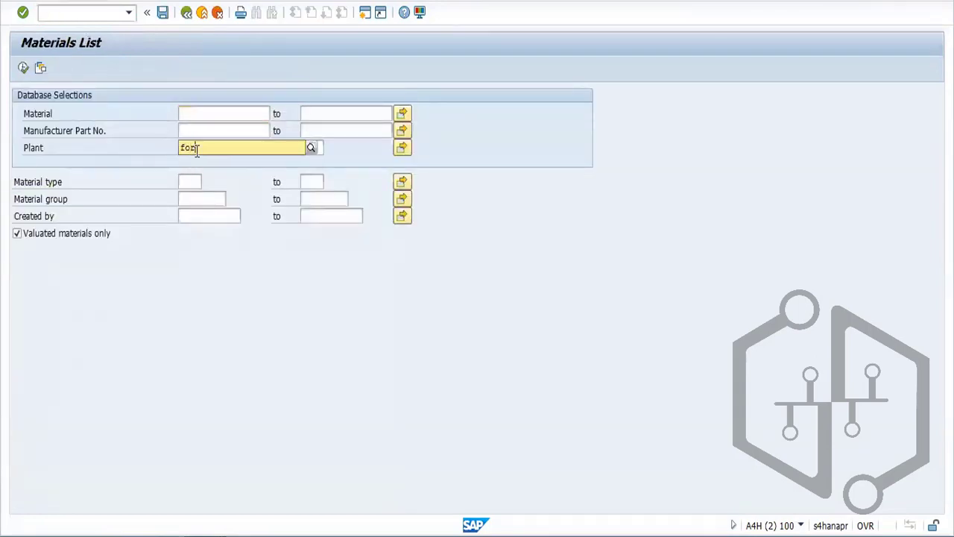
left_click(195, 177)
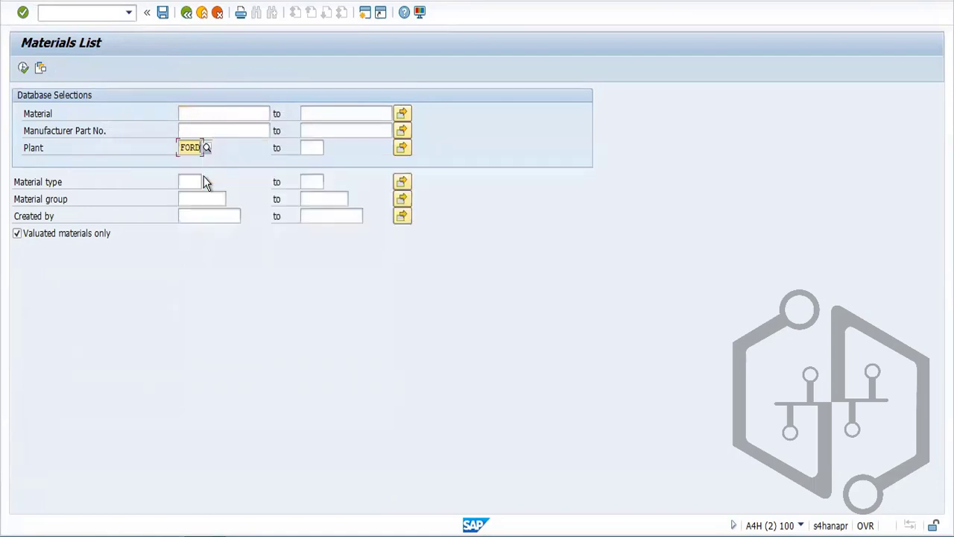
left_click(24, 67)
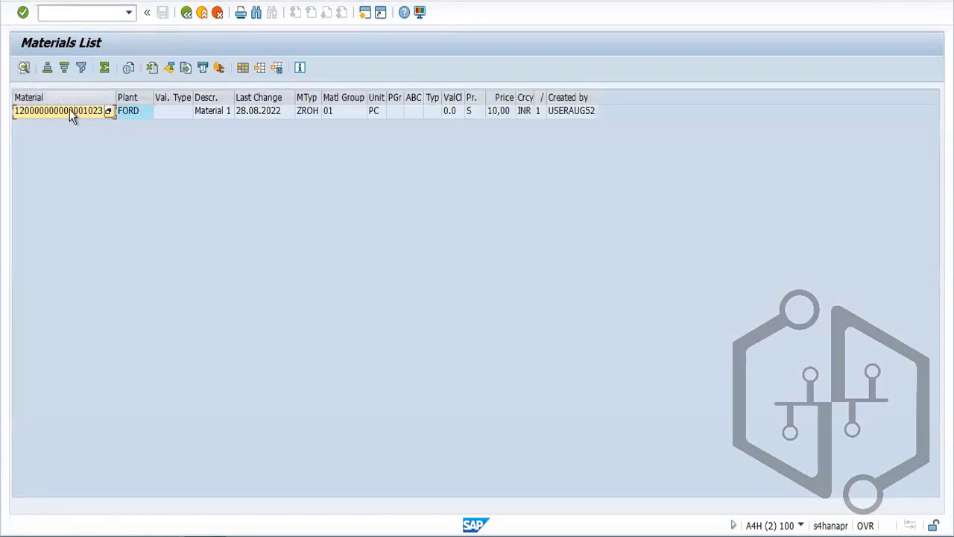
left_click(70, 111)
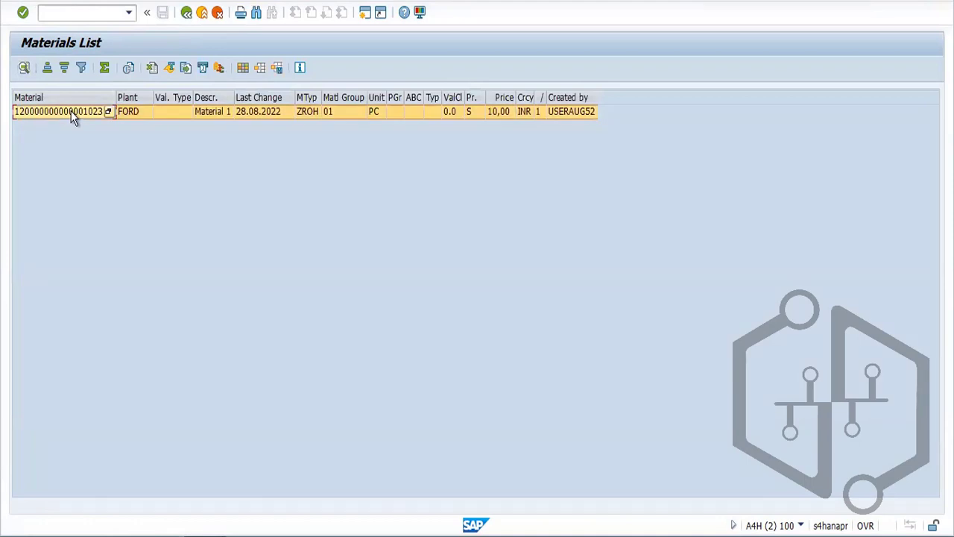
left_click(71, 111)
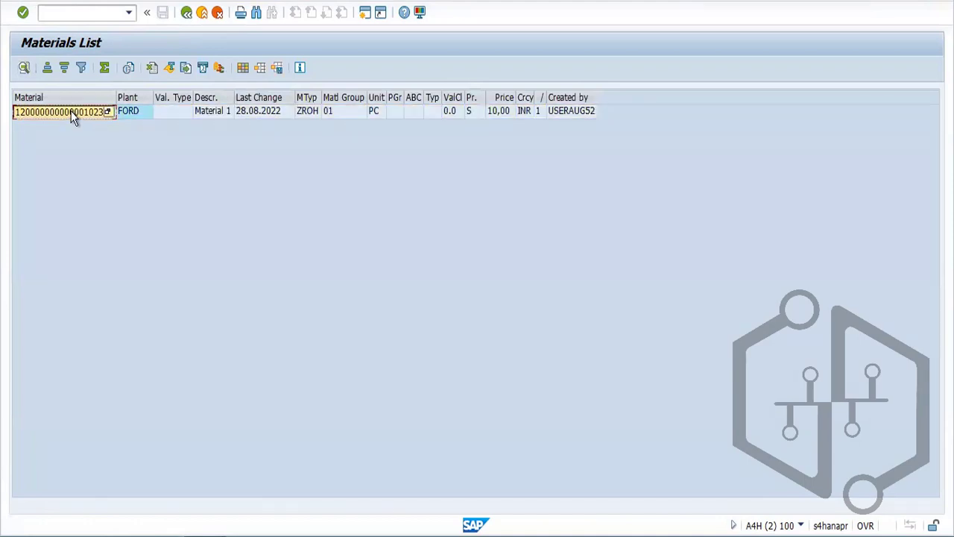
key("alt+Tab")
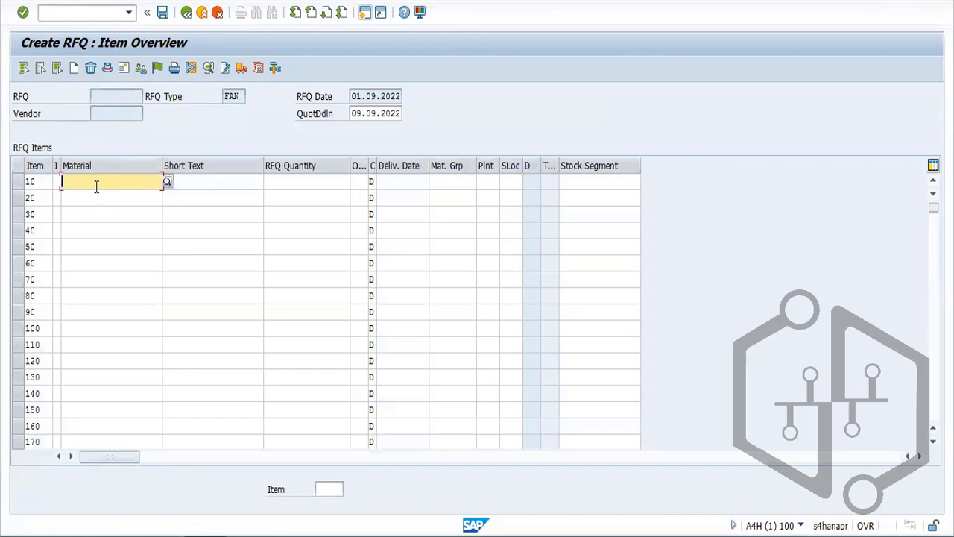
key("ctrl+v")
key("Return")
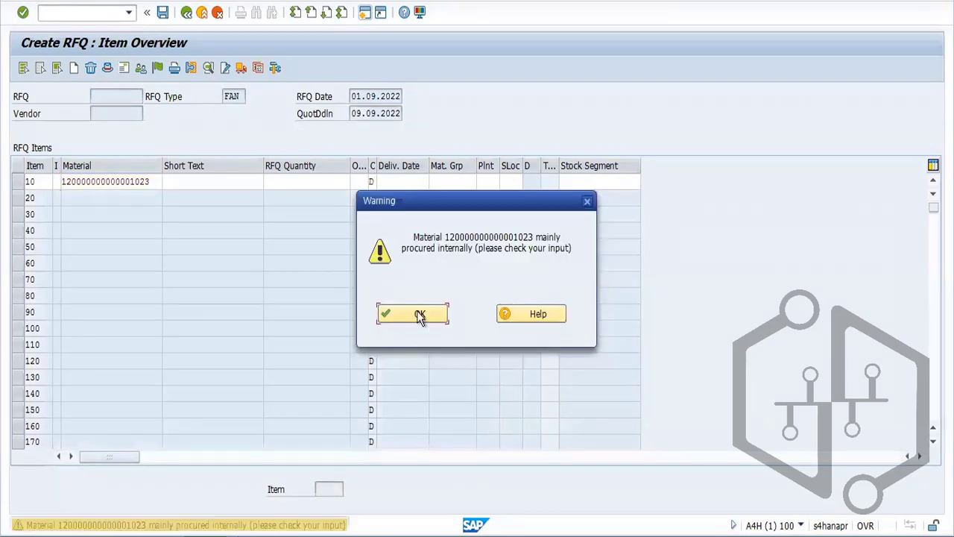
left_click(419, 316)
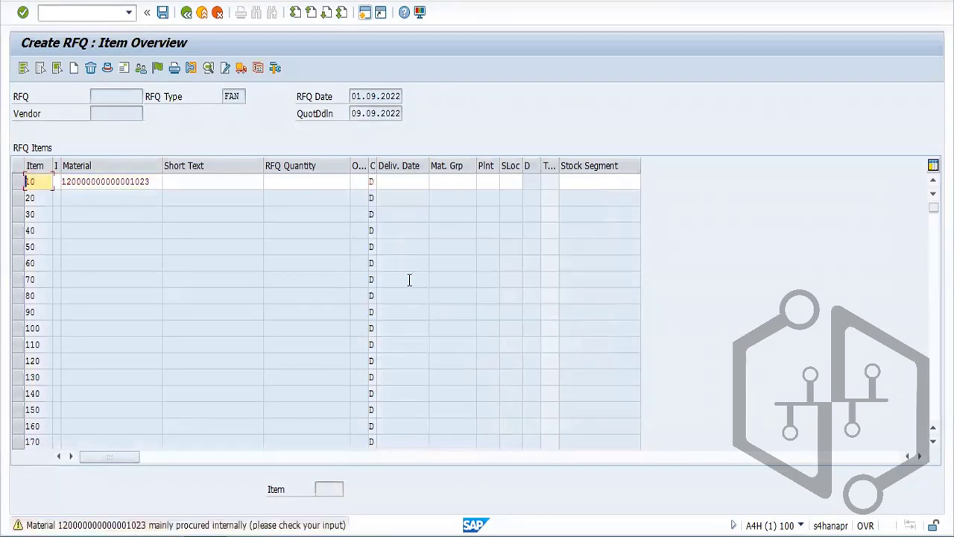
Try to assign plant WS01 to RFQ item 10
left_click(484, 182)
type("wr01")
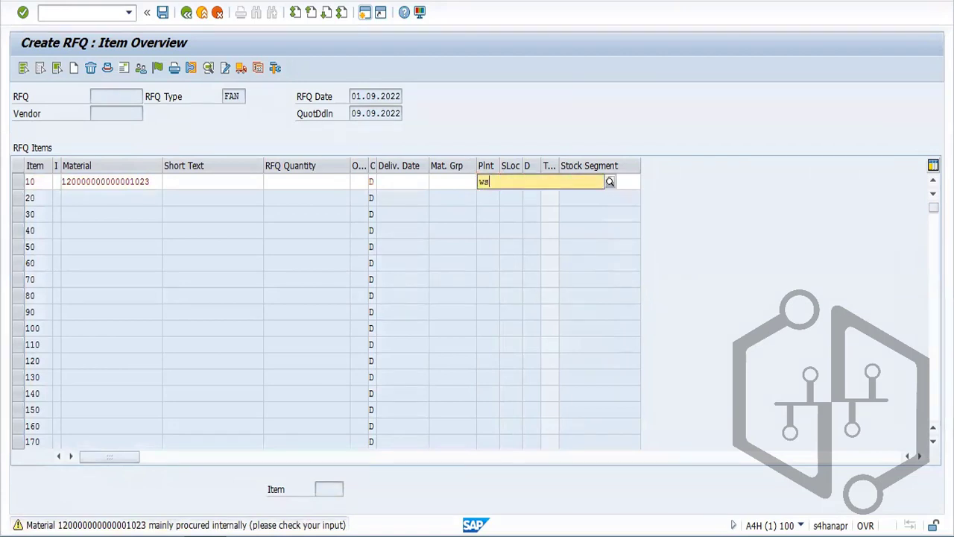
key("Return")
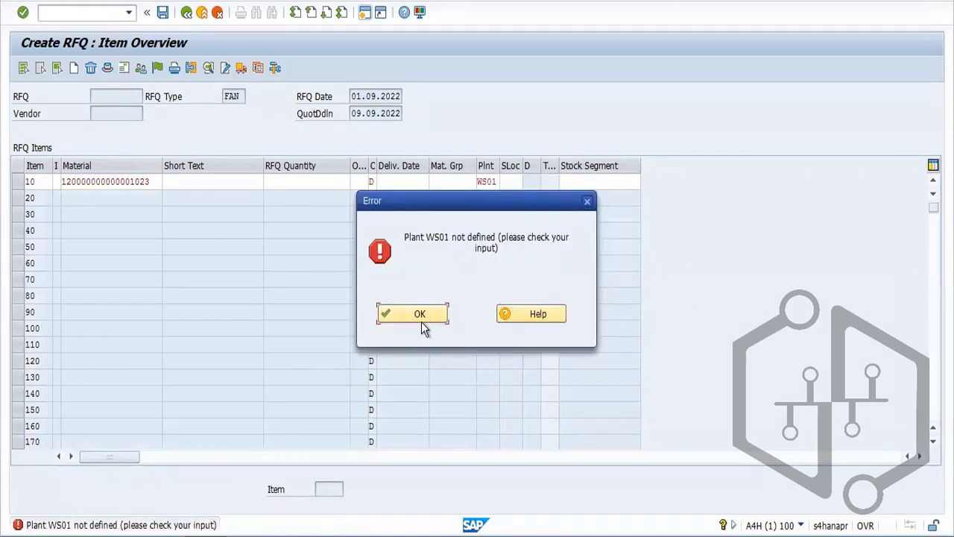
left_click(421, 321)
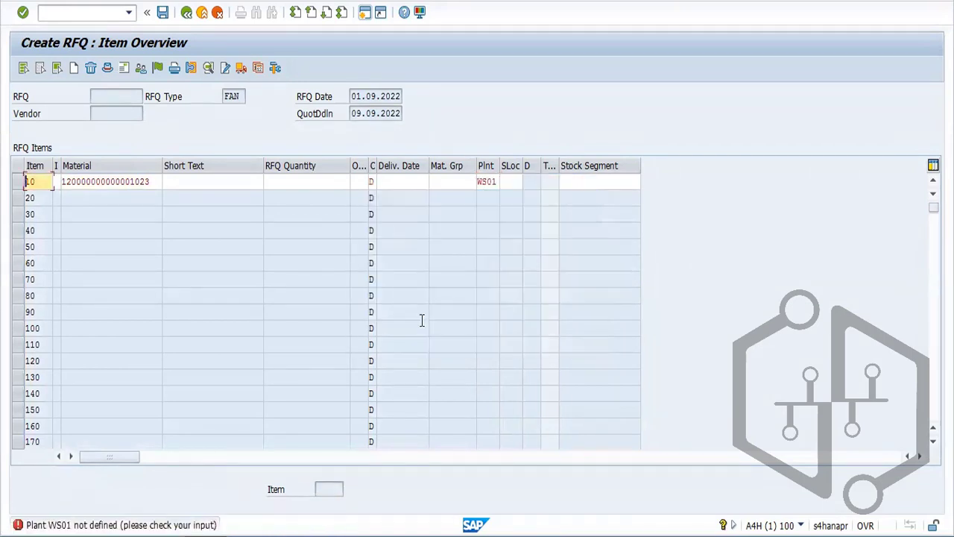
Replace item 10's plant with FORD and accept the material warning
left_click(493, 181)
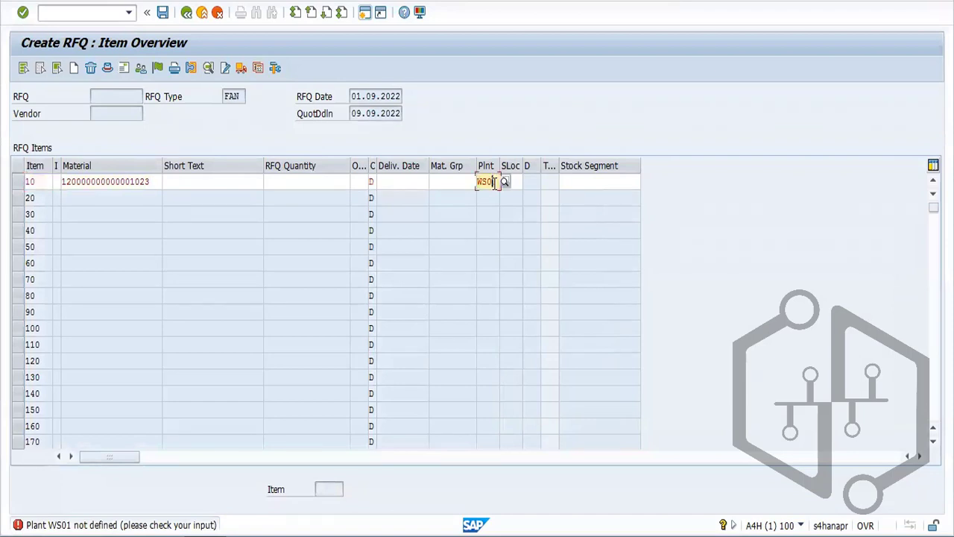
key("BackSpace")
key("BackSpace")
key("BackSpace")
key("BackSpace")
type("FOR1")
key("Return")
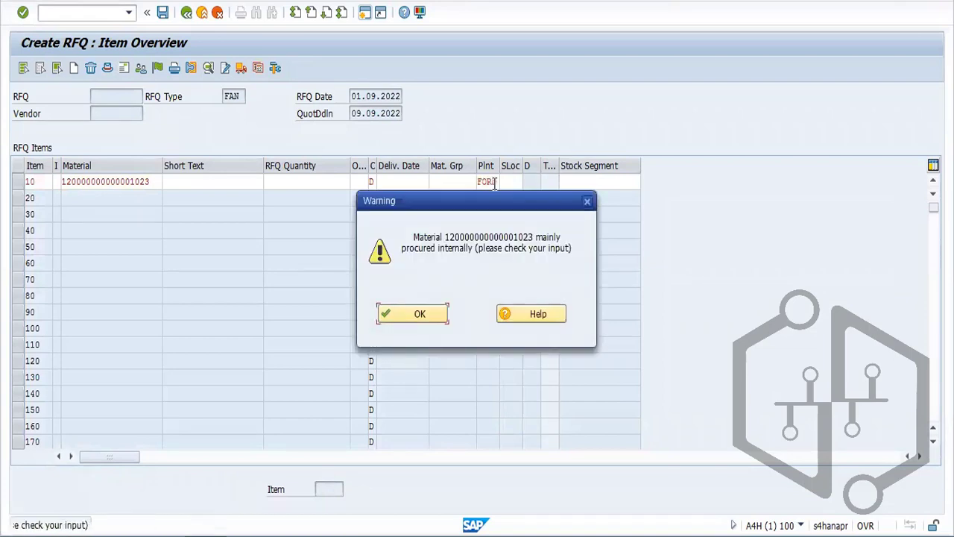
left_click(417, 313)
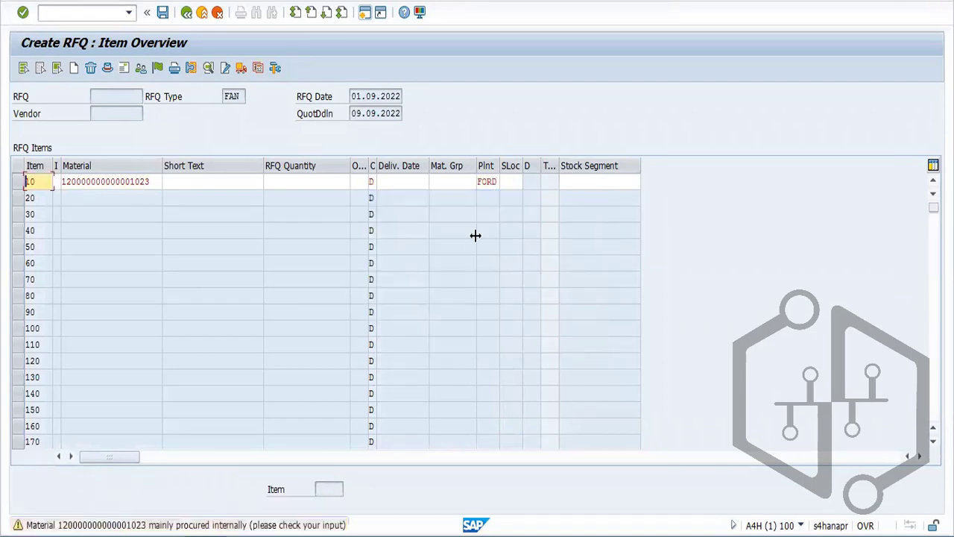
Choose storage location SS03 (STORAGE 3) for item 10 from the value list and accept the material warning
left_click(508, 183)
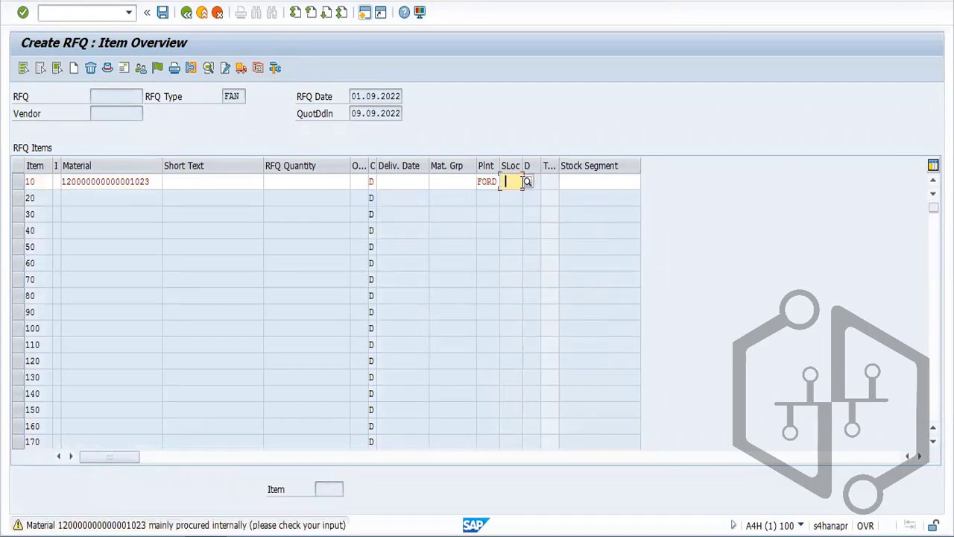
left_click(527, 183)
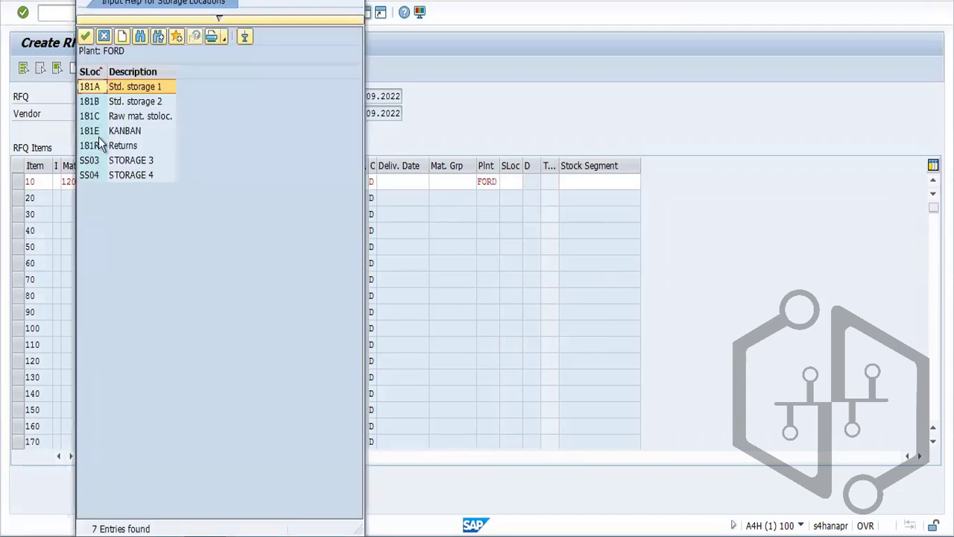
double_click(105, 161)
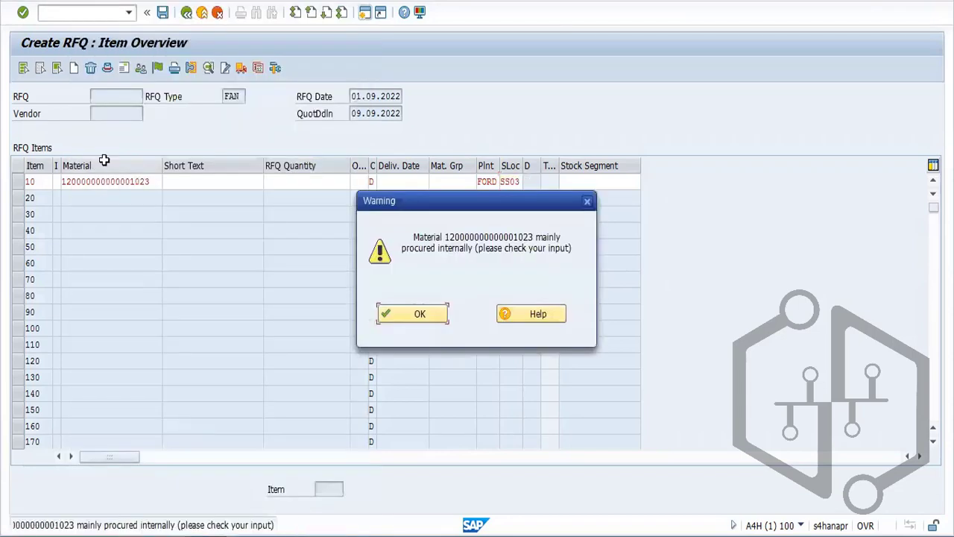
key("Return")
Set item 10's RFQ quantity to 10,000 and its delivery date to 13.09.2022 from the calendar
left_click(286, 176)
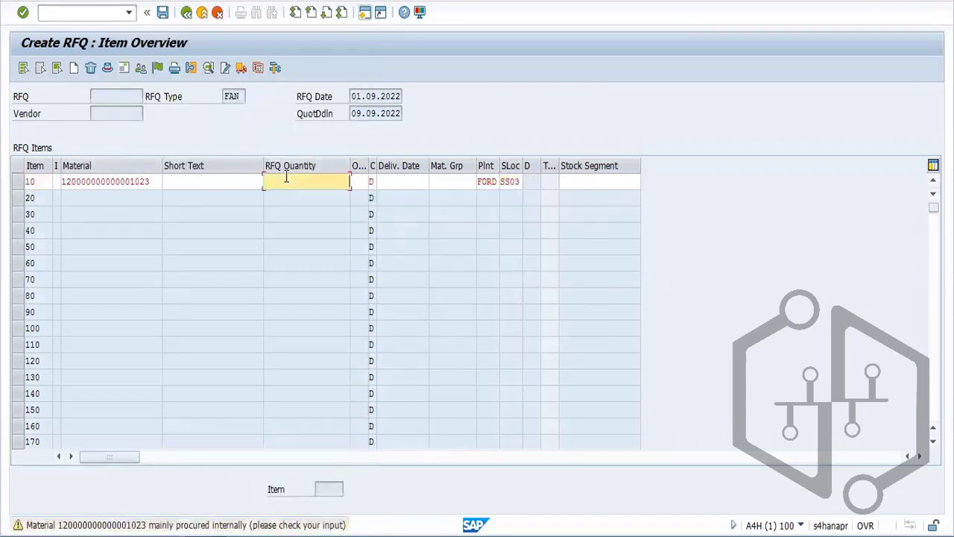
type("10,000")
key("Return")
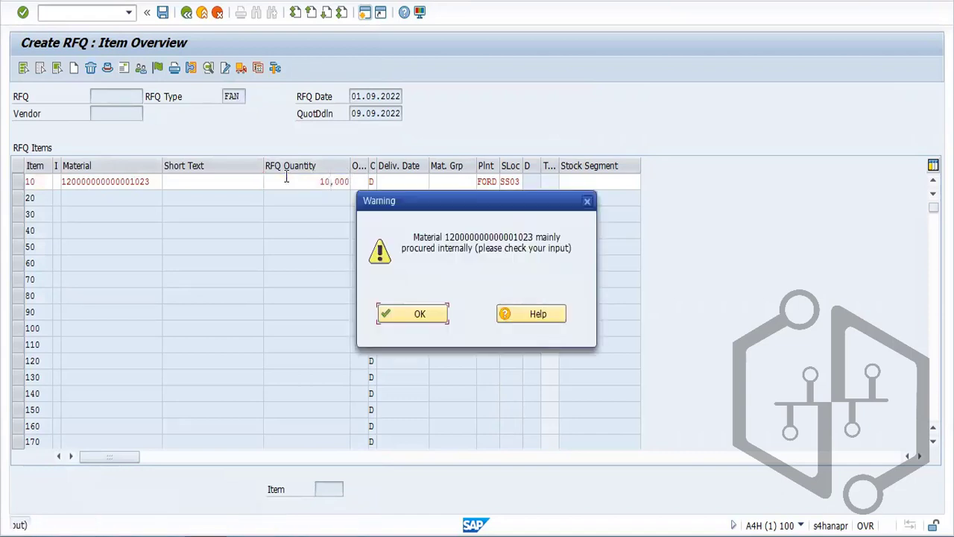
key("Return")
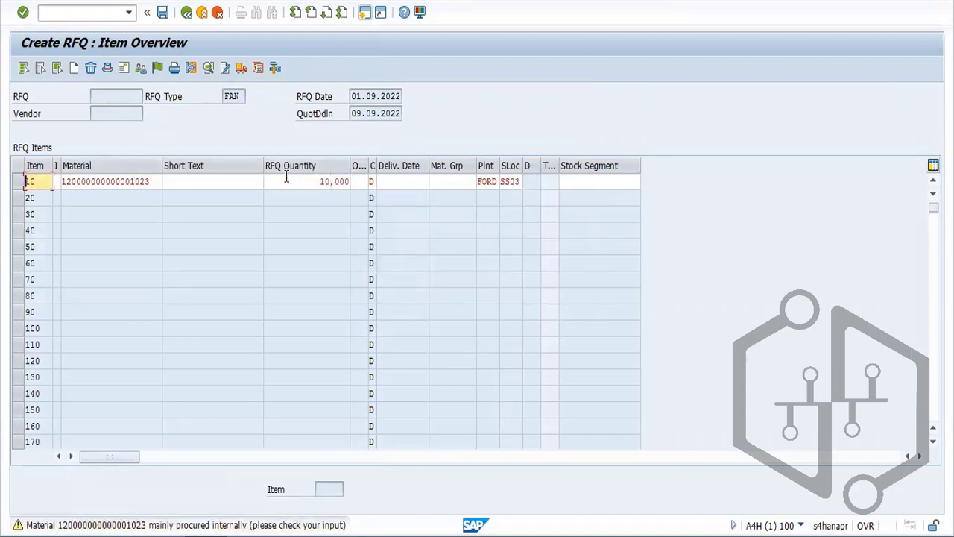
left_click(401, 182)
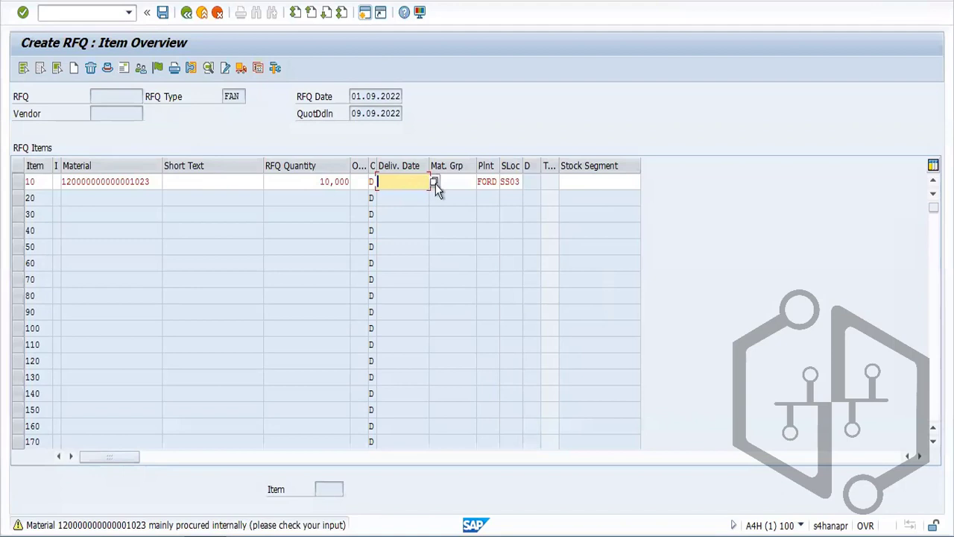
left_click(434, 182)
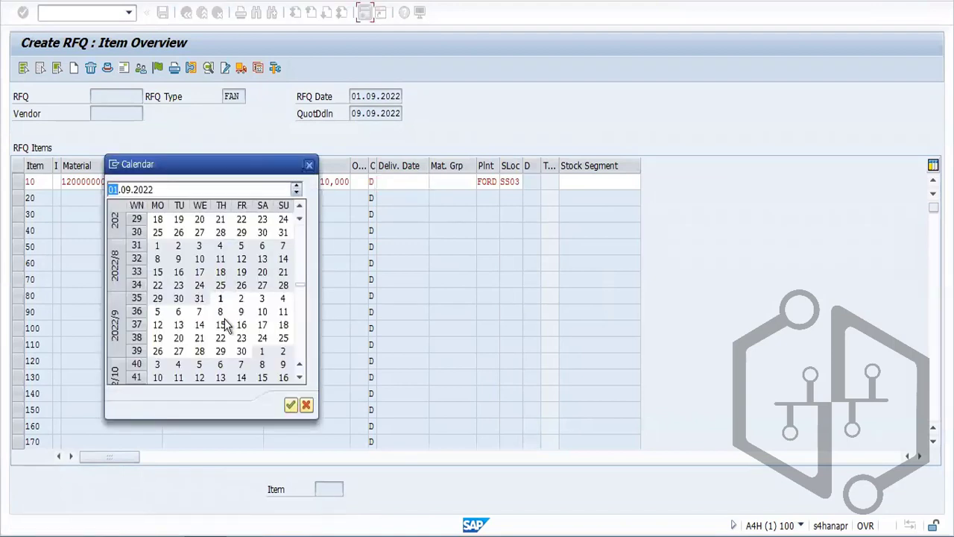
double_click(178, 325)
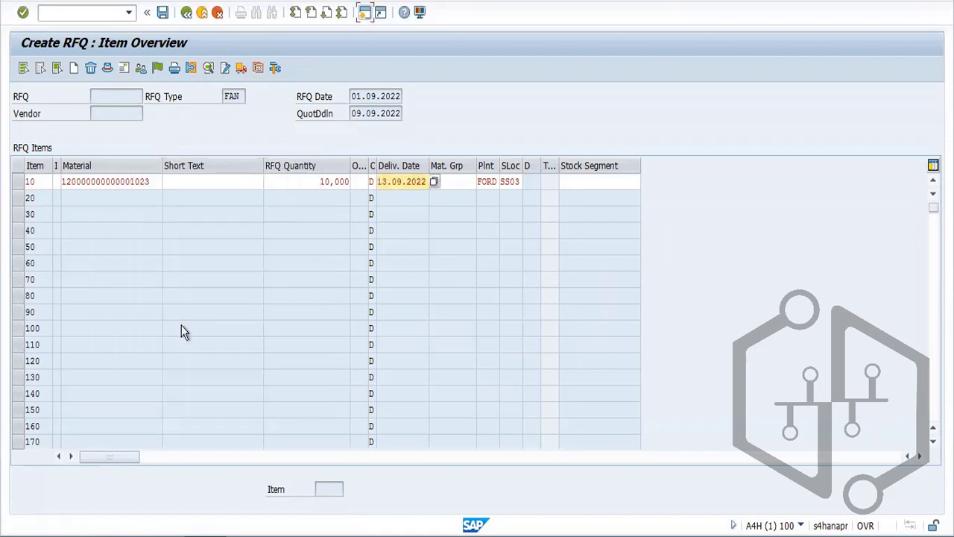
Confirm the entries of RFQ item 10, select the item and open the RFQ's supplier address details
key("Return")
key("Return")
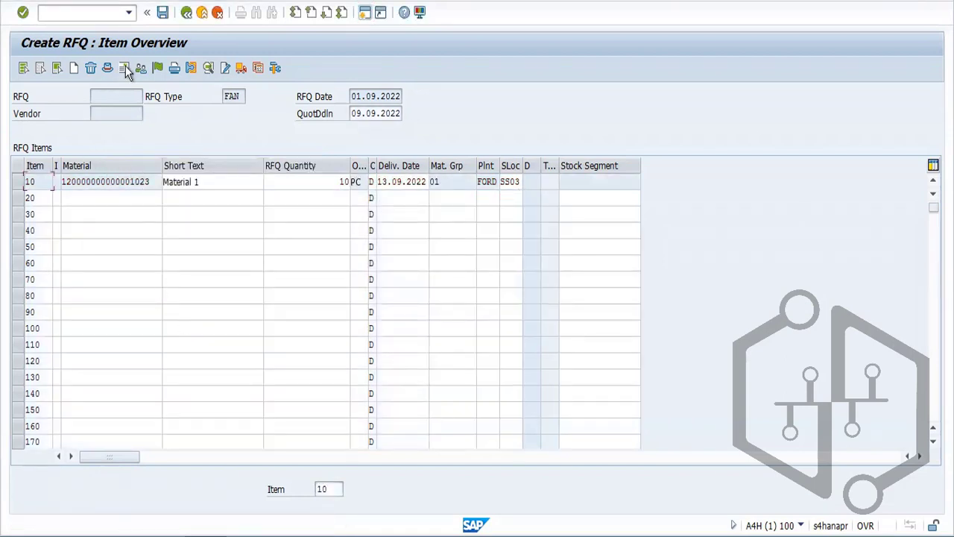
left_click(19, 182)
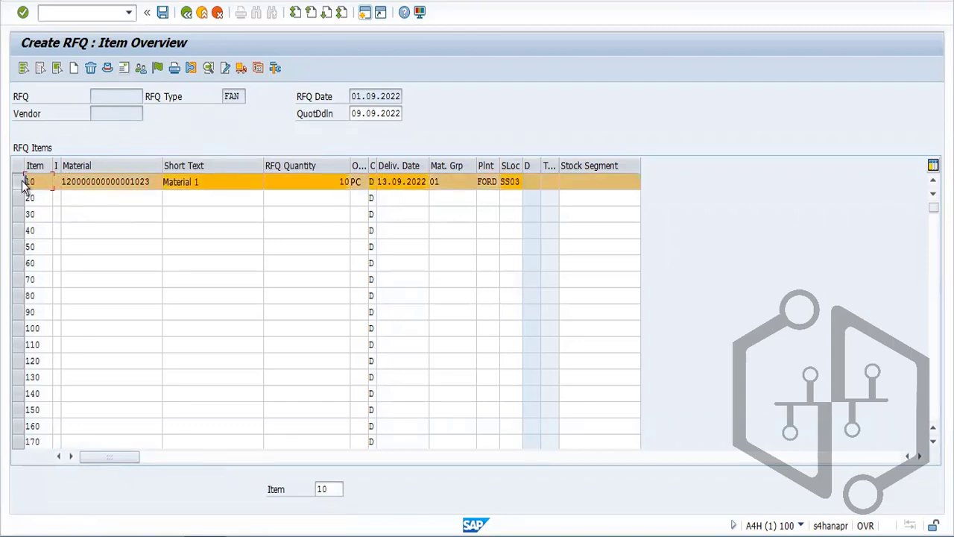
left_click(124, 68)
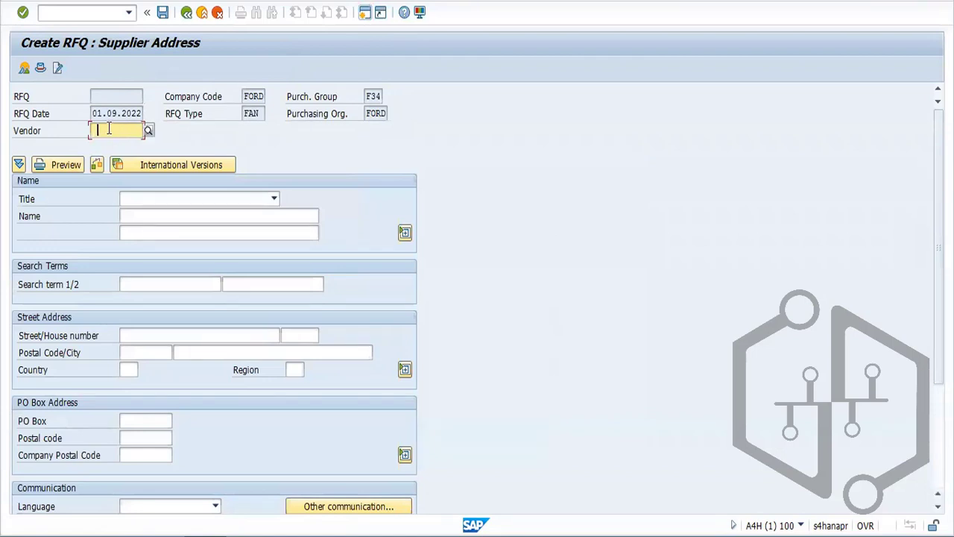
Run the MKVZ supplier list for purchasing organization FORD in a new session to look up the vendors
left_click(364, 11)
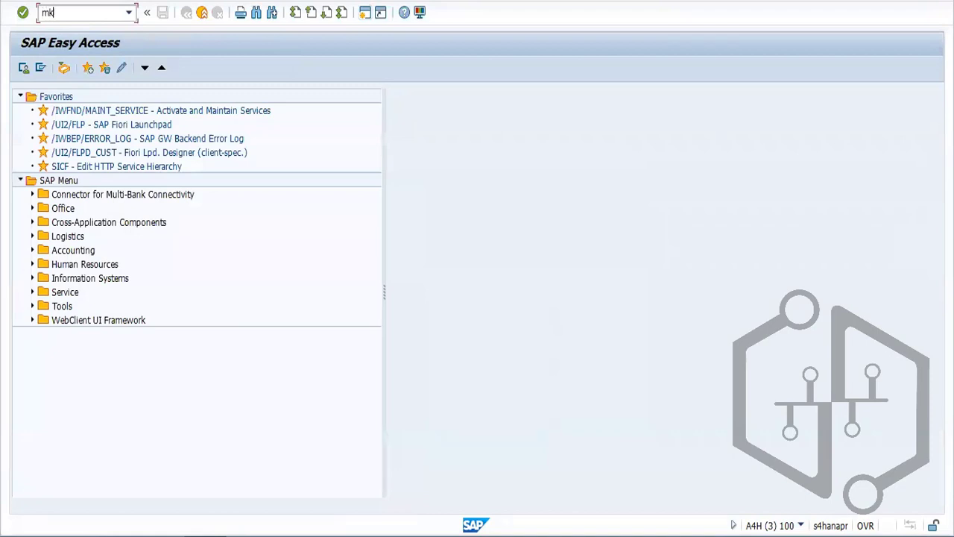
type("mkvz")
key("Return")
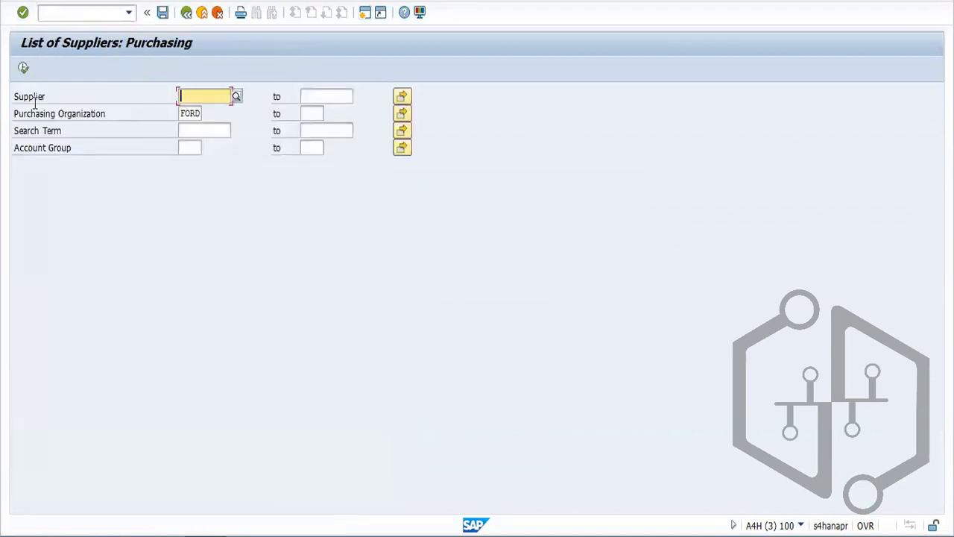
left_click(23, 68)
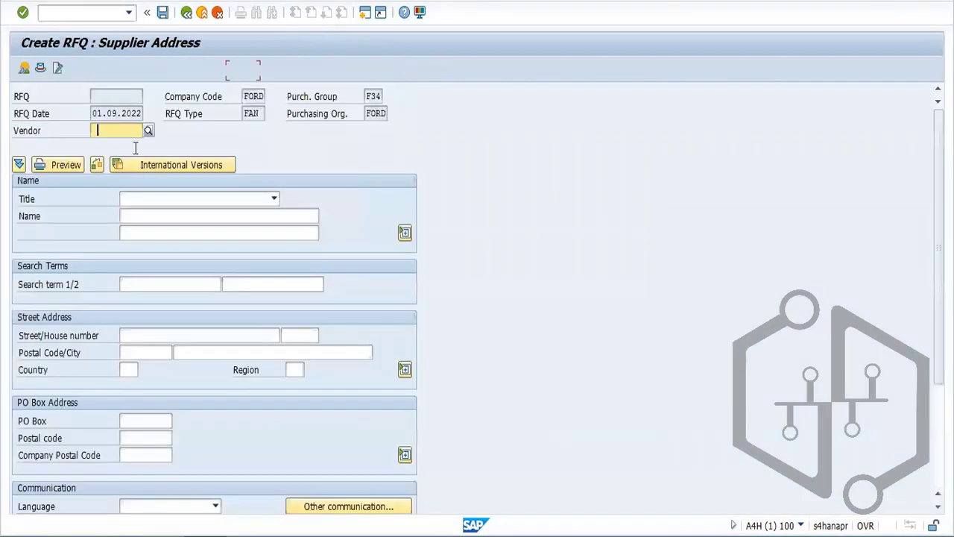
Enter vendor 3701 for the RFQ and save it despite the missing output message record
type("3701")
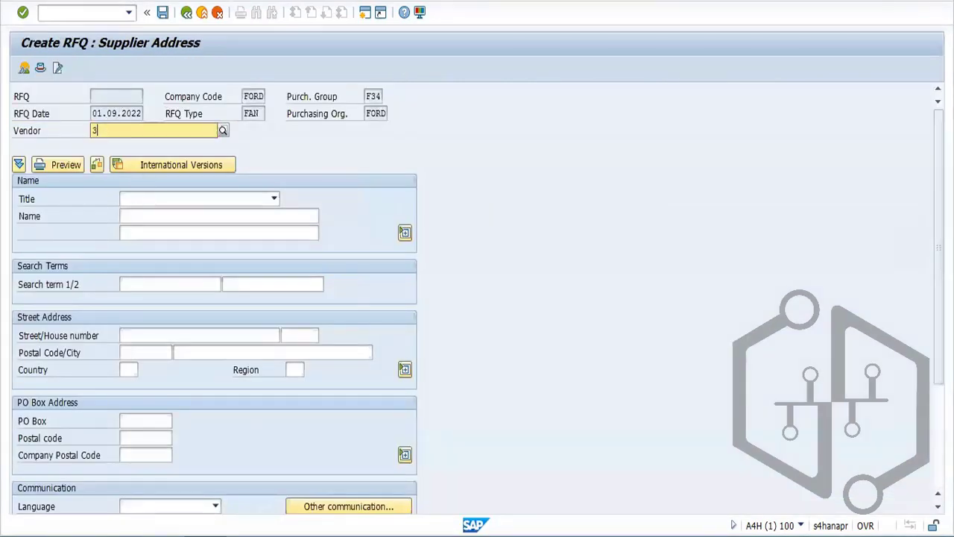
key("Return")
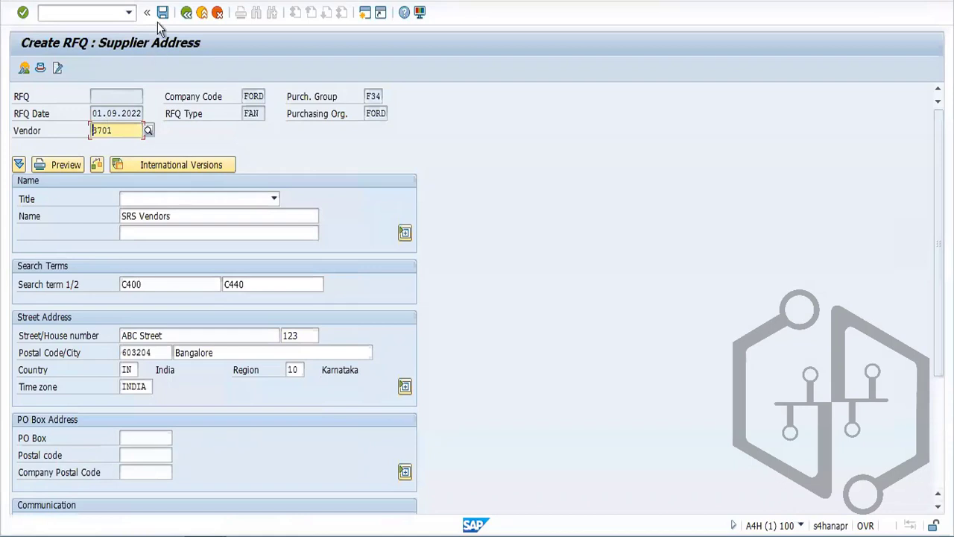
left_click(163, 12)
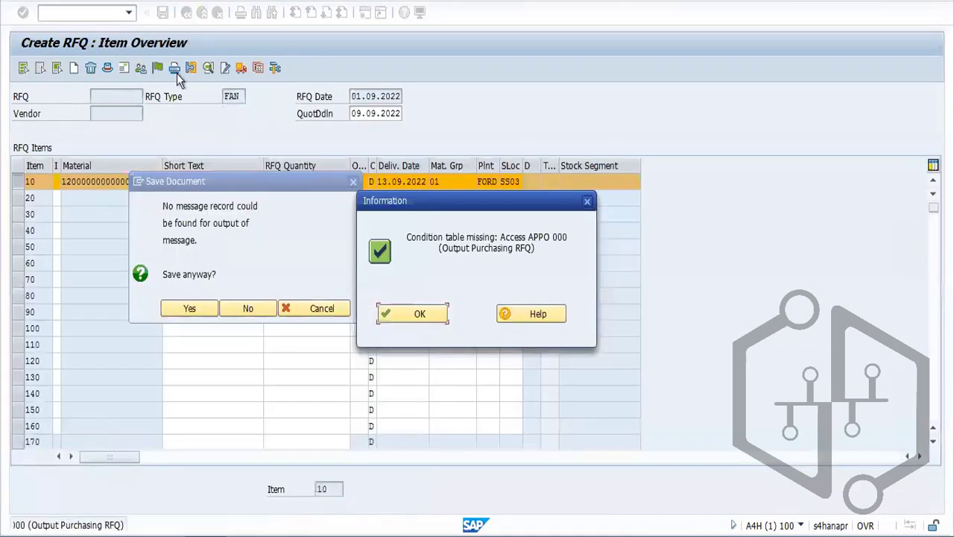
left_click(419, 314)
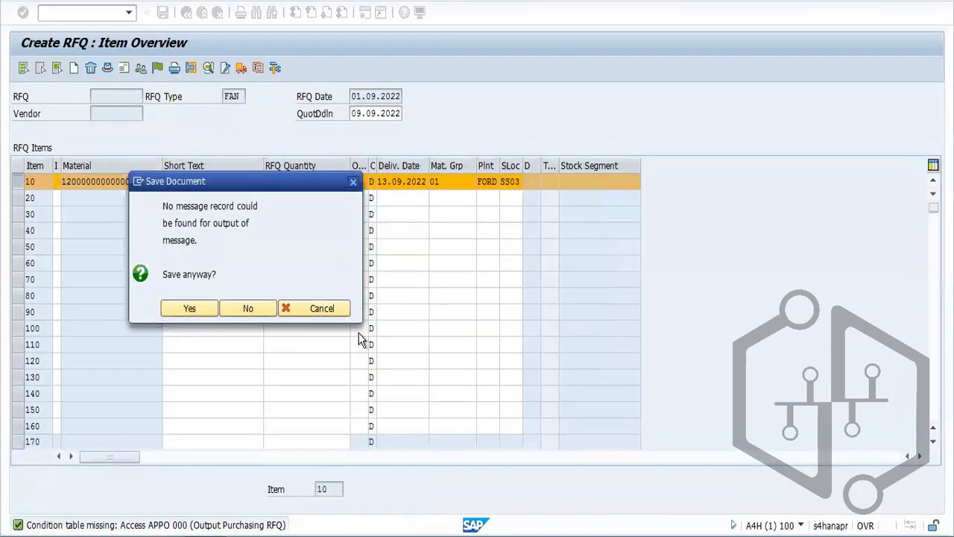
left_click(190, 309)
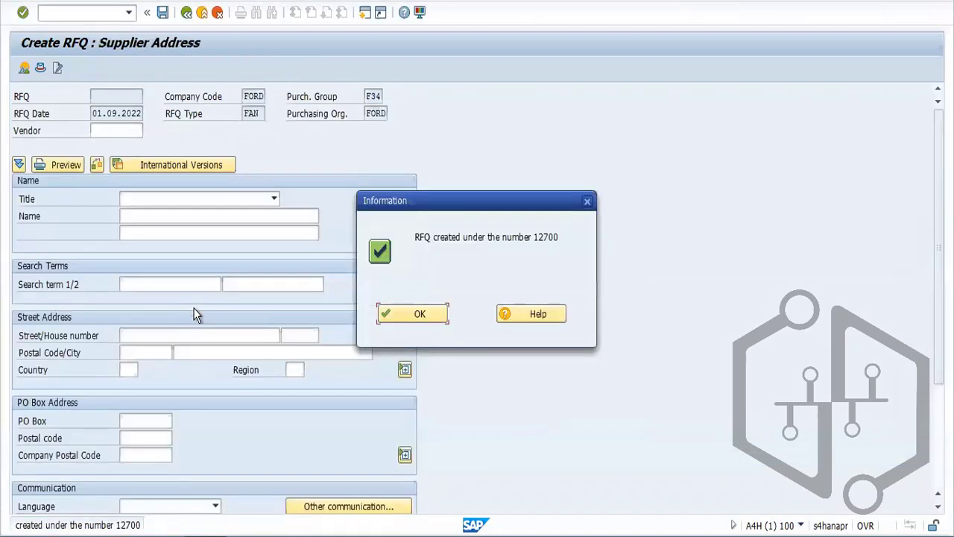
left_click(422, 314)
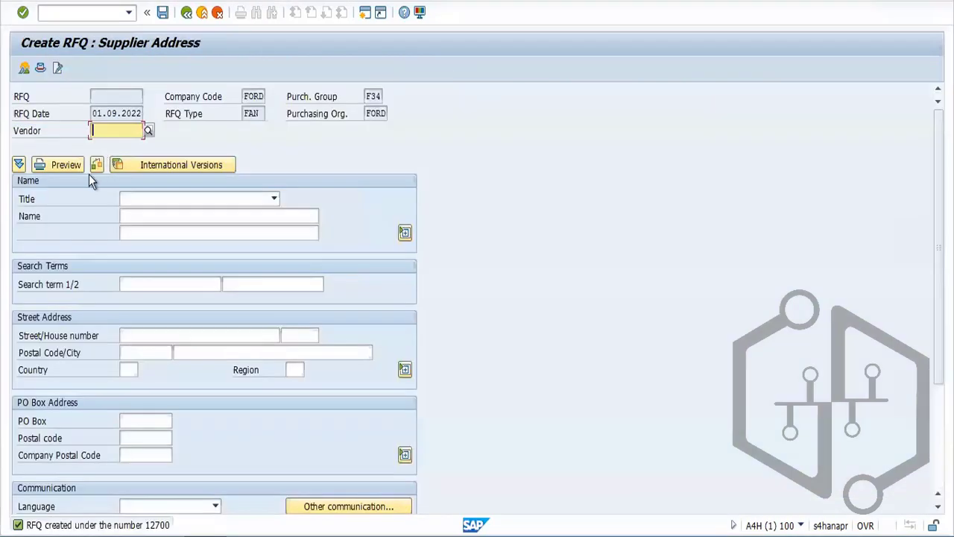
Enter vendor 17001000 for a second RFQ with the same item and save it despite the missing message record
type("16")
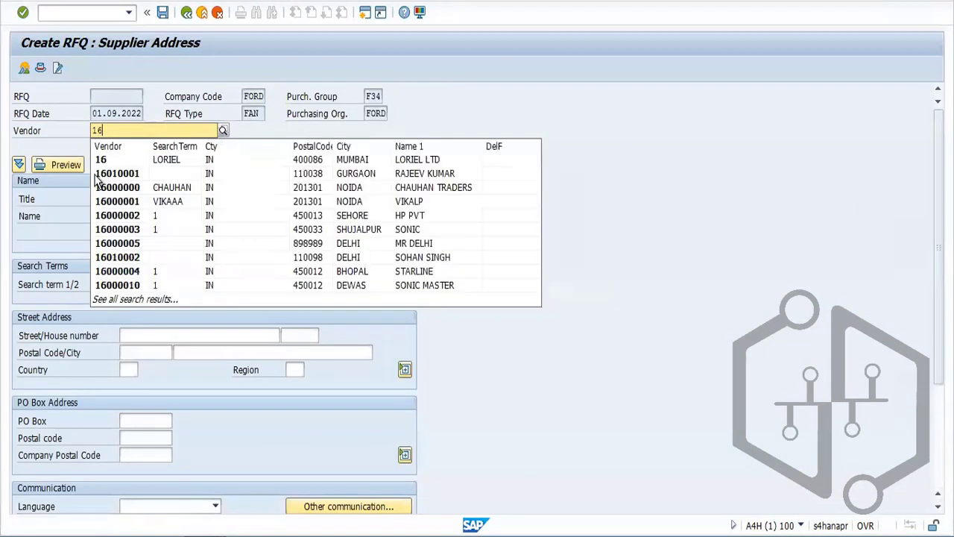
key("BackSpace")
type("7001200")
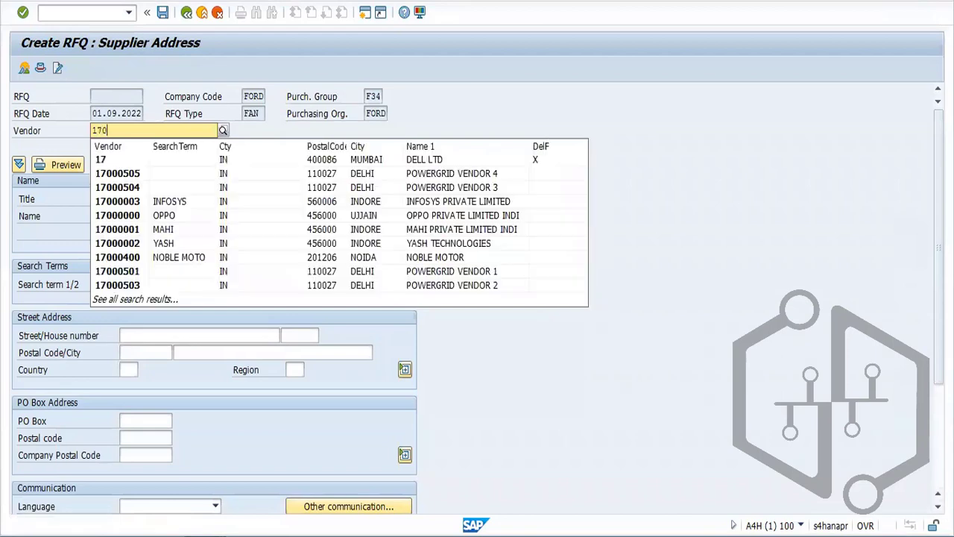
key("Return")
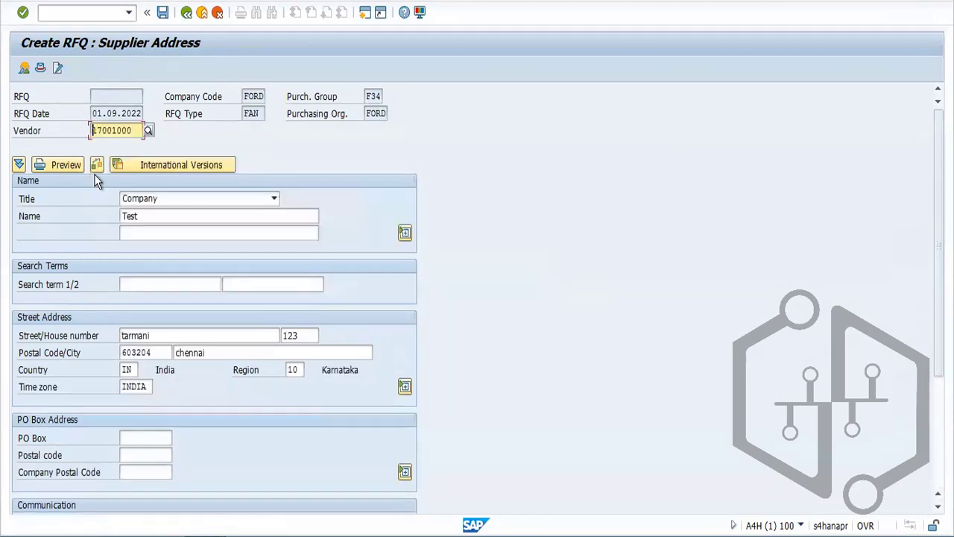
left_click(162, 15)
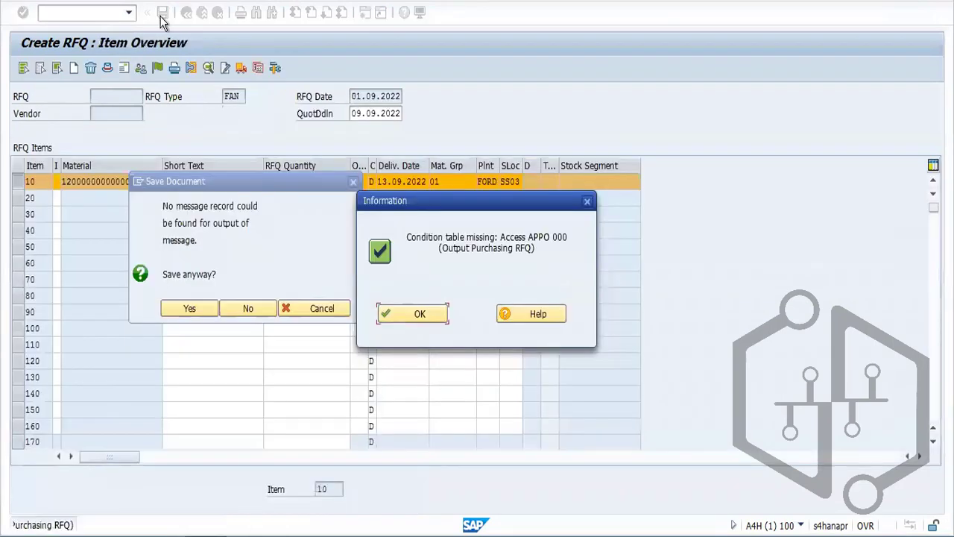
left_click(419, 314)
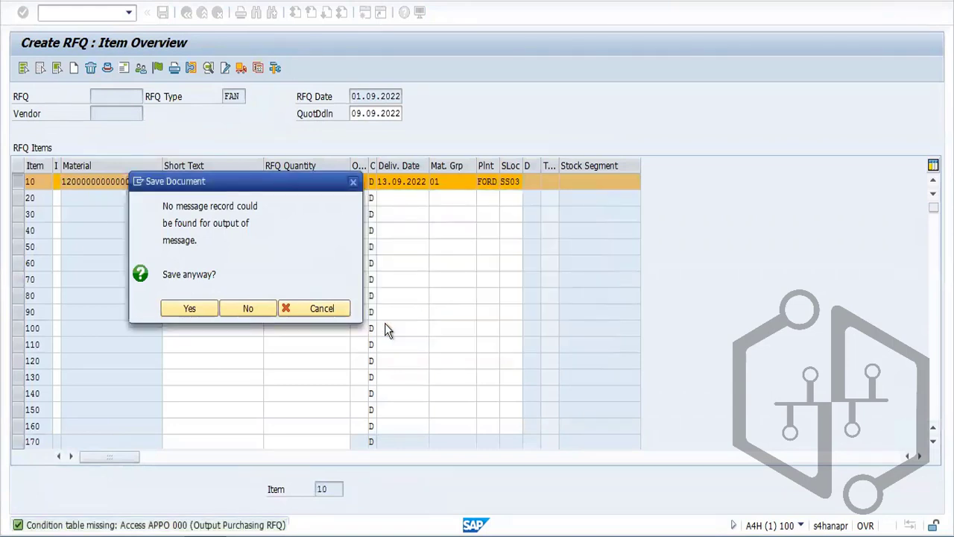
left_click(189, 308)
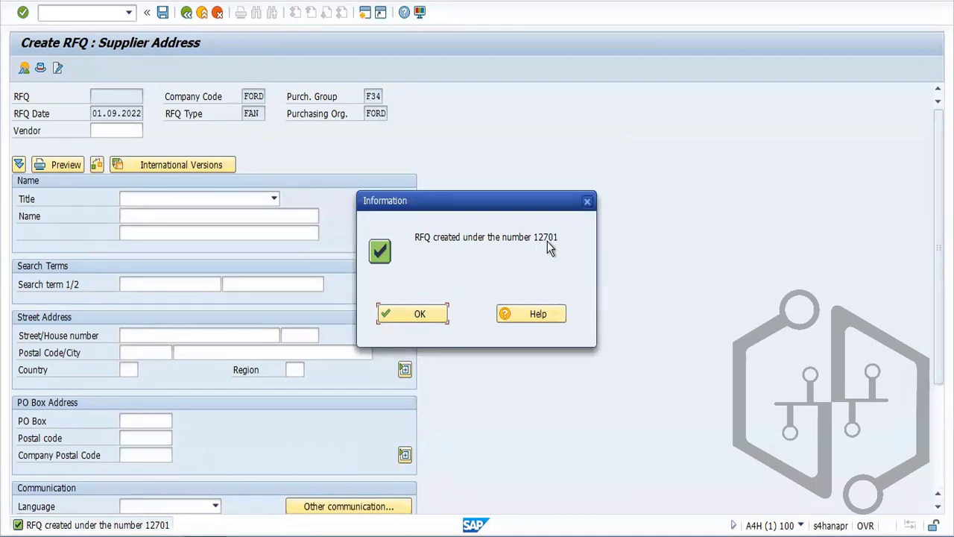
left_click(420, 314)
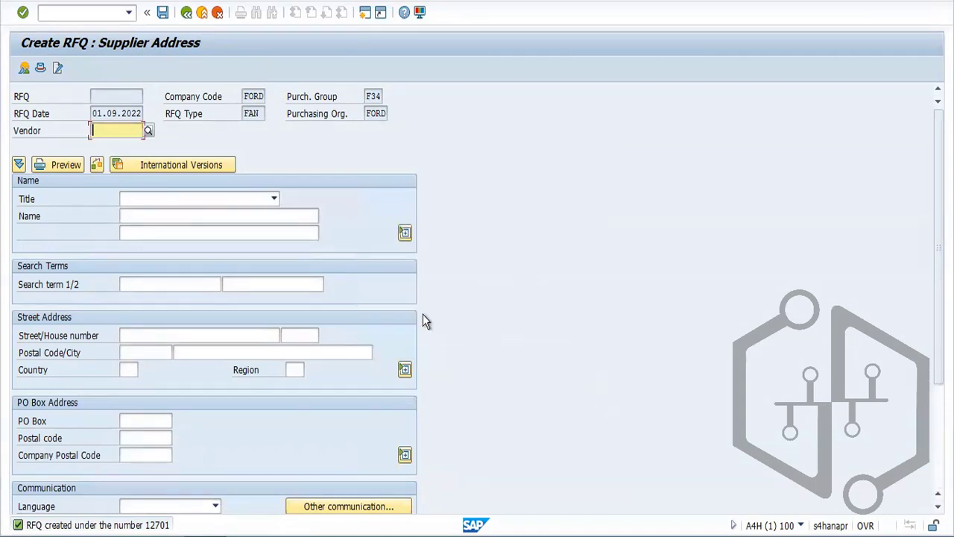
Leave RFQ creation without adding another vendor and return to the SAP Easy Access screen
left_click(187, 13)
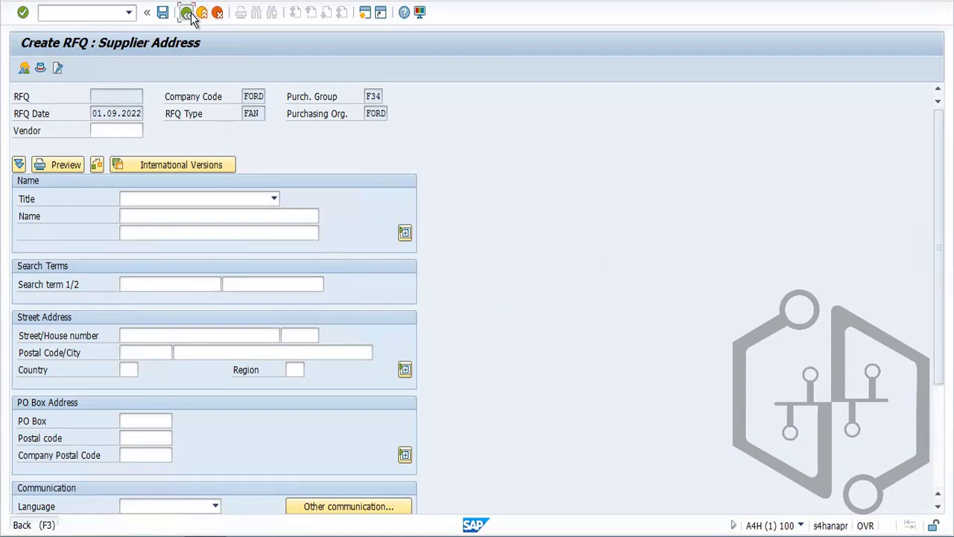
left_click(108, 12)
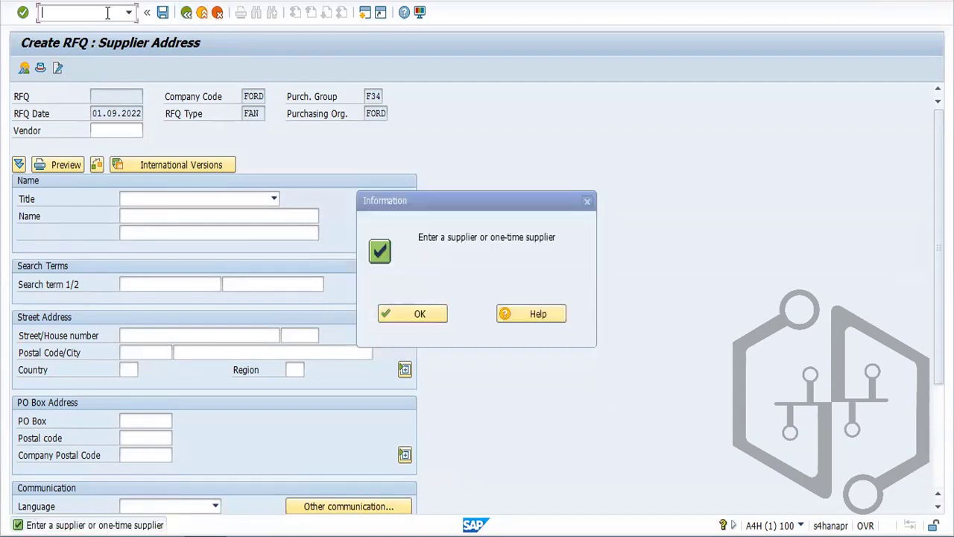
type("/n")
key("Return")
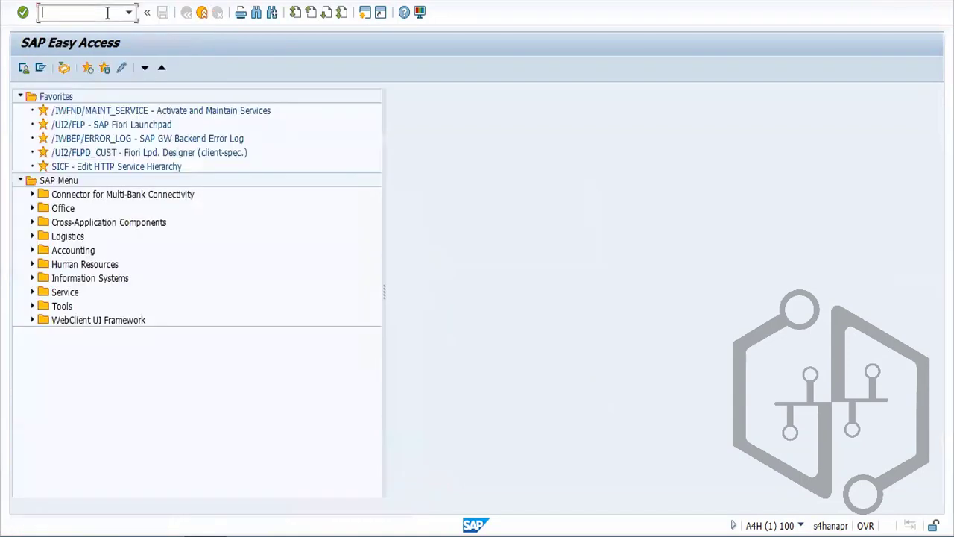
Try to open transaction ME42N
type("me42n")
key("Return")
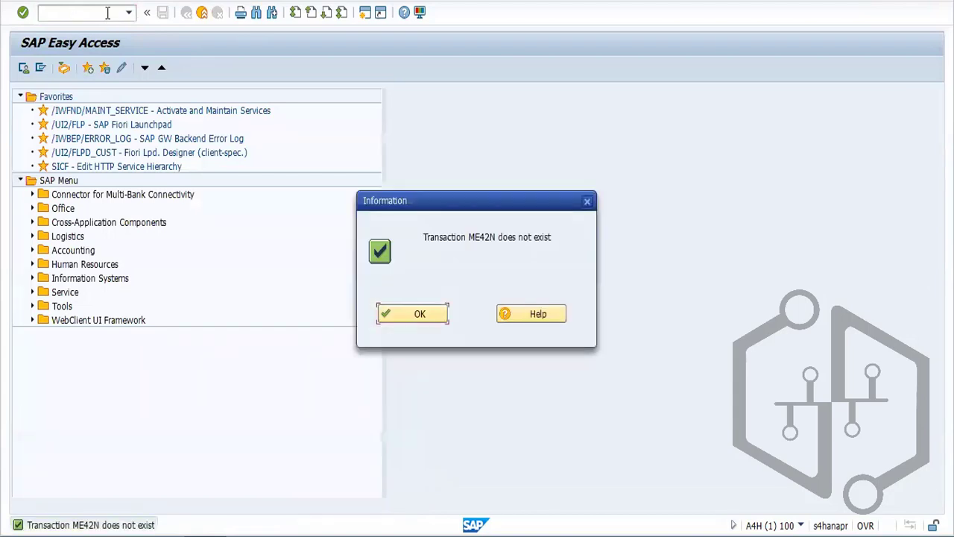
key("Return")
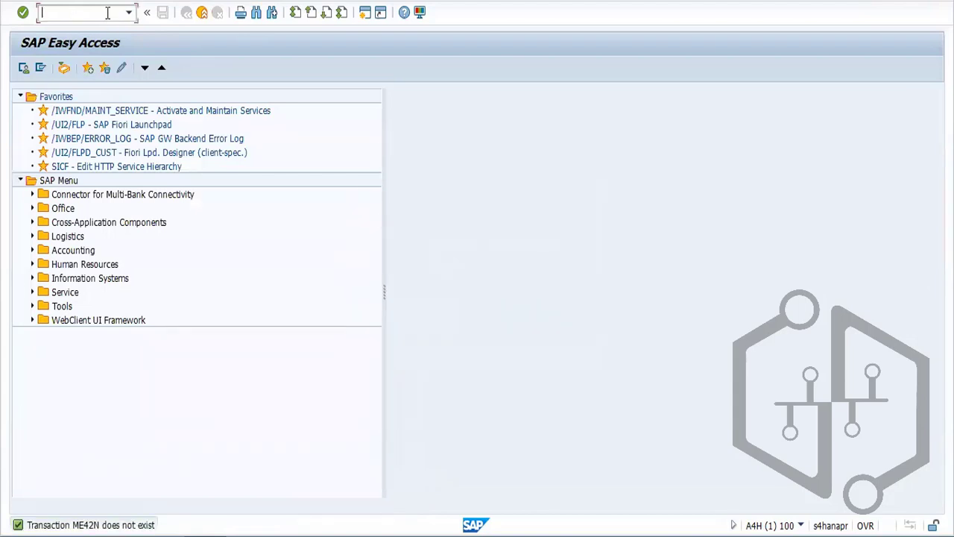
Open the newly created RFQ for vendor 17001000 for changing in transaction ME42
type("me42")
key("Return")
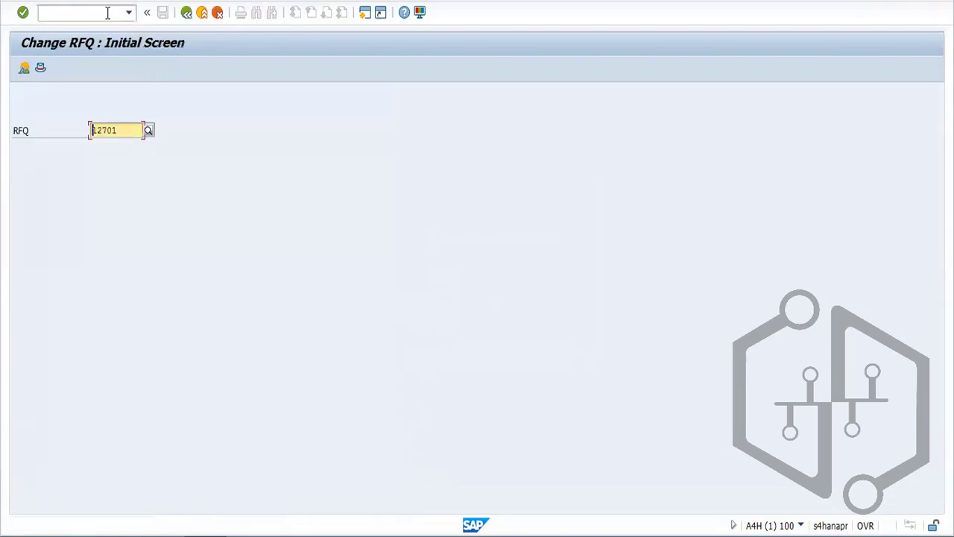
key("Return")
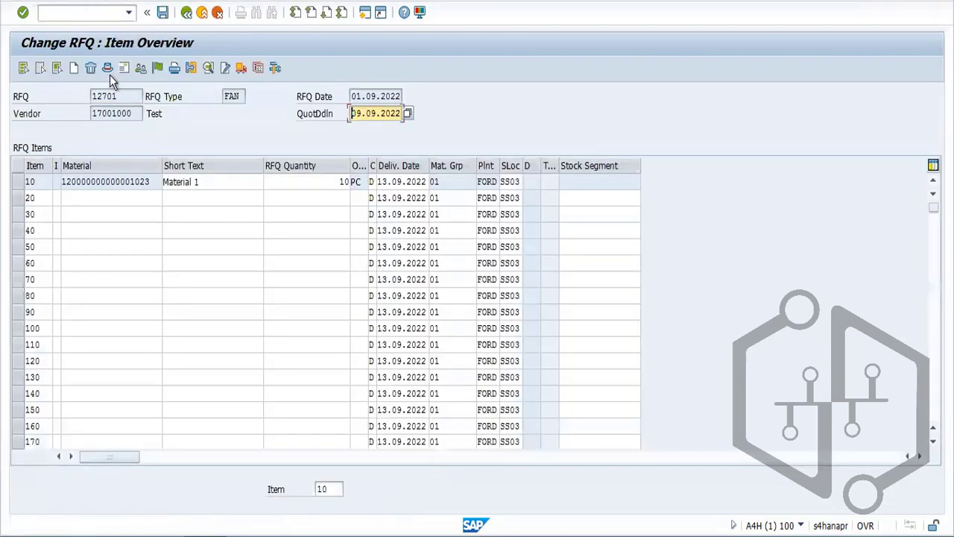
Select item 10, open the RFQ's header data and examine the RFQ date and quotation deadline
left_click(18, 187)
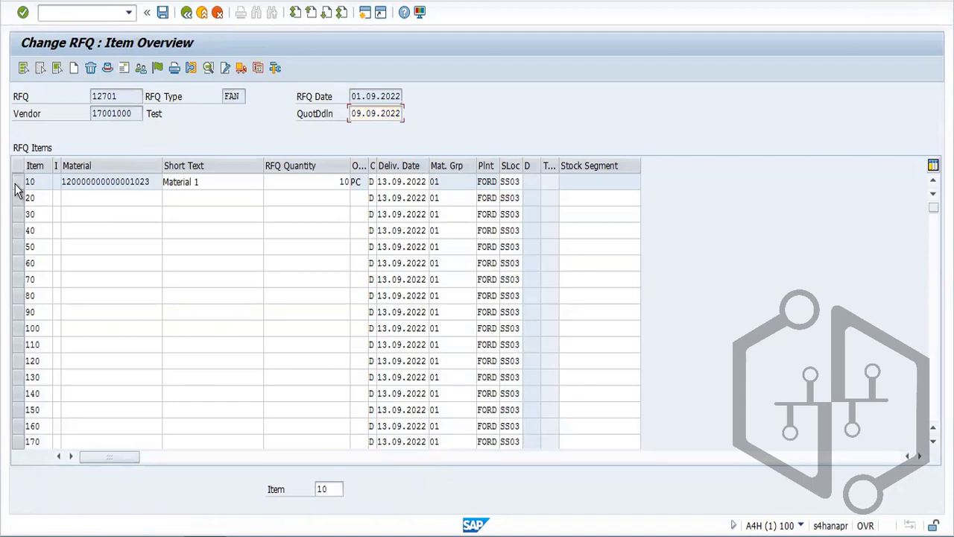
left_click(109, 65)
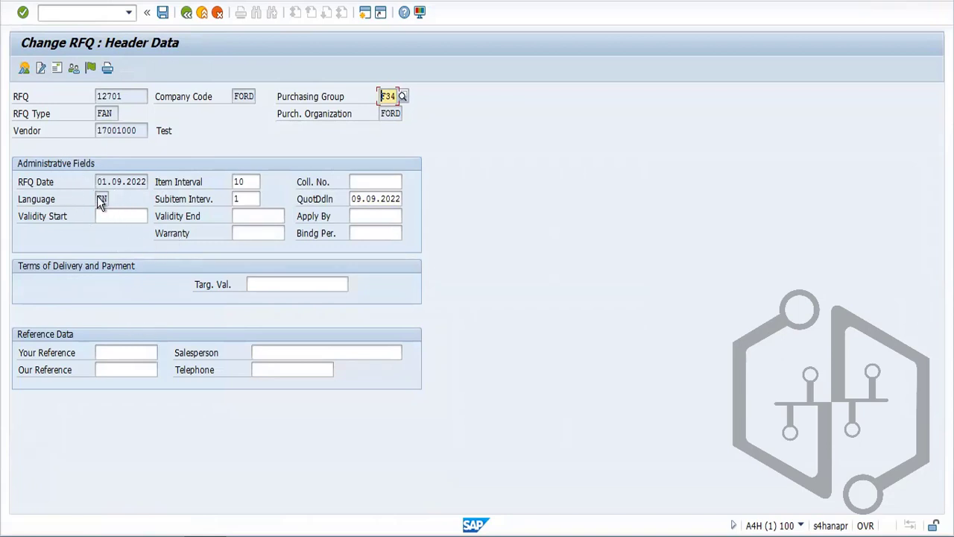
left_click_drag(122, 183, 150, 184)
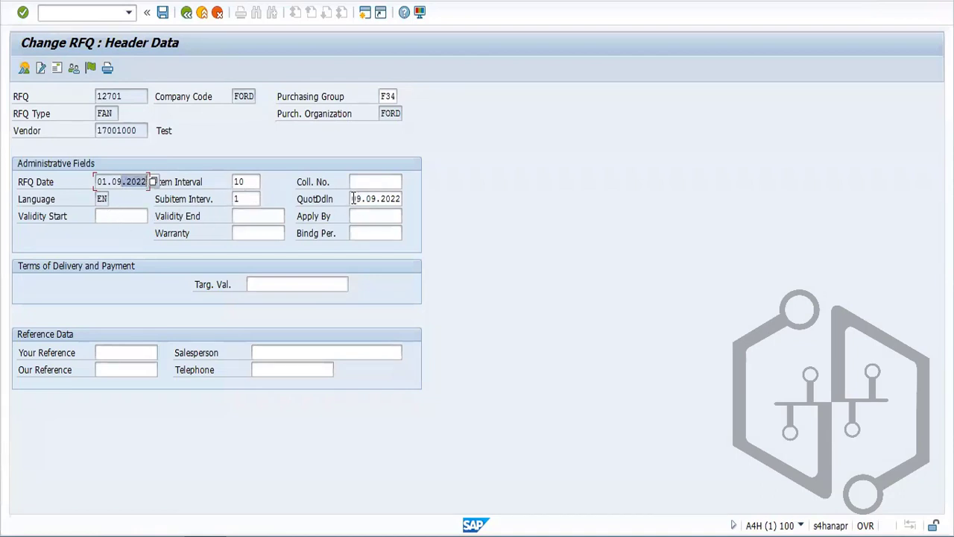
left_click_drag(355, 197, 409, 196)
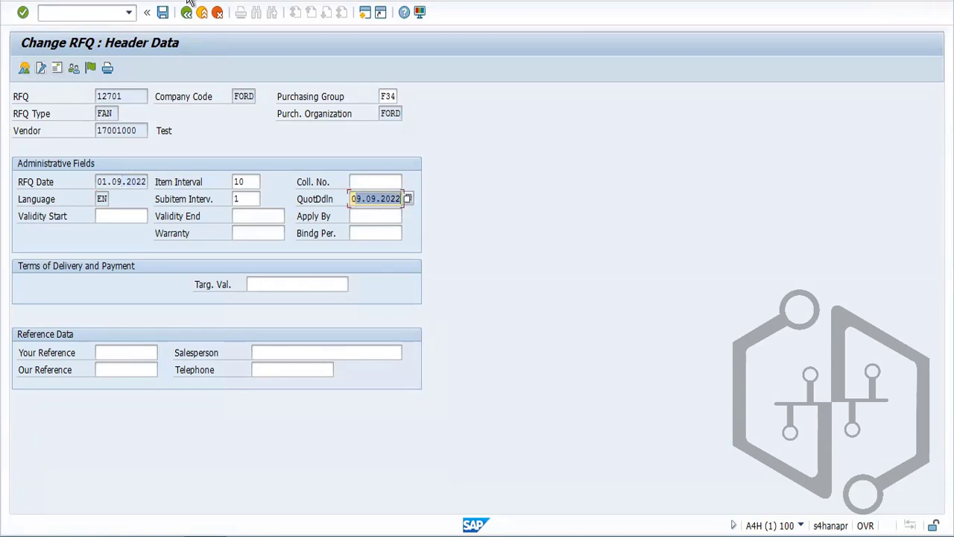
Try to open the text overview from the RFQ's header data
left_click(188, 3)
left_click(157, 3)
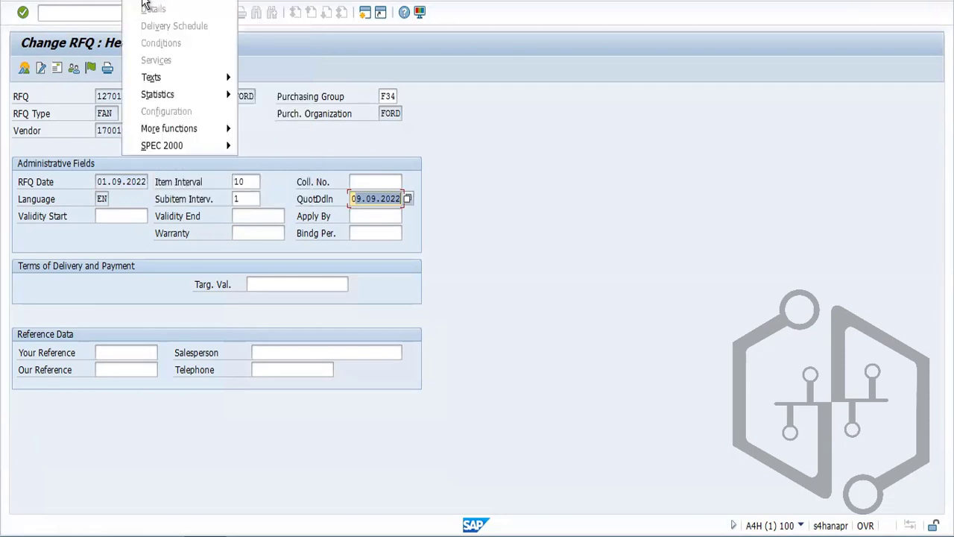
mouse_move(170, 77)
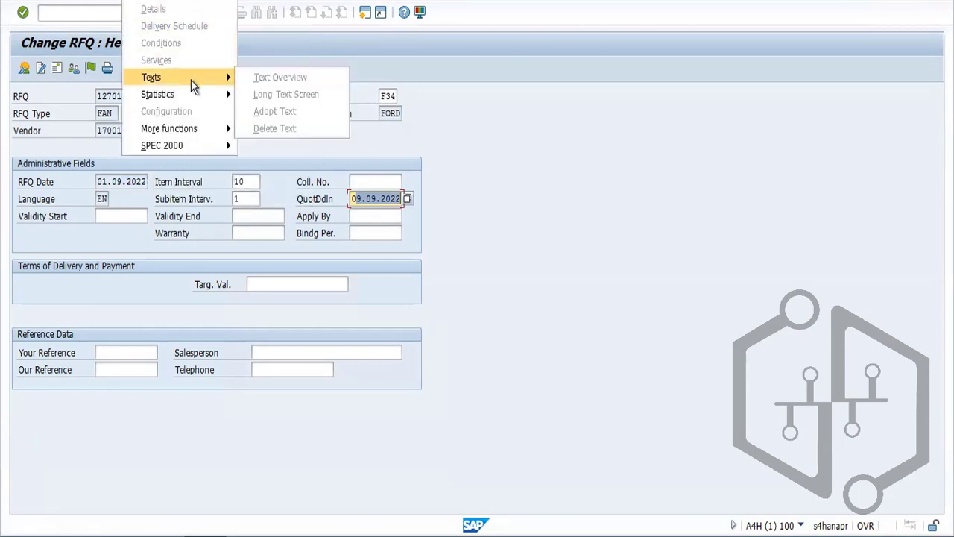
left_click(273, 77)
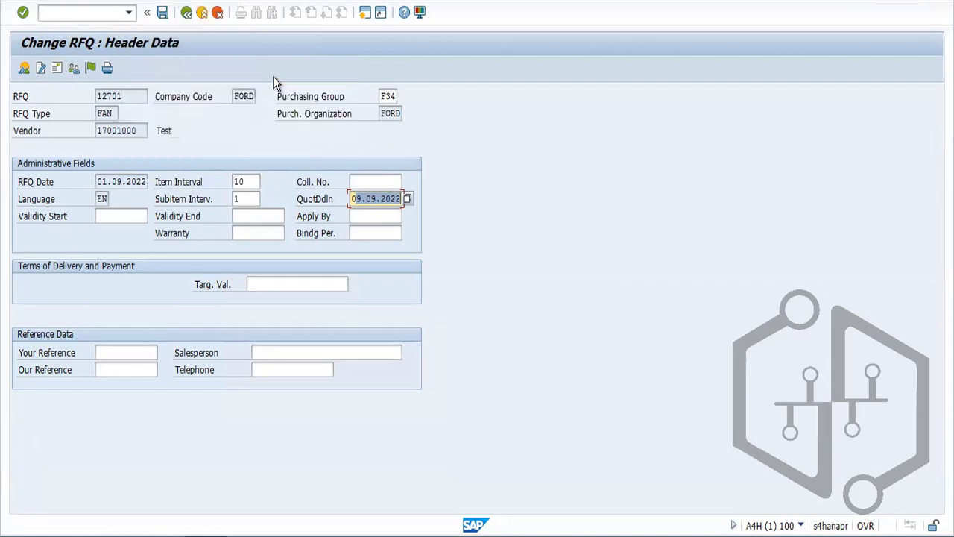
Return to the RFQ's item overview, open the text overview for item 10 and examine its available text types
left_click(23, 71)
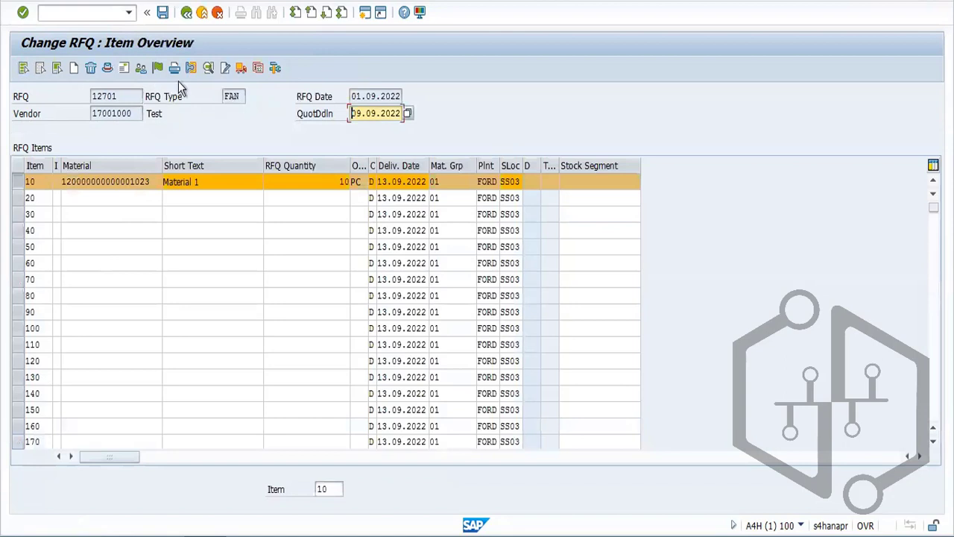
left_click(176, 1)
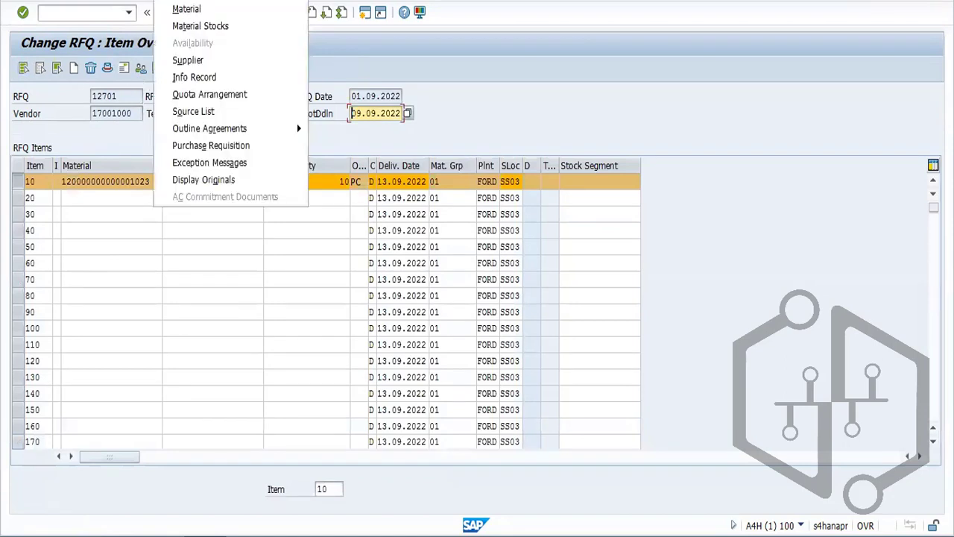
mouse_move(138, 0)
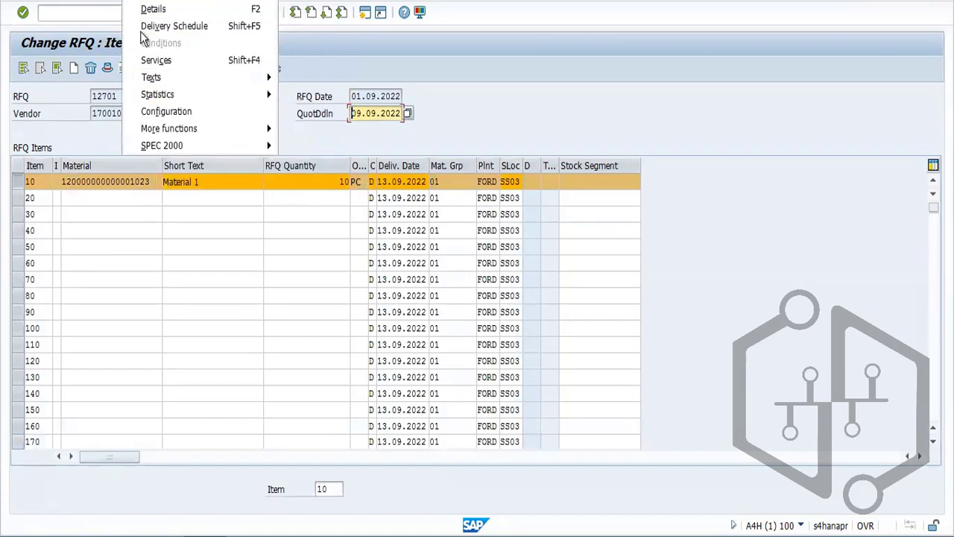
mouse_move(180, 76)
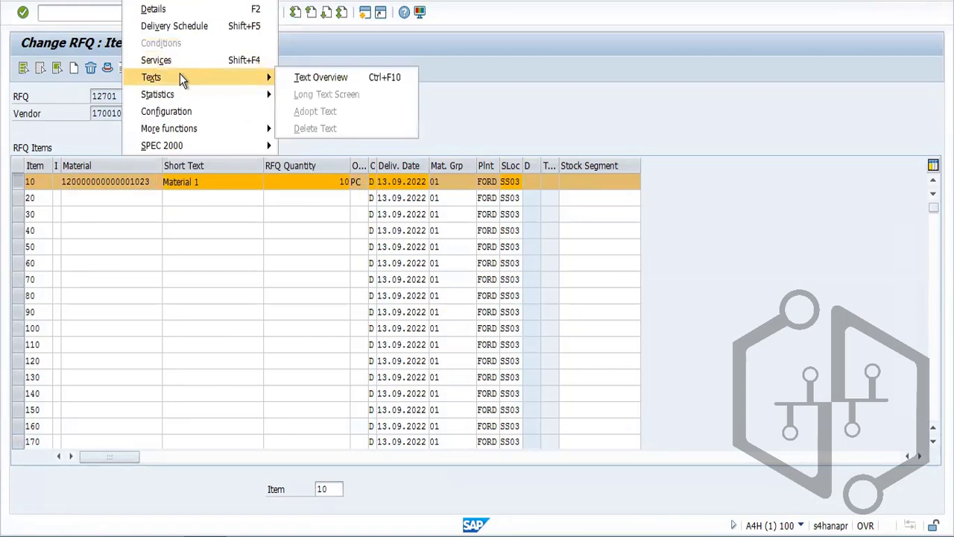
left_click(301, 80)
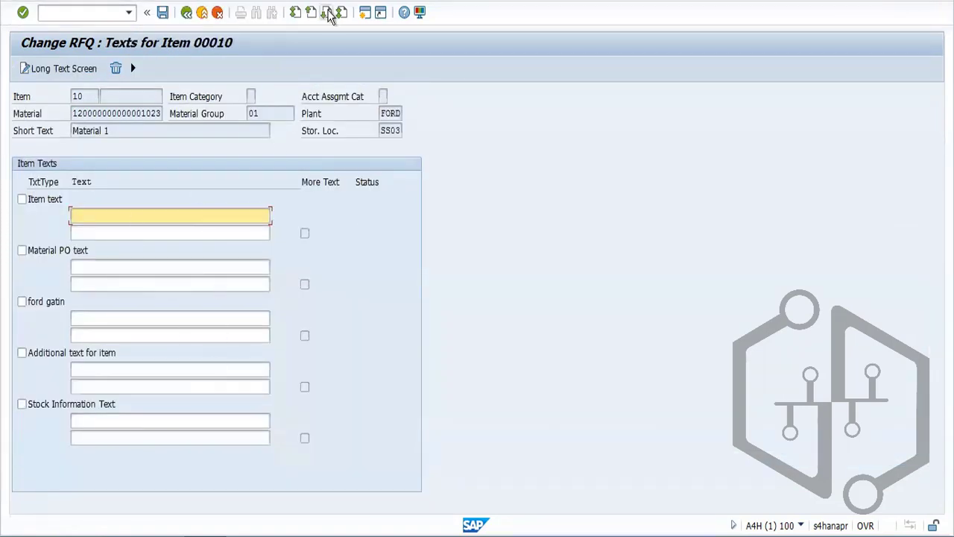
left_click(327, 12)
left_click(328, 13)
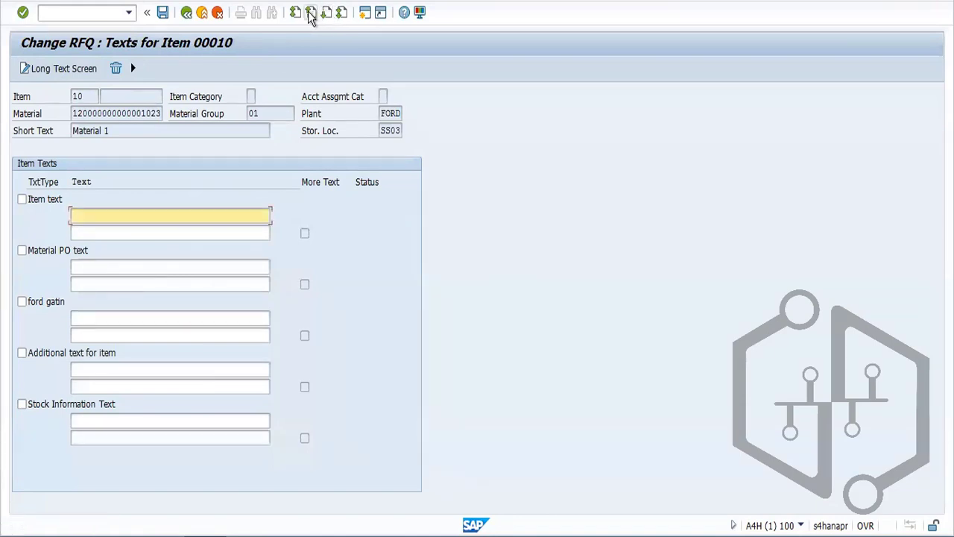
left_click(342, 13)
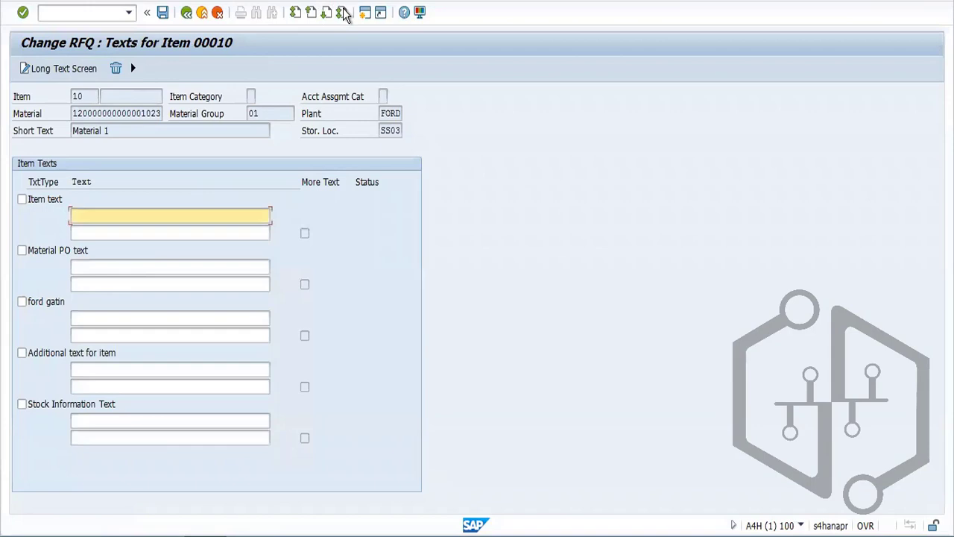
left_click(342, 12)
View item 10's item text in the long text editor, denying the template file creation and dismissing Office activation, and return to the item overview
left_click(64, 68)
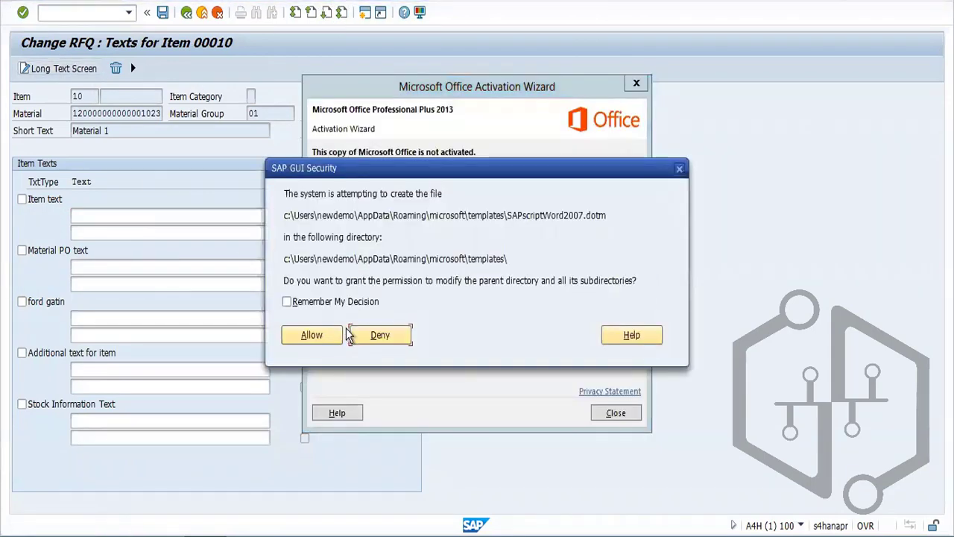
left_click(386, 336)
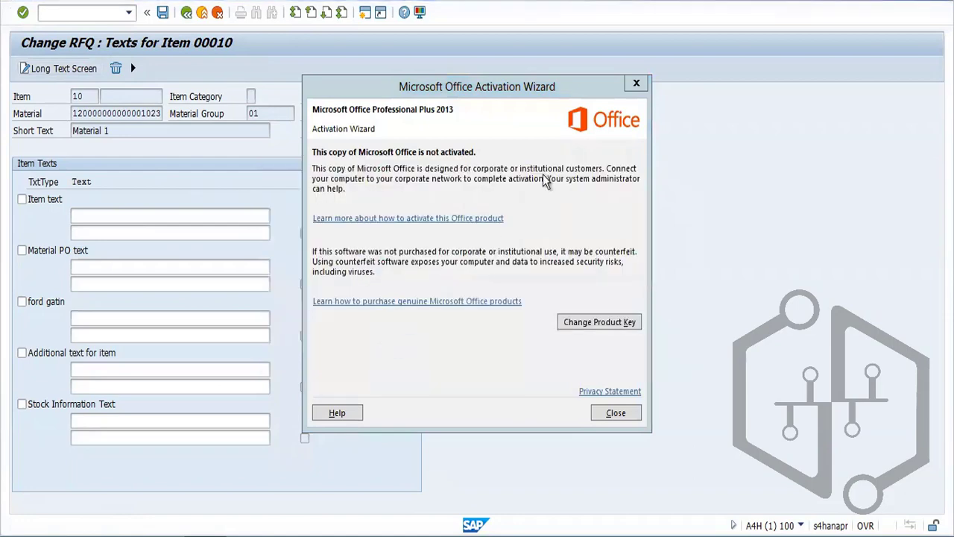
left_click(637, 82)
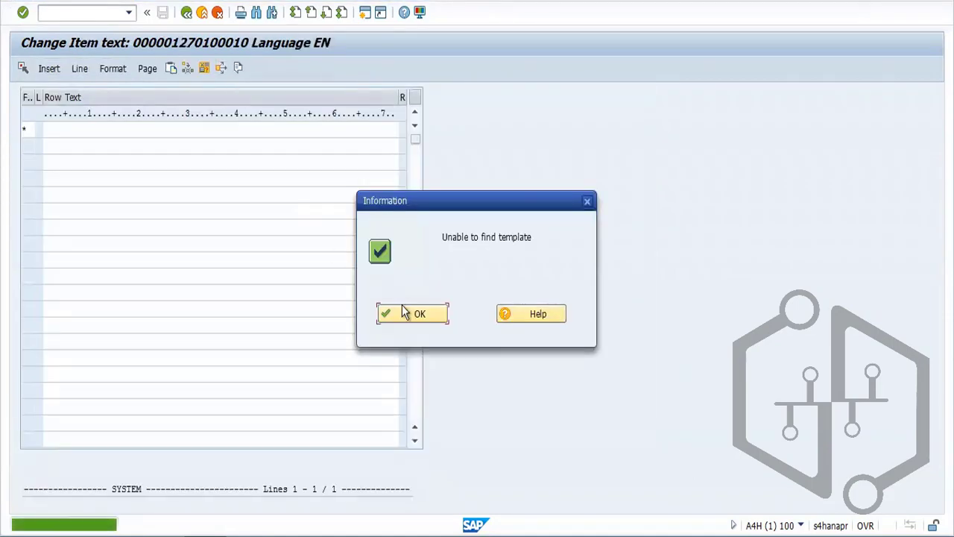
left_click(418, 316)
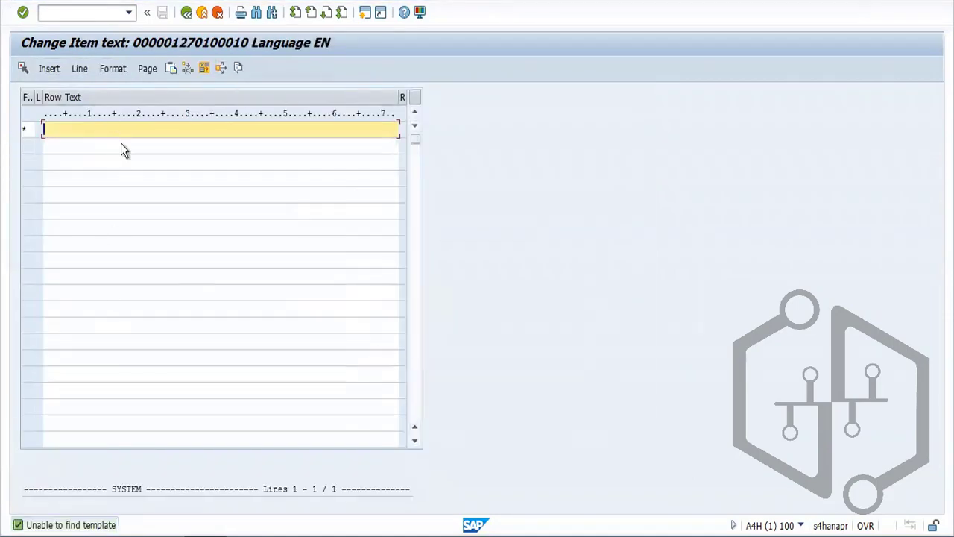
left_click(188, 14)
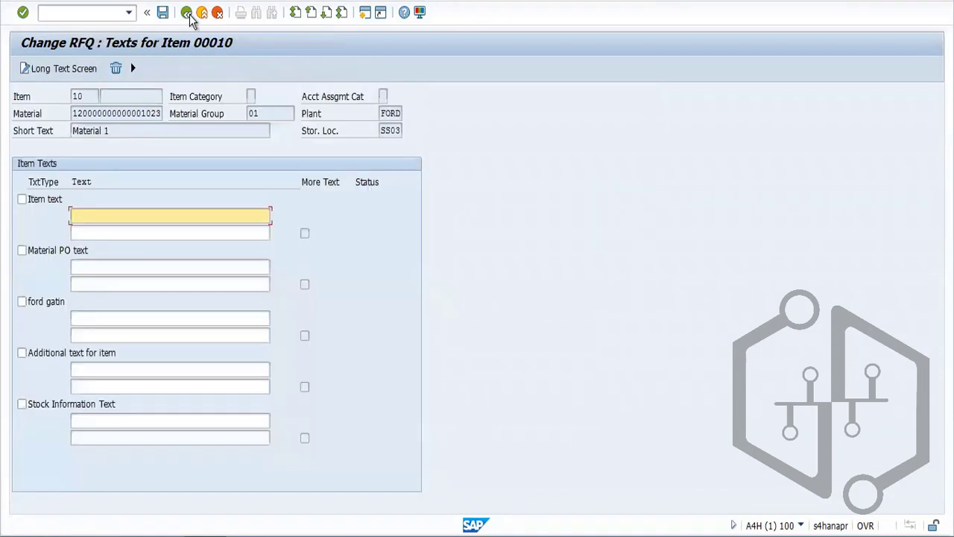
left_click(188, 14)
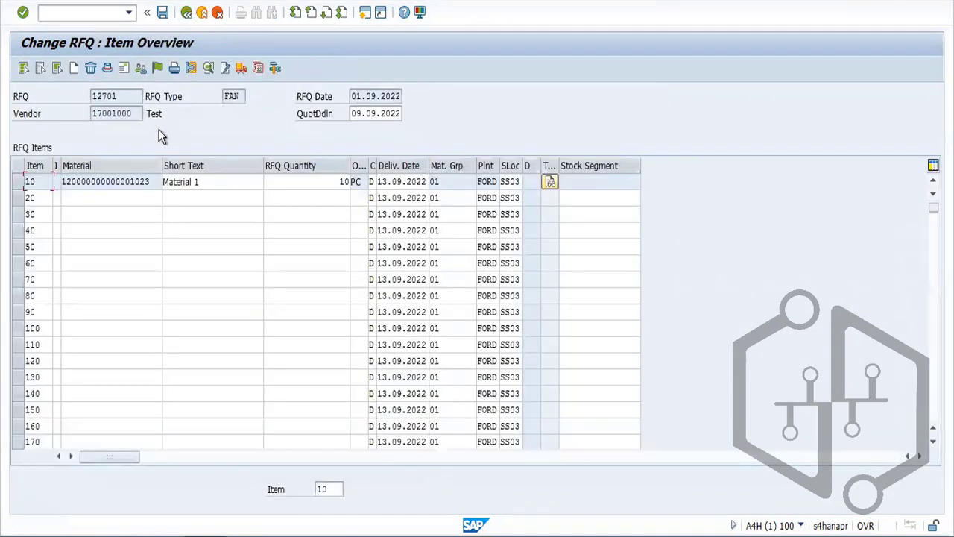
Leave the change transaction, display the same RFQ in transaction ME43 and examine its RFQ number and vendor
left_click(187, 14)
left_click(187, 14)
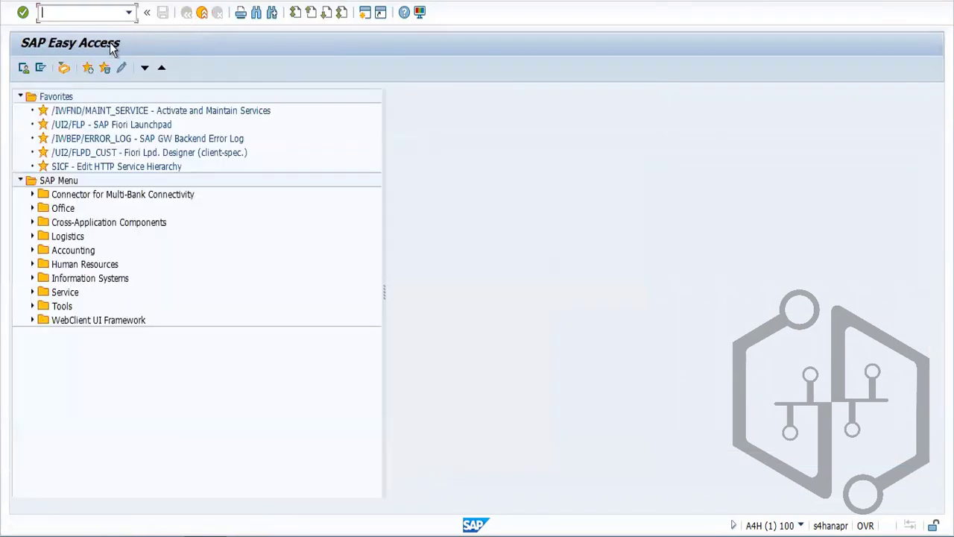
type("me43")
key("Return")
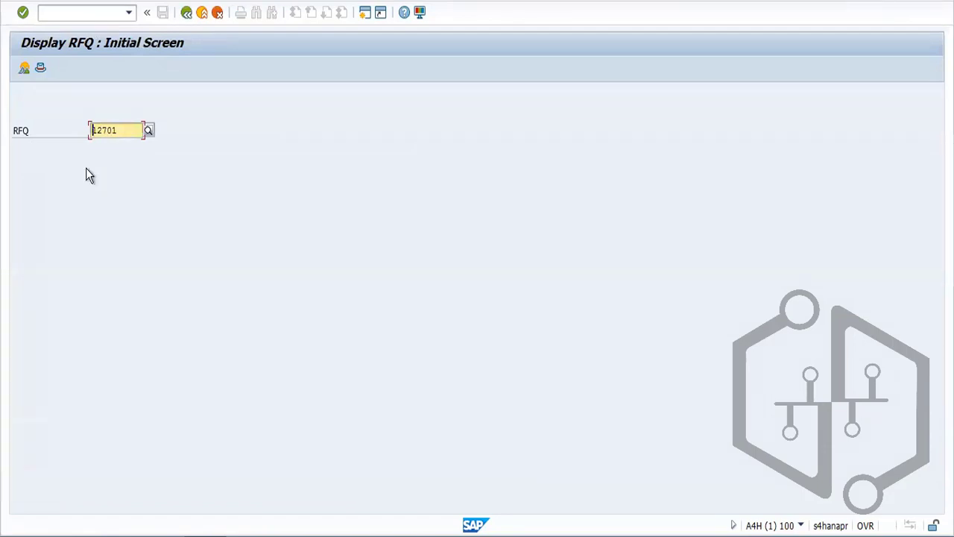
key("Return")
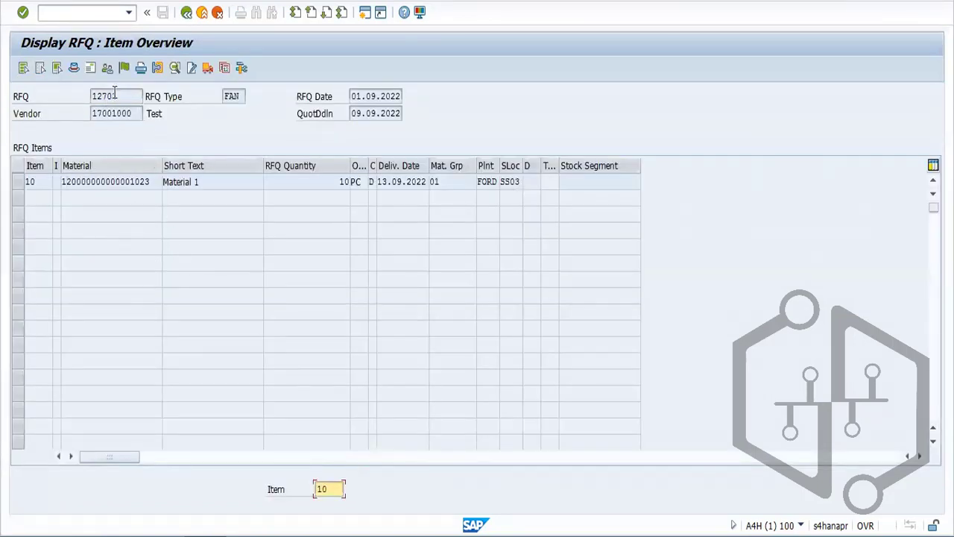
left_click_drag(124, 92, 67, 108)
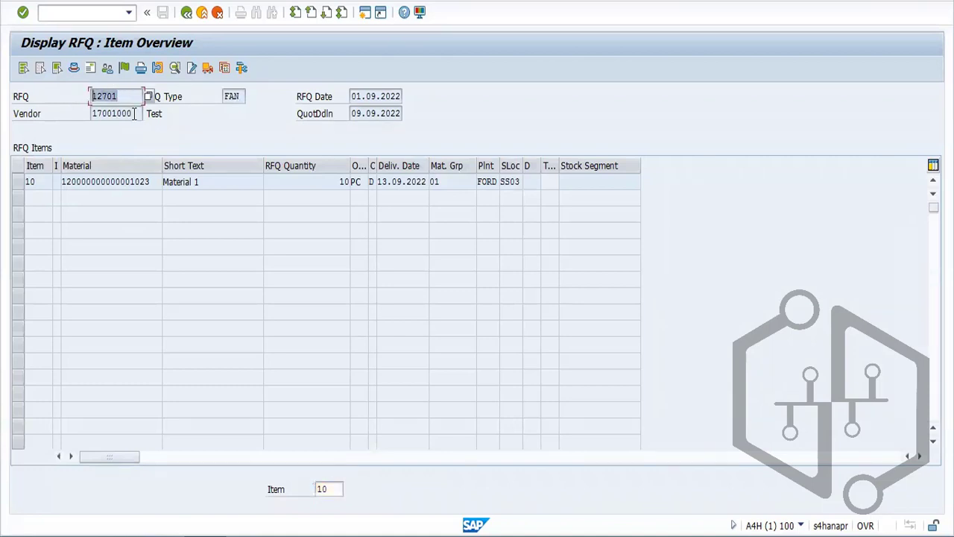
left_click_drag(135, 114, 94, 125)
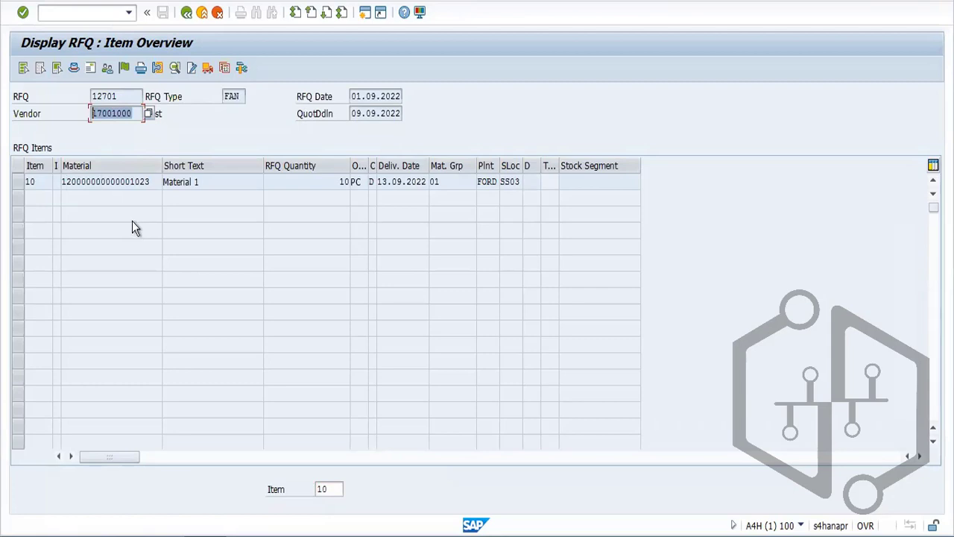
Exit the RFQ display and open RFQ 12701 for quotation maintenance in transaction ME47
left_click(186, 12)
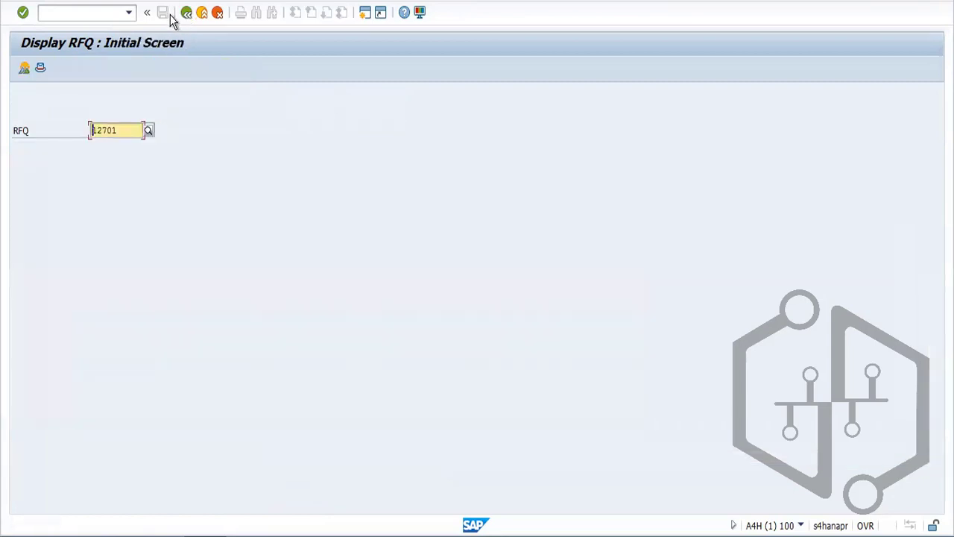
left_click(107, 12)
type("/n")
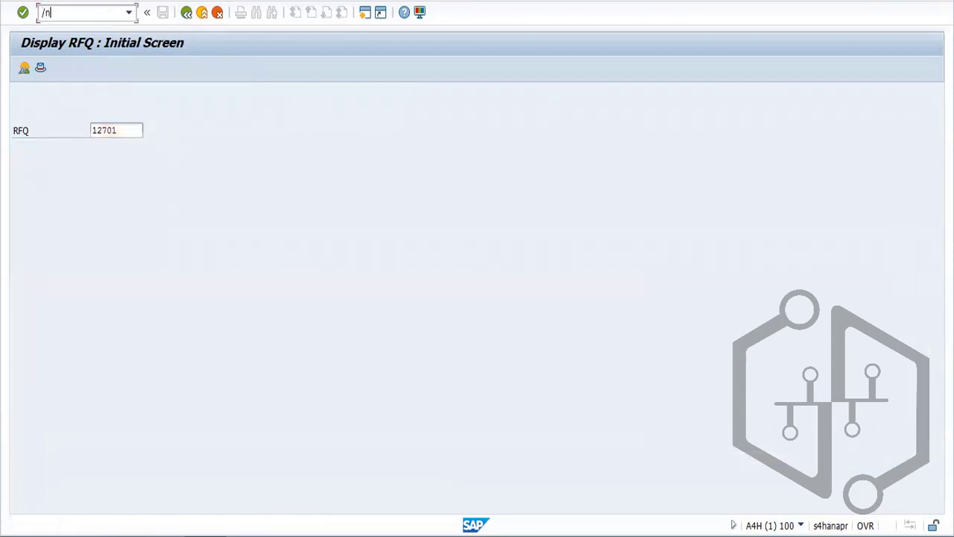
key("Return")
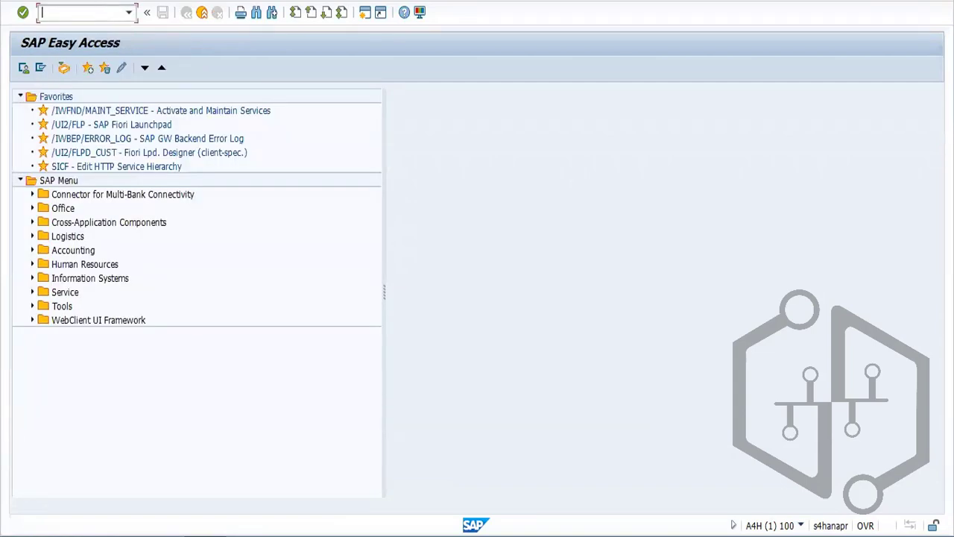
type("me47")
key("Return")
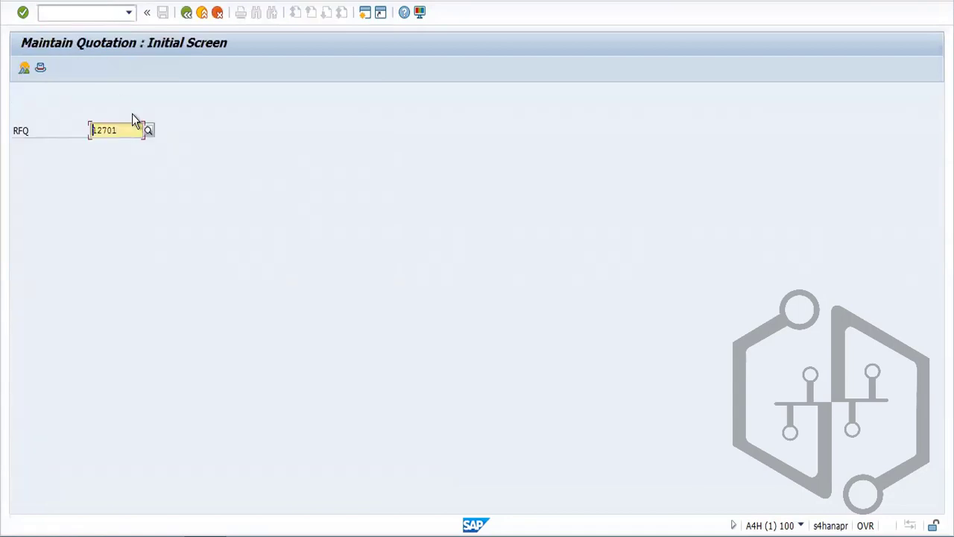
key("Return")
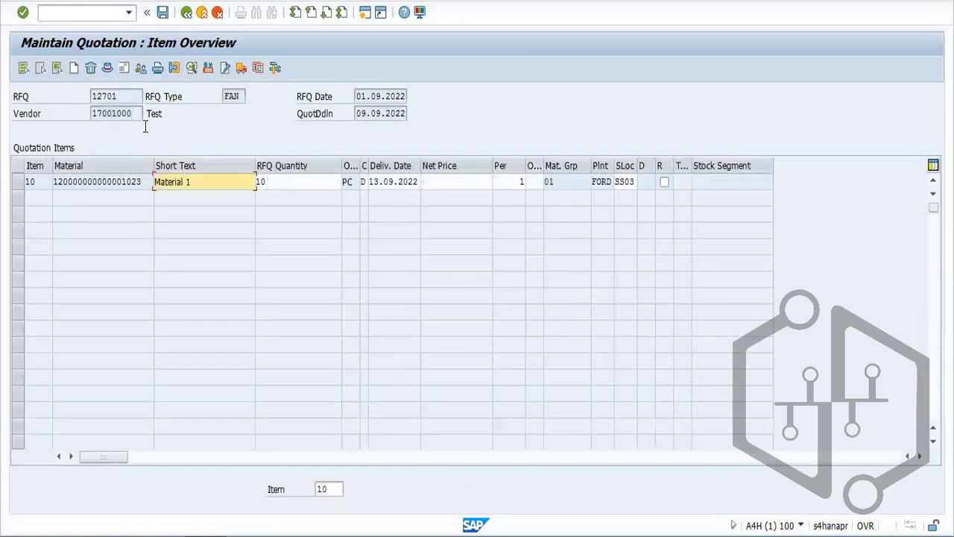
Open the conditions of quotation item 10 and add condition type PB00 with an amount of 12 INR
left_click(470, 179)
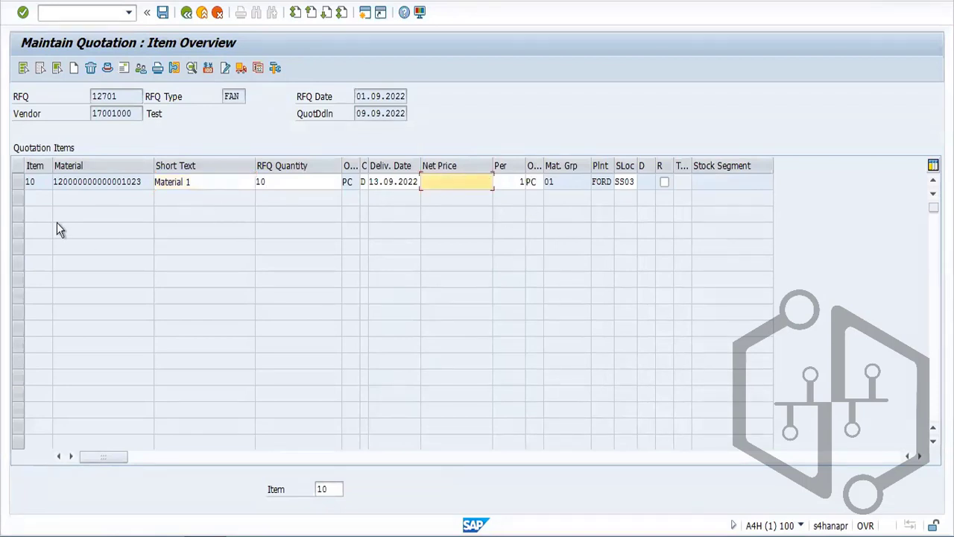
left_click(21, 182)
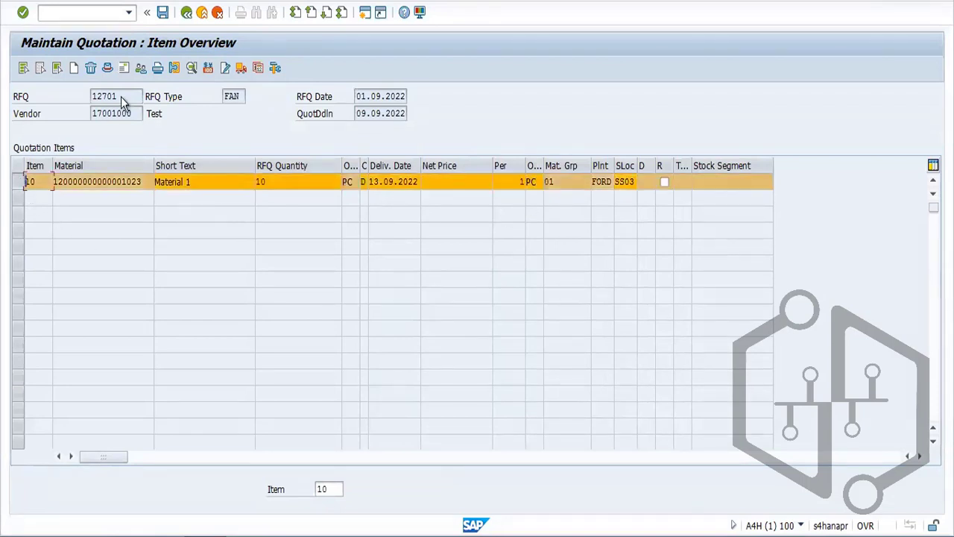
left_click(208, 68)
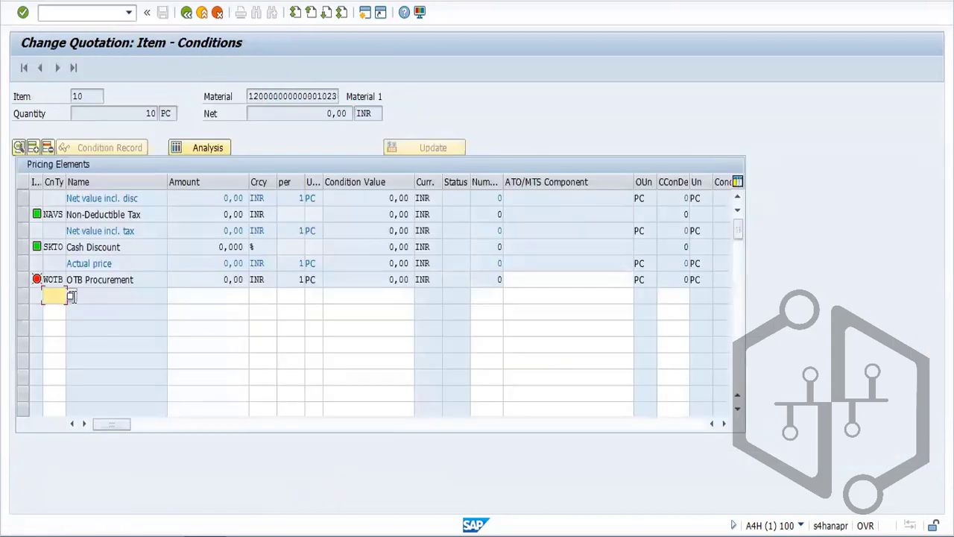
type("pb")
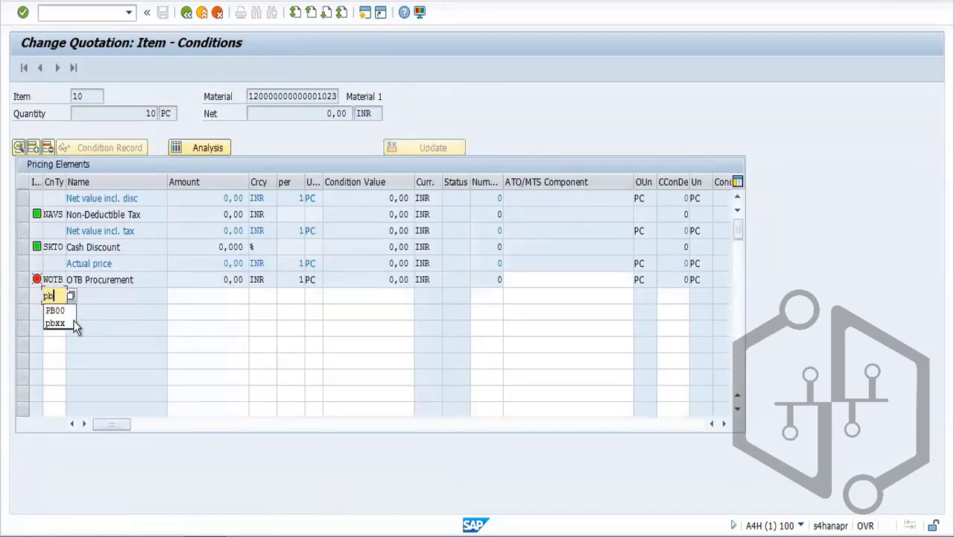
type("00")
key("Tab")
type("12")
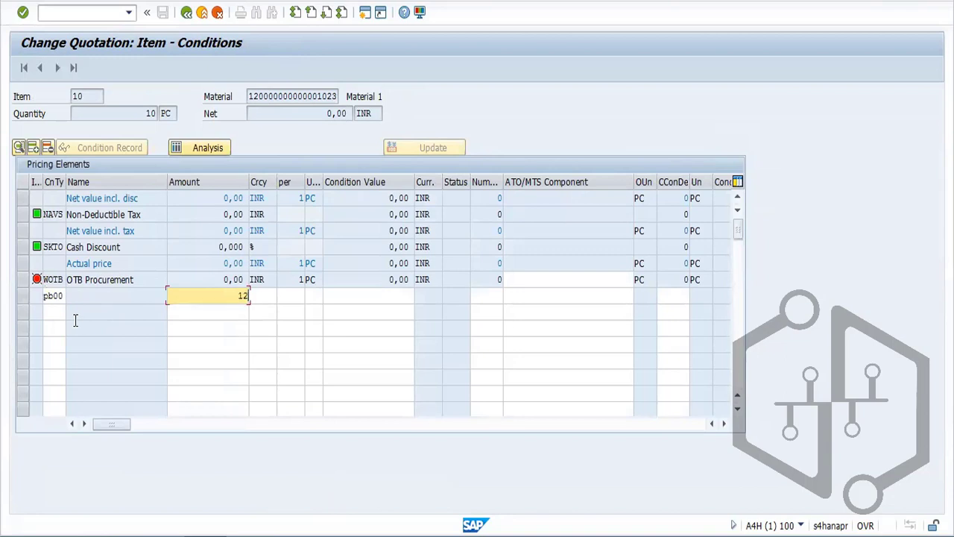
key("Return")
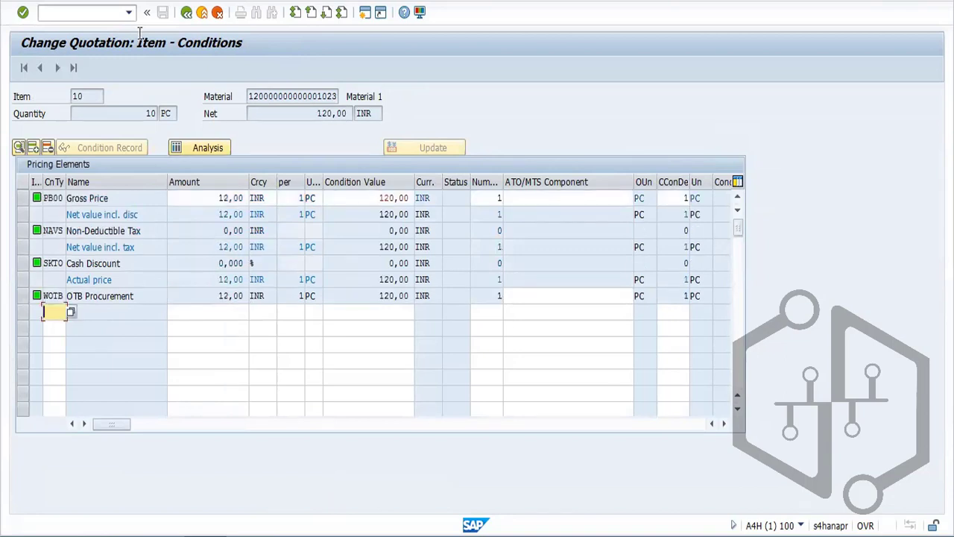
Leave the item conditions, accept the price warning and save the quotation for RFQ 12701
left_click(187, 17)
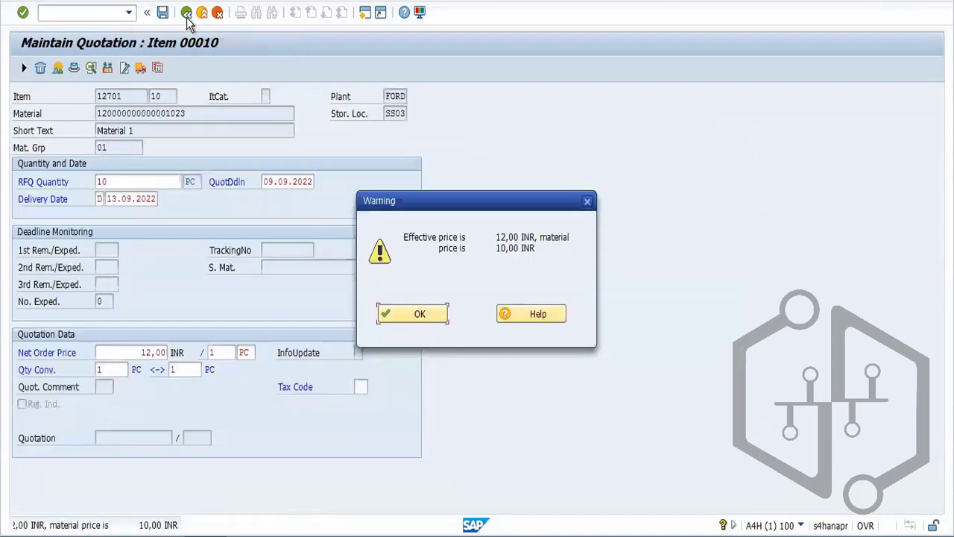
left_click(419, 315)
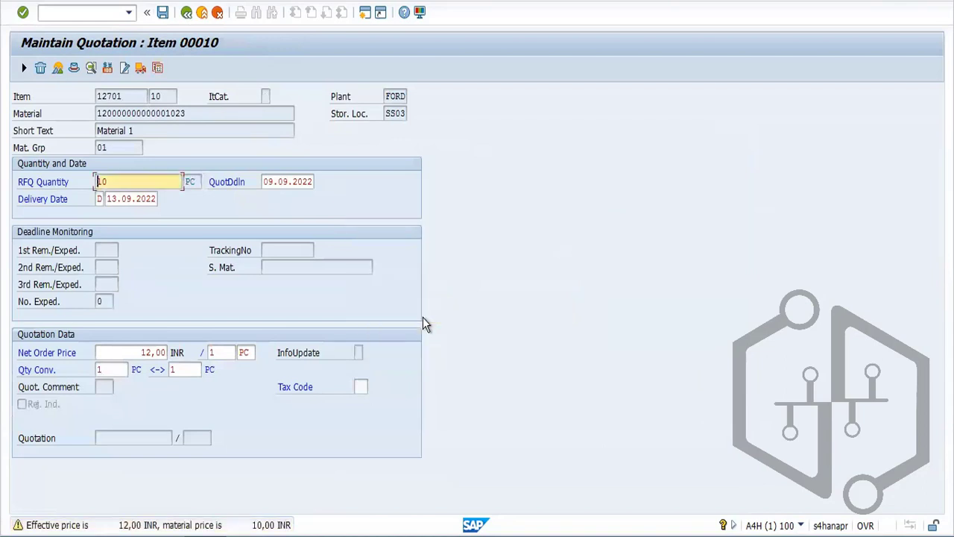
left_click(162, 12)
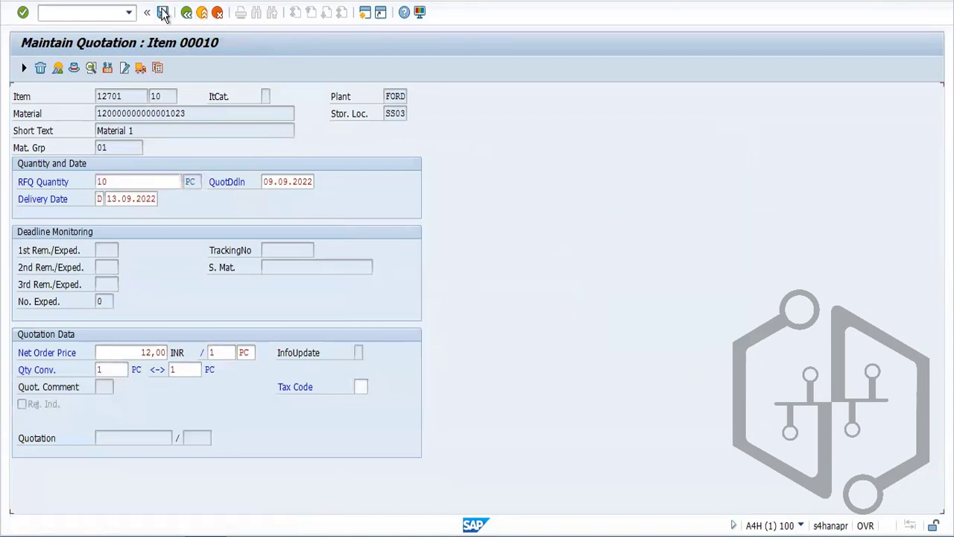
left_click(418, 314)
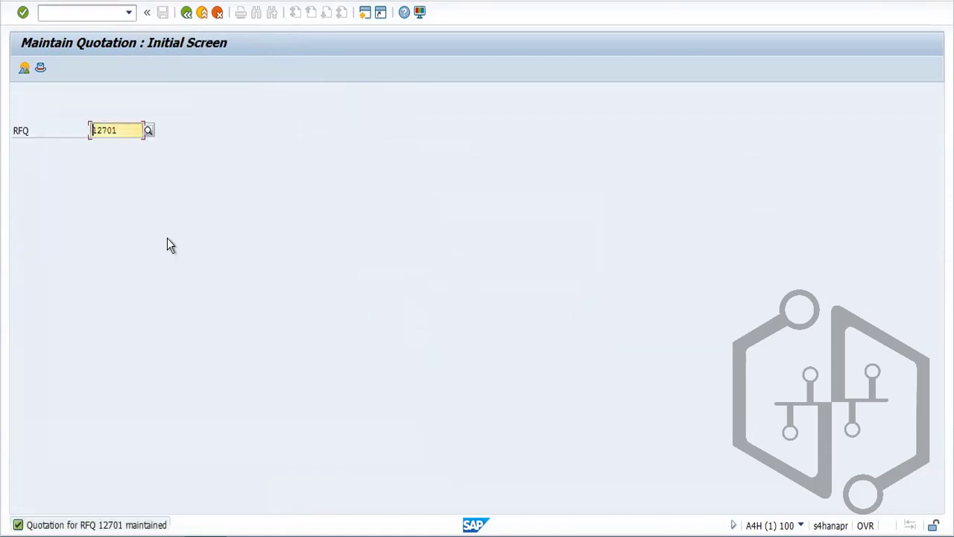
Open RFQ 12700 for quotation maintenance
left_click(121, 130)
key("BackSpace")
type("0")
key("Return")
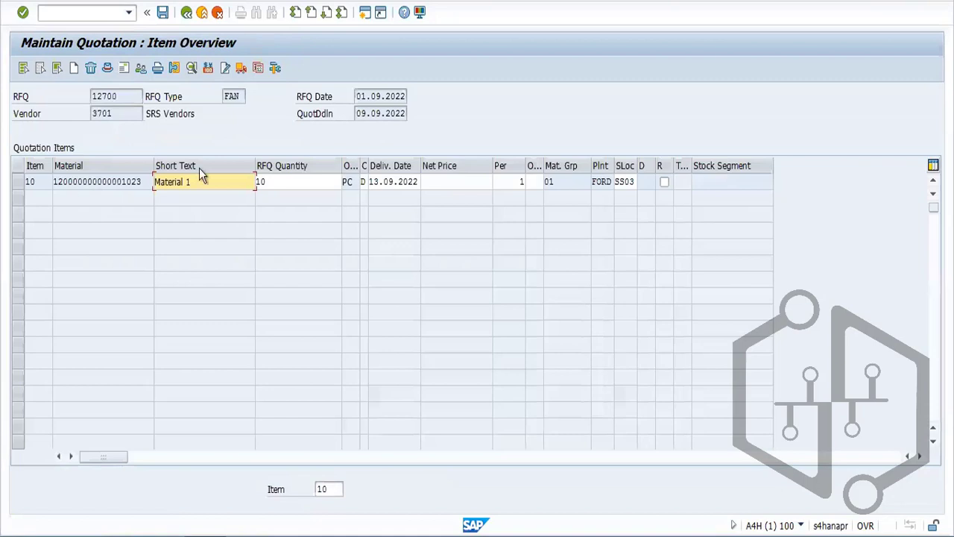
Open the conditions of quotation item 10 and add condition type PB00 with an amount of 11 INR
left_click(18, 186)
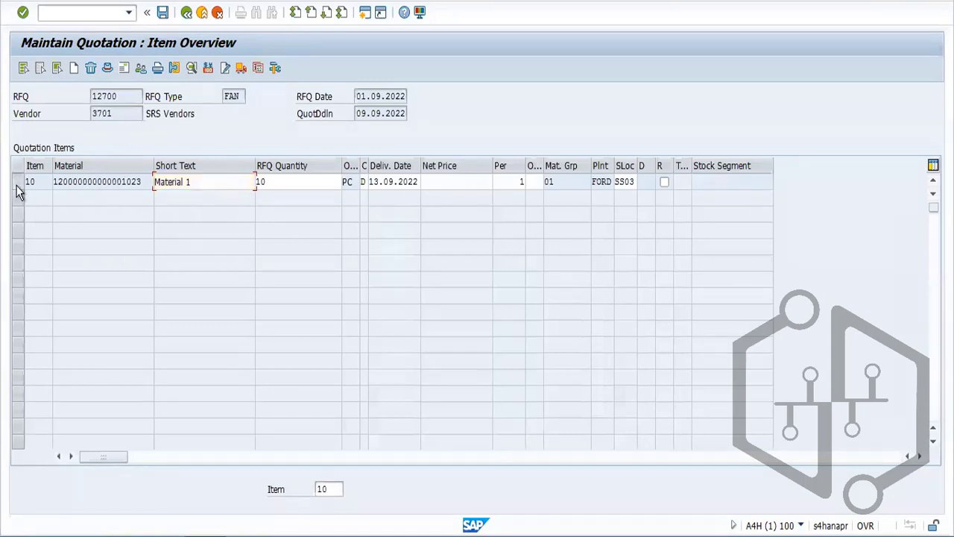
left_click(208, 69)
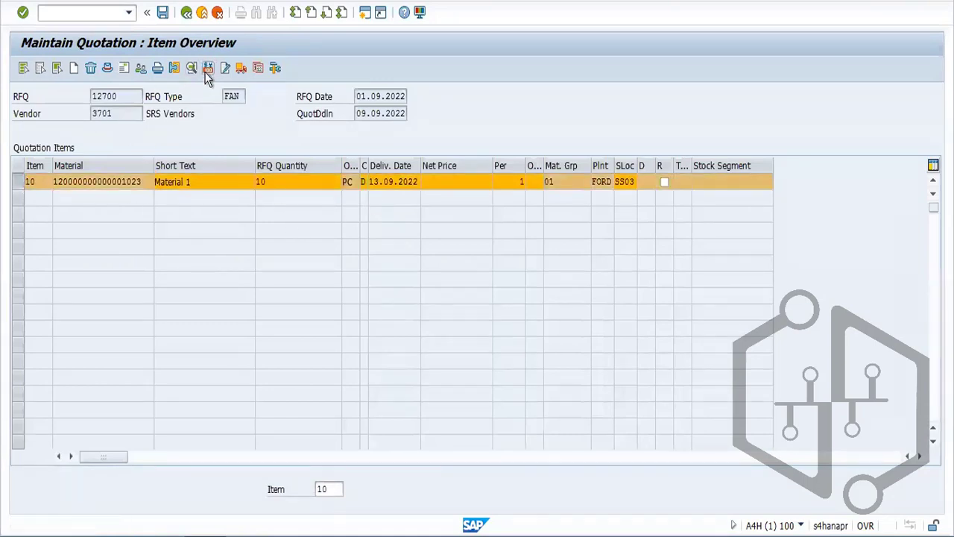
type("pb00")
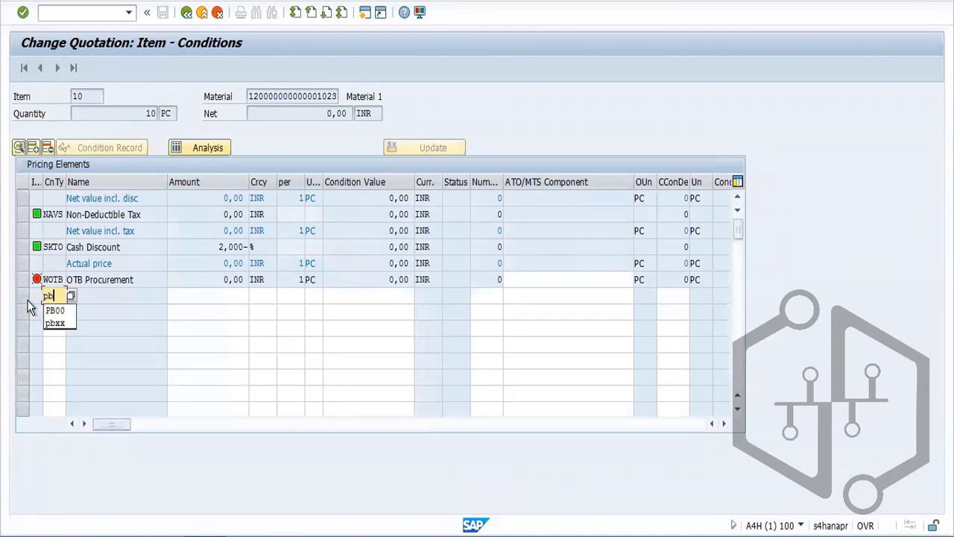
key("Tab")
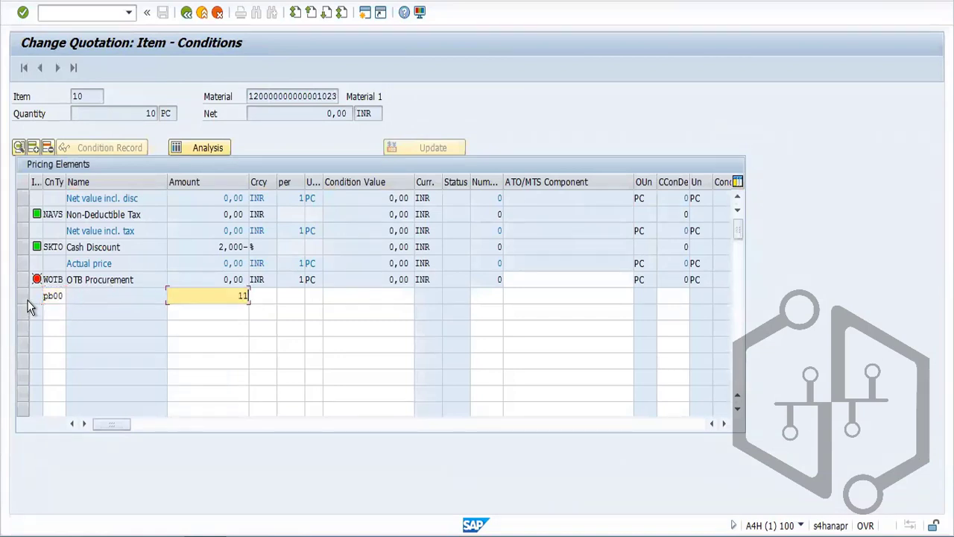
key("Return")
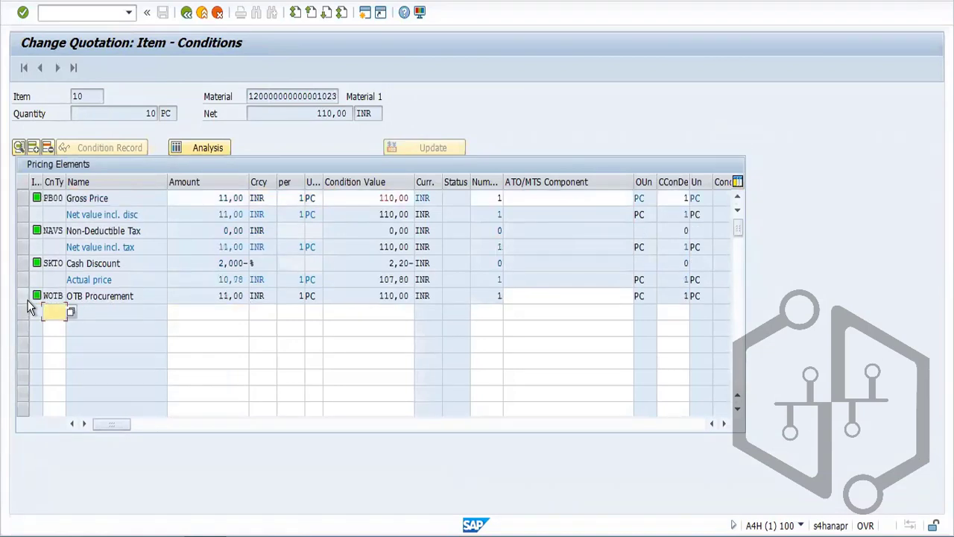
Leave the item conditions and save the quotation for RFQ 12700
left_click(192, 17)
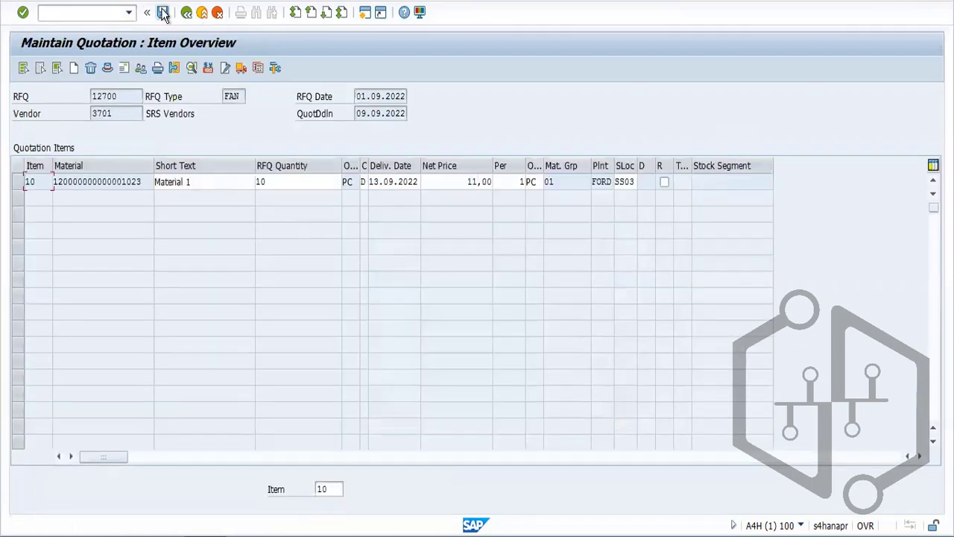
left_click(163, 14)
key("Return")
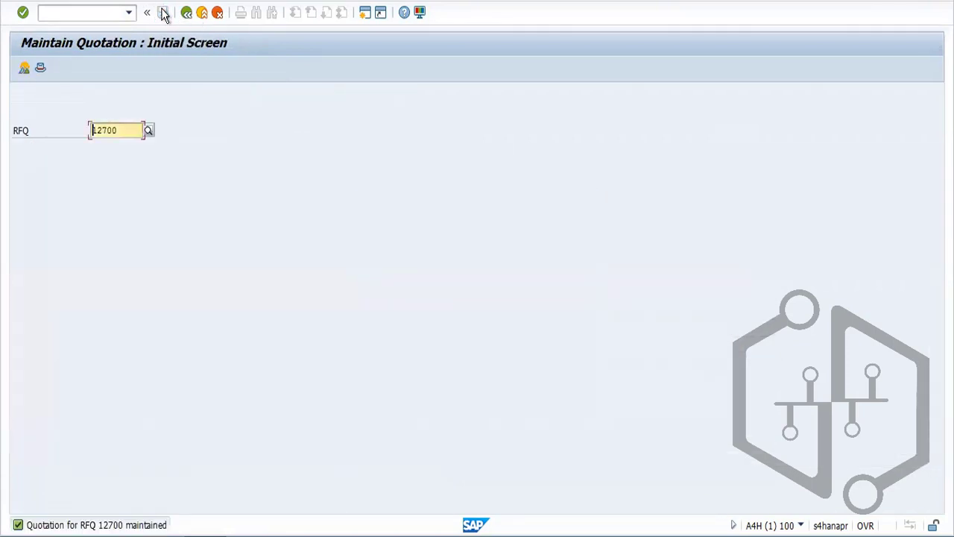
Exit quotation maintenance and open the price comparison list in transaction ME49 for purchasing organization FORD
left_click(187, 21)
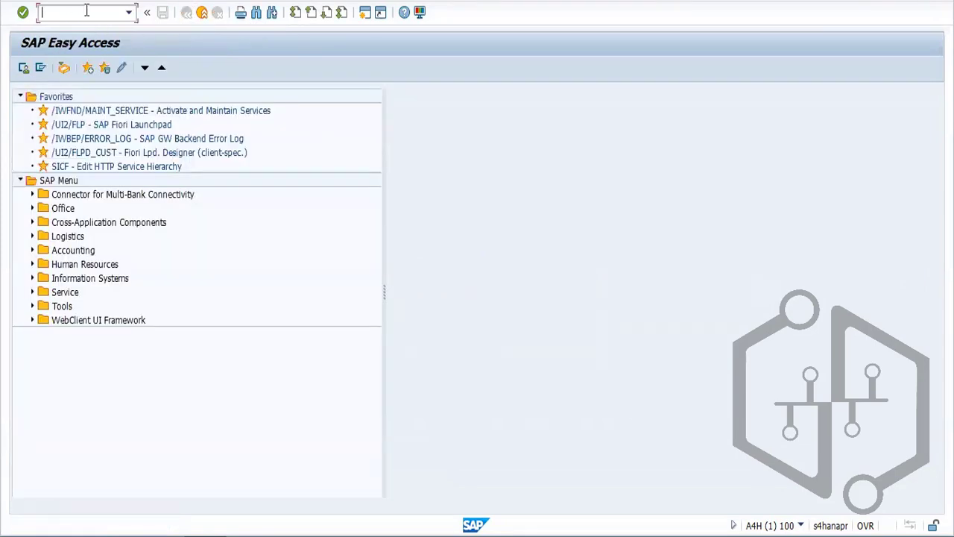
type("me49")
key("Return")
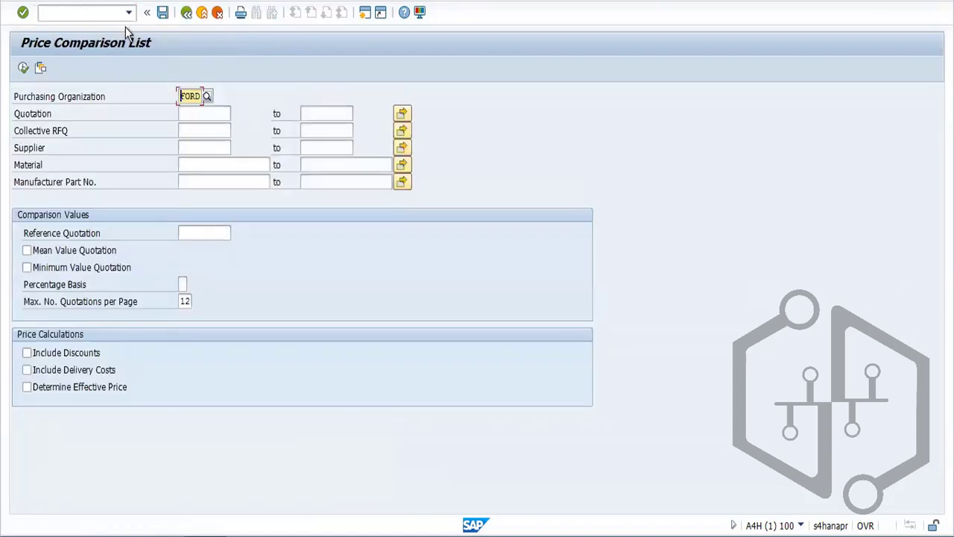
left_click(189, 113)
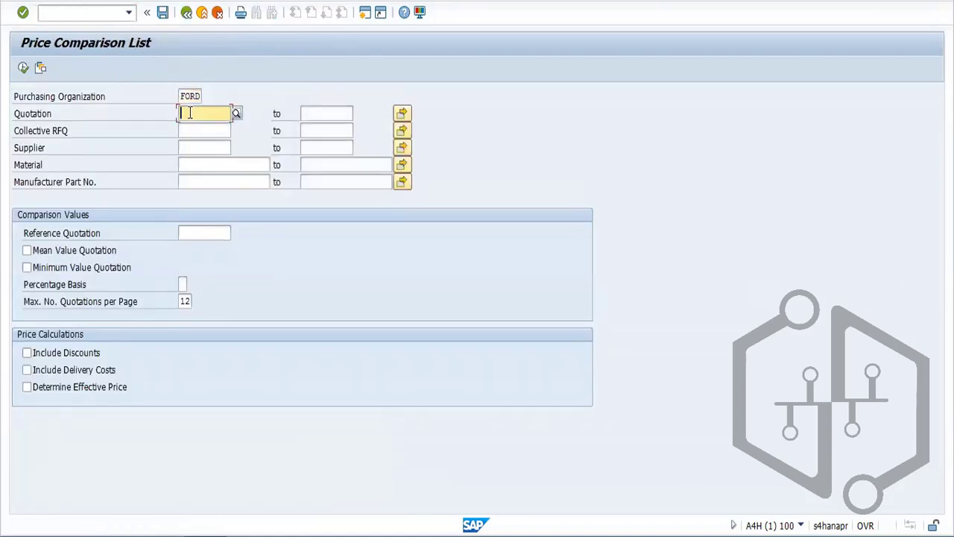
left_click(211, 163)
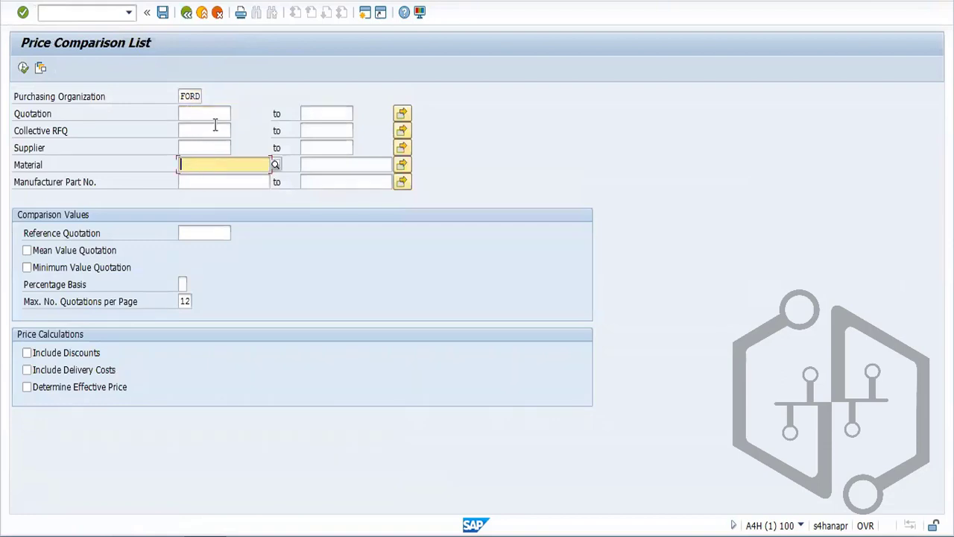
left_click(221, 134)
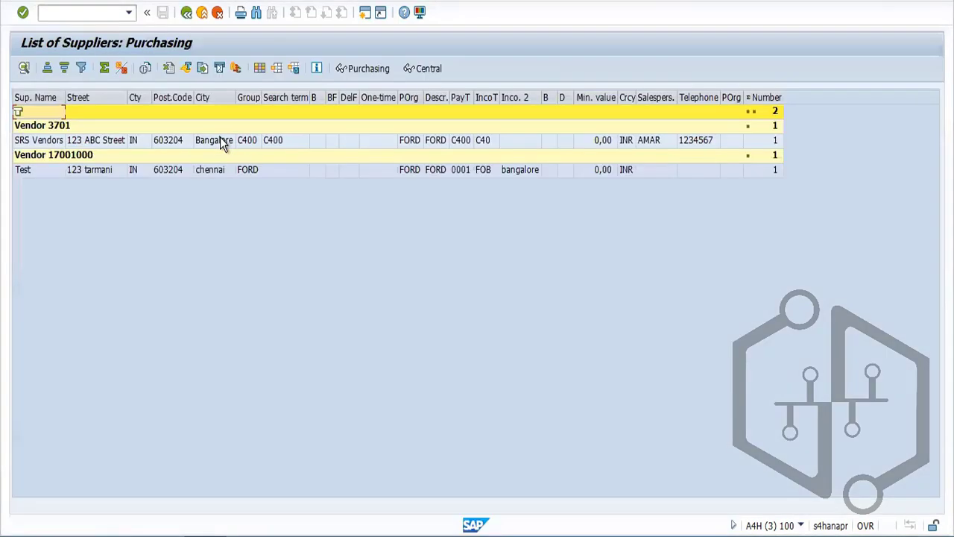
Exit the supplier list in the other SAP session and open the materials list in transaction MM60 there
left_click(185, 15)
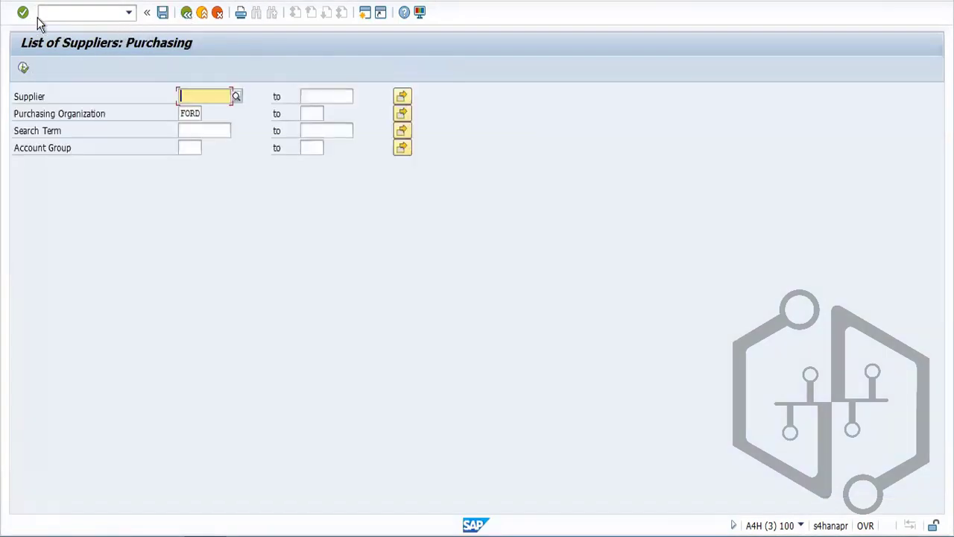
left_click(186, 16)
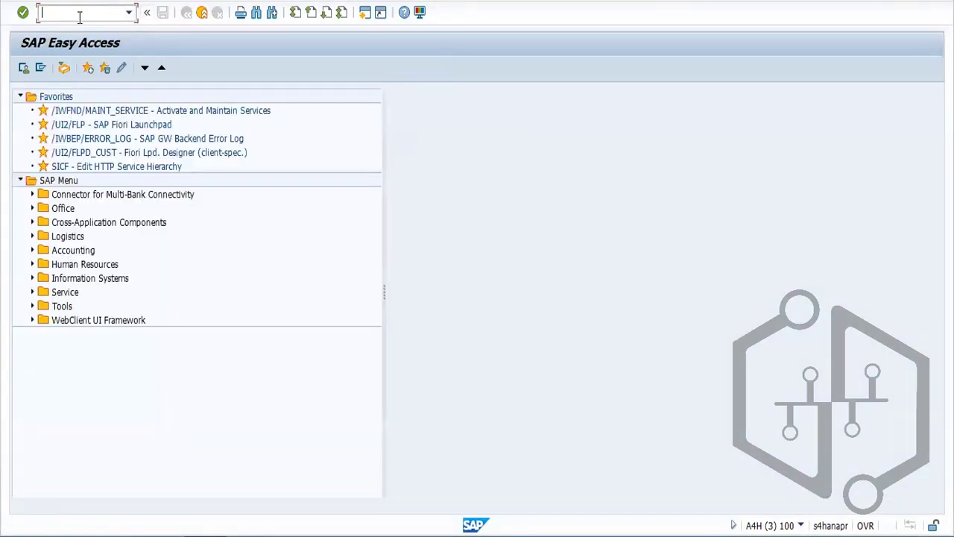
type("mm60")
key("Return")
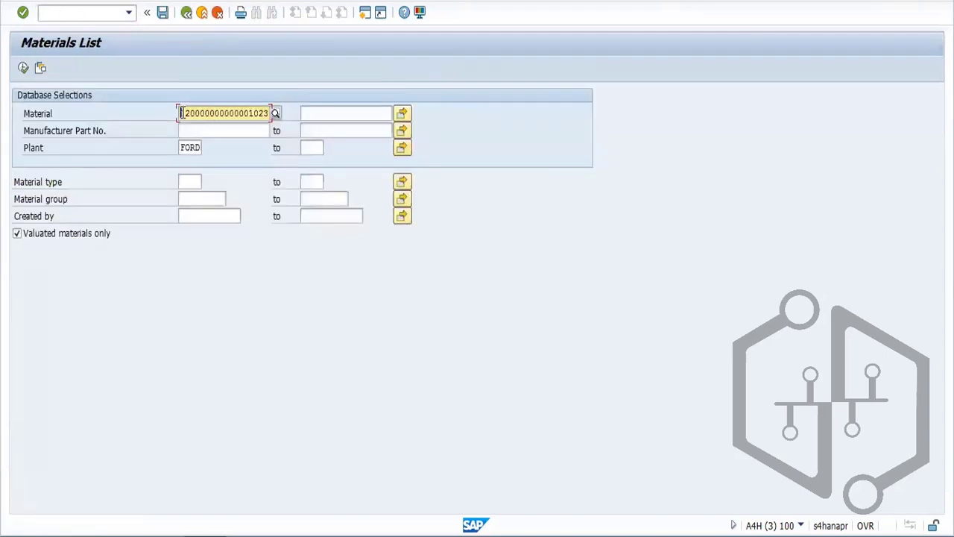
Copy the material number from the materials list selection and return to the price comparison session
left_click_drag(183, 113, 297, 124)
key("ctrl+c")
key("alt+Tab")
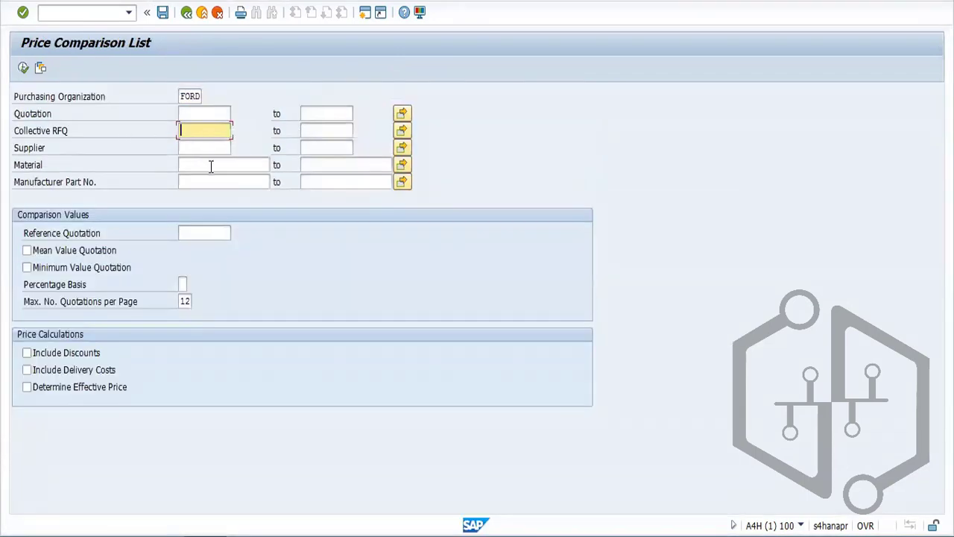
left_click(211, 165)
key("ctrl+v")
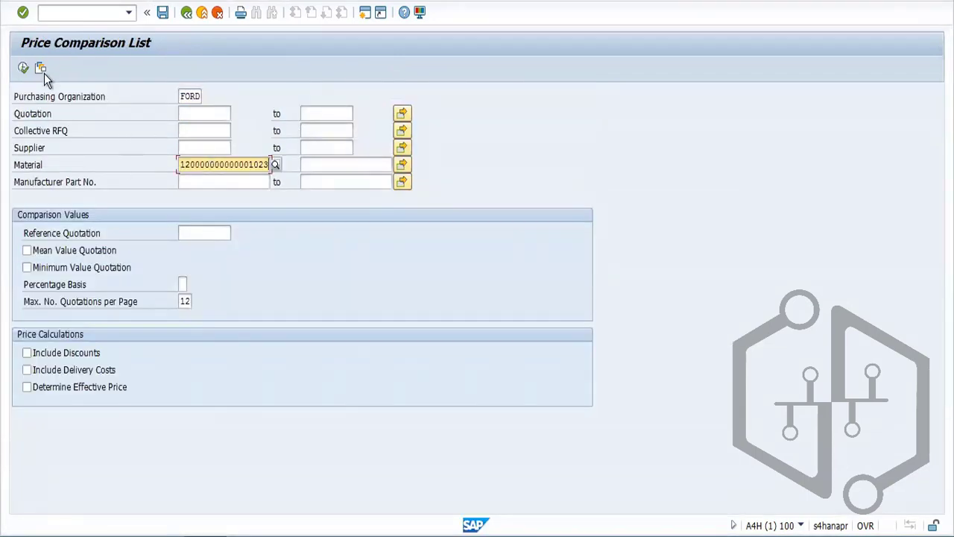
left_click(54, 253)
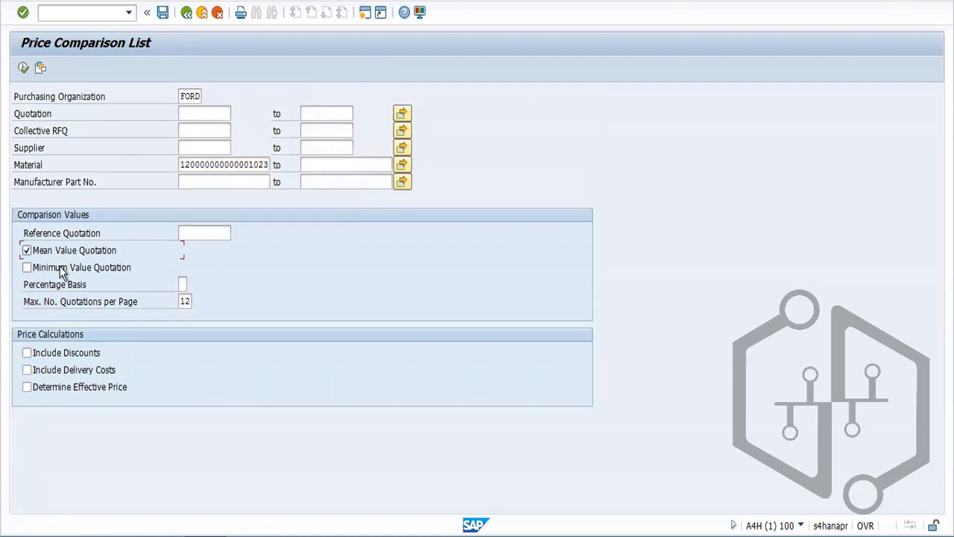
left_click(59, 270)
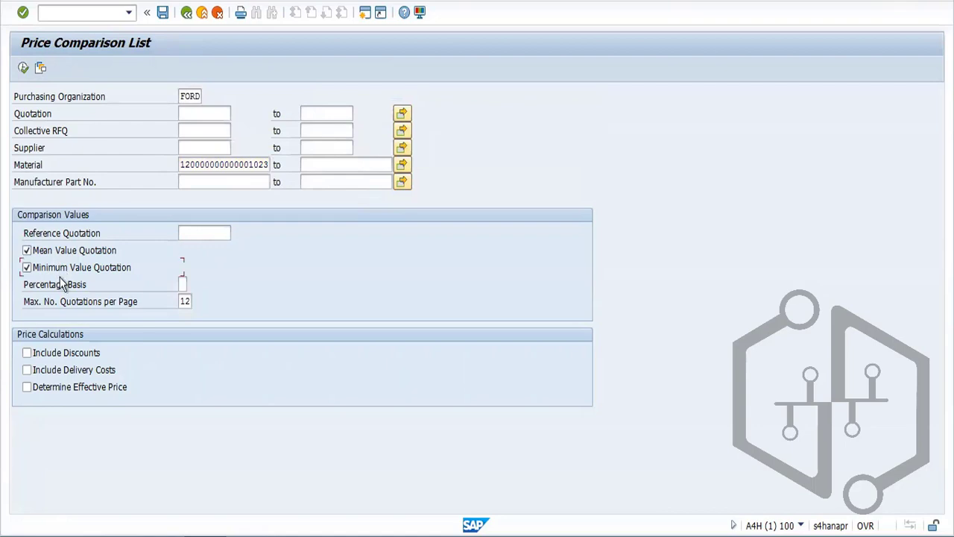
Include discounts, delivery costs and the effective price in the calculations, and try to run the price comparison
left_click(69, 348)
left_click(74, 368)
left_click(74, 386)
left_click(22, 69)
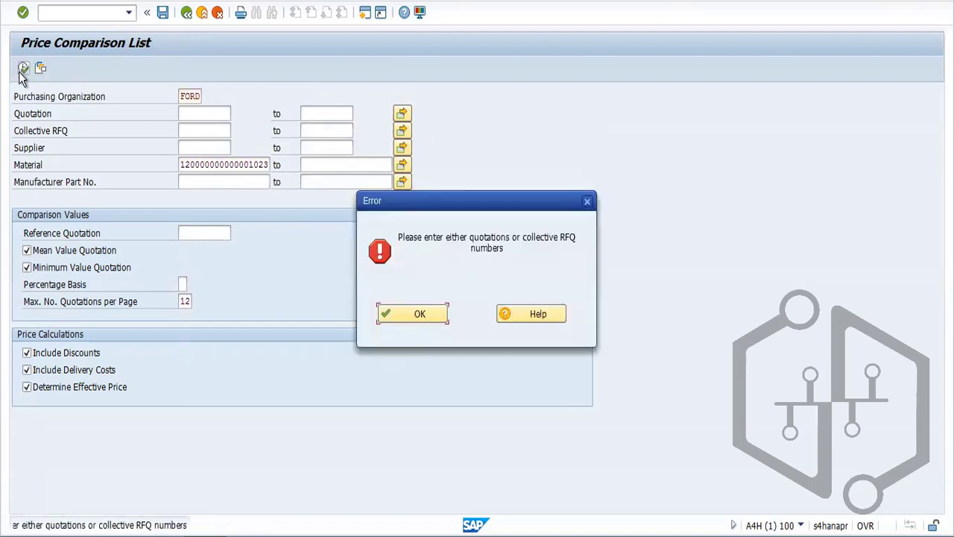
left_click(427, 317)
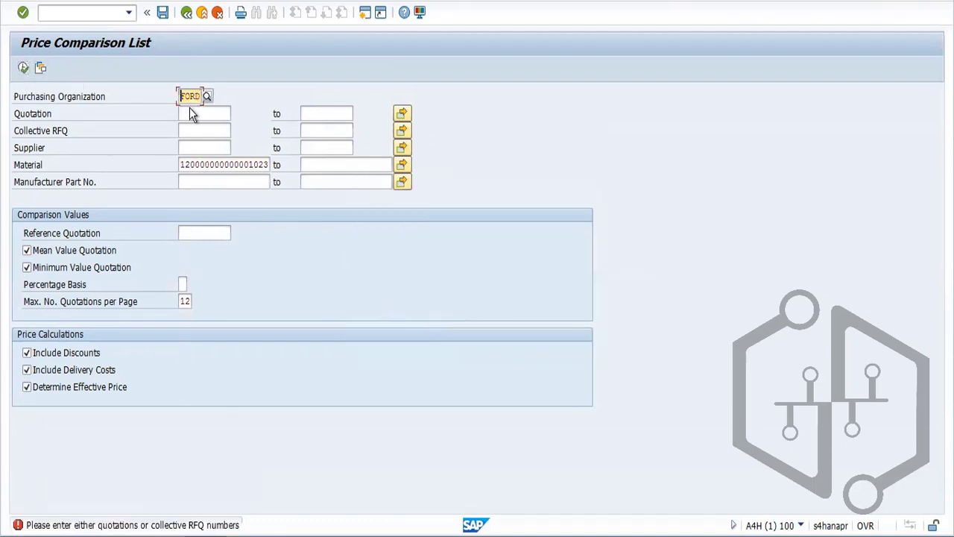
left_click(188, 146)
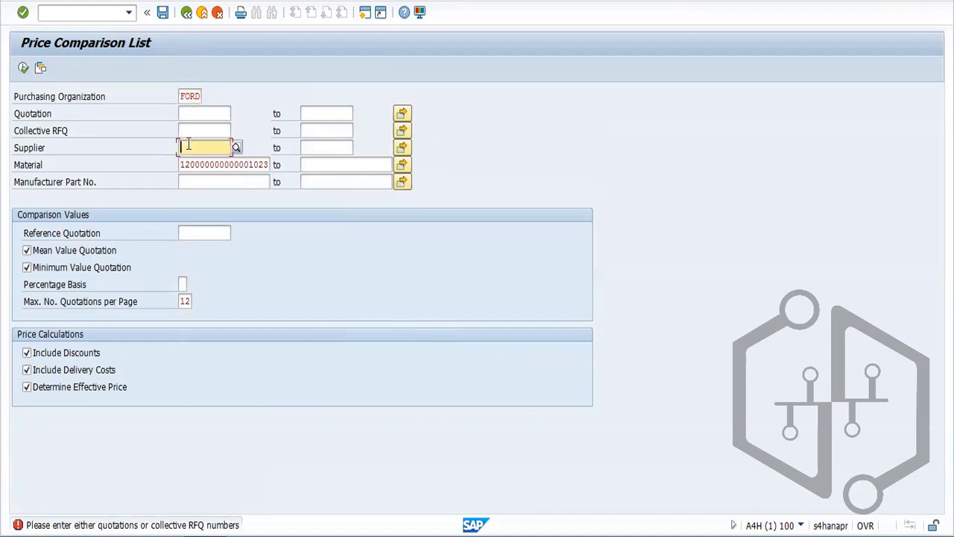
type("12")
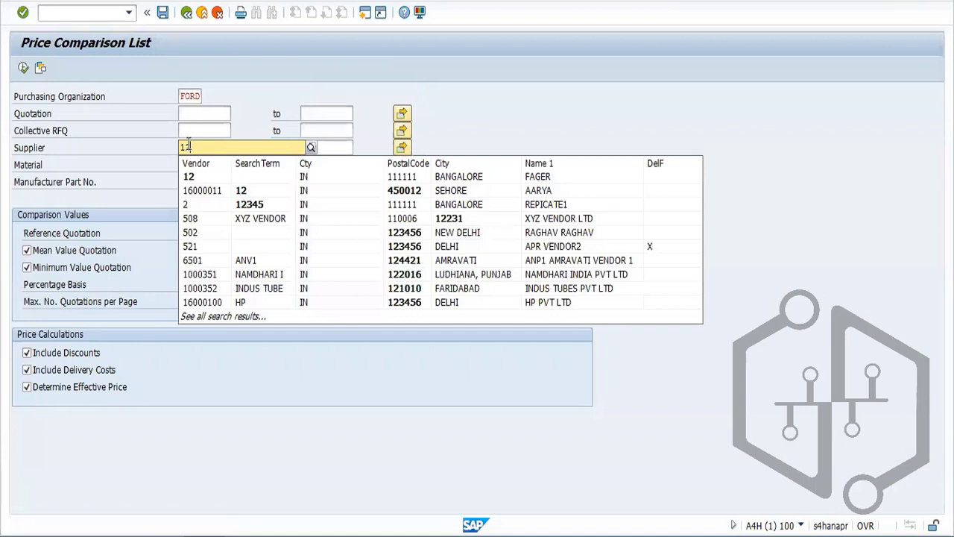
key("BackSpace")
key("BackSpace")
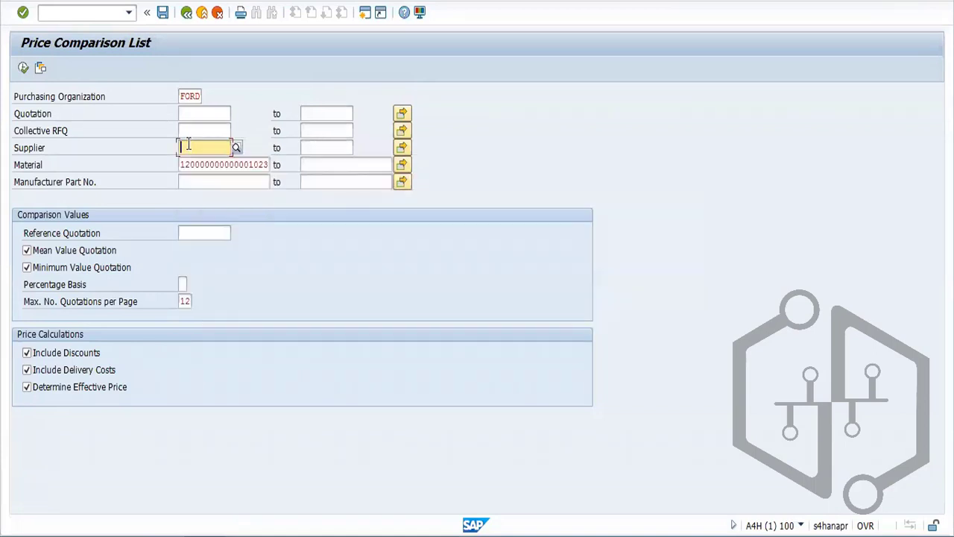
Restrict the comparison to quotations 12700 to 12701 and run the price comparison list
left_click(205, 113)
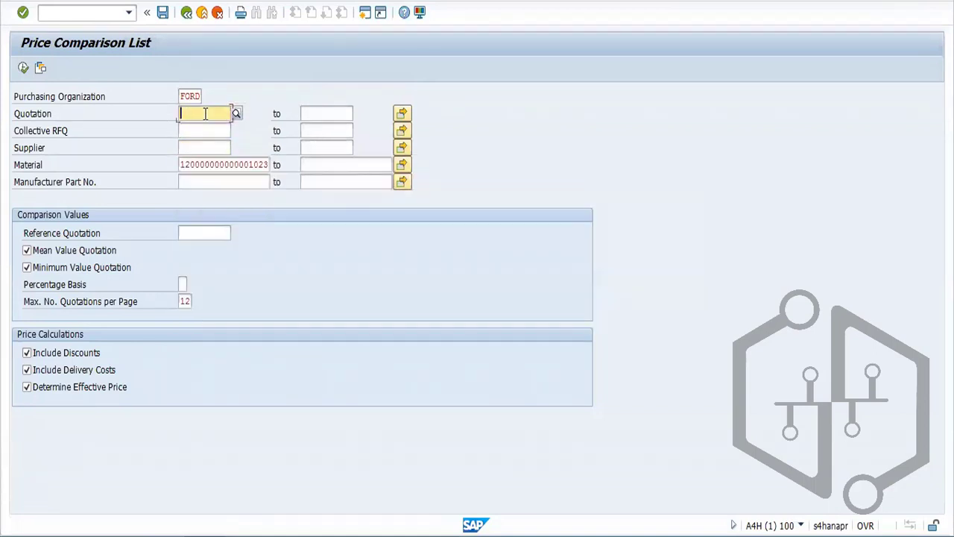
type("12700")
key("Tab")
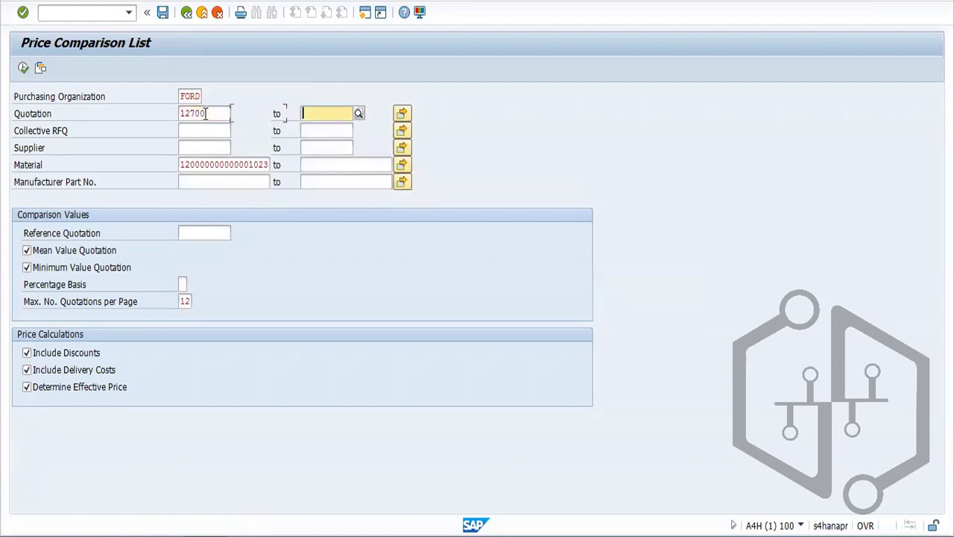
type("12701")
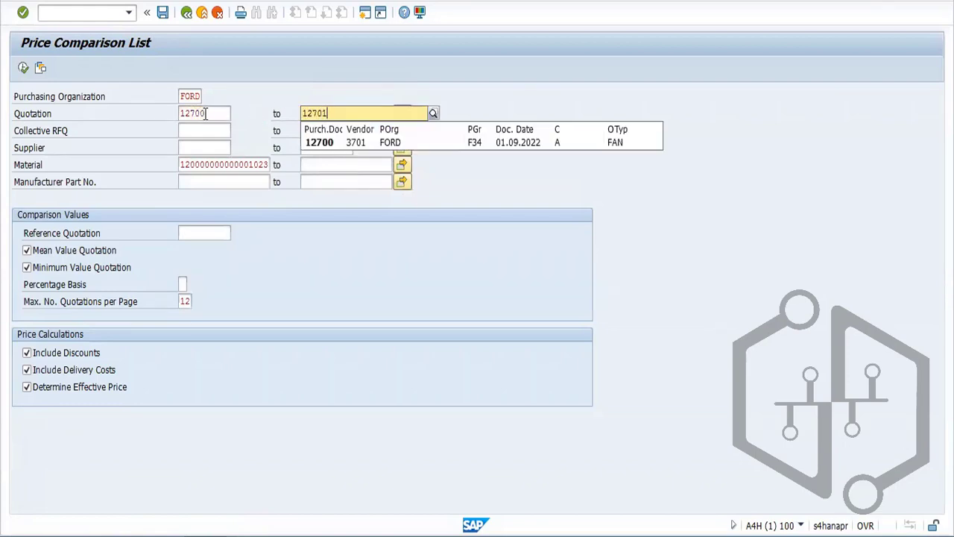
key("F8")
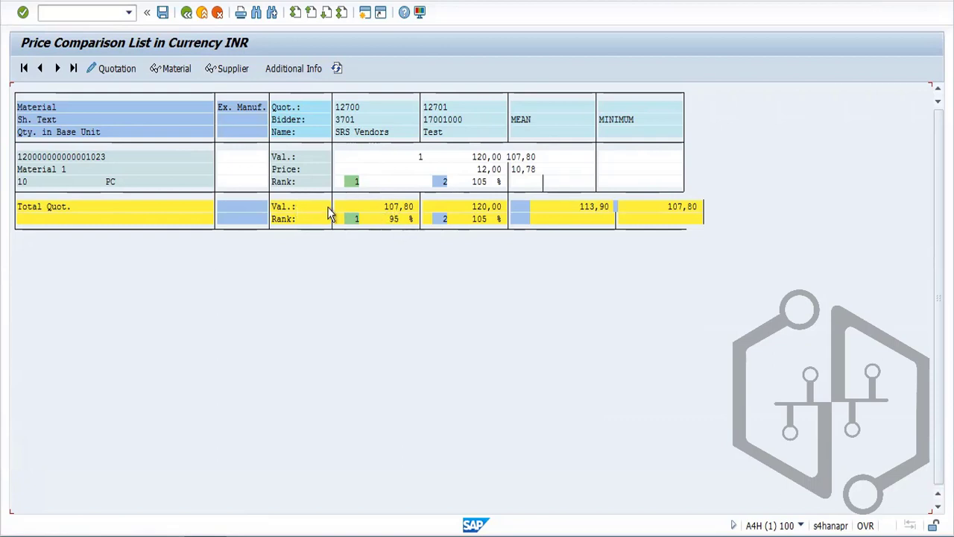
Open quotation 12700 from the comparison, mark its item 10 as rejected and save it despite the missing message record
left_click(438, 223)
double_click(345, 109)
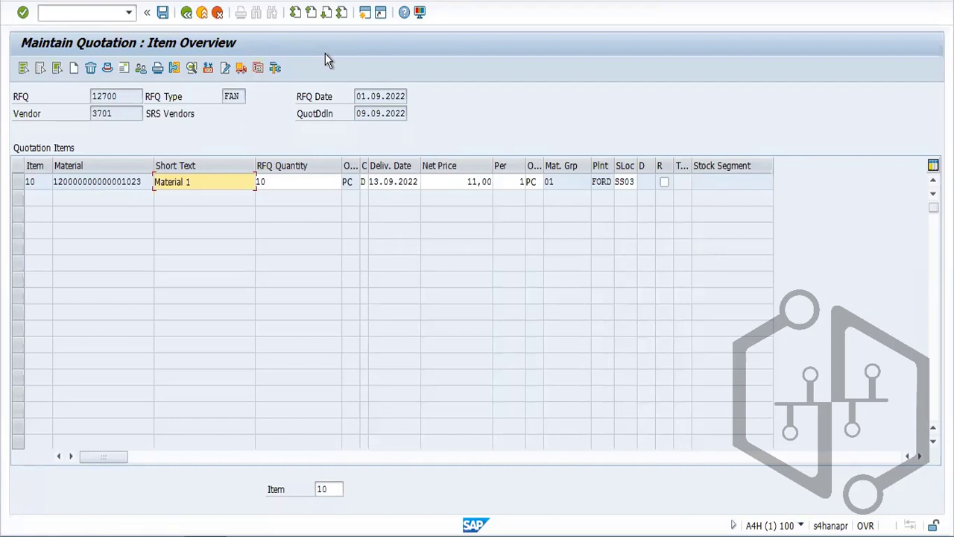
left_click(663, 183)
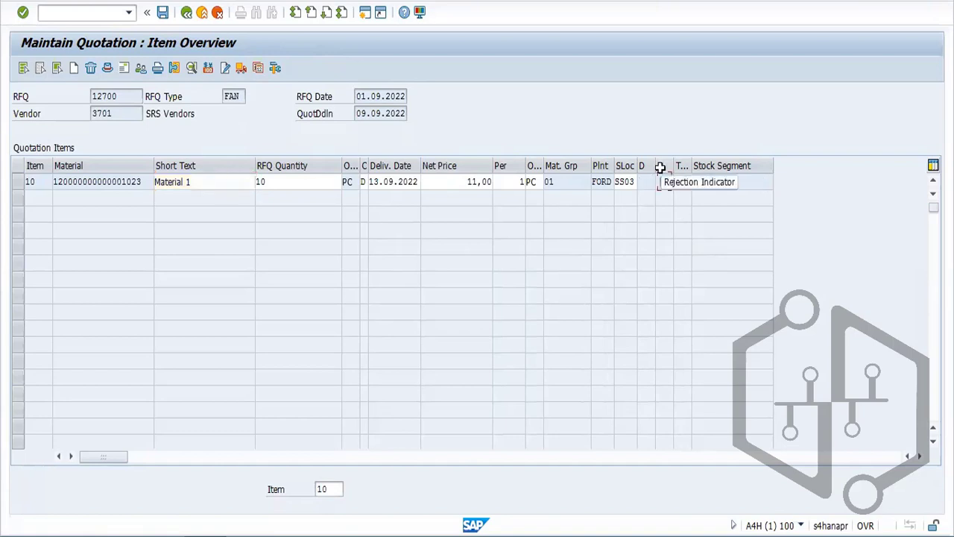
left_click(163, 13)
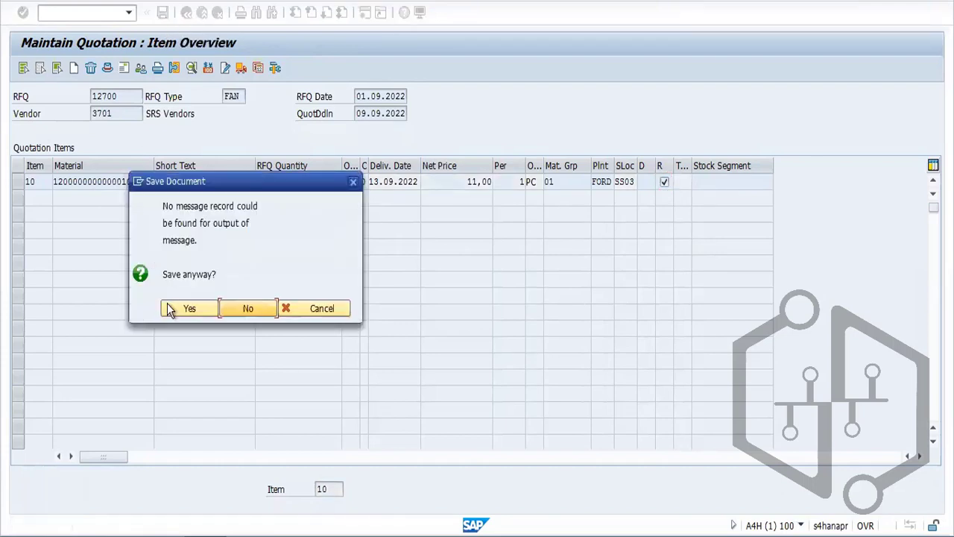
left_click(200, 311)
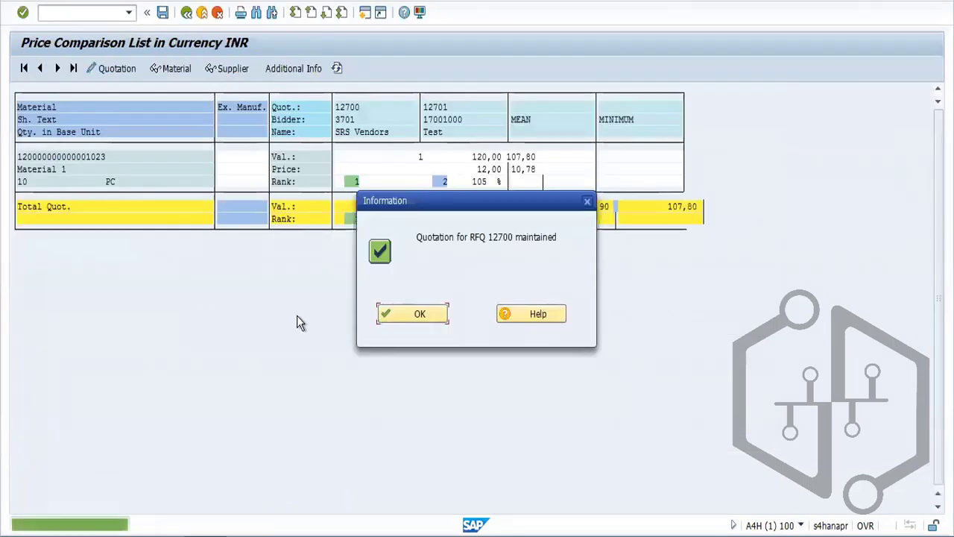
left_click(419, 314)
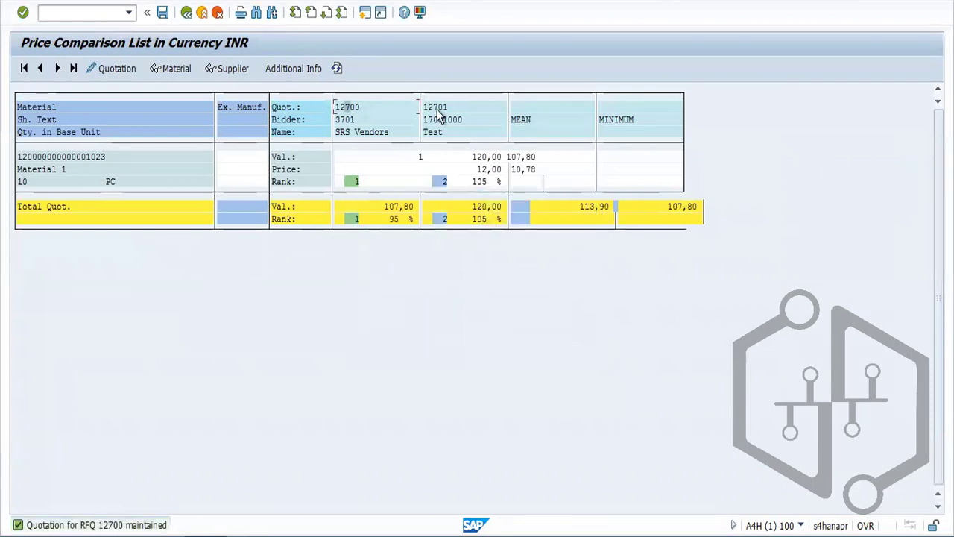
Open quotation 12701, set item 10's info record update to A (Update with or without plant) and save it
double_click(437, 108)
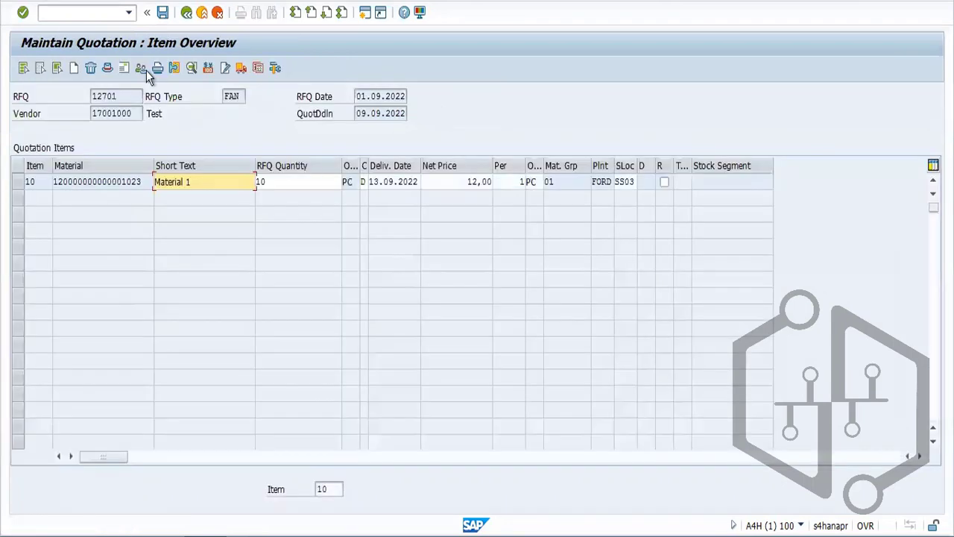
left_click(18, 181)
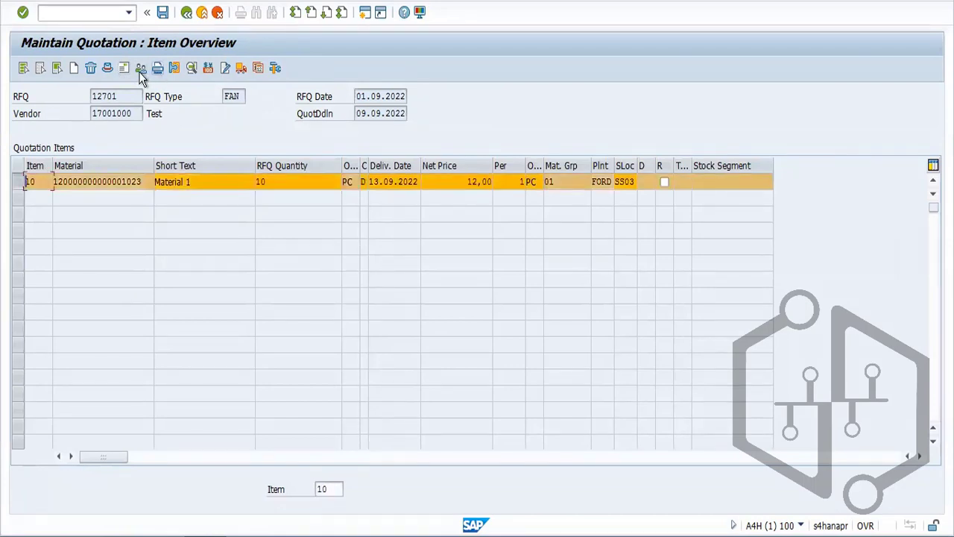
left_click(178, 69)
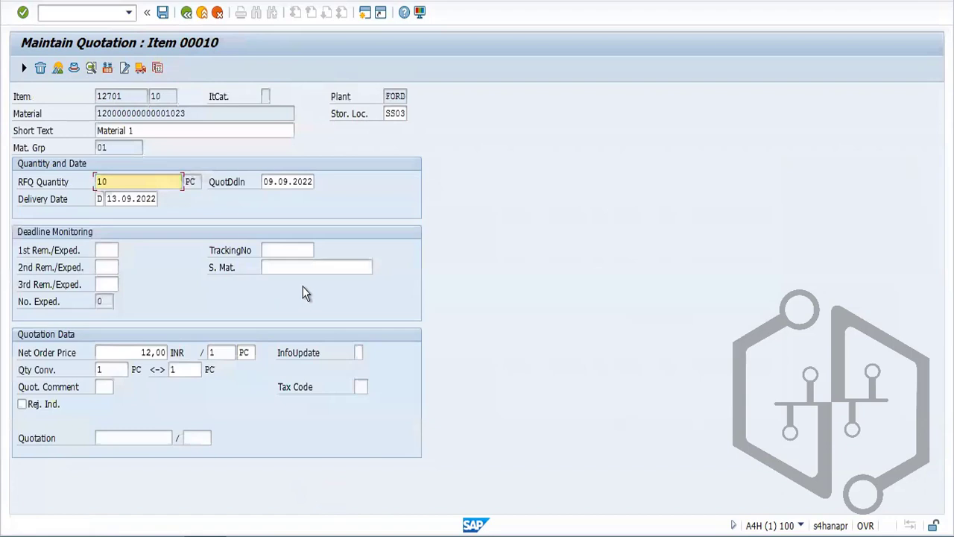
left_click(357, 353)
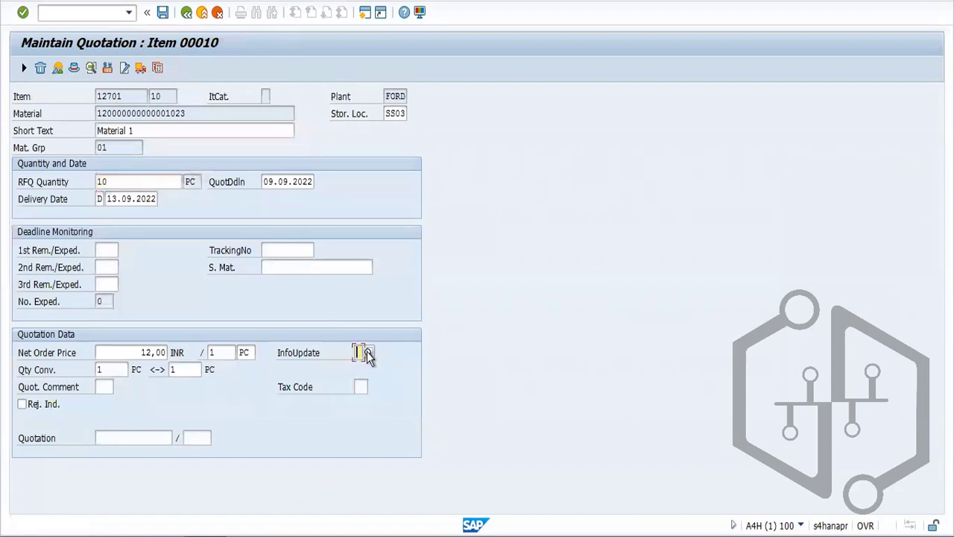
left_click(367, 353)
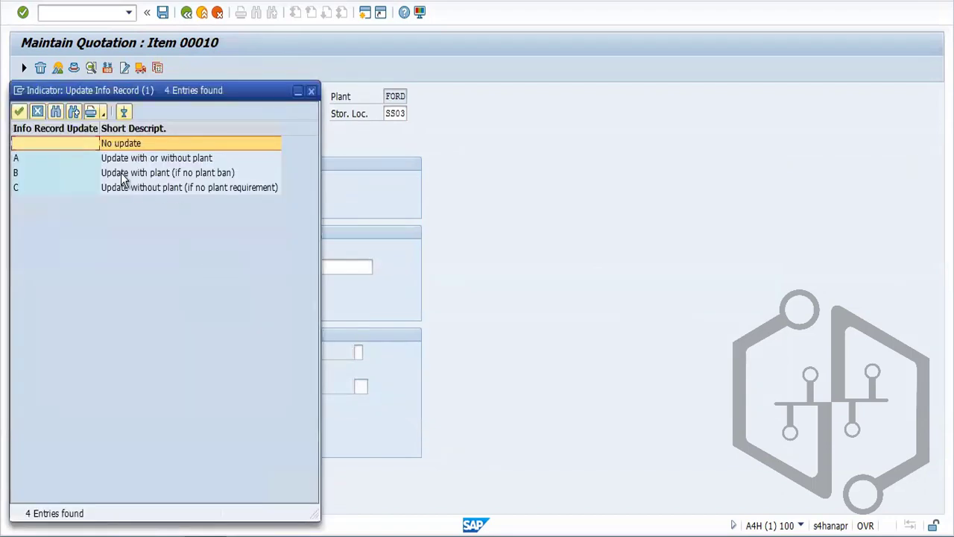
double_click(143, 158)
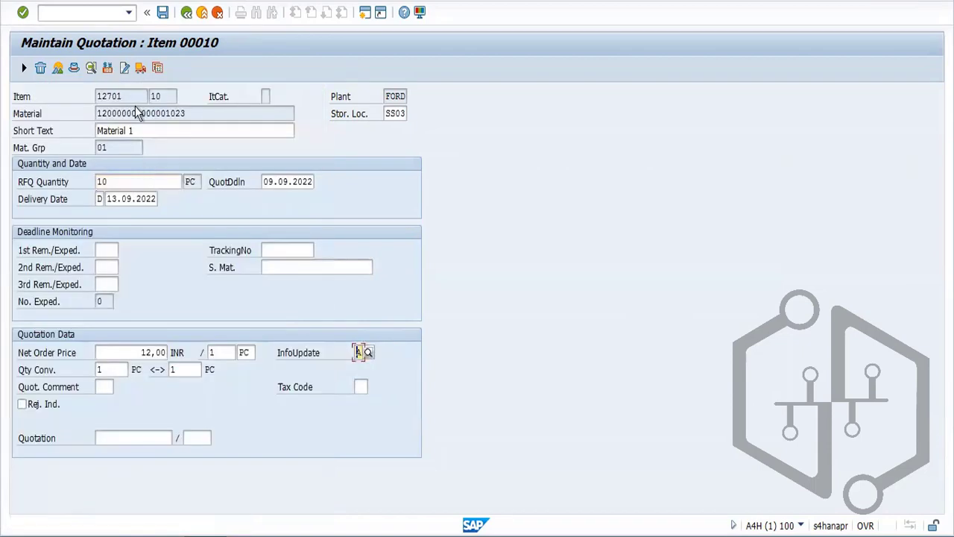
left_click(163, 14)
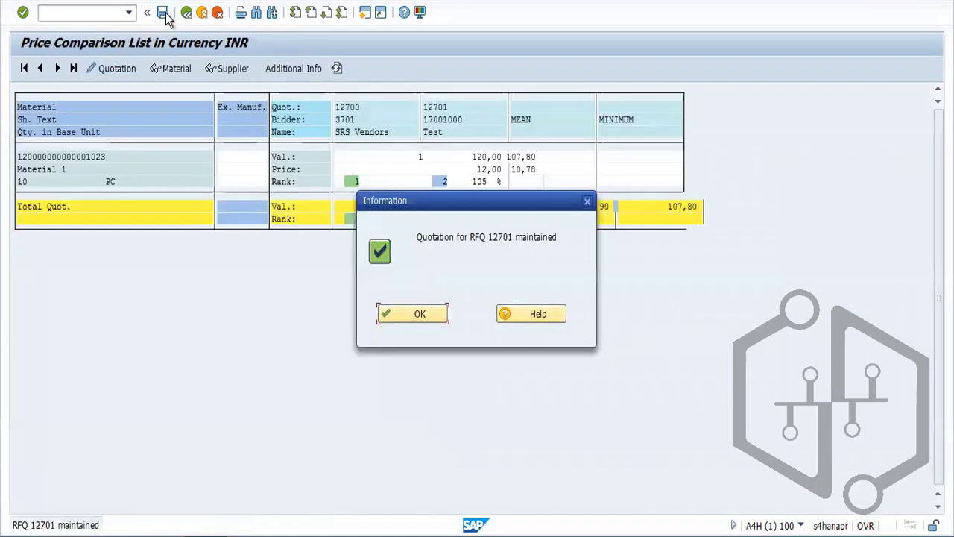
left_click(421, 313)
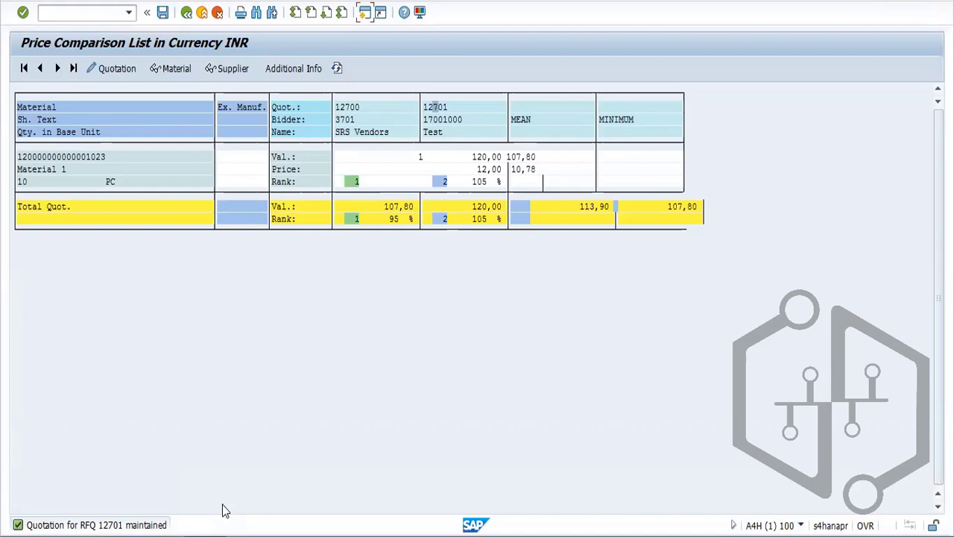
left_click(159, 20)
left_click(423, 313)
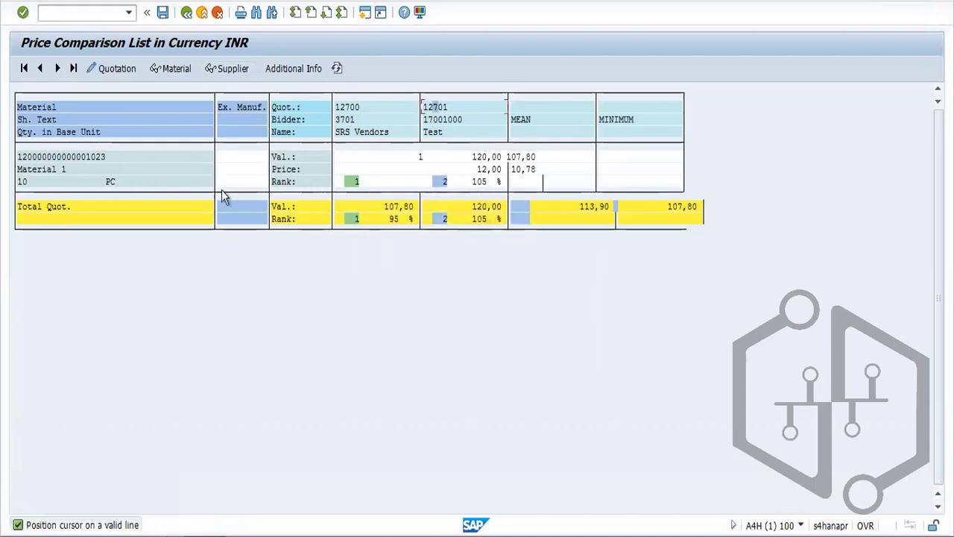
Leave the price comparison result and go to the General Table Display transaction
left_click(186, 13)
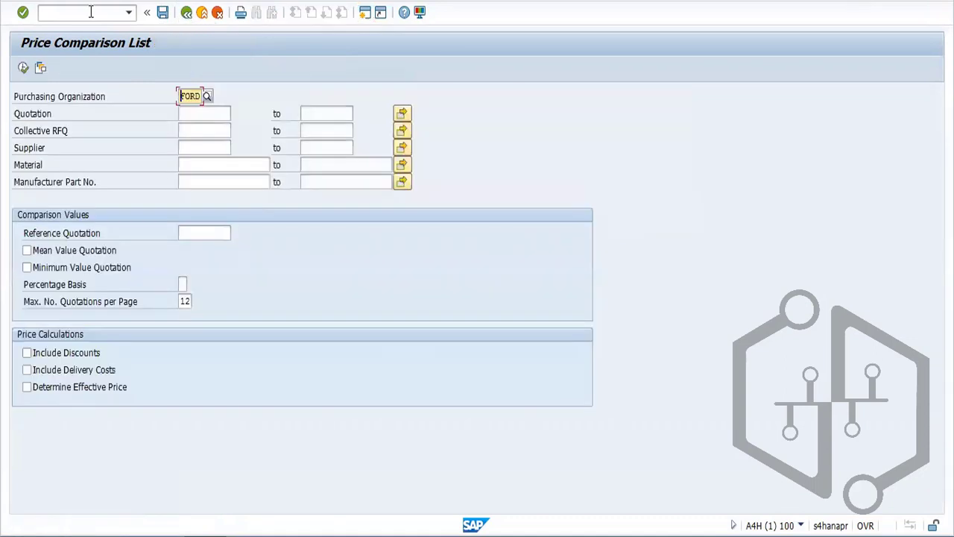
left_click(91, 13)
type("/nme49")
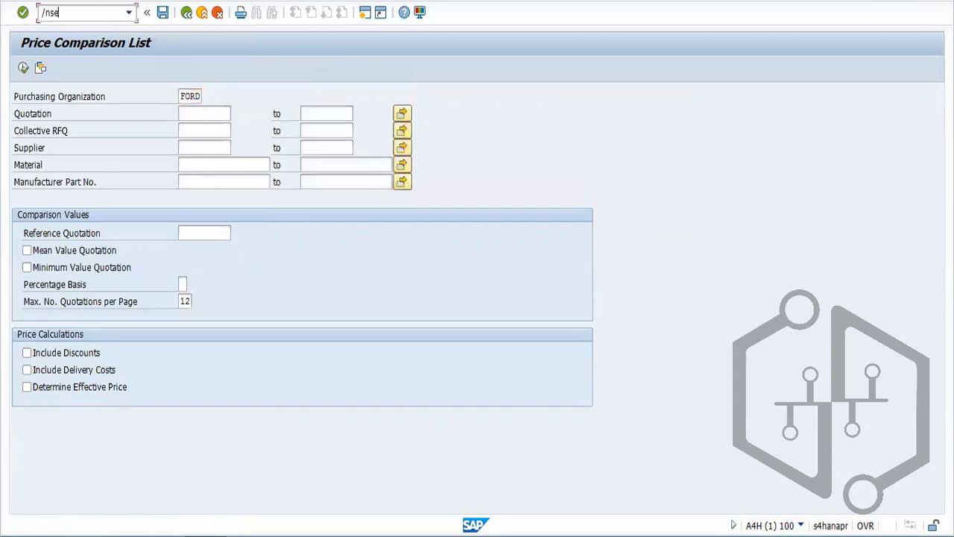
key("Return")
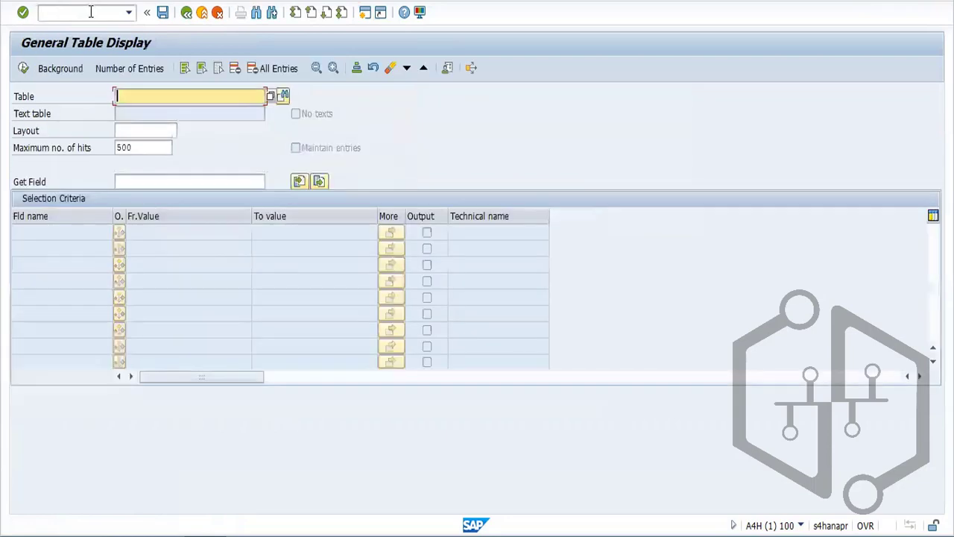
Display the entries of table EKKO whose document type is FAN
type("ekko")
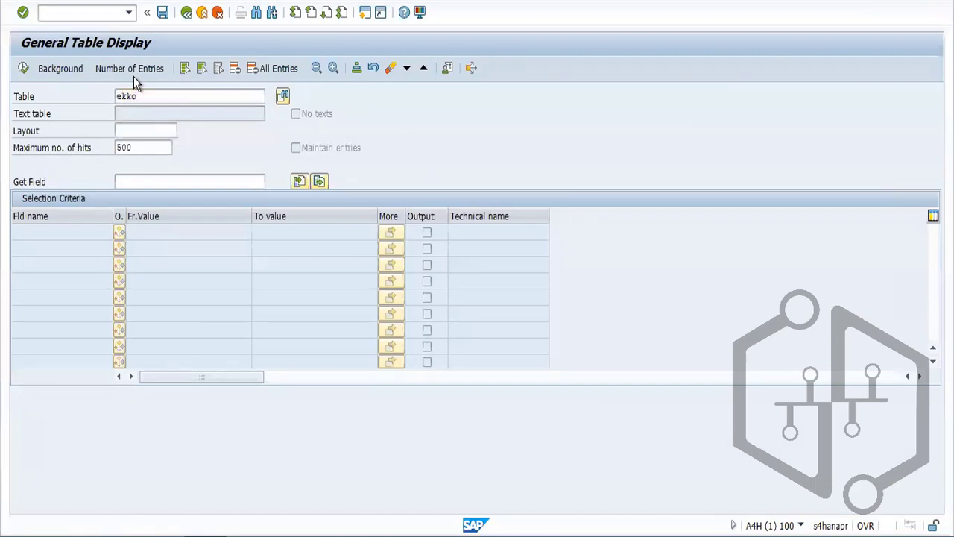
key("Return")
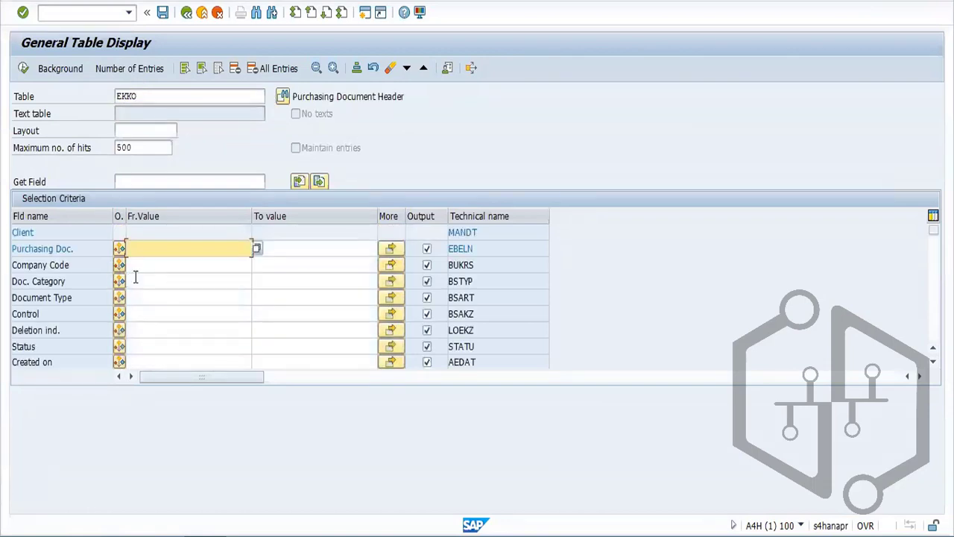
left_click(147, 296)
type("FAN")
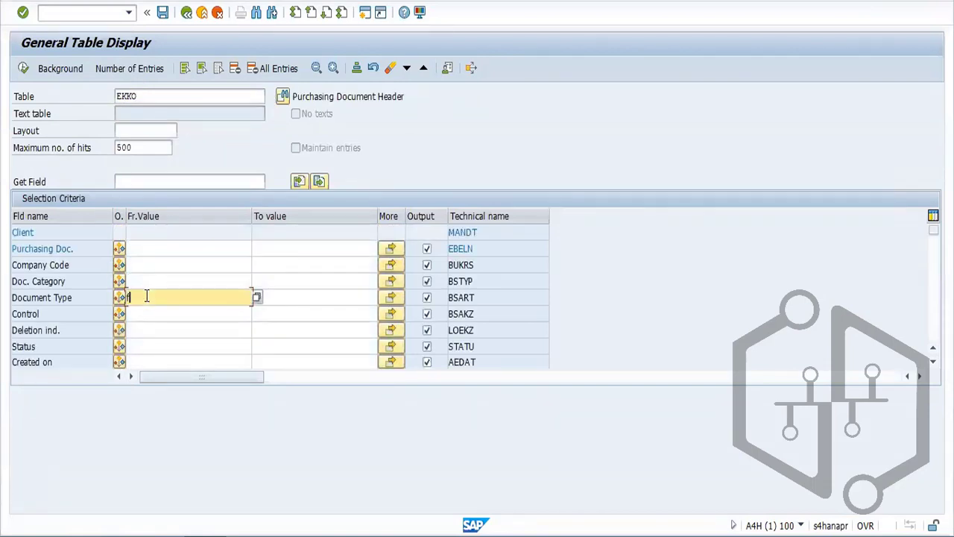
left_click(24, 69)
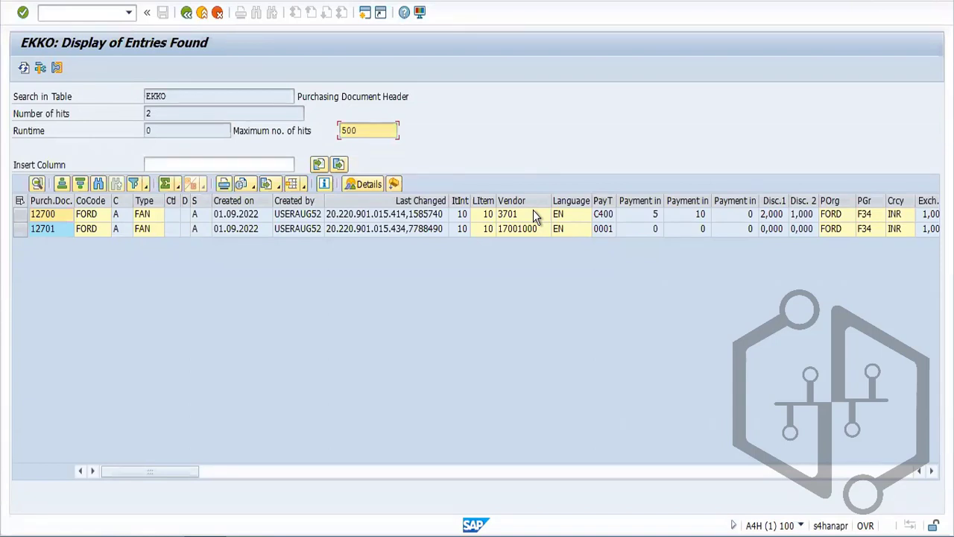
Leave the EKKO results and switch to the Word notes to view the list of RFQ transactions and tables
left_click(186, 12)
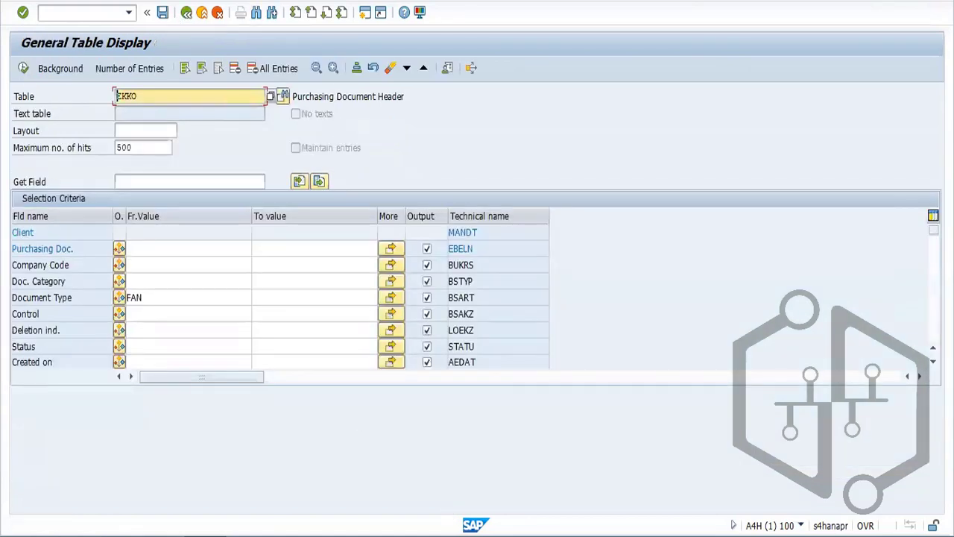
left_click(408, 535)
left_click(484, 441)
scroll(484, 445, "down", 5)
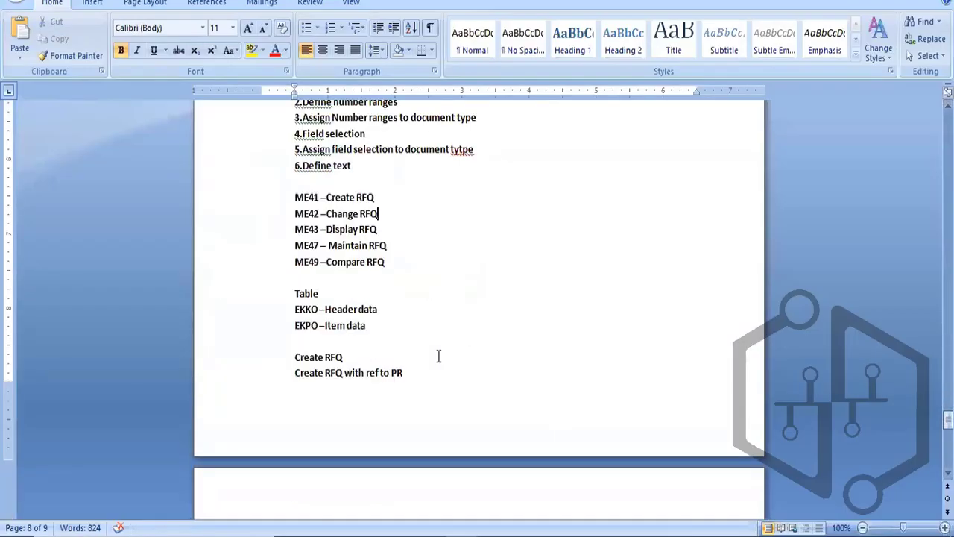
Review the RFQ transactions, the table names and the two RFQ creation methods listed in the Word notes
left_click_drag(295, 197, 368, 245)
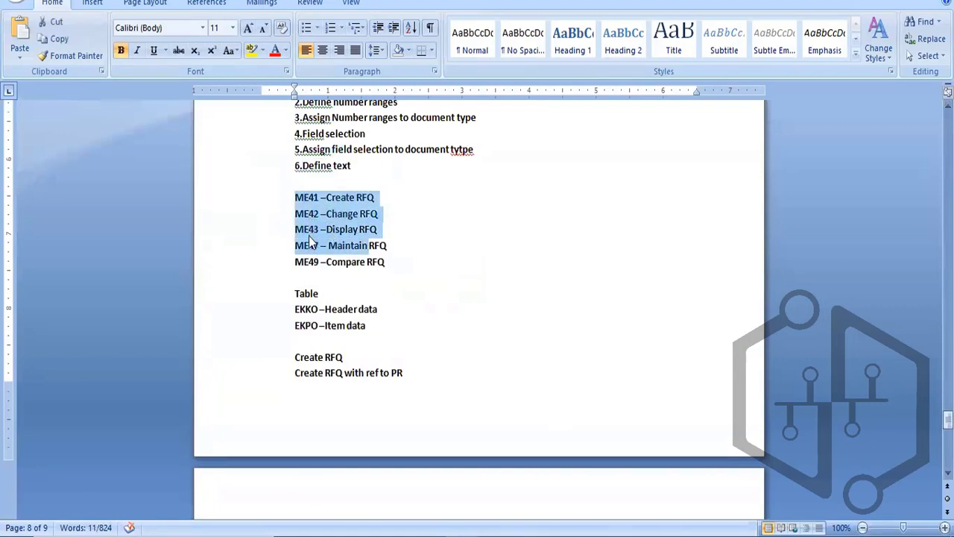
left_click(309, 244)
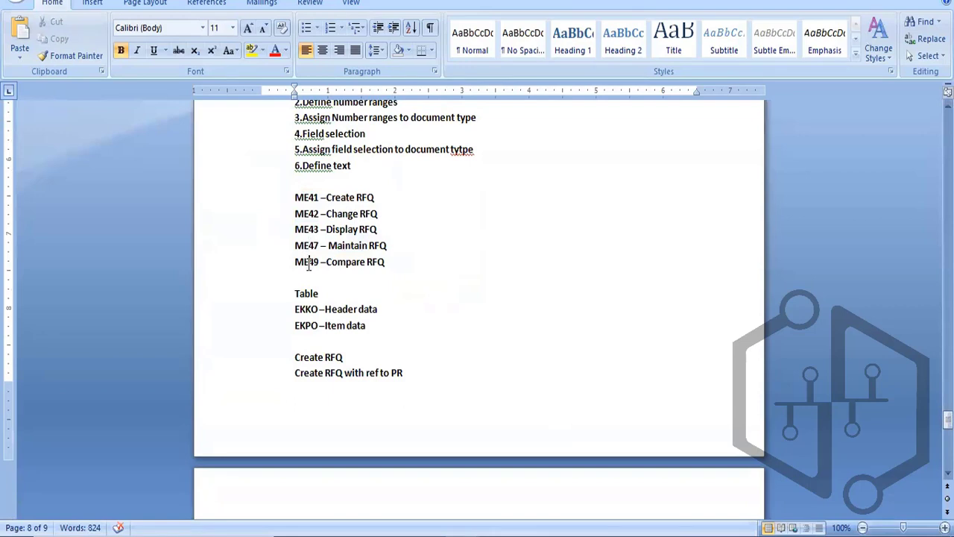
left_click_drag(345, 326, 246, 276)
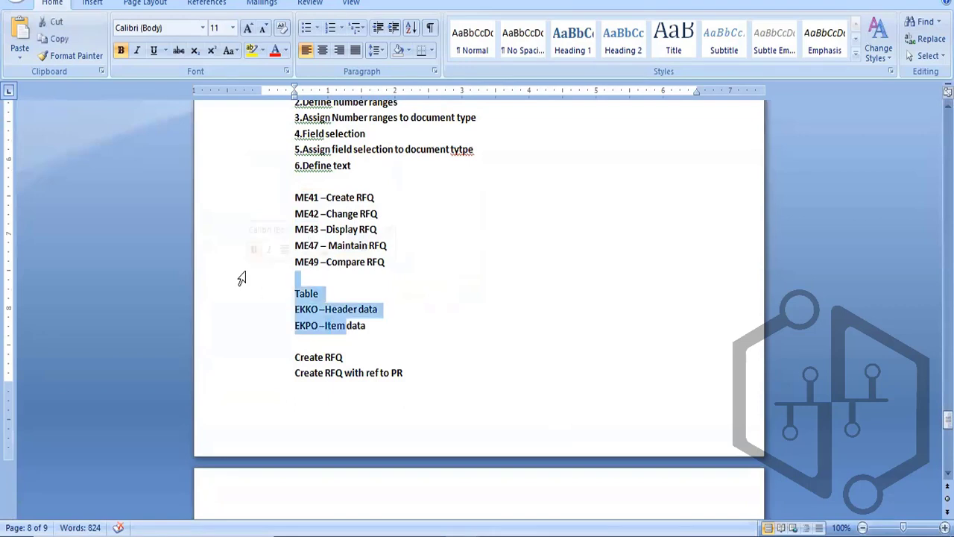
left_click_drag(346, 357, 432, 373)
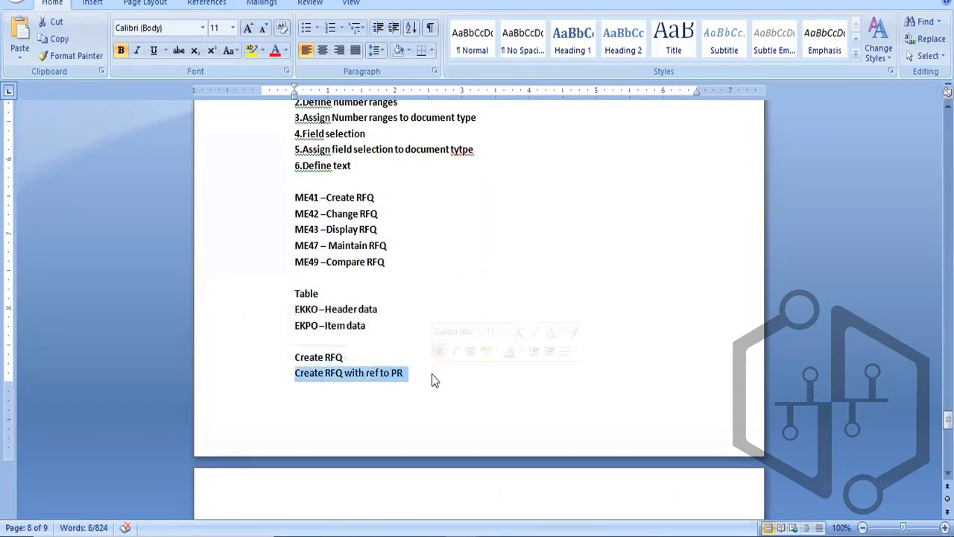
Switch back to SAP and start the Create RFQ transaction ME41
key("alt+Tab")
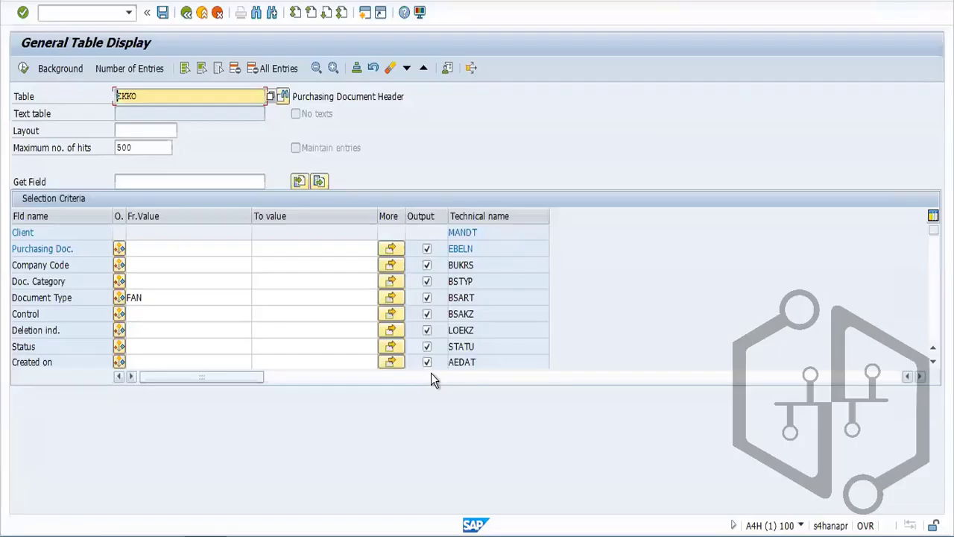
left_click(85, 11)
type("/nme41")
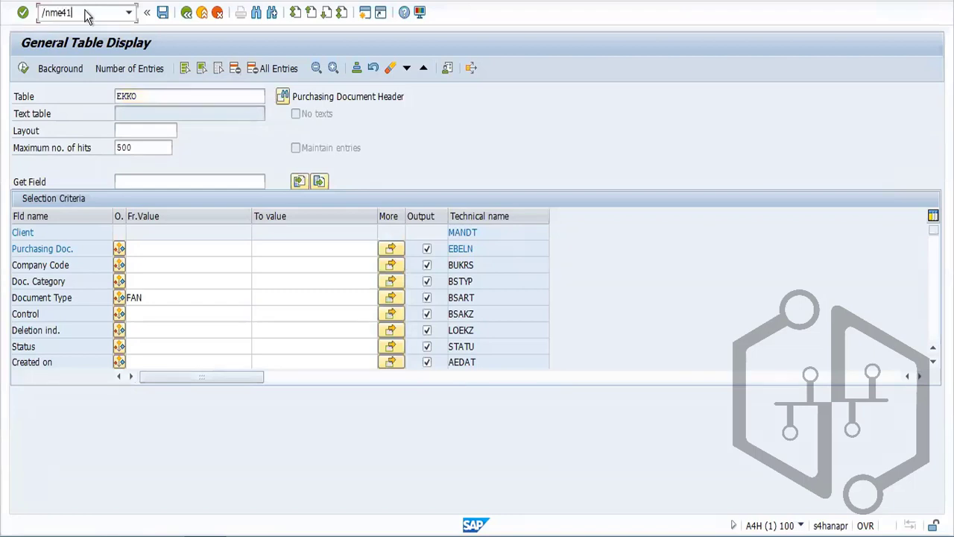
key("Return")
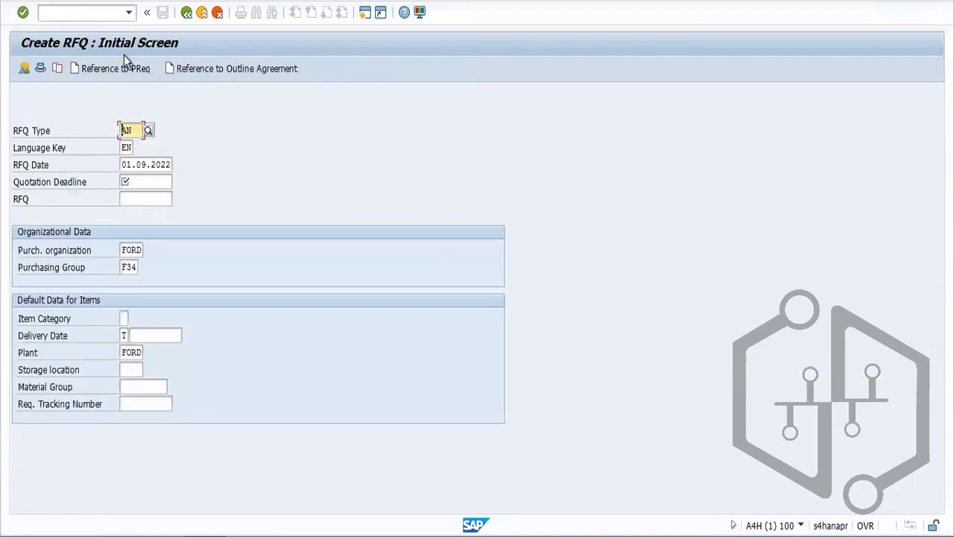
Set the RFQ's quotation deadline to 09.09.2022 and view the selection for referencing a purchase requisition, then close it
left_click(143, 182)
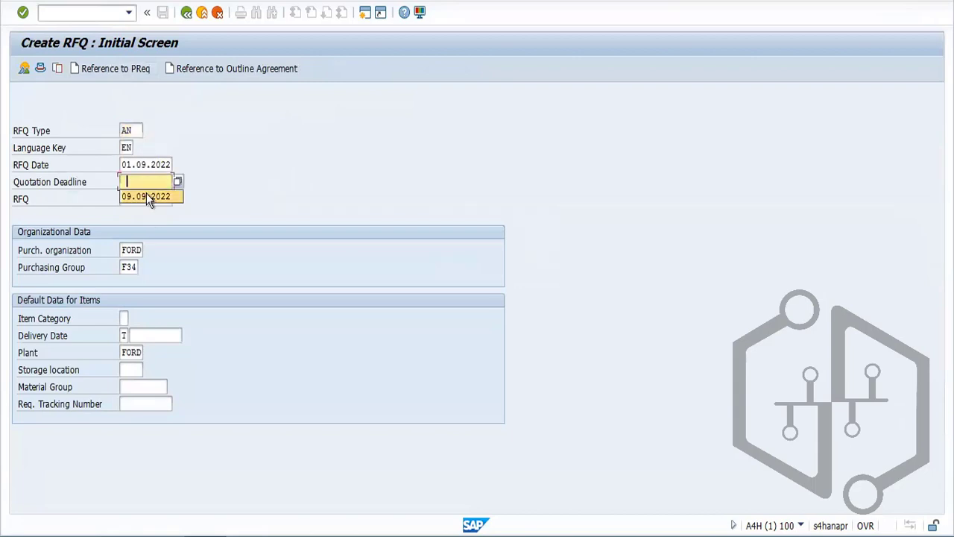
left_click(147, 193)
key("Return")
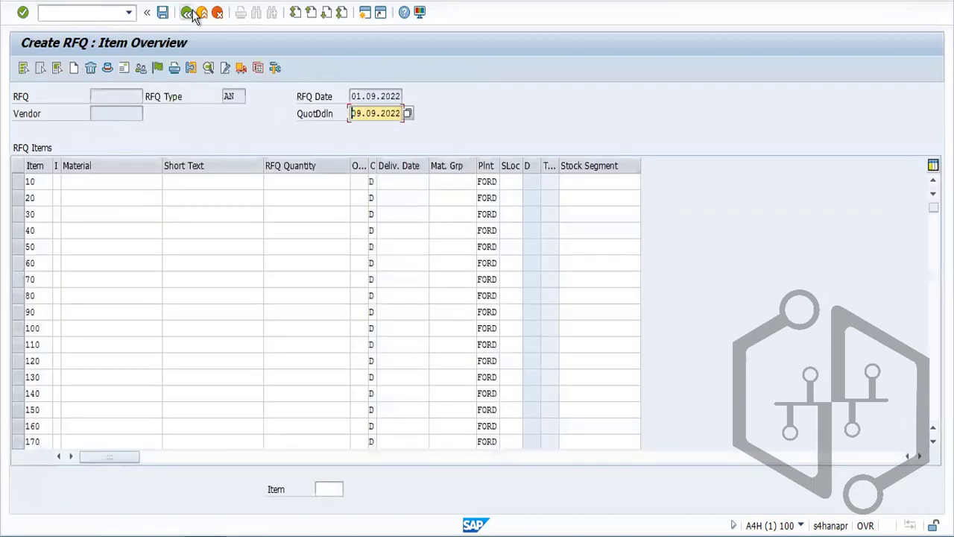
left_click(186, 12)
left_click(144, 182)
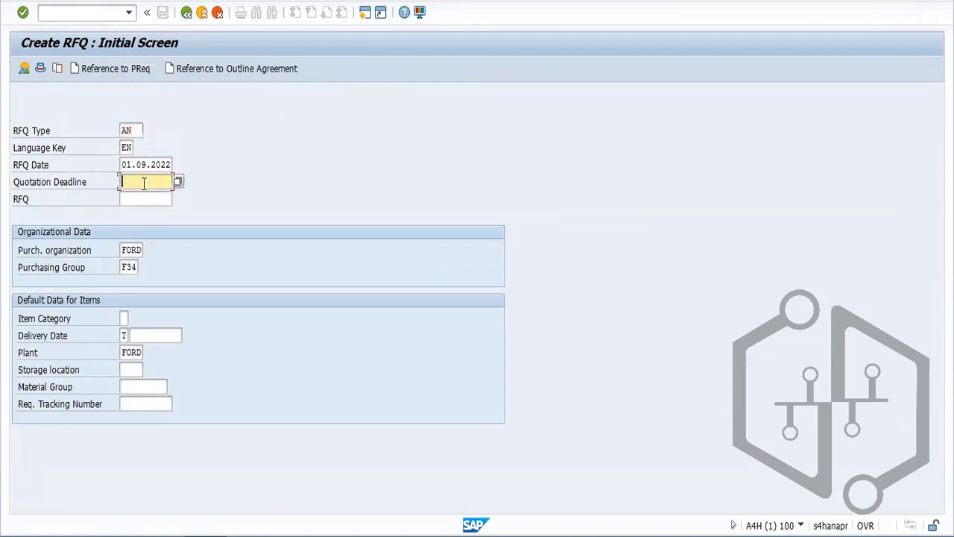
left_click(144, 197)
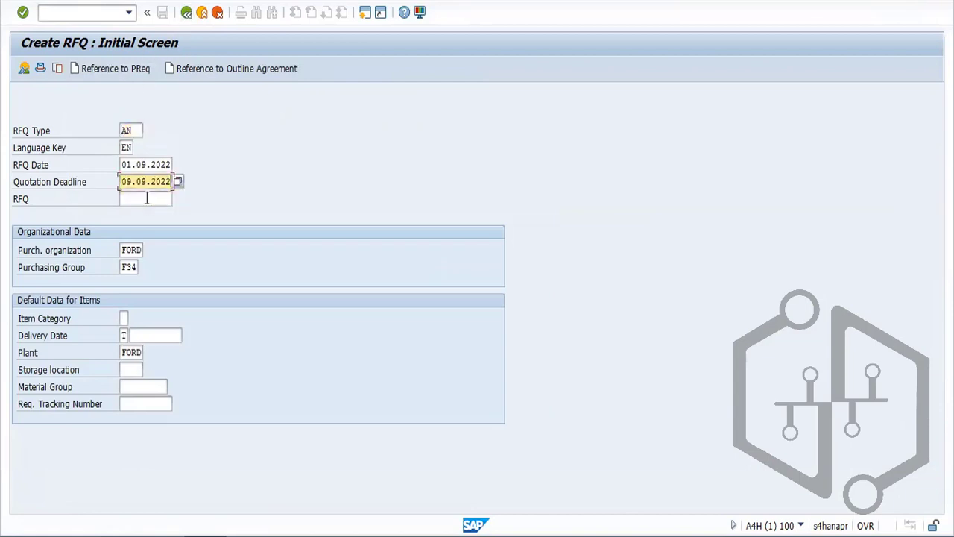
left_click(120, 69)
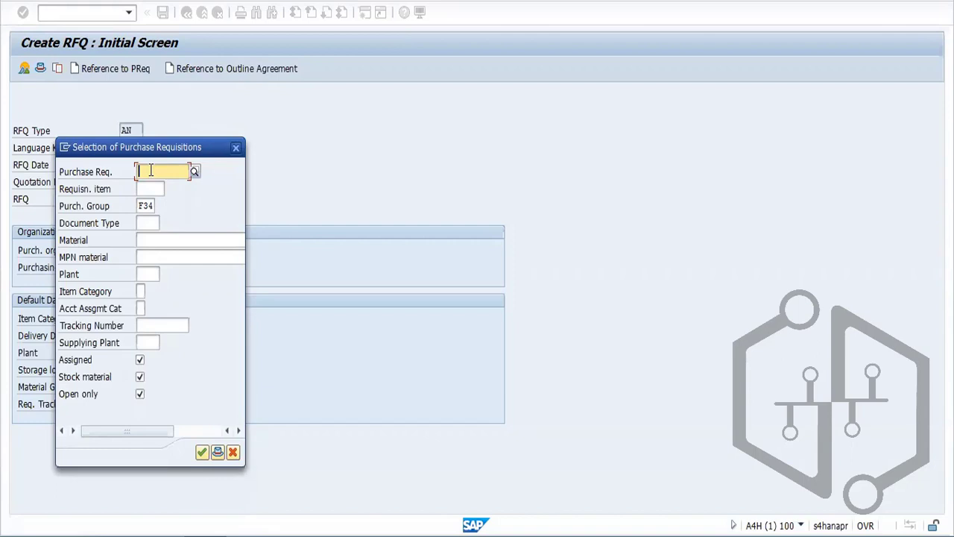
left_click(233, 452)
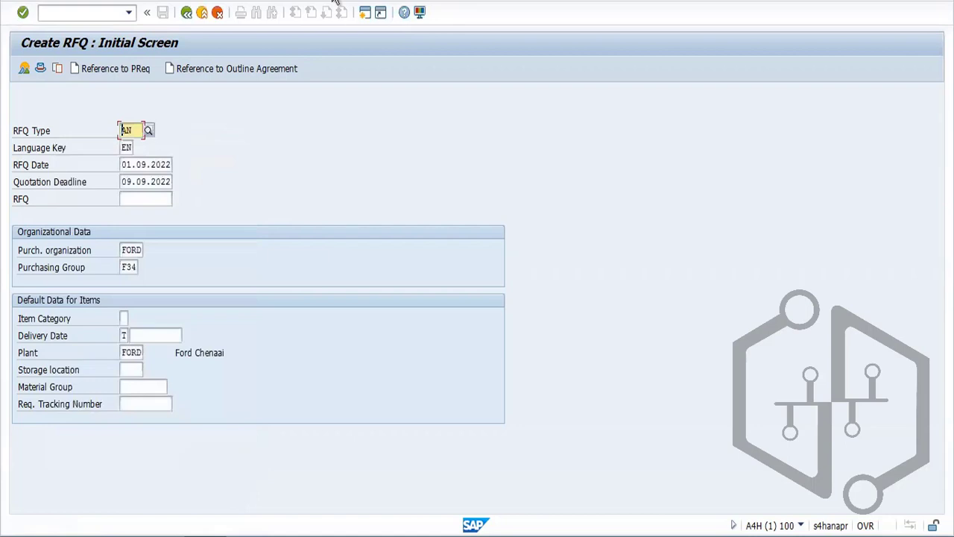
Open a new SAP session and start transaction ME51N, keeping the document type NB Purchase Requisition
left_click(364, 13)
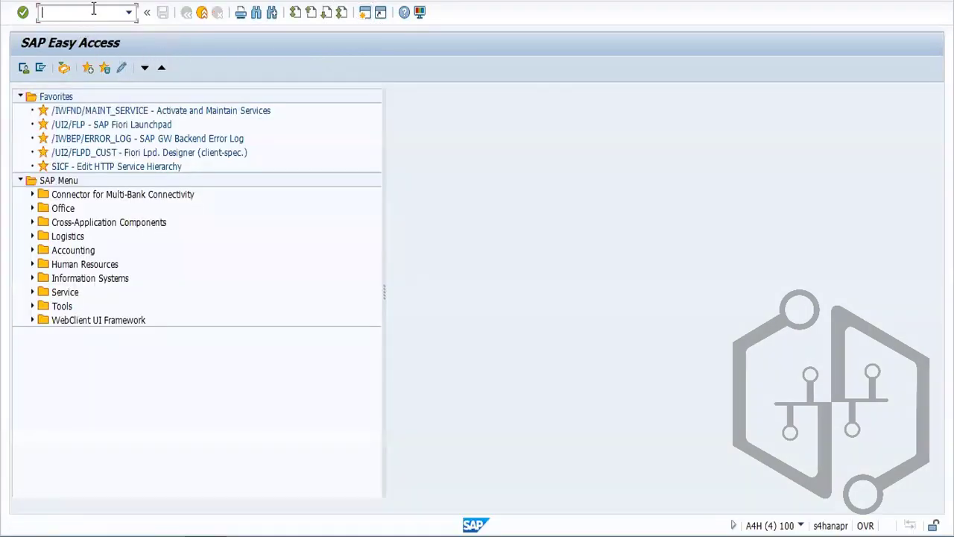
type("me51n")
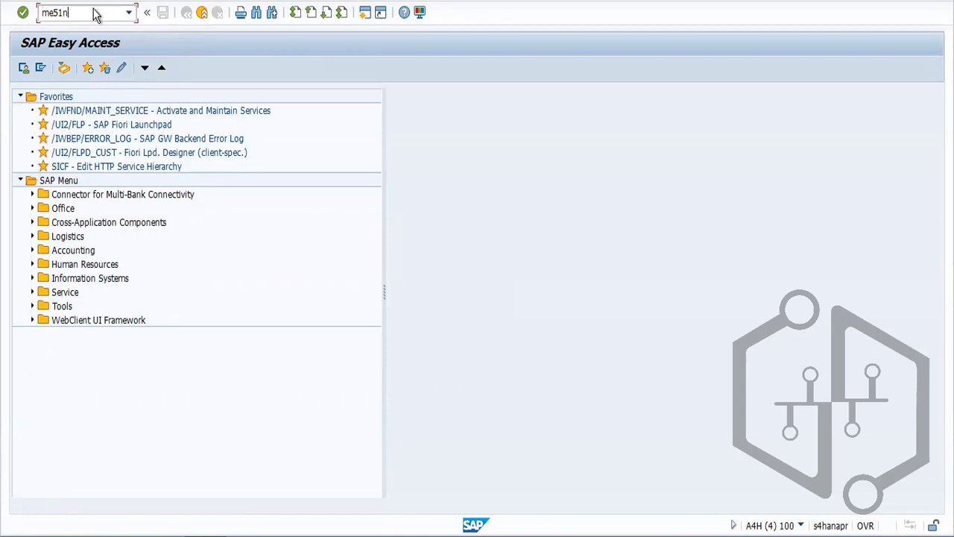
key("Return")
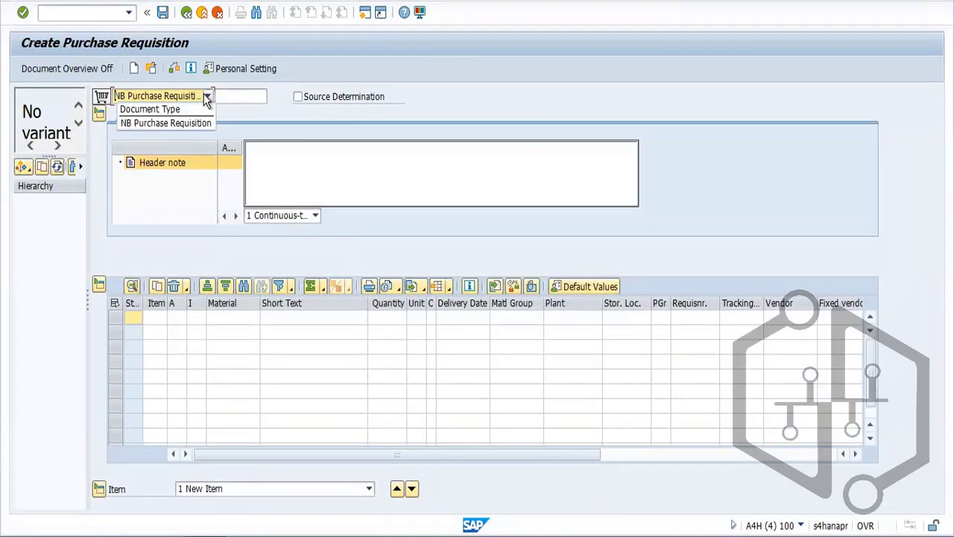
left_click(207, 97)
left_click(285, 138)
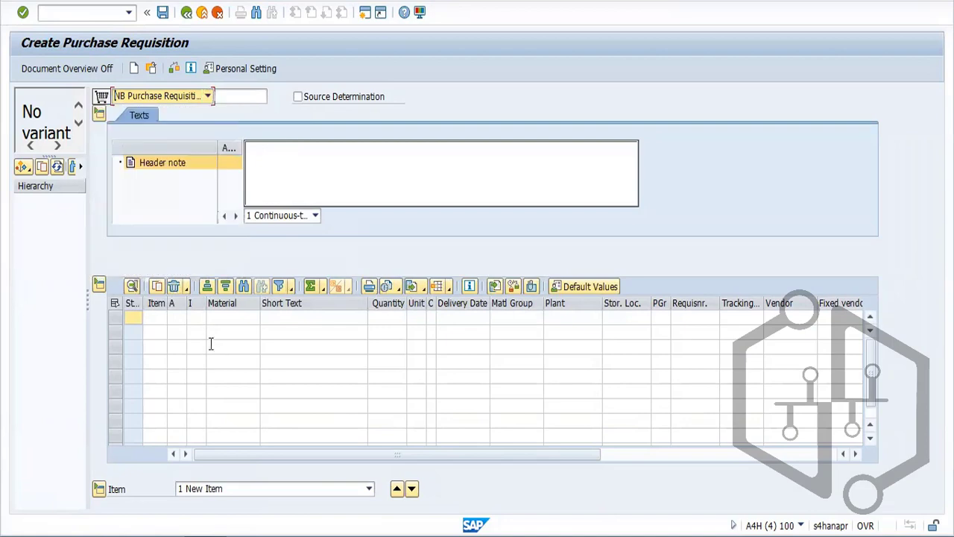
left_click(220, 319)
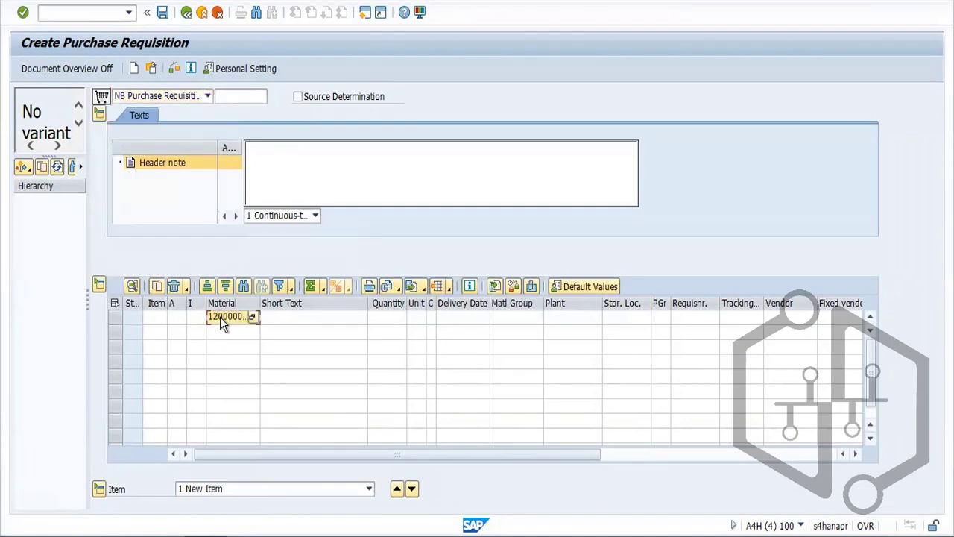
key("Return")
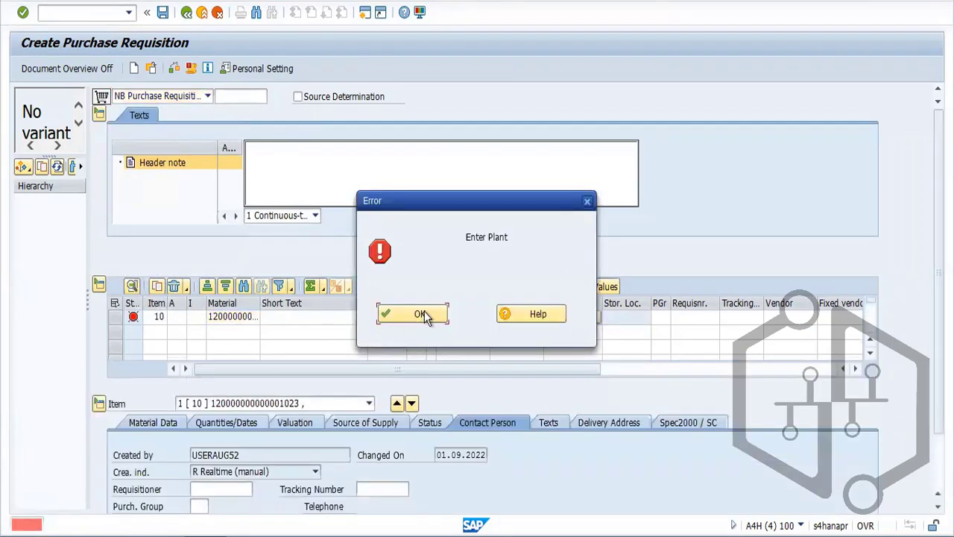
left_click(422, 315)
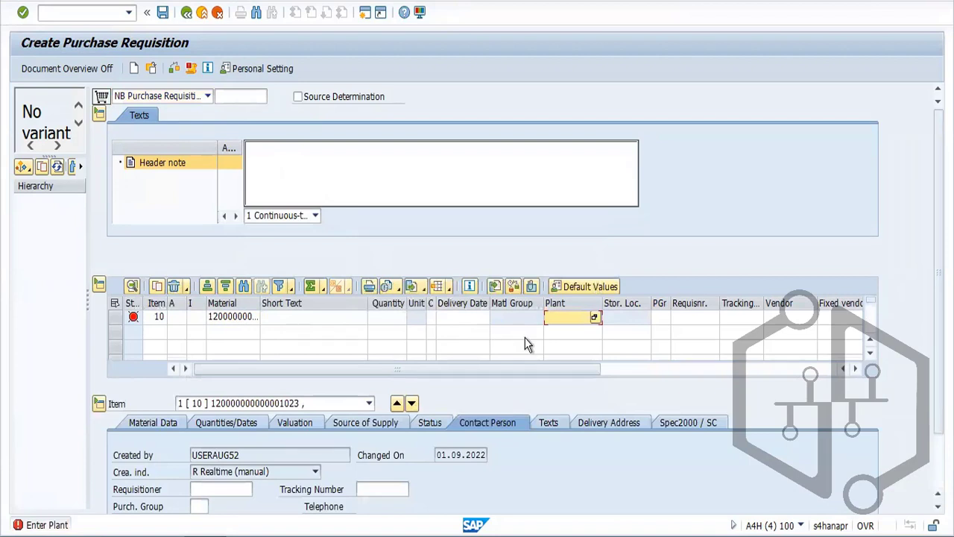
type("ford")
key("Return")
Set the requisition item's quantity to 1, accept the delivery date and save the purchase requisition
left_click(407, 316)
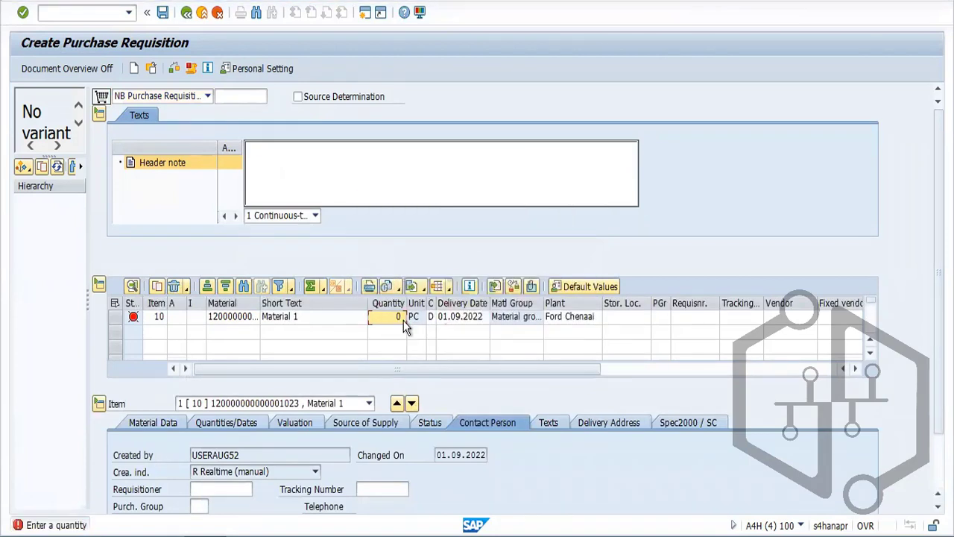
type("10")
key("Return")
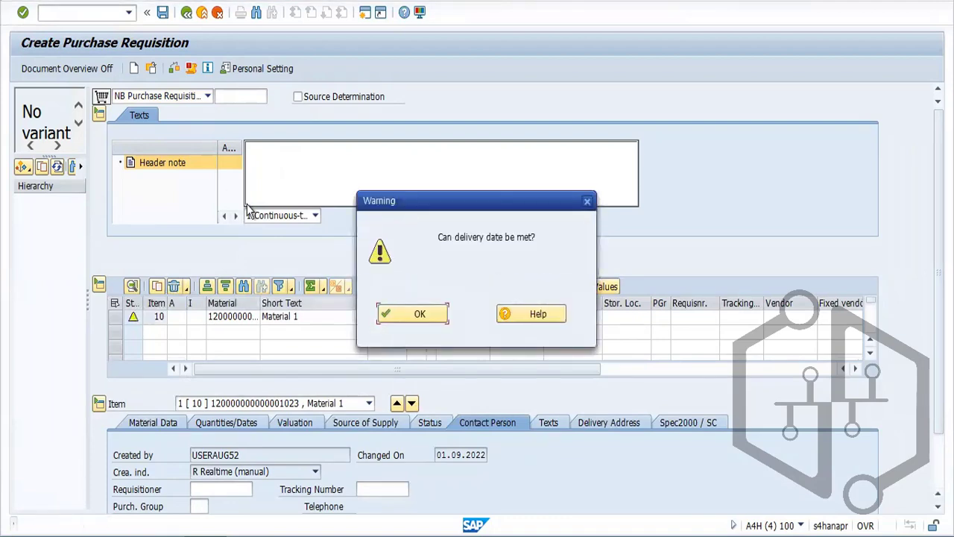
left_click(420, 313)
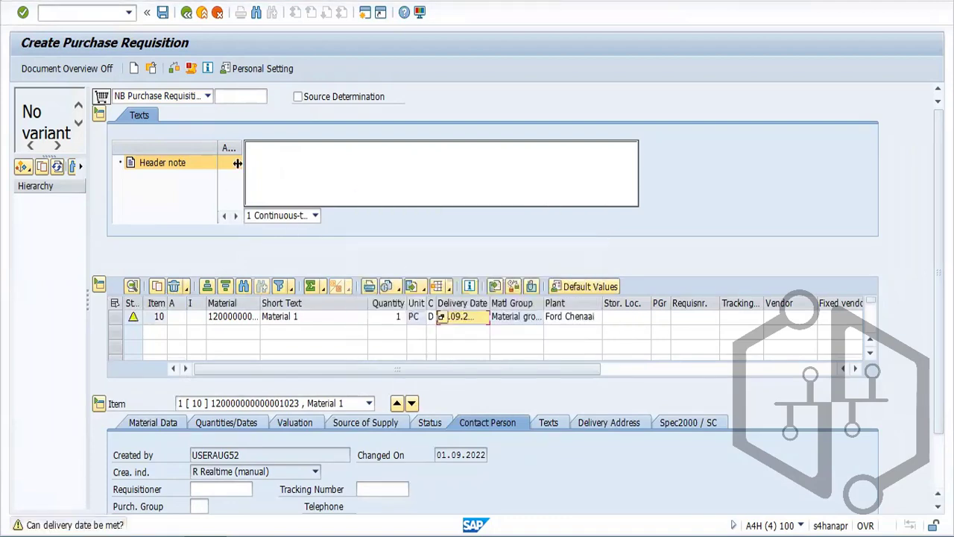
left_click(165, 15)
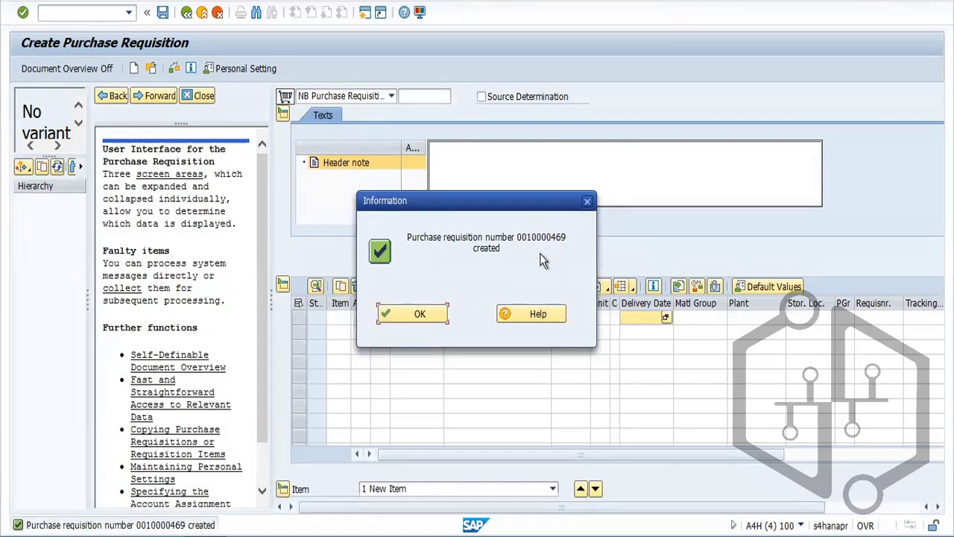
left_click(446, 315)
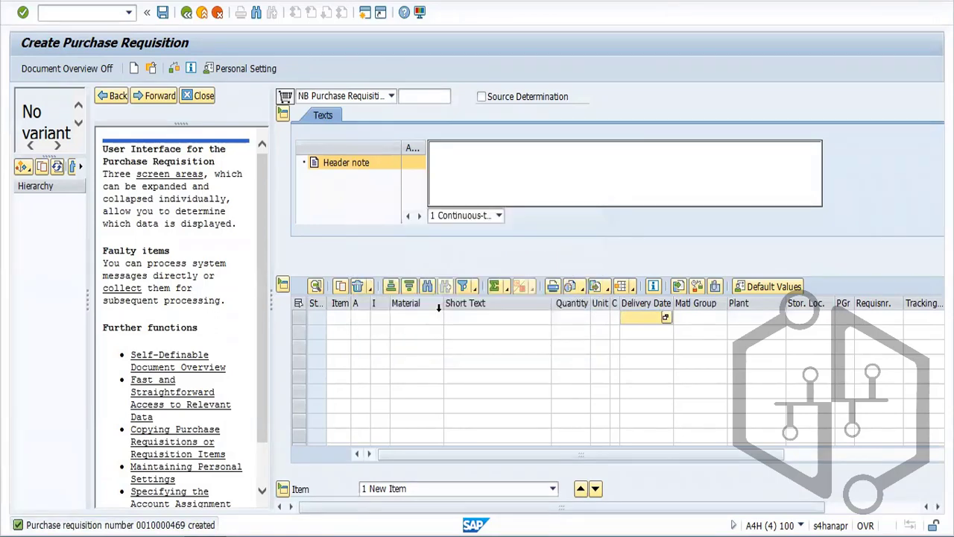
Leave the purchase requisition transaction and start Create RFQ (ME41) in this session
left_click(187, 14)
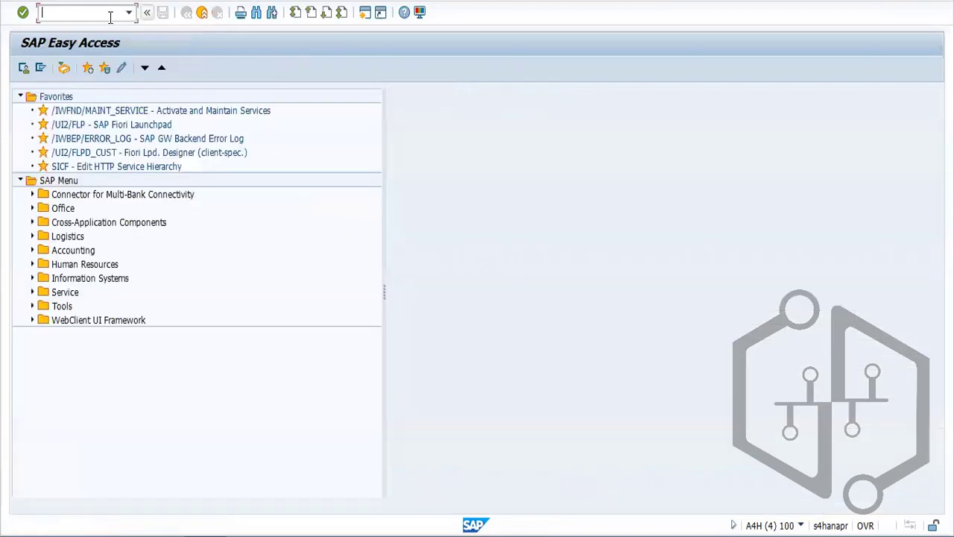
type("me41n")
key("Return")
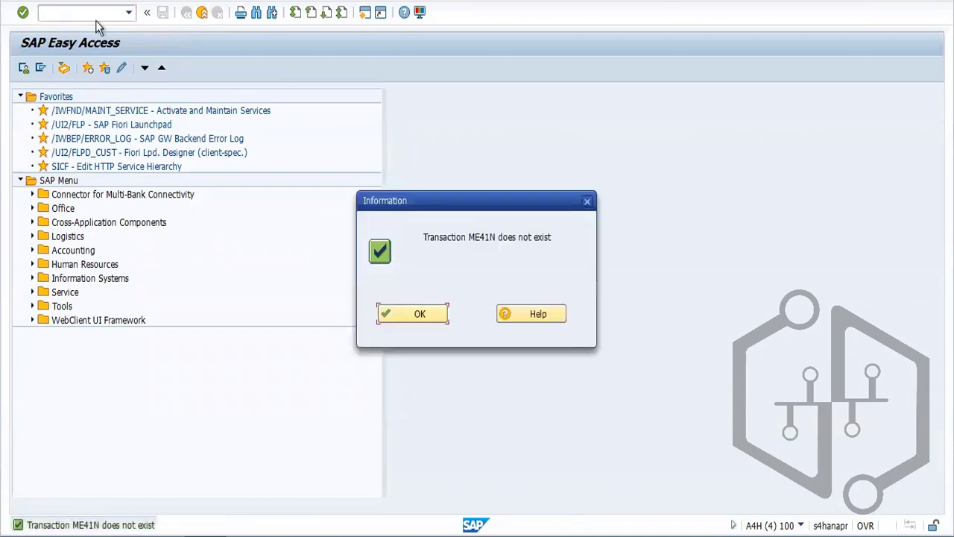
left_click(407, 311)
type("me")
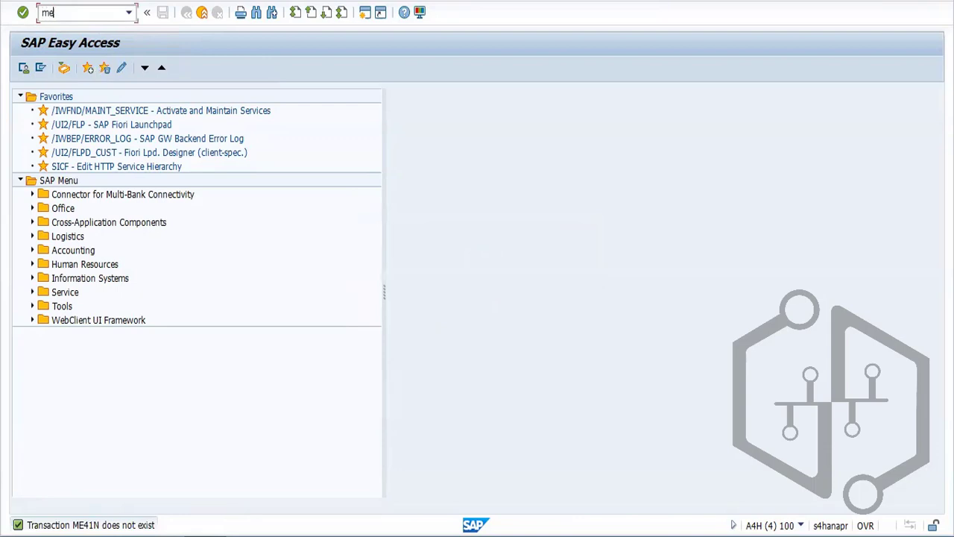
type("41")
key("Return")
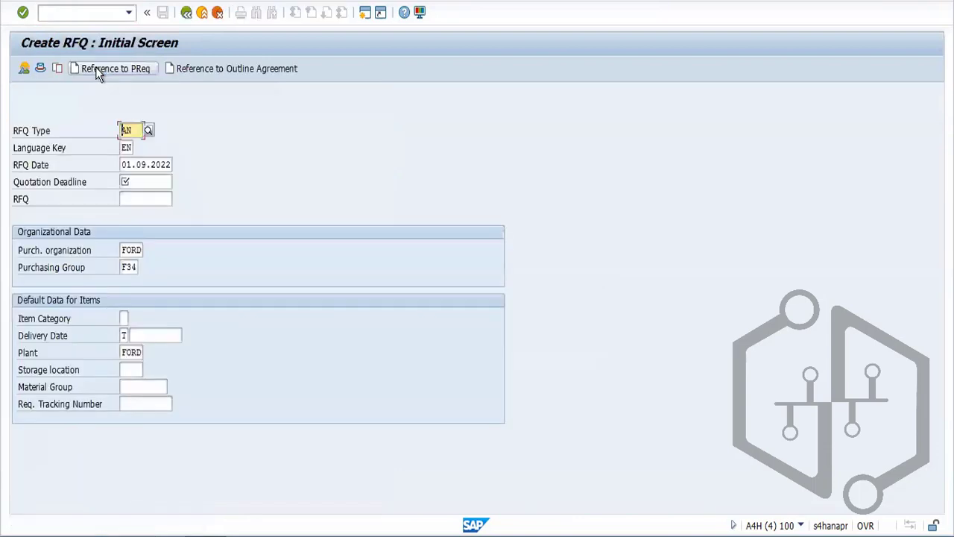
Set the quotation deadline to 09.09.2022 and try to reference the newly created purchase requisition with purchasing group F34
left_click(146, 181)
left_click(151, 198)
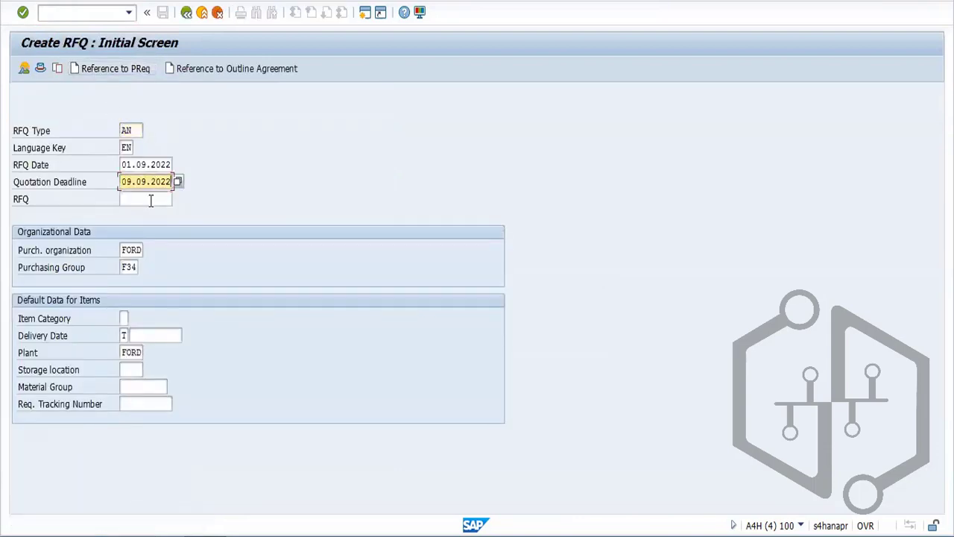
left_click(133, 70)
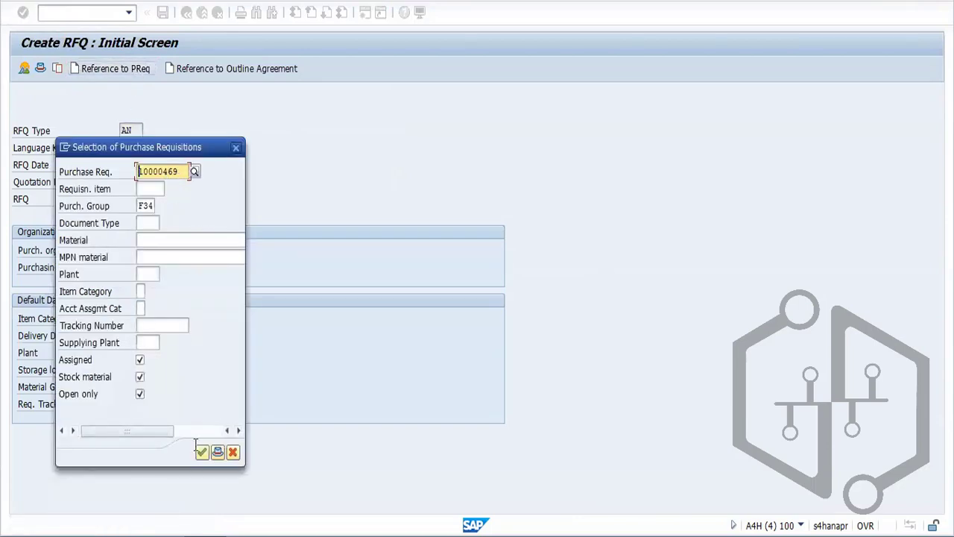
left_click(201, 452)
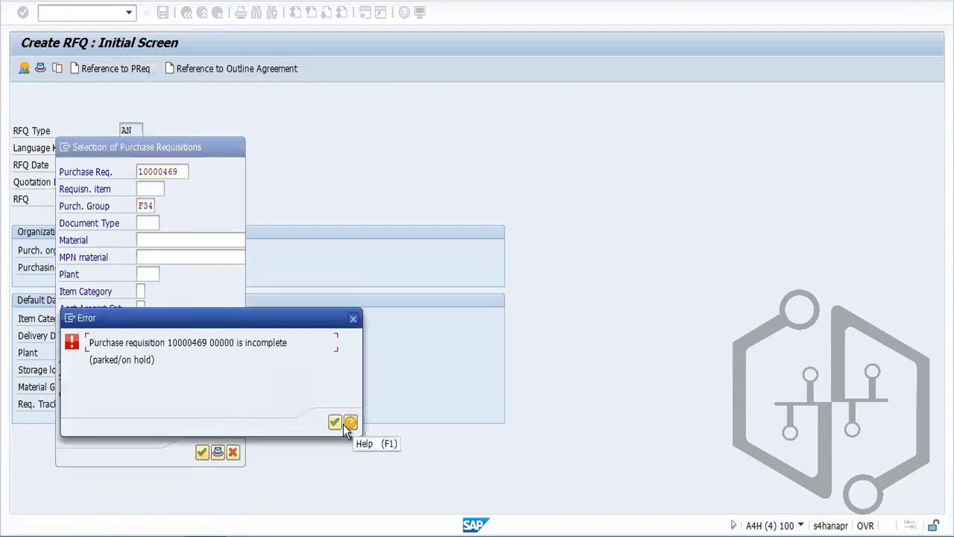
key("Tab")
left_click(354, 318)
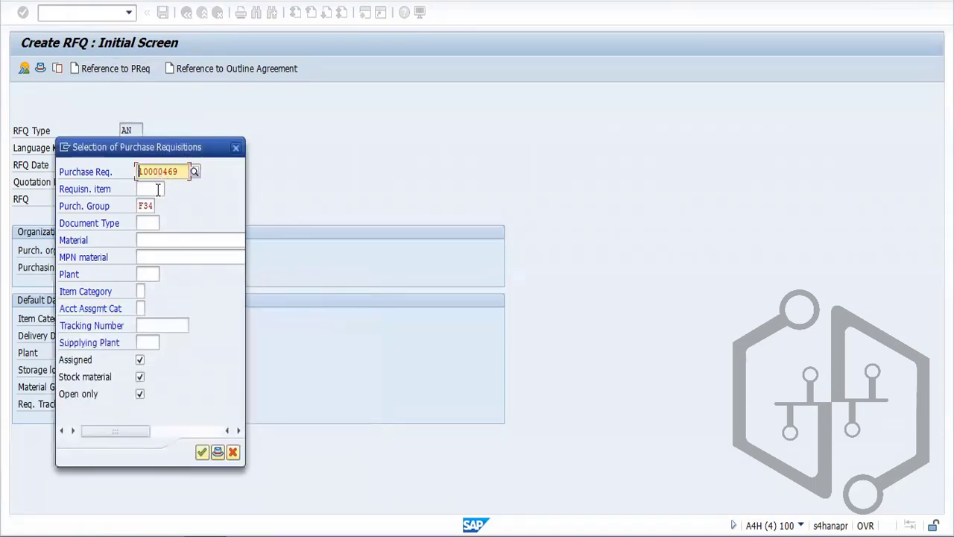
Set the requisition item to 10, clear the purchasing group and try to reference the requisition again
left_click(157, 189)
type("10")
key("Tab")
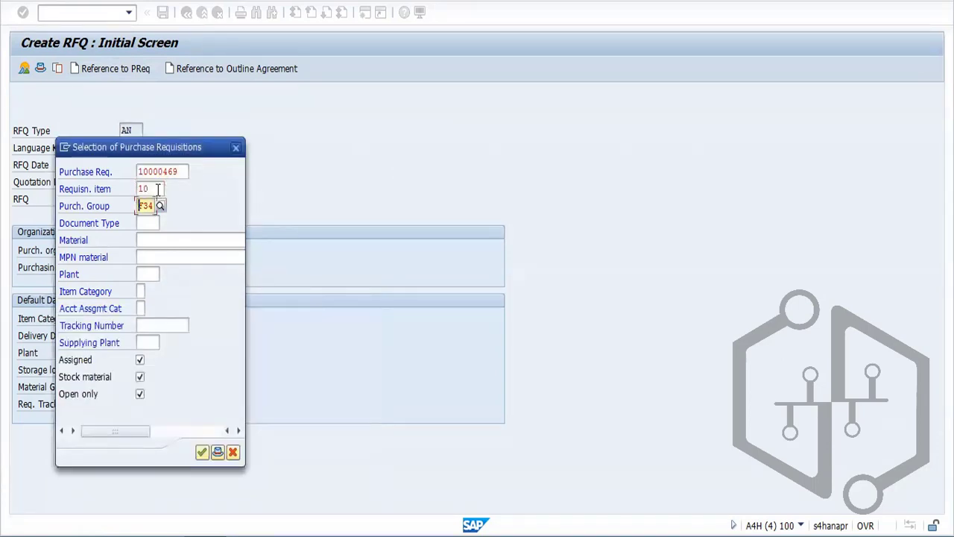
key("Delete")
left_click(200, 451)
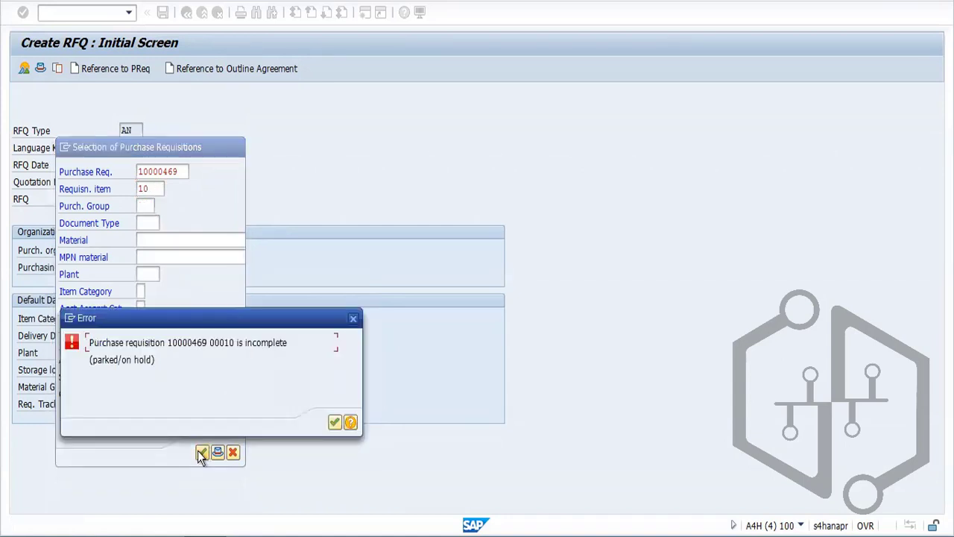
Dismiss the requisition error, switch to the Materials List session and try to start transaction ME42N there
left_click(333, 422)
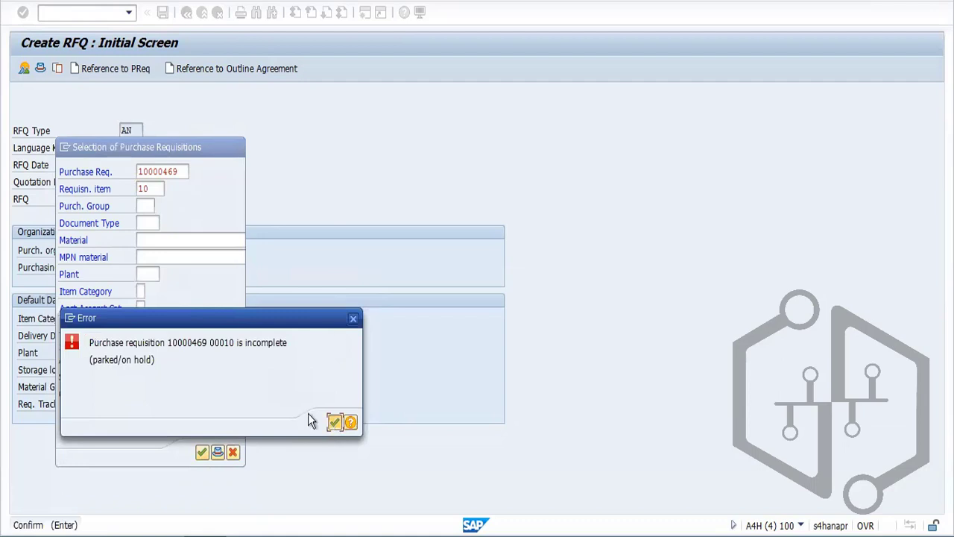
left_click(235, 147)
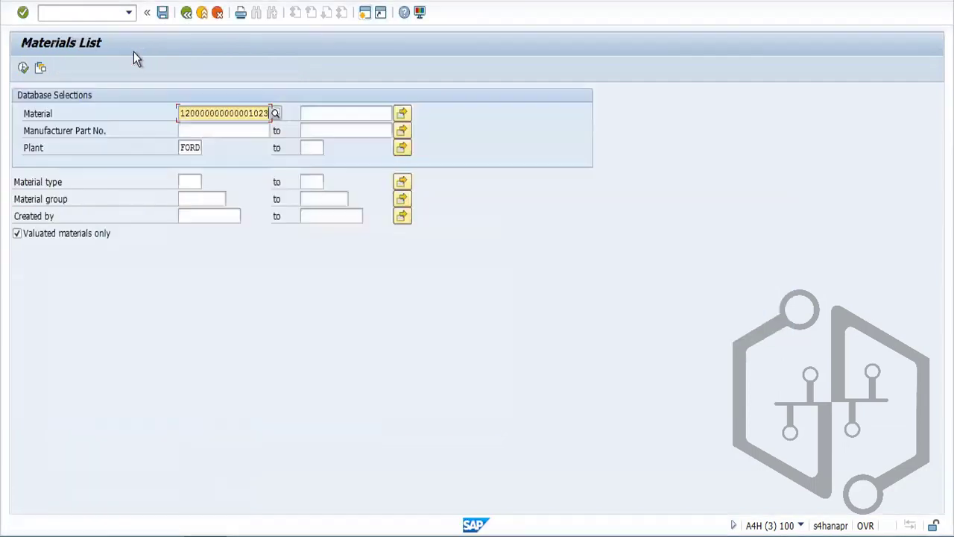
left_click(89, 16)
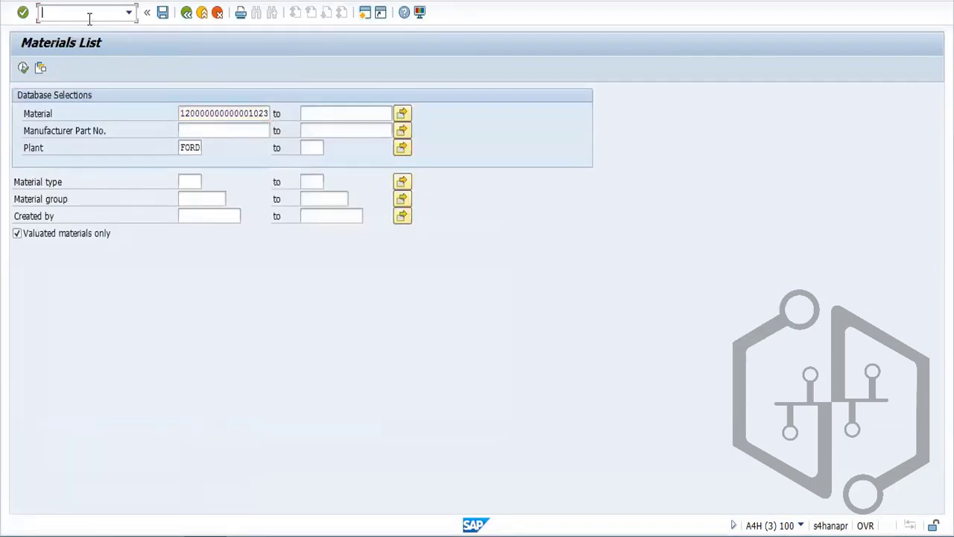
type("/nme42n")
key("Return")
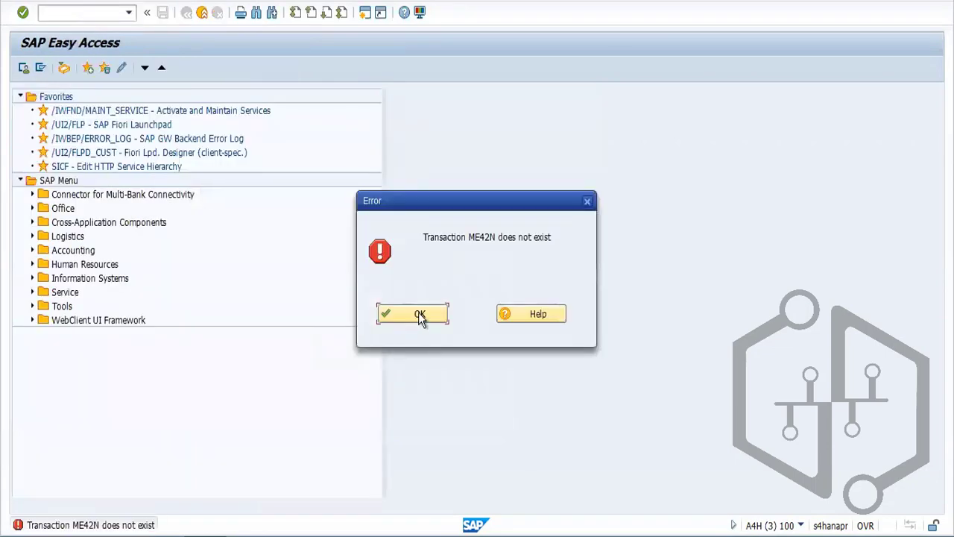
left_click(418, 313)
Start Change Purchase Requisition (ME52N) for the held requisition and close the help text
type("me")
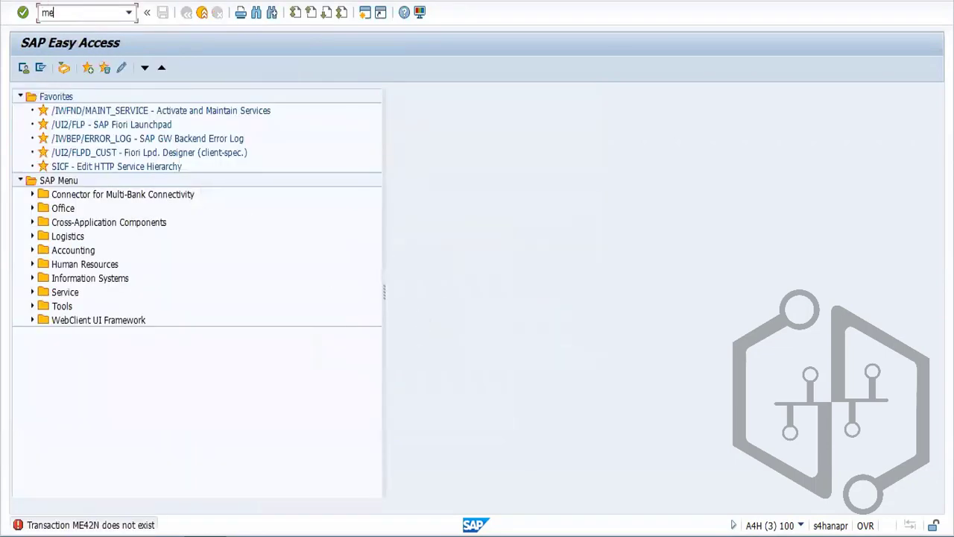
type("4")
key("BackSpace")
type("52n")
key("Return")
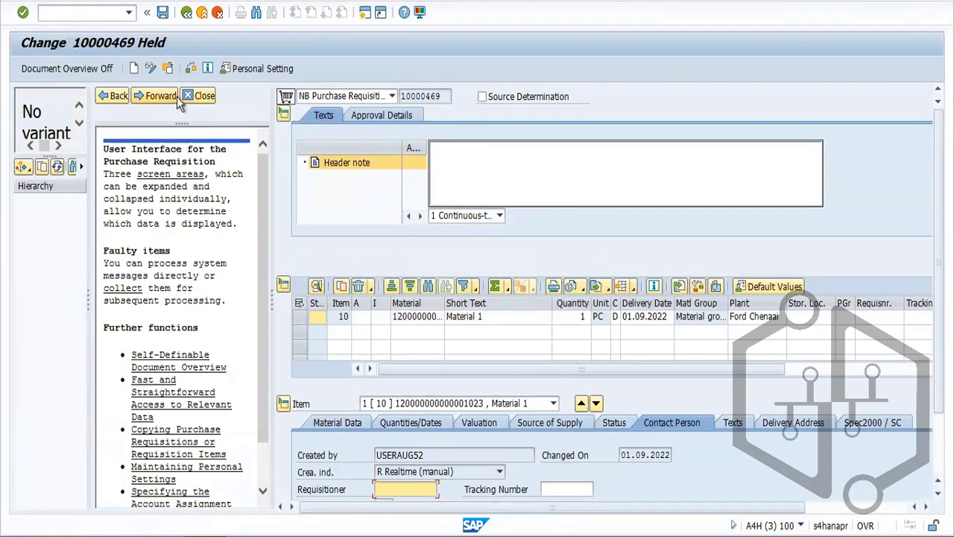
left_click(206, 97)
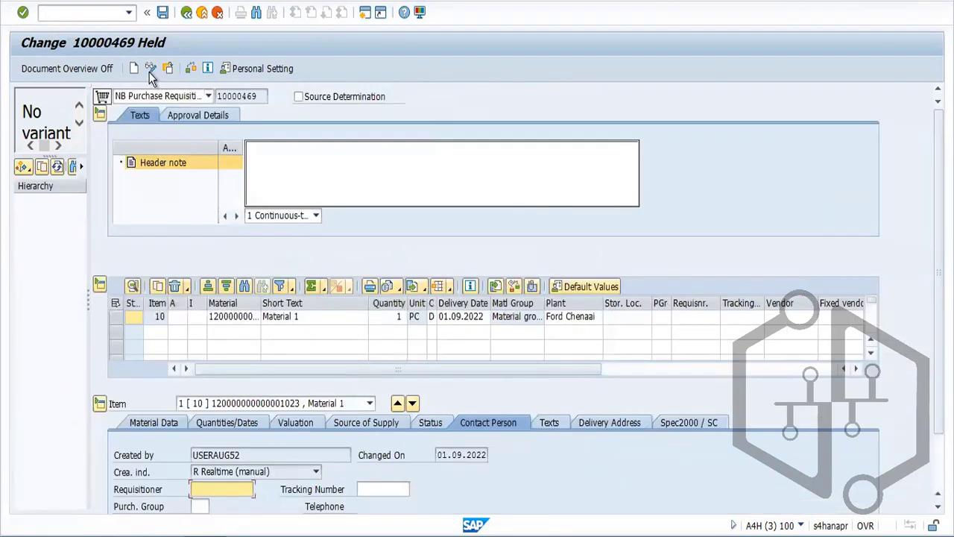
Check the held purchase requisition for errors in change mode and save it
left_click(150, 71)
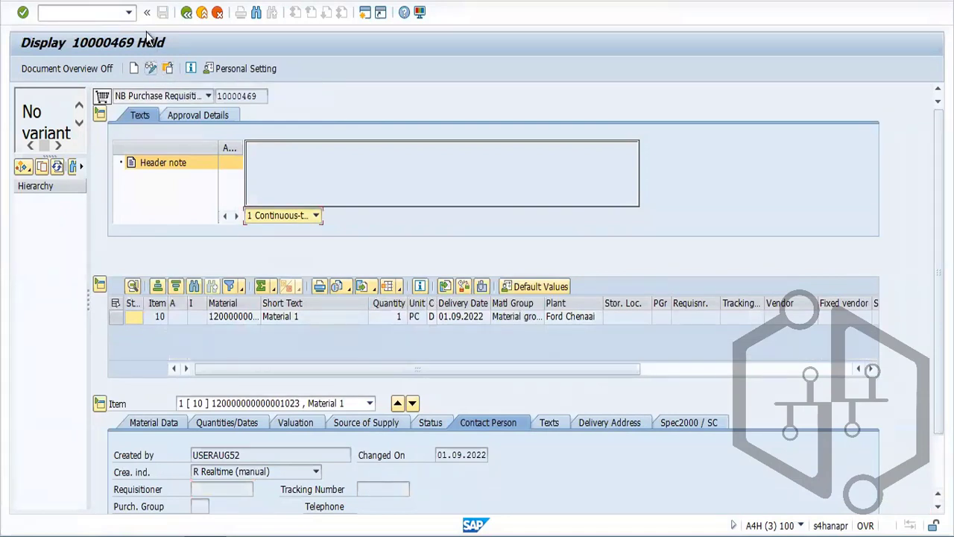
left_click(154, 67)
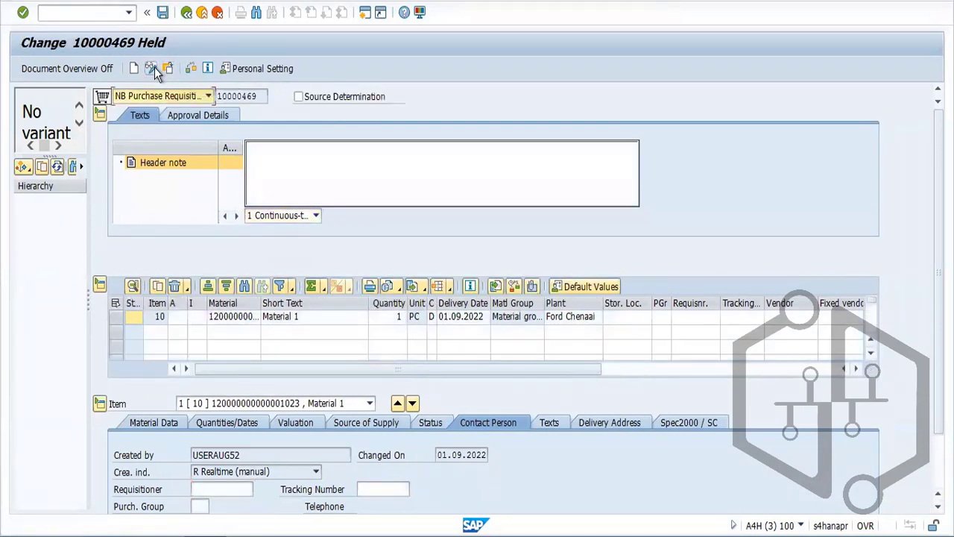
left_click(191, 69)
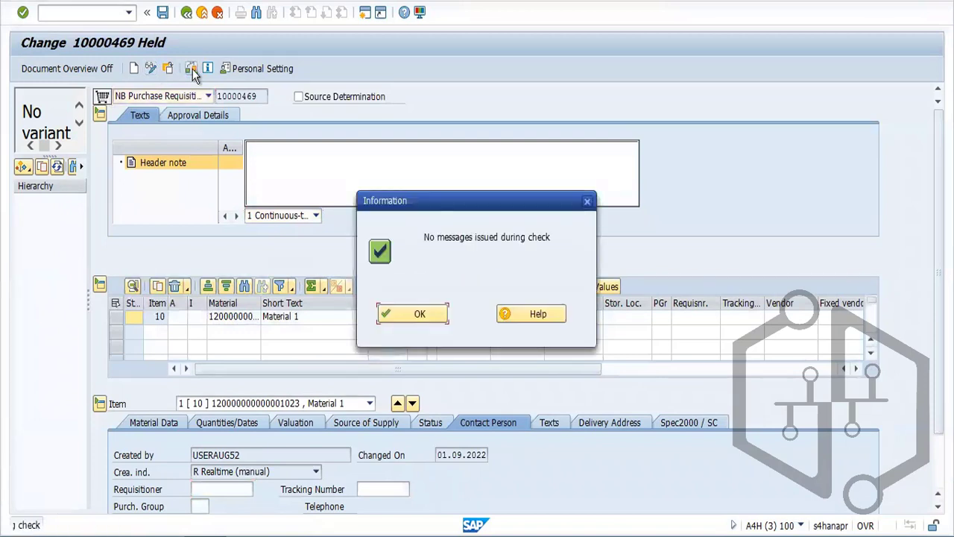
left_click(420, 314)
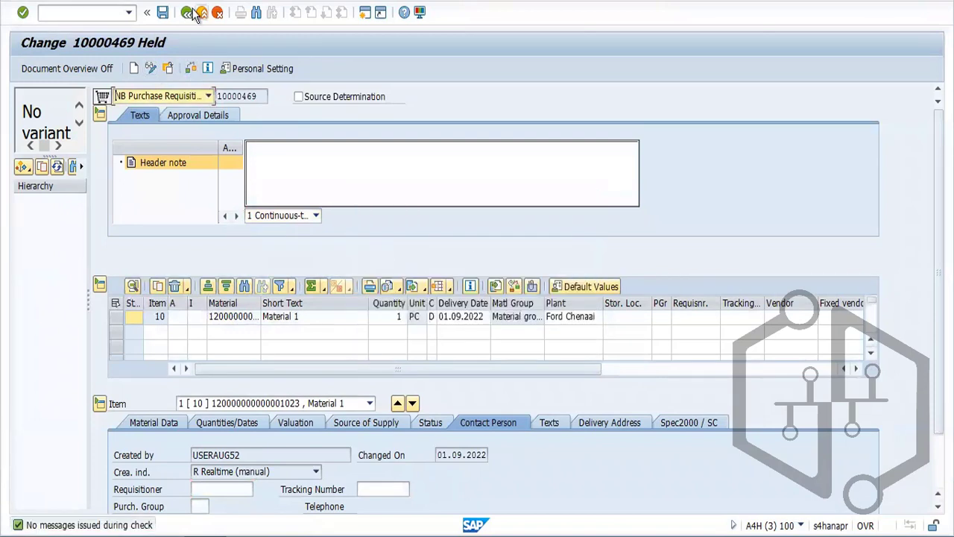
left_click(163, 13)
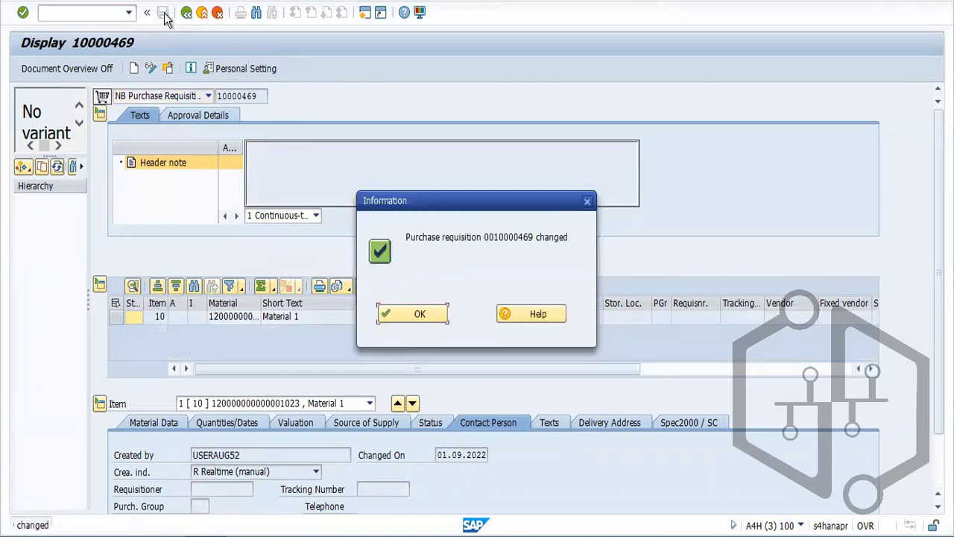
left_click(419, 314)
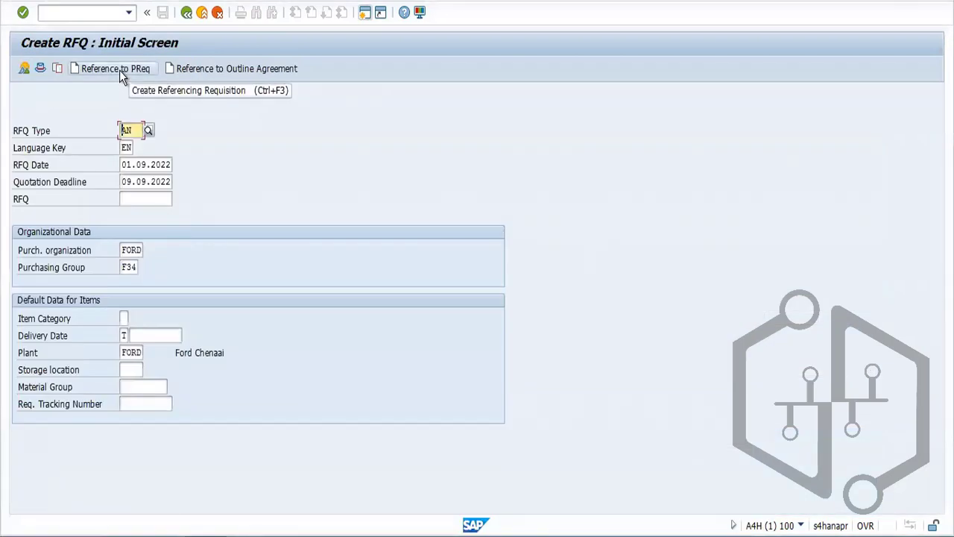
In the Create RFQ session, try to reference the saved requisition with the purchasing group cleared
left_click(119, 70)
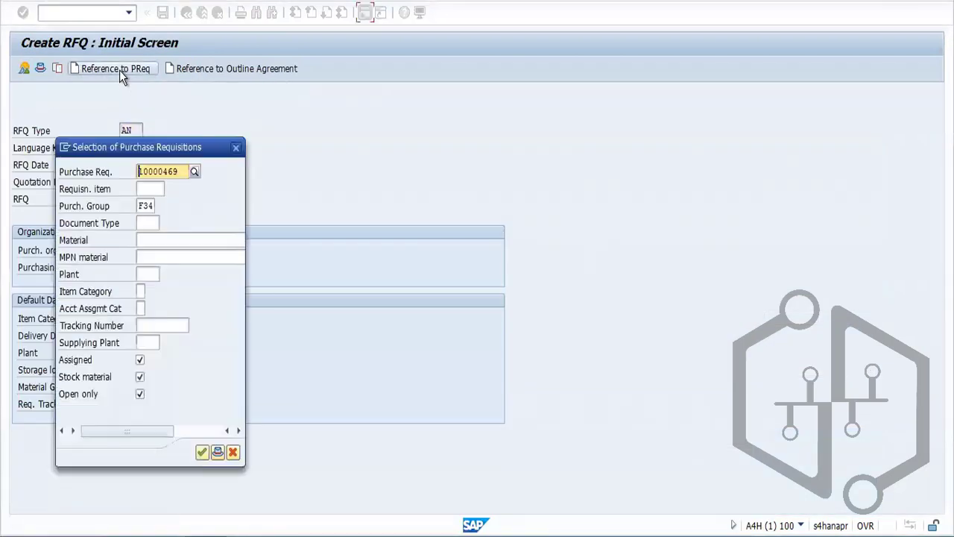
double_click(145, 206)
key("Delete")
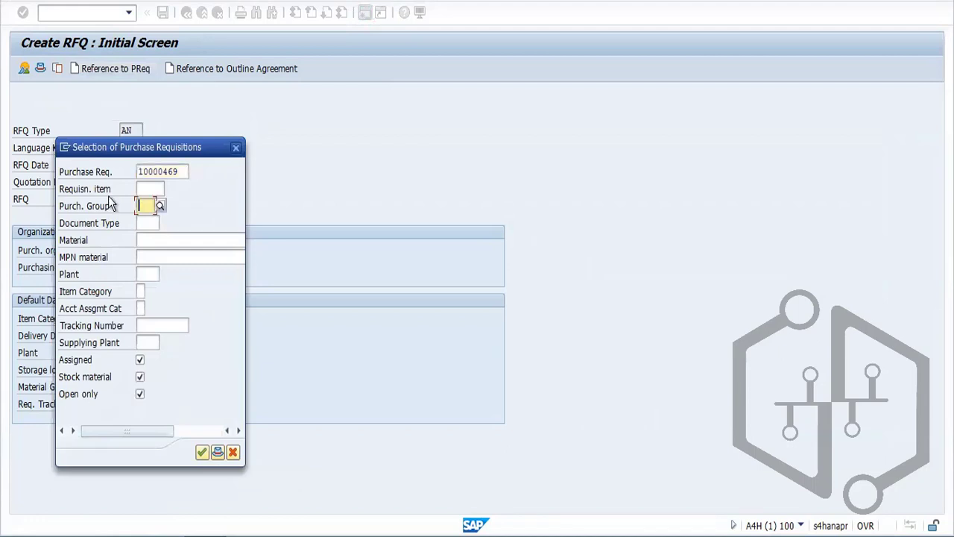
left_click(202, 452)
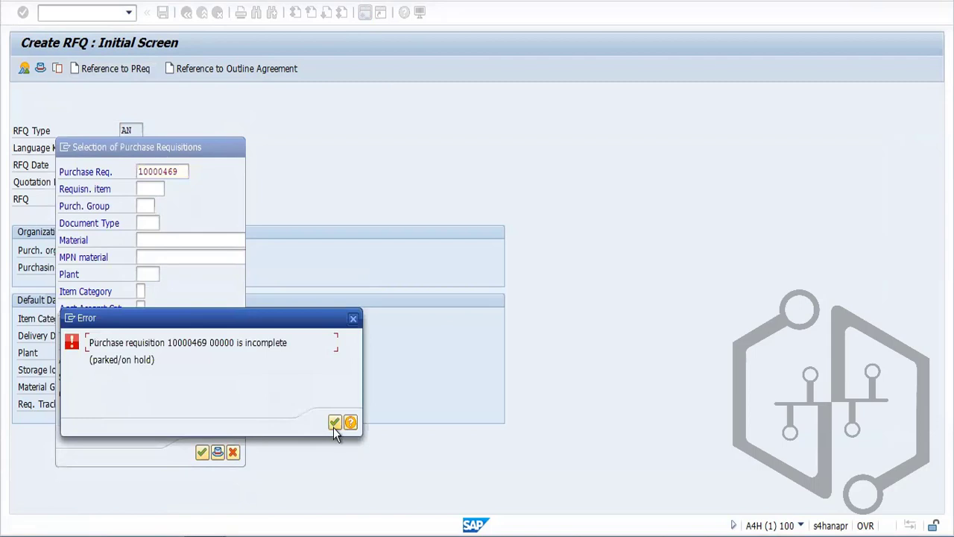
left_click(334, 423)
Set the requisition item to 10 and try once more to reference the saved requisition
left_click(154, 192)
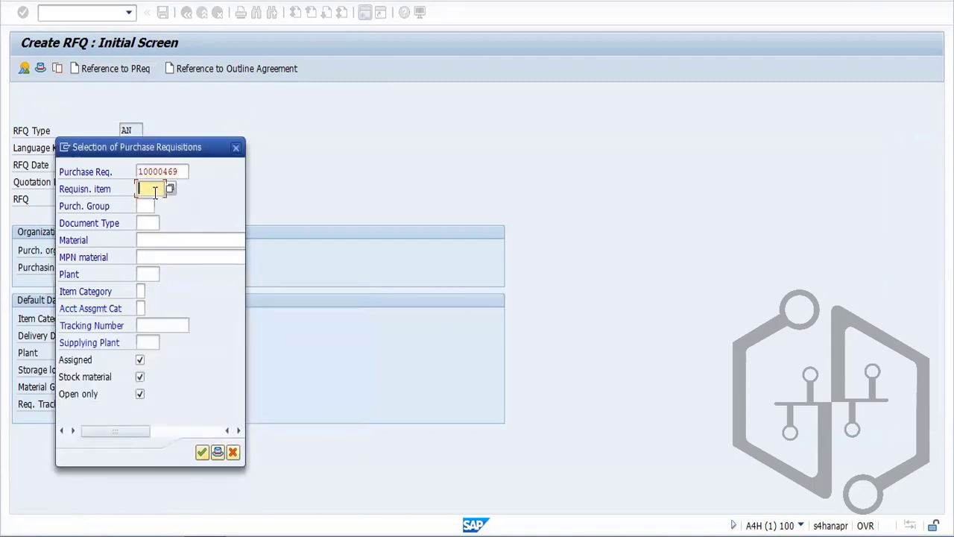
type("10")
key("Return")
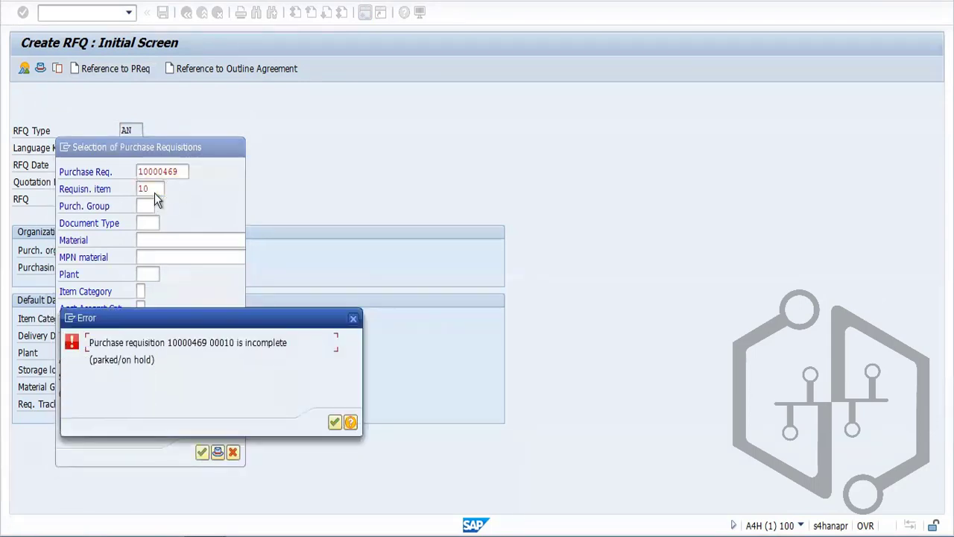
left_click(335, 422)
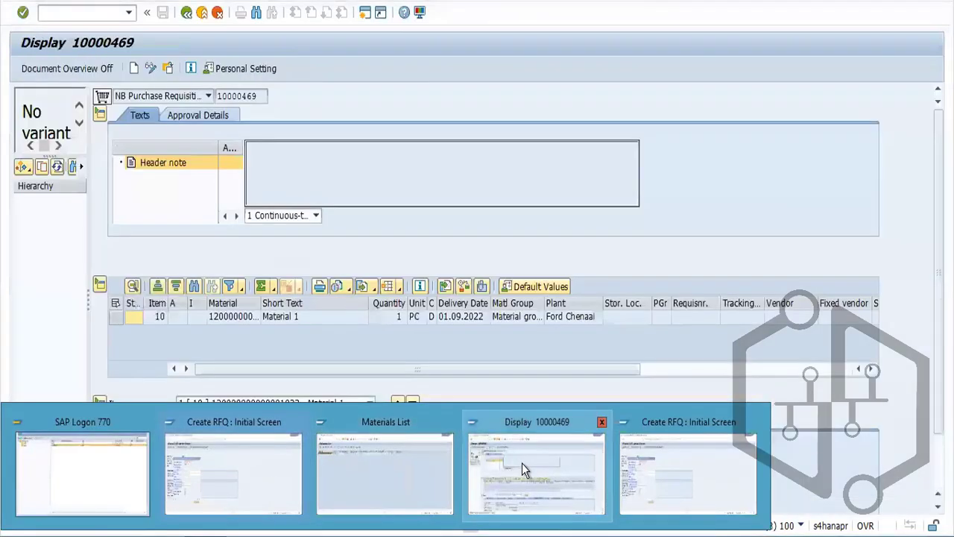
Select the number of the displayed purchase requisition, leave that transaction and return to the Create RFQ session
left_click(522, 463)
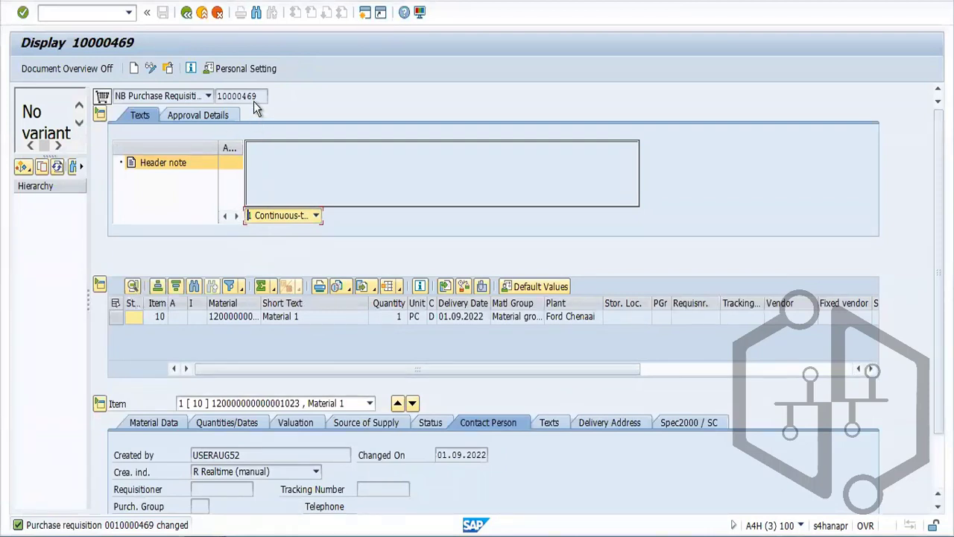
left_click_drag(257, 95, 215, 104)
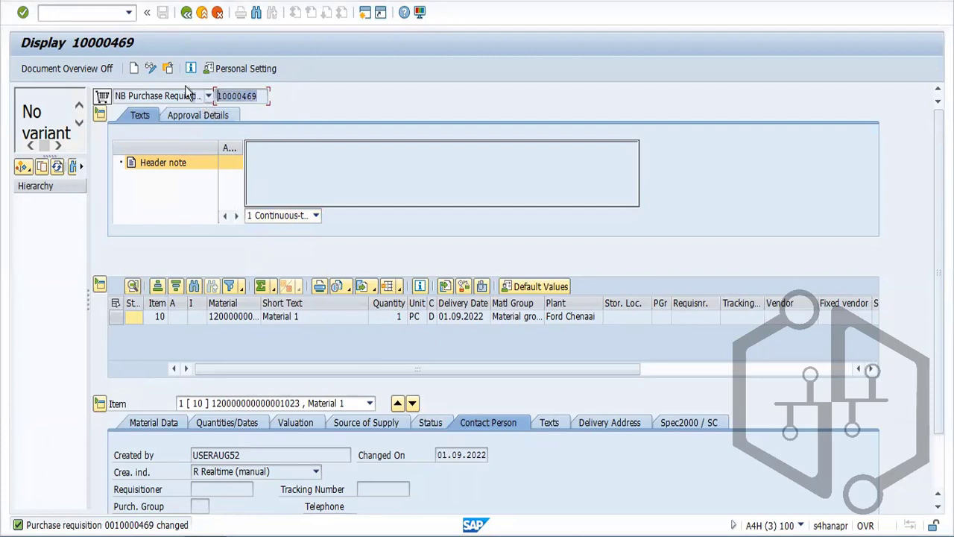
left_click(187, 12)
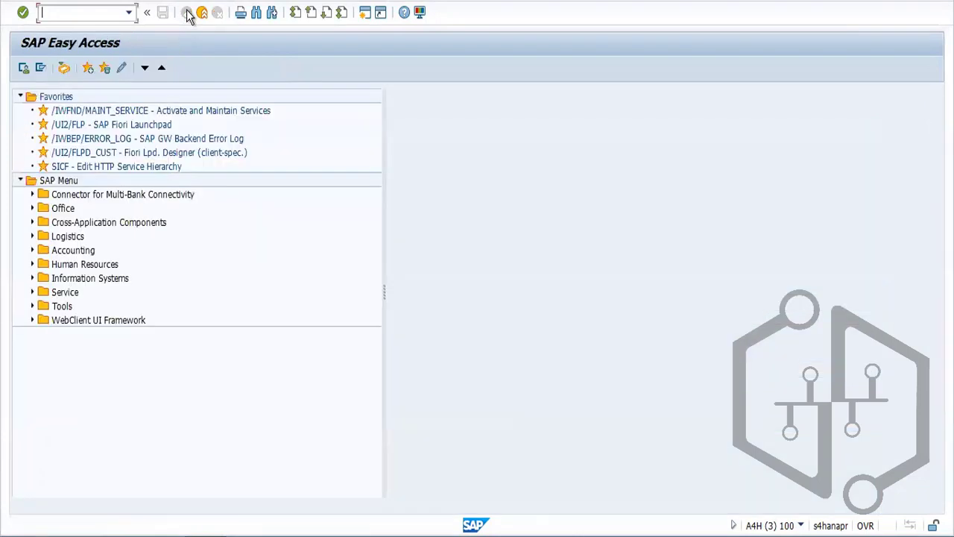
mouse_move(264, 532)
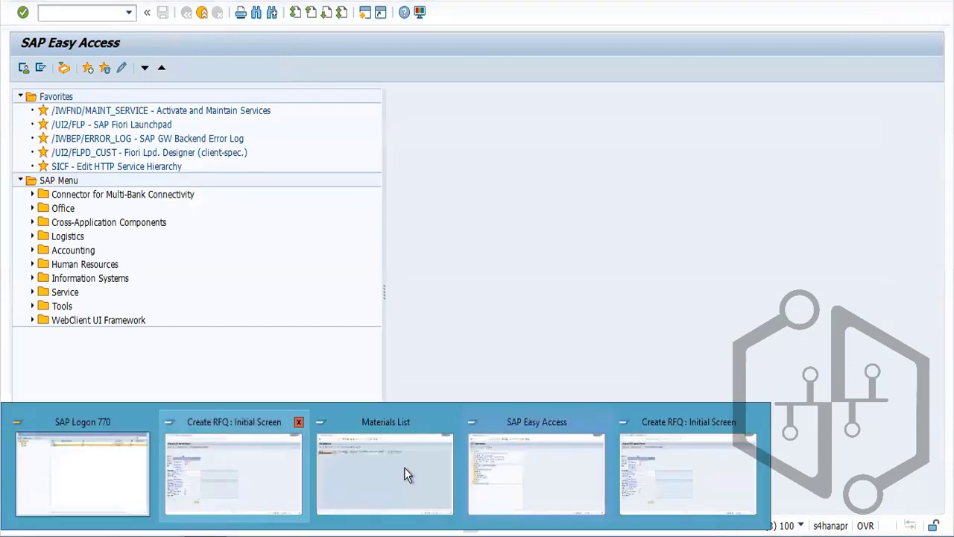
left_click(276, 484)
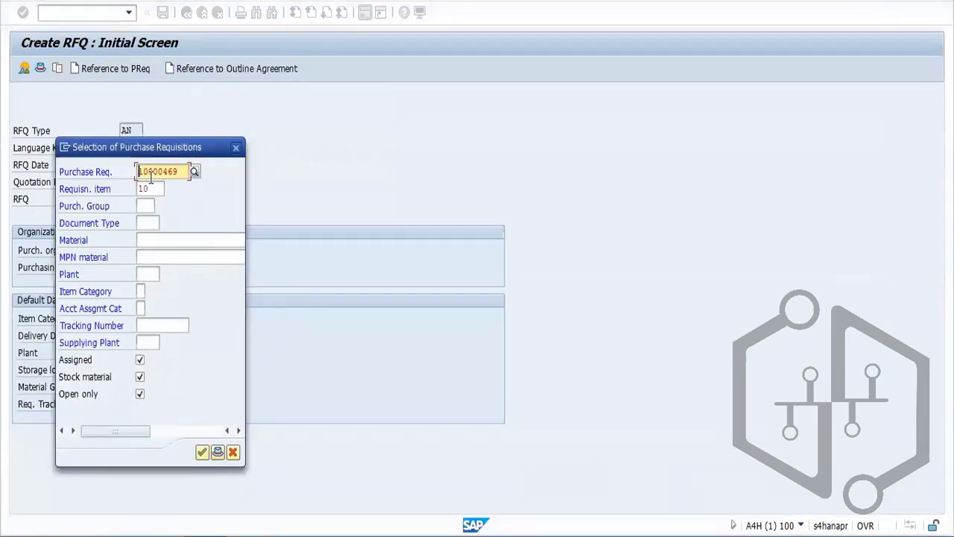
Clear the purchase requisition number and item, set the plant to FORD and try to select requisitions by plant
left_click(150, 176)
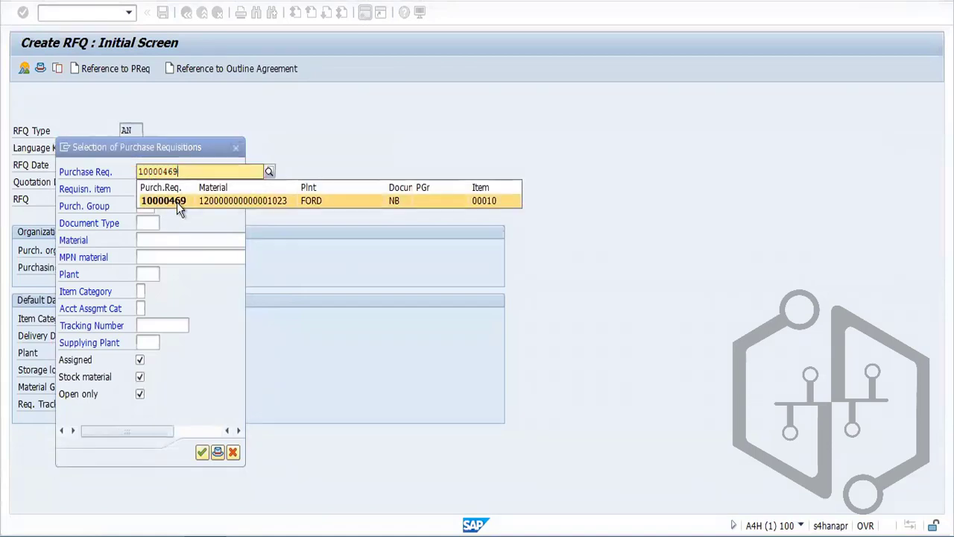
left_click(177, 202)
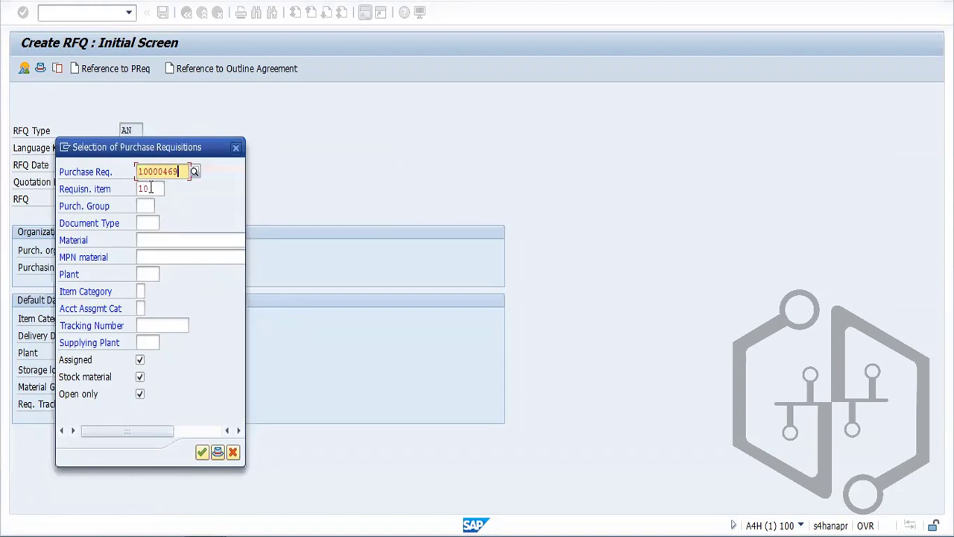
left_click(150, 188)
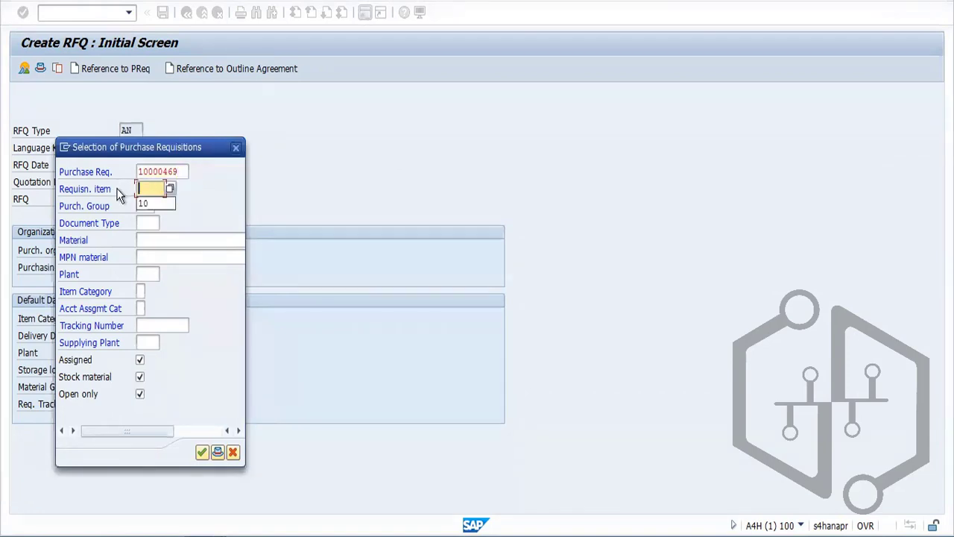
double_click(170, 171)
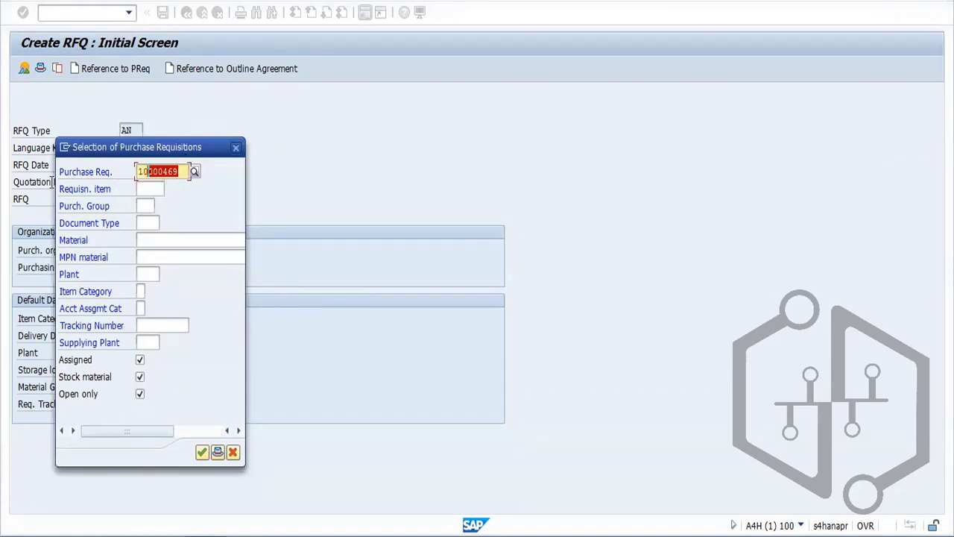
key("BackSpace")
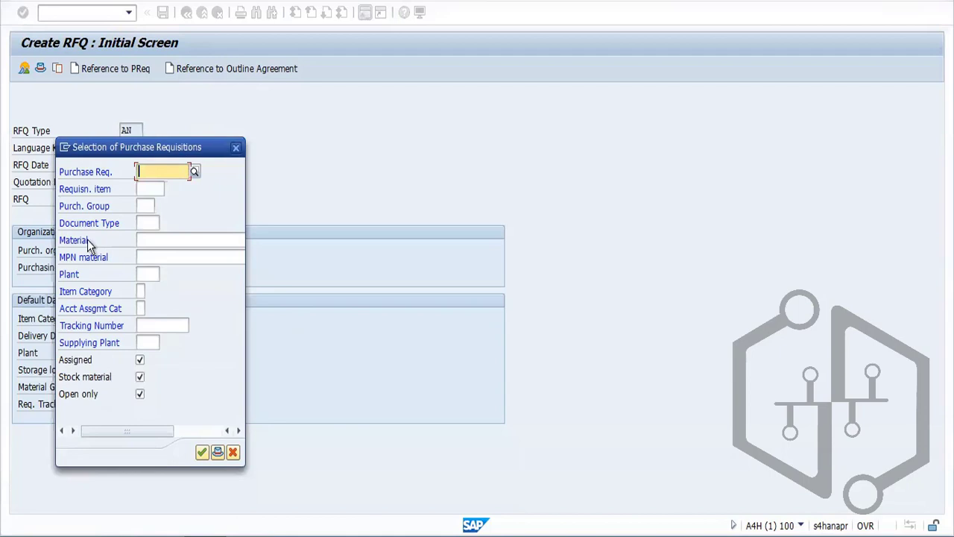
left_click(146, 275)
key("Return")
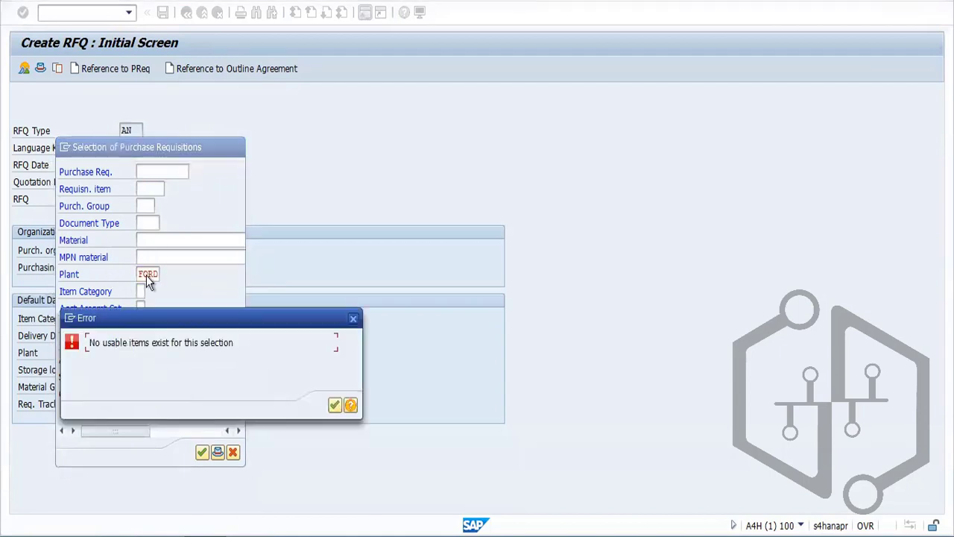
left_click(334, 405)
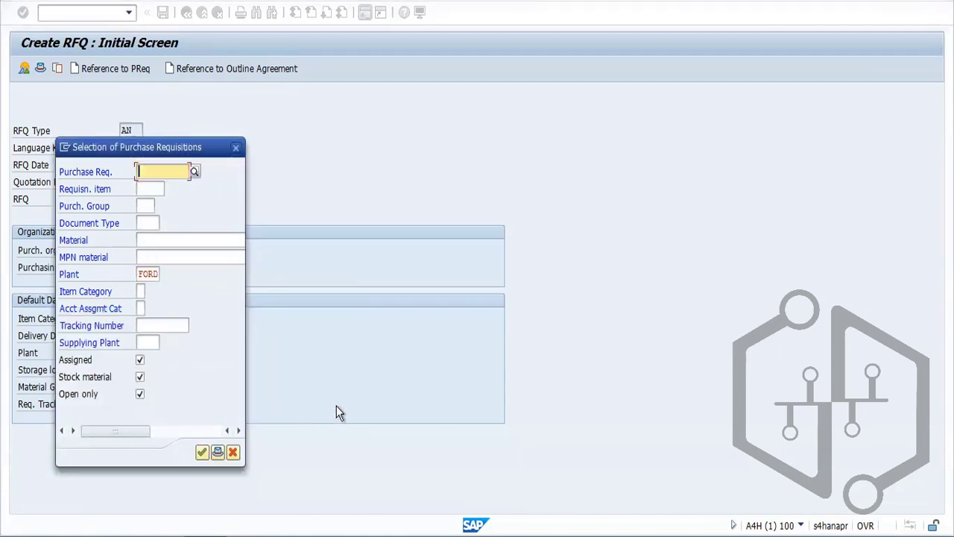
Exclude stock material from the requisition selection and try to select requisitions for plant FORD again
left_click(141, 377)
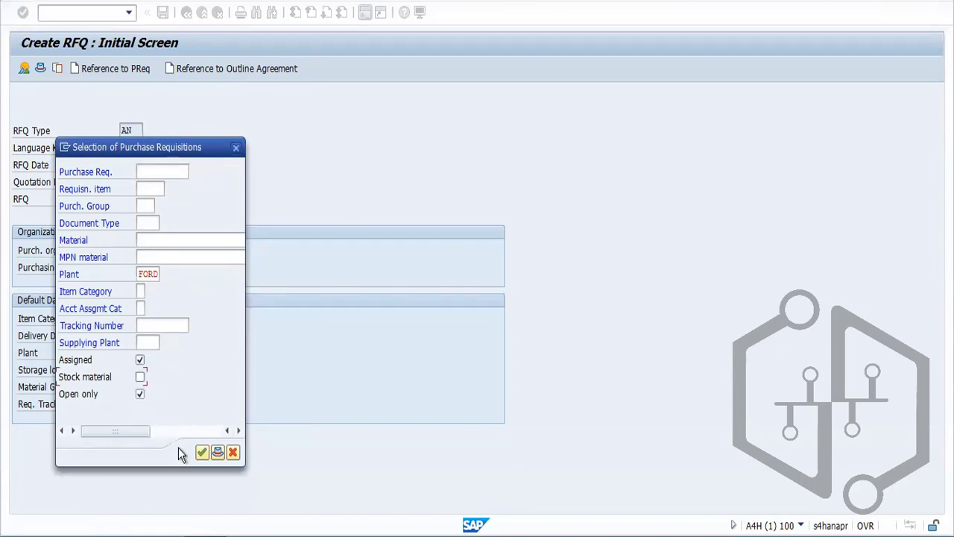
left_click(203, 453)
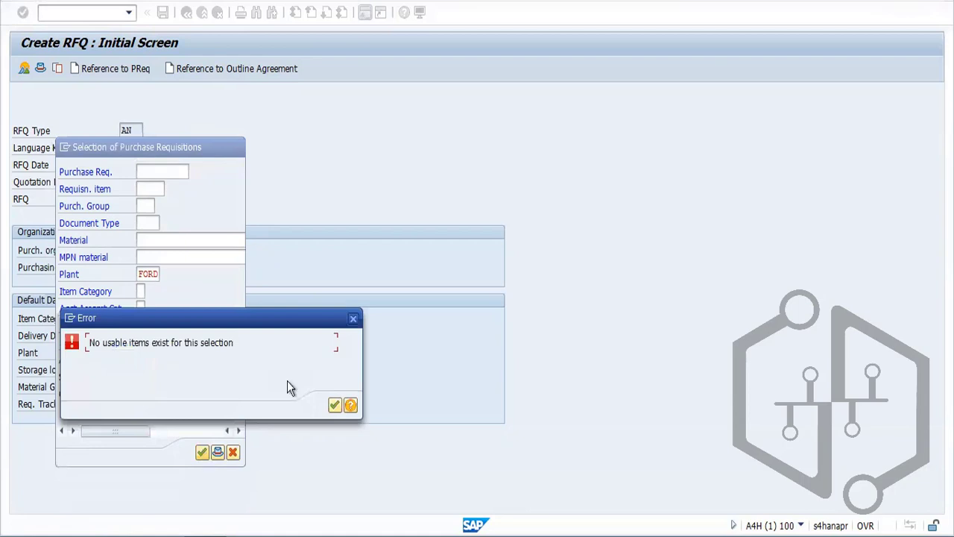
left_click(334, 405)
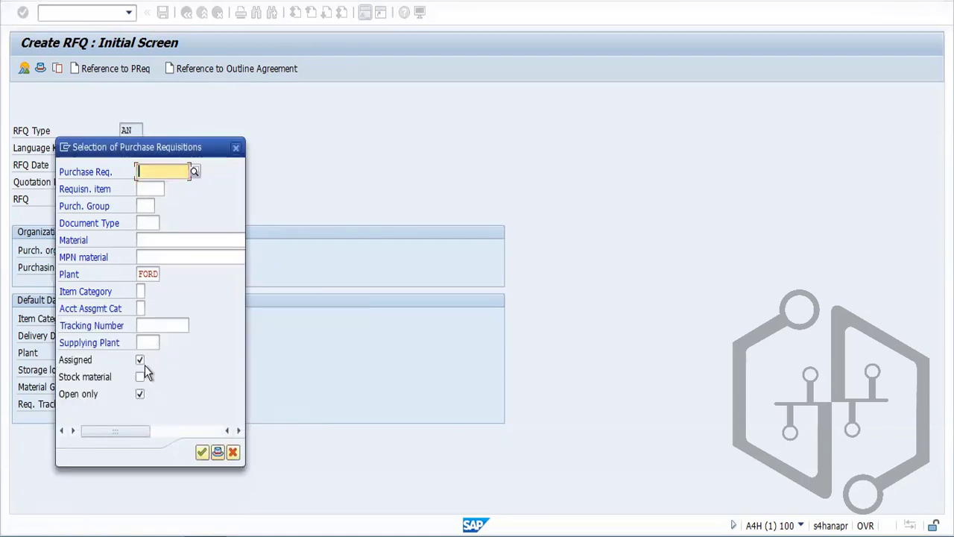
Try the plant-based requisition selection with the Assigned option also turned off
left_click(140, 361)
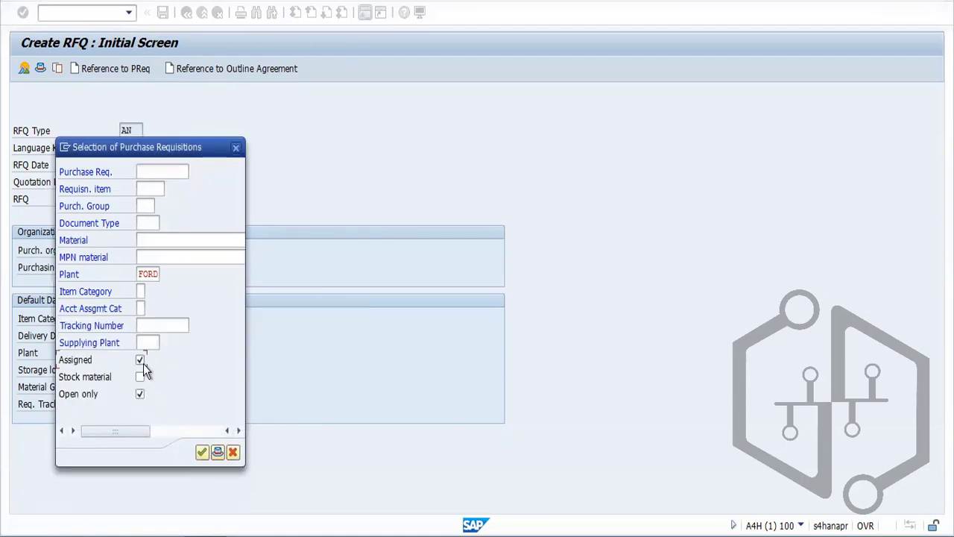
left_click(200, 455)
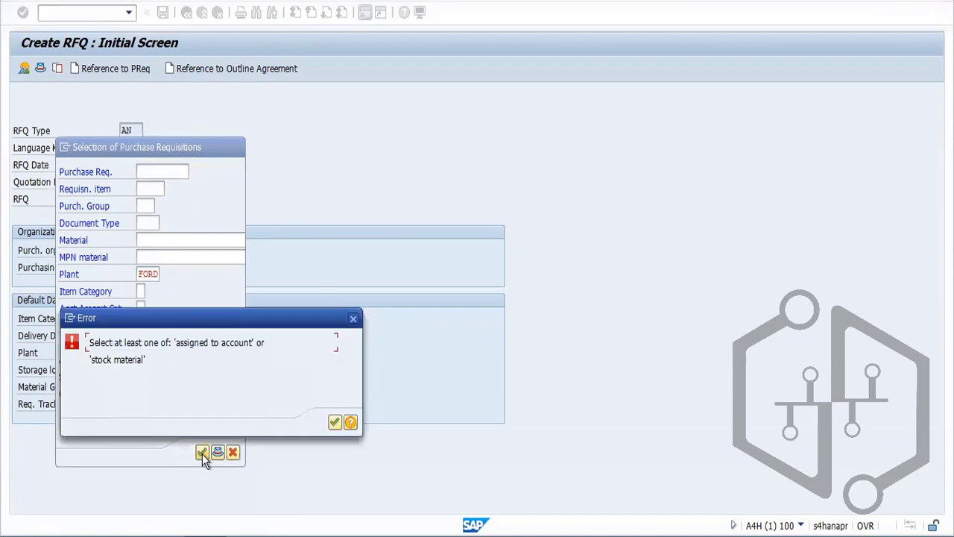
left_click(334, 423)
Turn off Open only, turn Assigned back on and retry the requisition selection for plant FORD
left_click(141, 394)
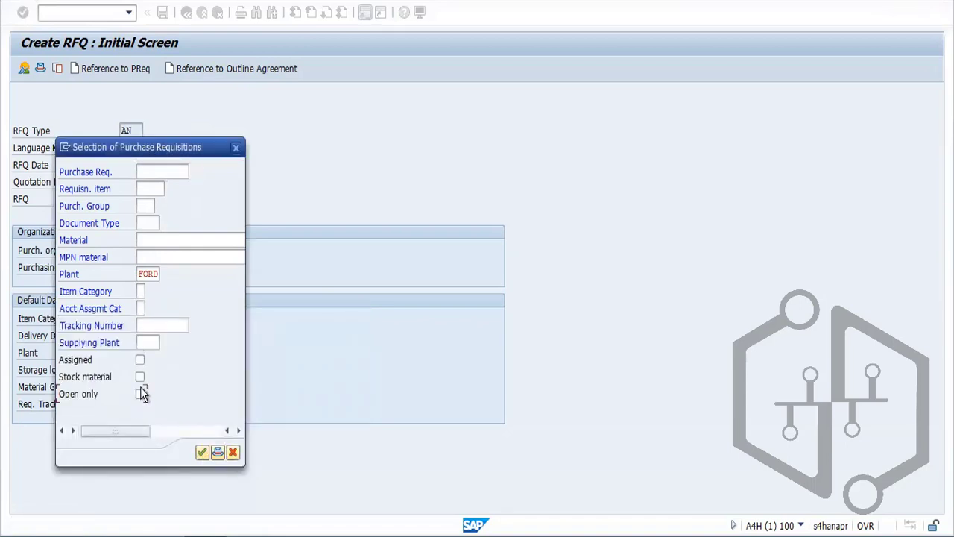
left_click(140, 361)
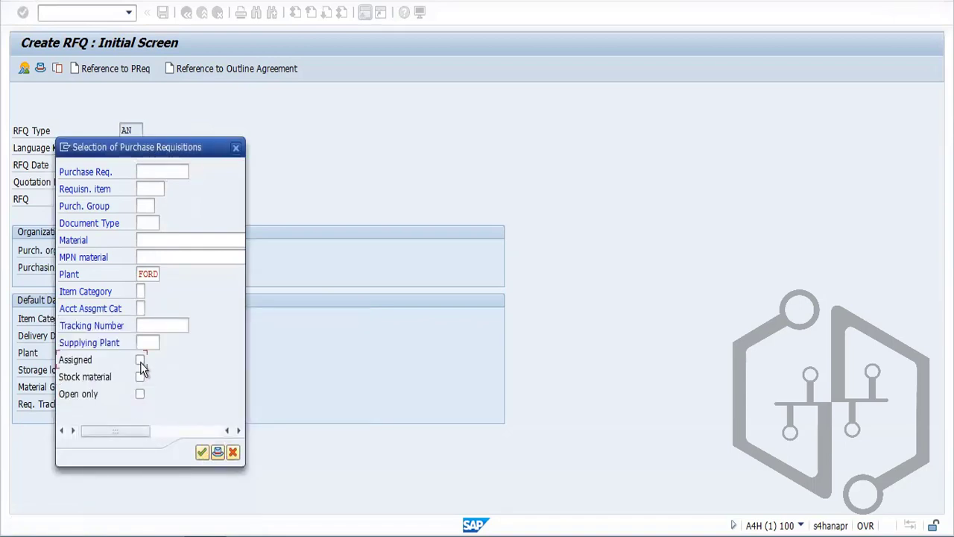
left_click(201, 452)
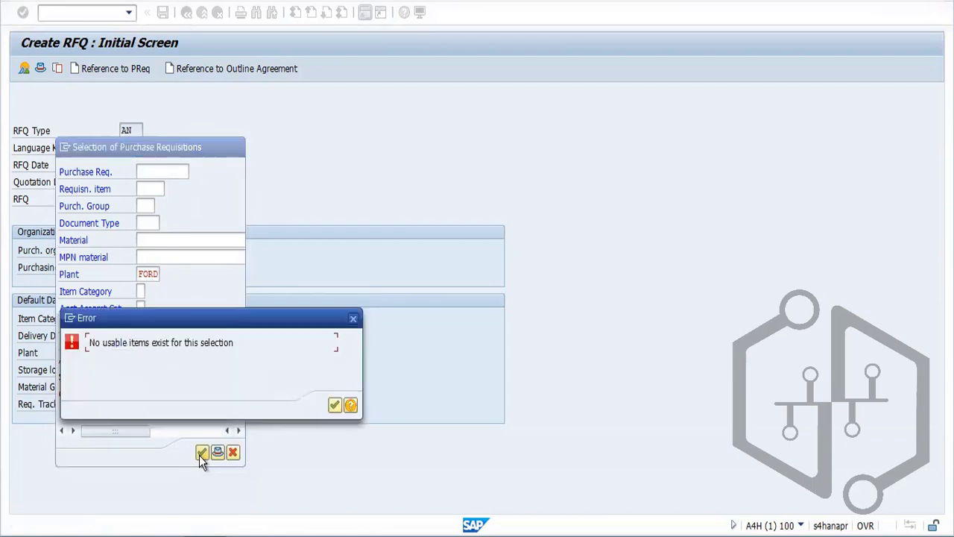
left_click(334, 404)
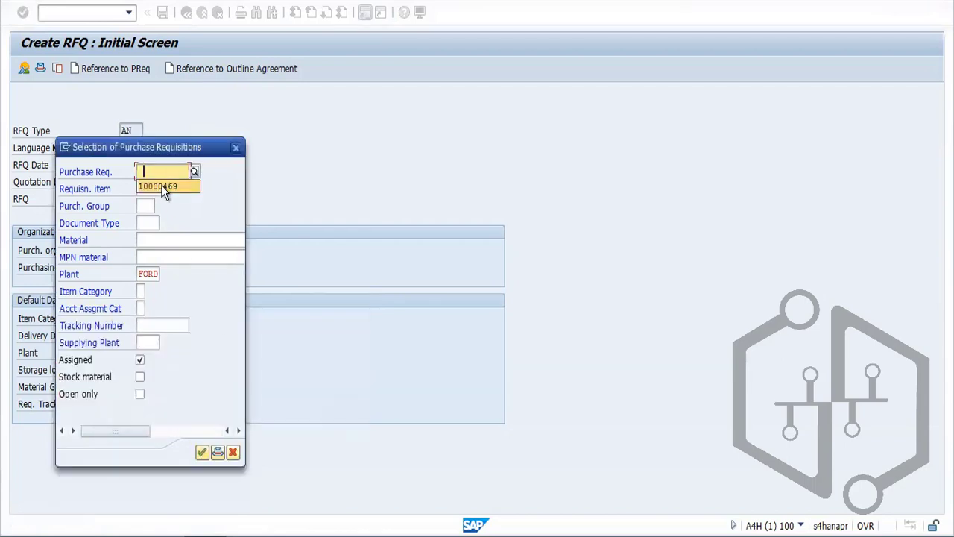
Enter the held purchase requisition's number again and try to reference it with the adjusted selection criteria
left_click(161, 186)
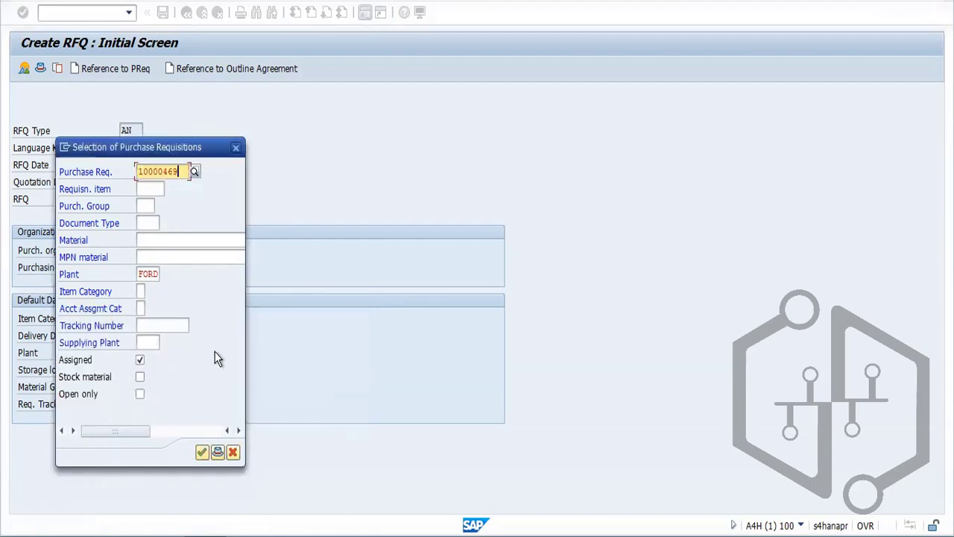
left_click(203, 452)
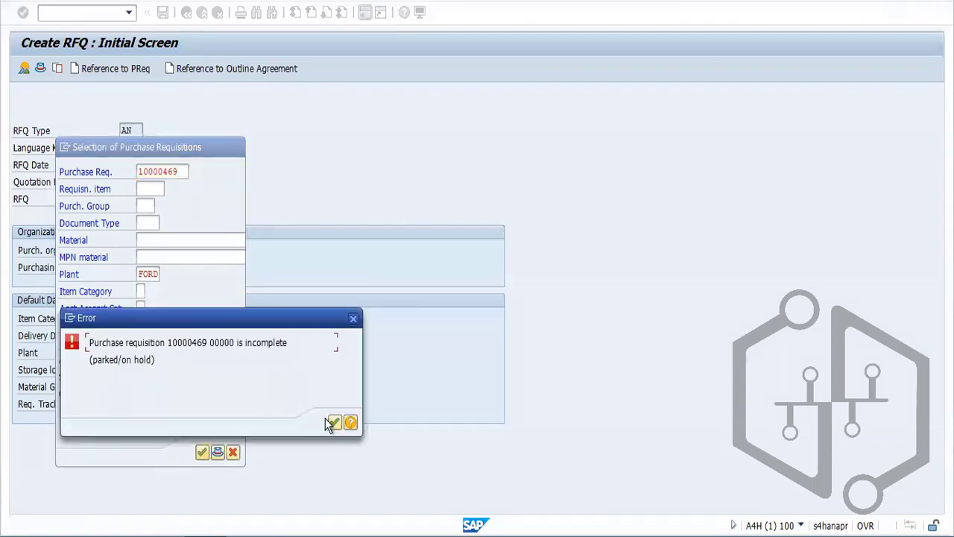
left_click(335, 423)
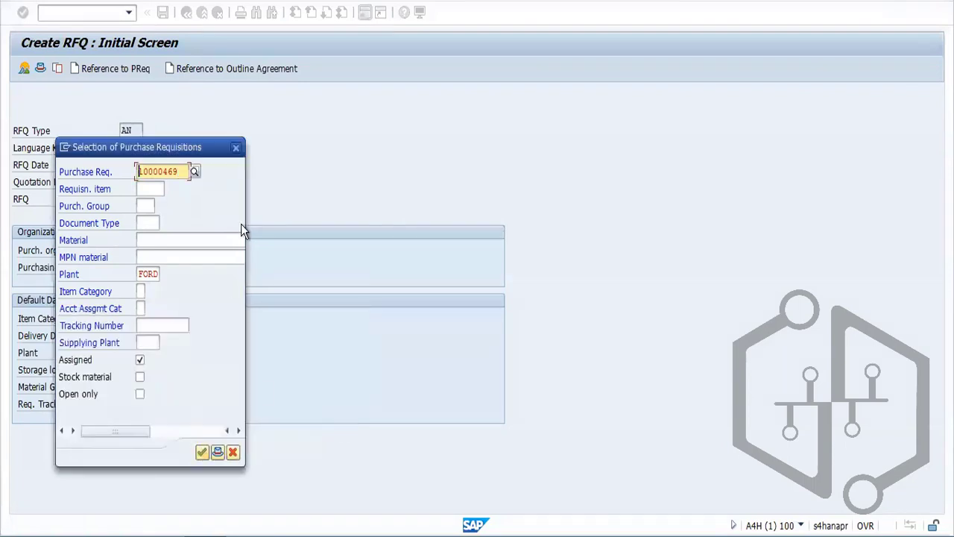
Switch to the SAP Easy Access session and open the held purchase requisition for changing with transaction ME52N
key("alt+Tab")
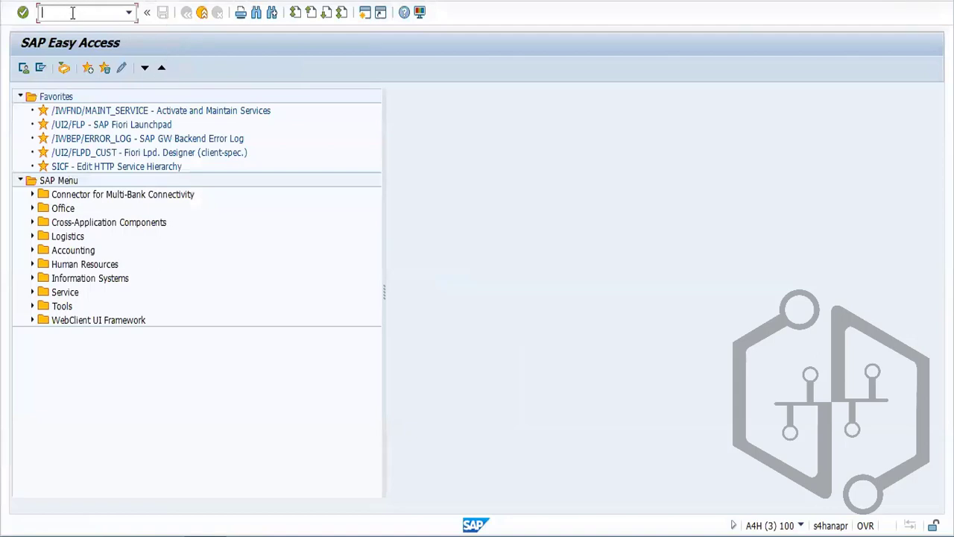
type("me52n")
key("Return")
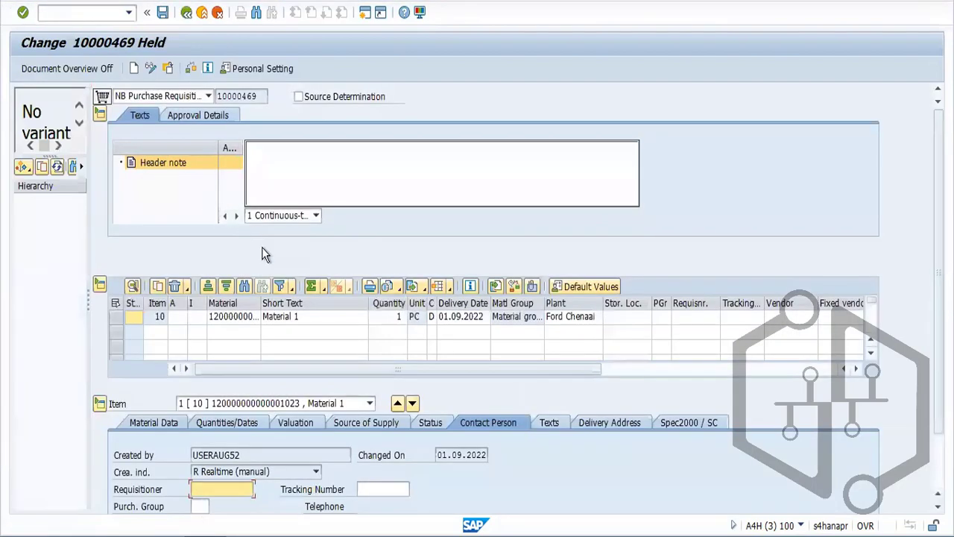
Set the storage location of requisition item 10 to SS03 (STORAGE 3)
left_click(623, 316)
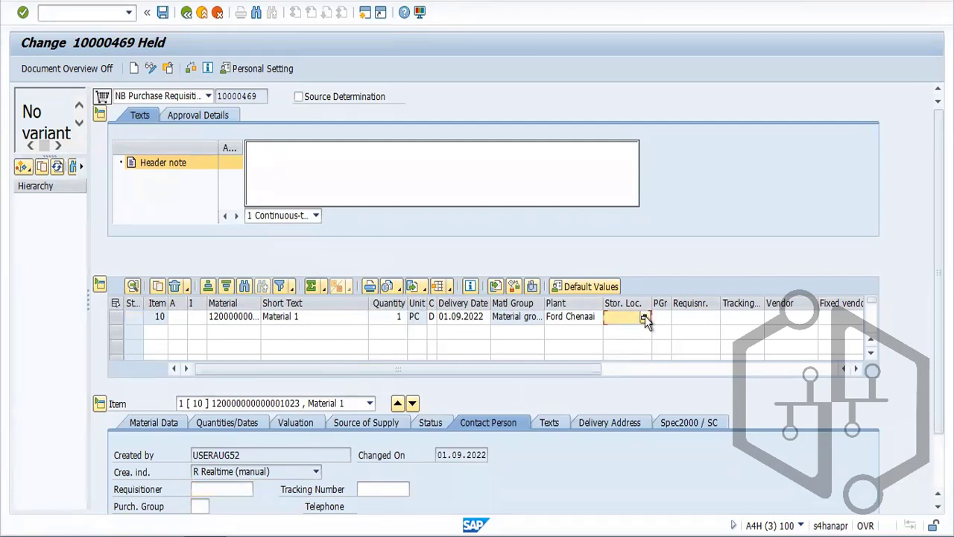
left_click(644, 317)
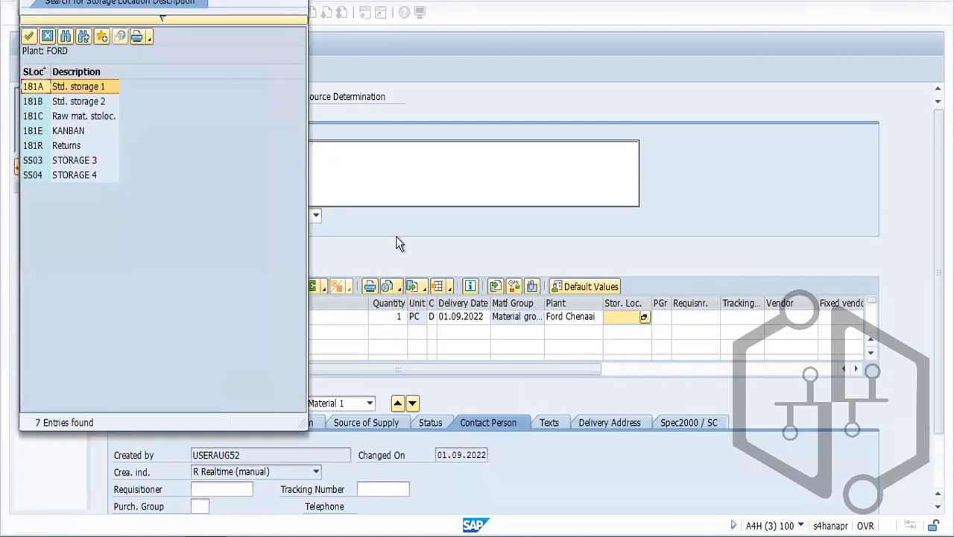
double_click(73, 163)
key("ctrl+f")
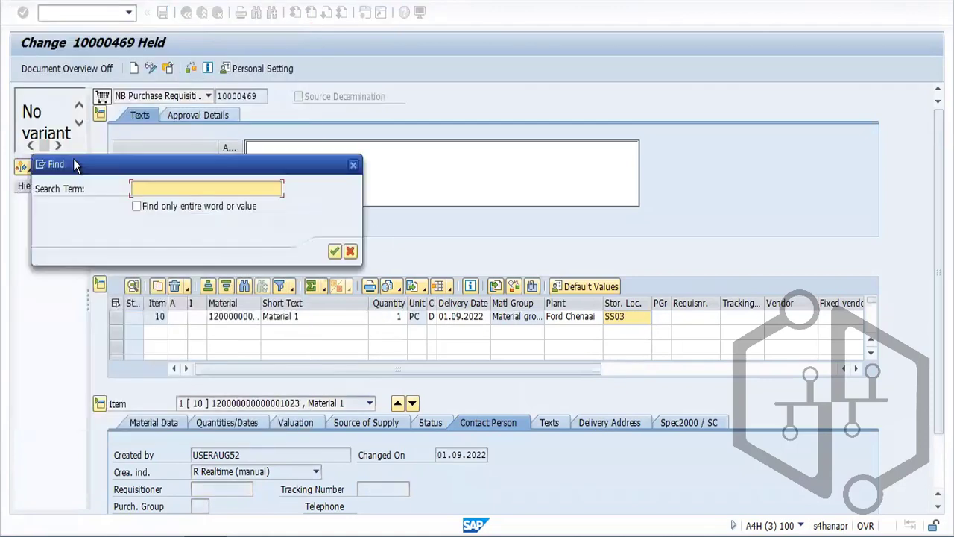
left_click(331, 251)
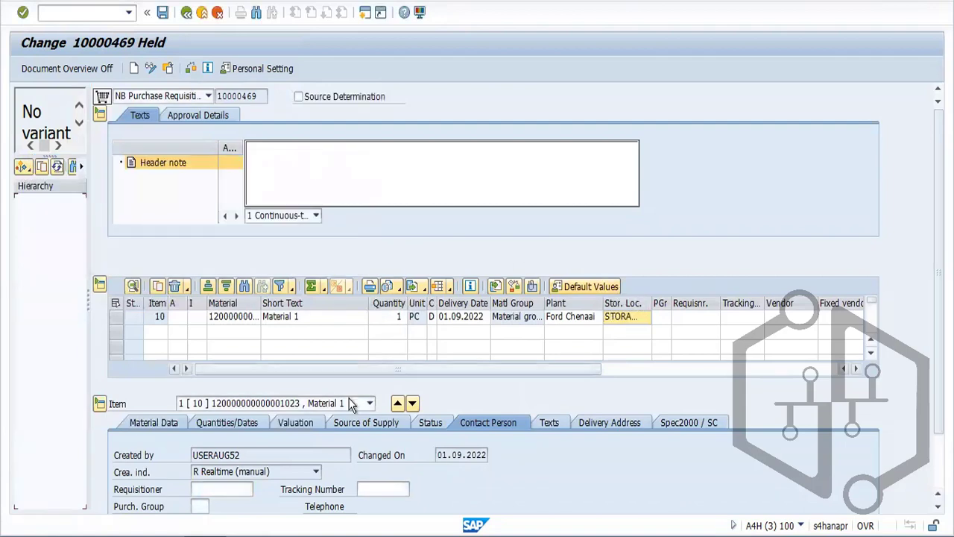
Check and save the changed purchase requisition, and display its approval details
left_click(191, 68)
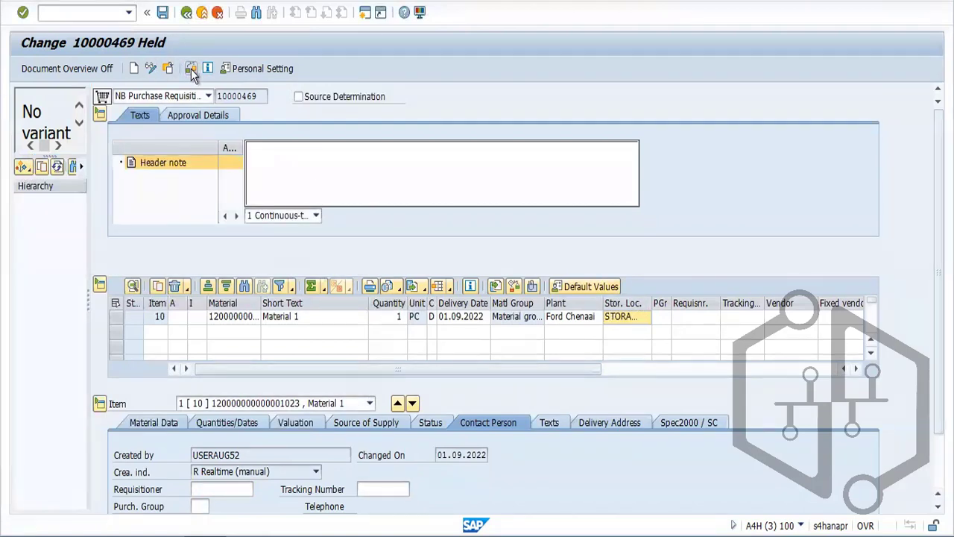
left_click(402, 319)
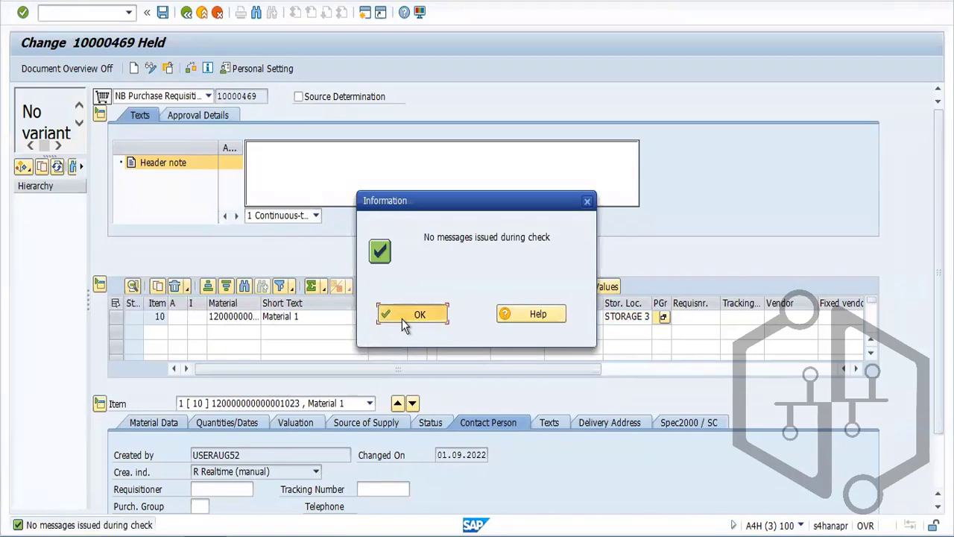
left_click(163, 12)
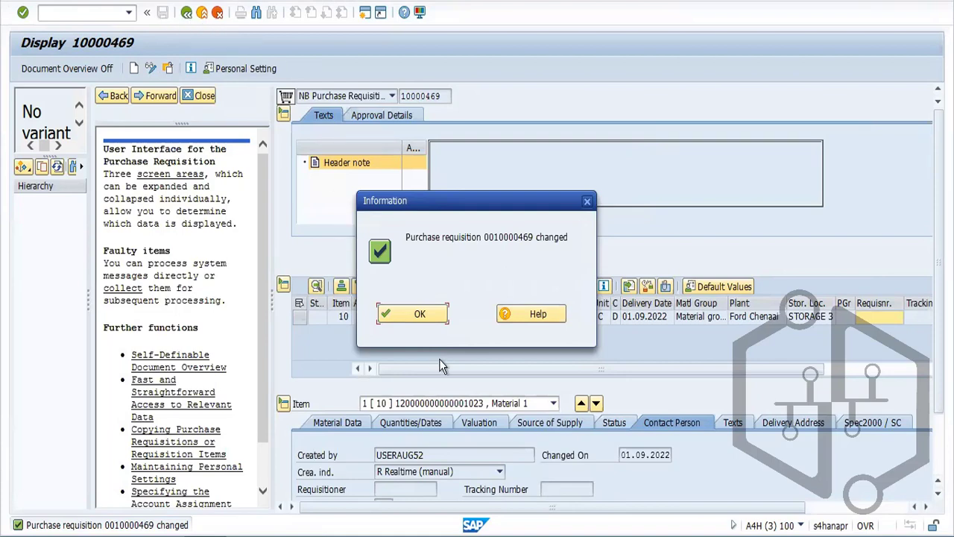
left_click(420, 315)
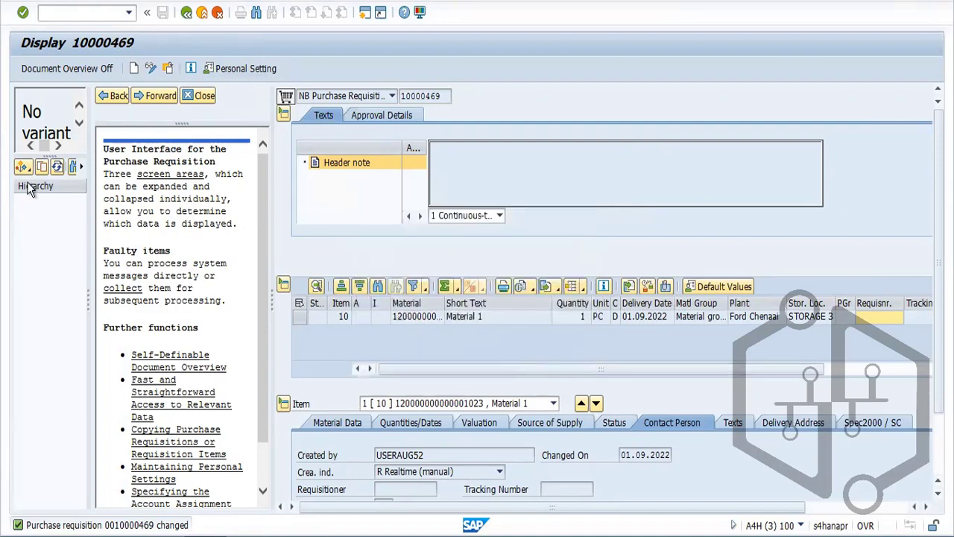
left_click(198, 98)
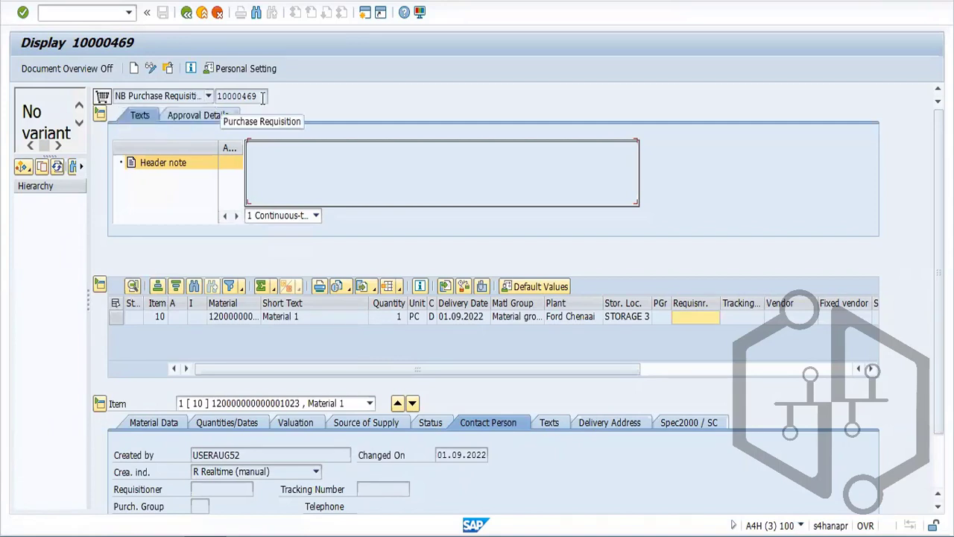
left_click(209, 120)
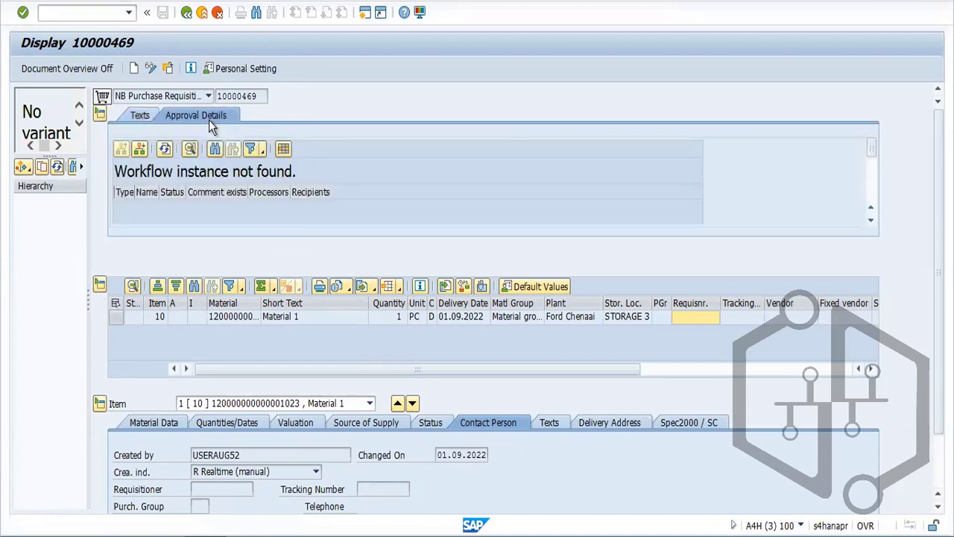
In a new session, open the SAP Reference IMG through transaction SPRO
left_click(365, 13)
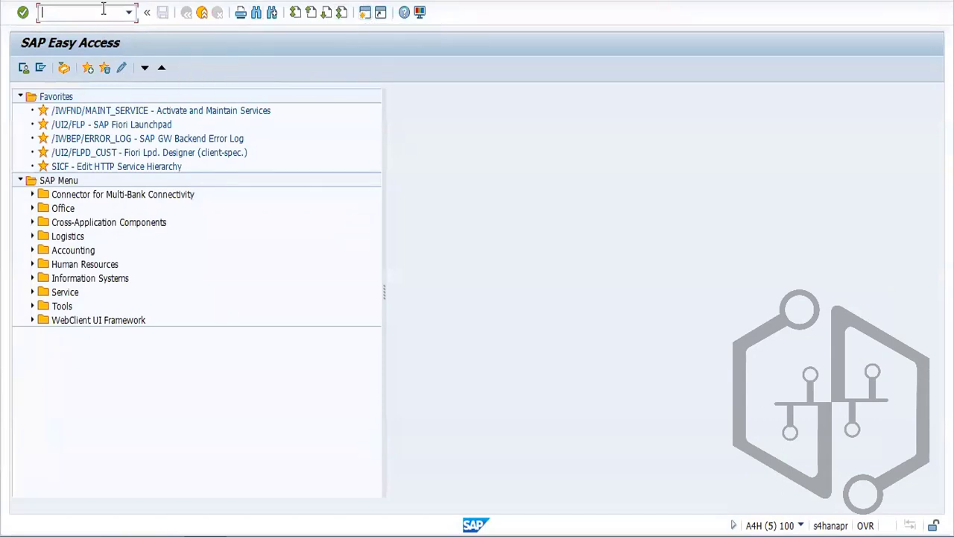
type("spro")
key("Return")
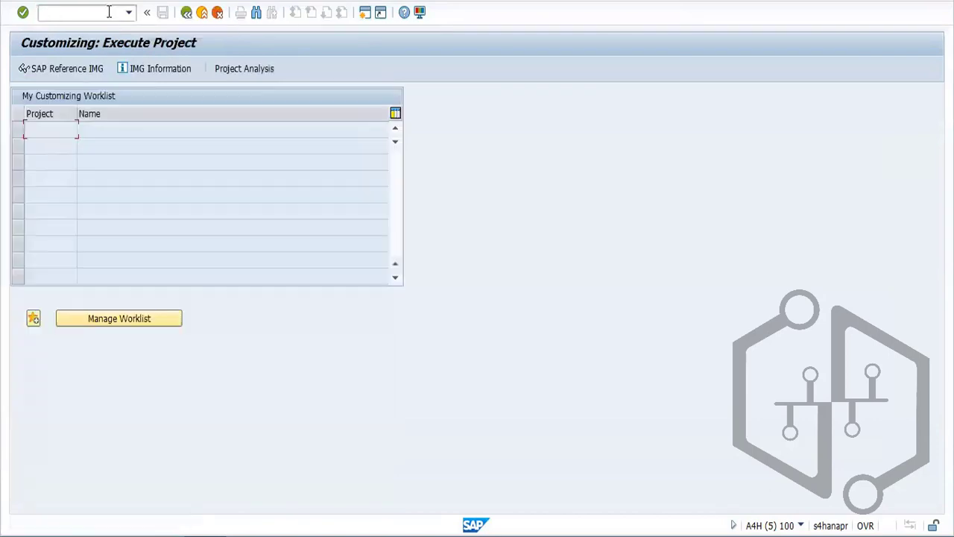
left_click(54, 65)
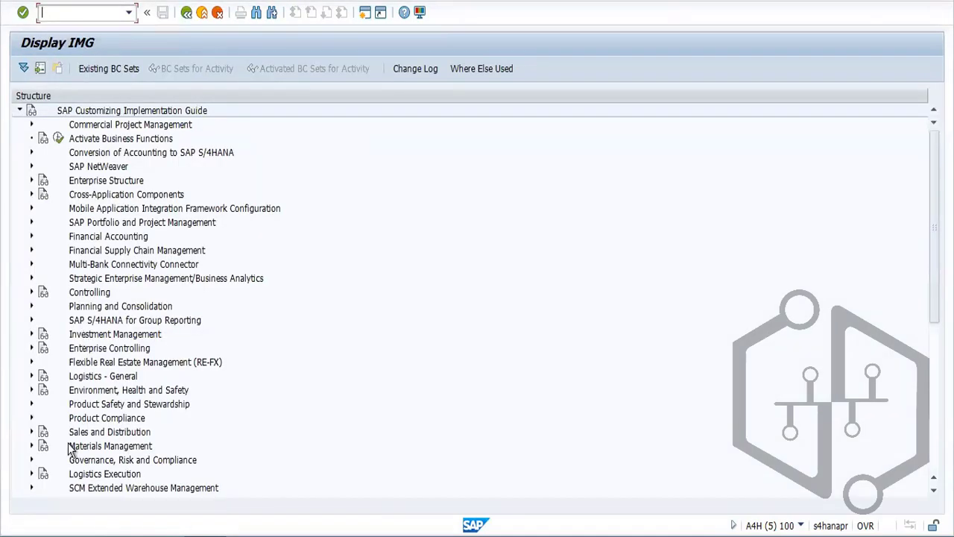
Under Materials Management > Purchasing > Purchase Requisition, open the document type settings for flexible workflow
left_click(32, 445)
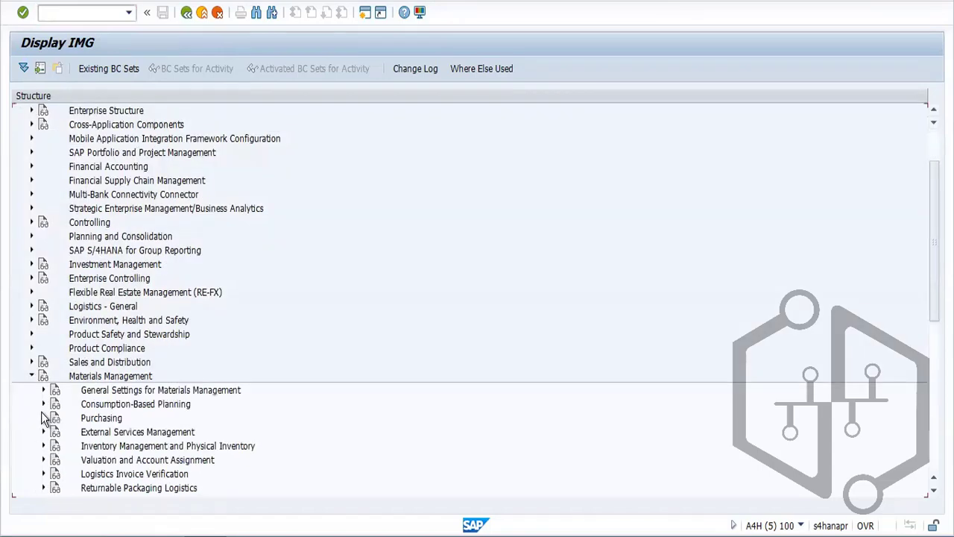
left_click(43, 419)
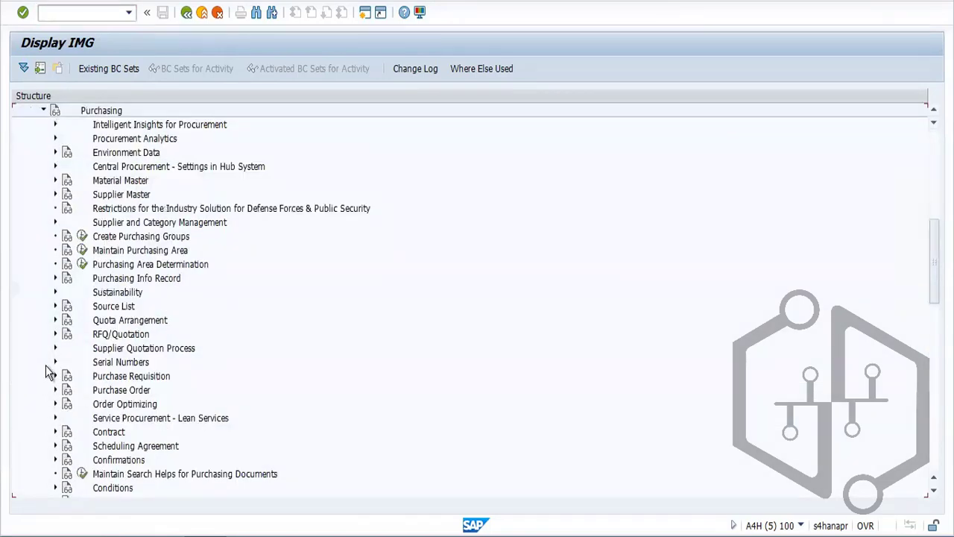
left_click(55, 375)
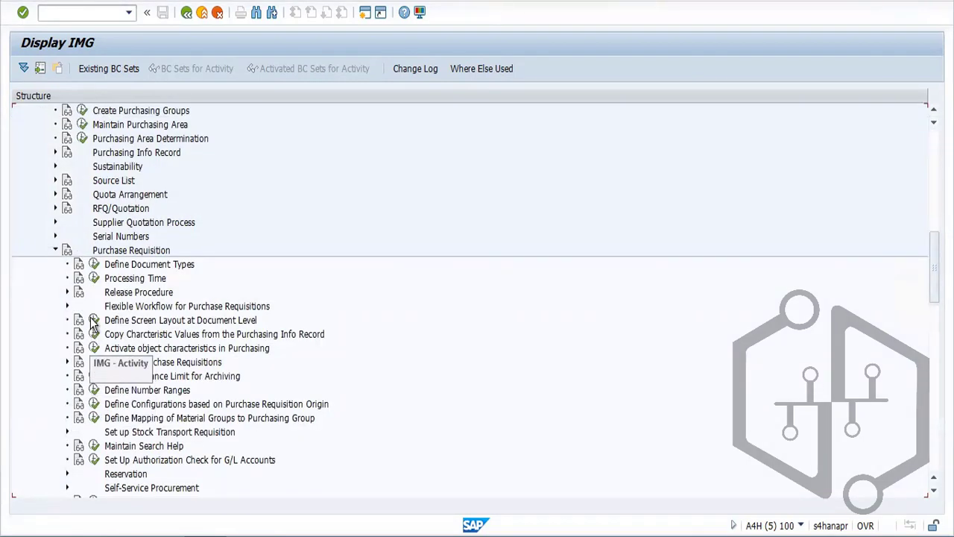
left_click(66, 306)
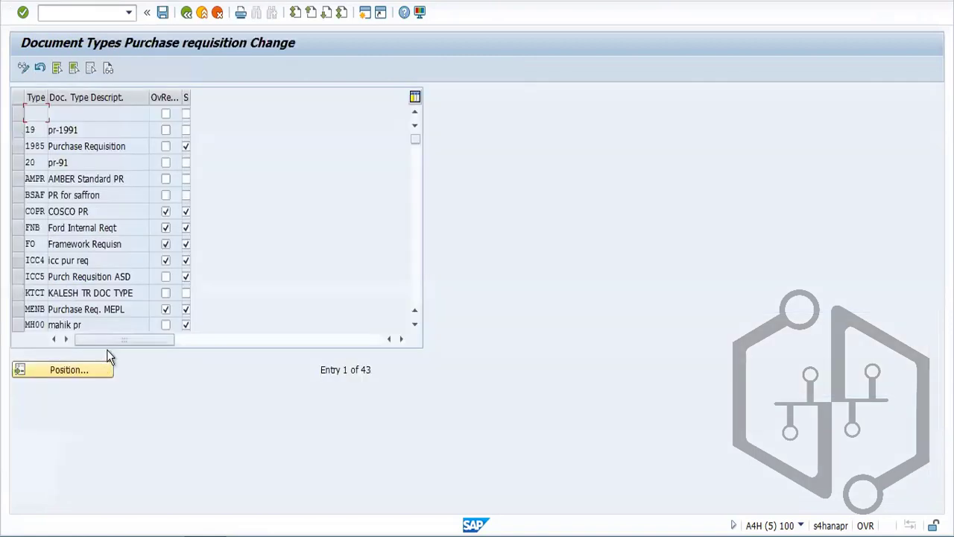
Find document type NB and clear both workflow checkboxes in its row
left_click(89, 371)
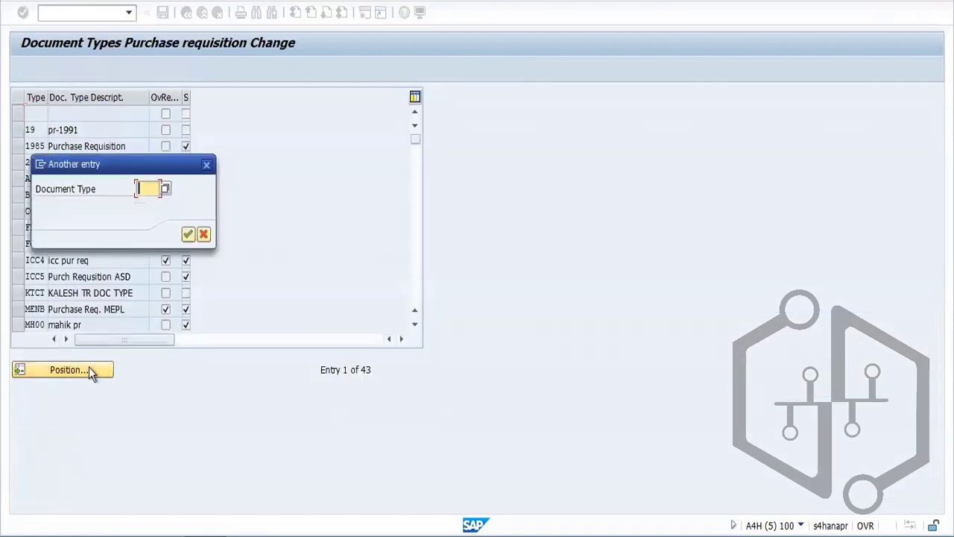
type("NB")
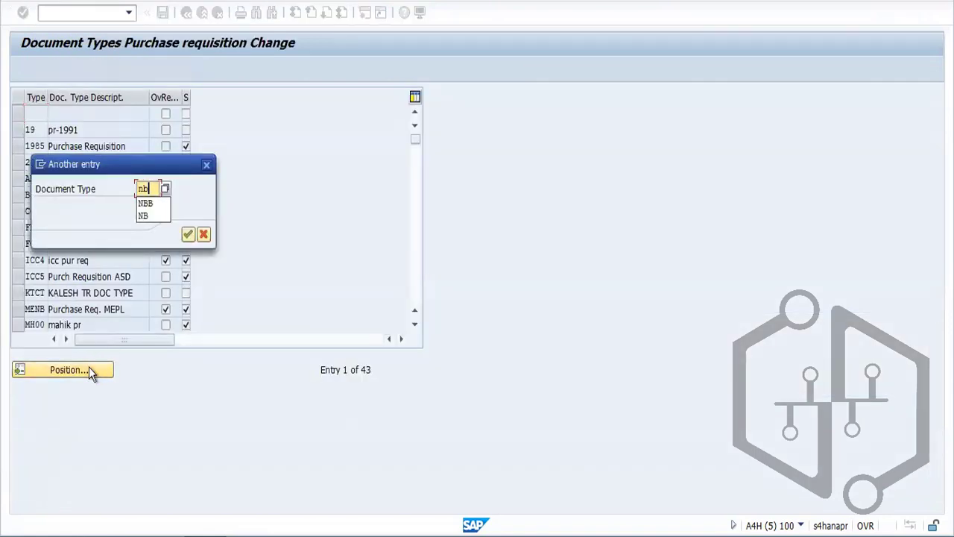
key("Return")
key("Return")
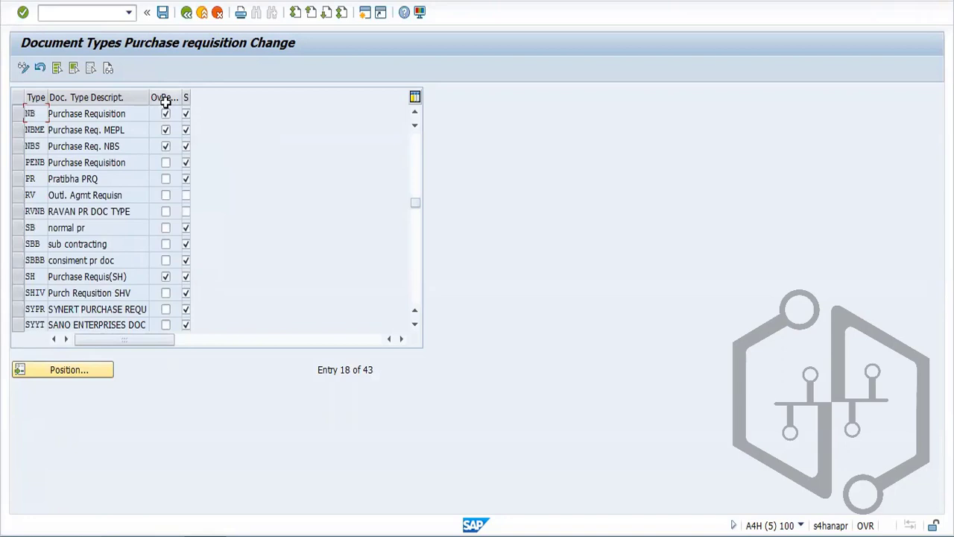
left_click(165, 116)
left_click(187, 116)
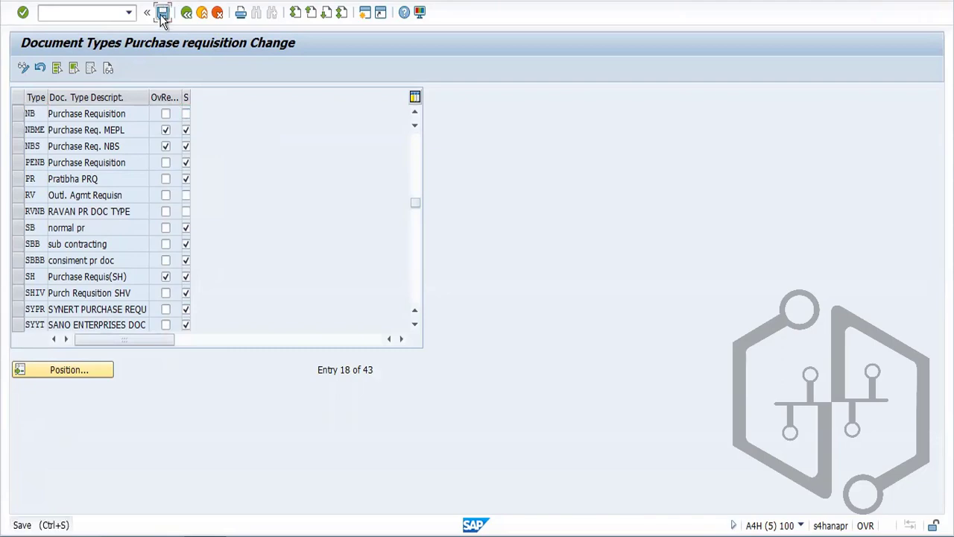
Save the document type settings under the proposed MM:Org Config customizing request and return to the IMG structure
left_click(163, 16)
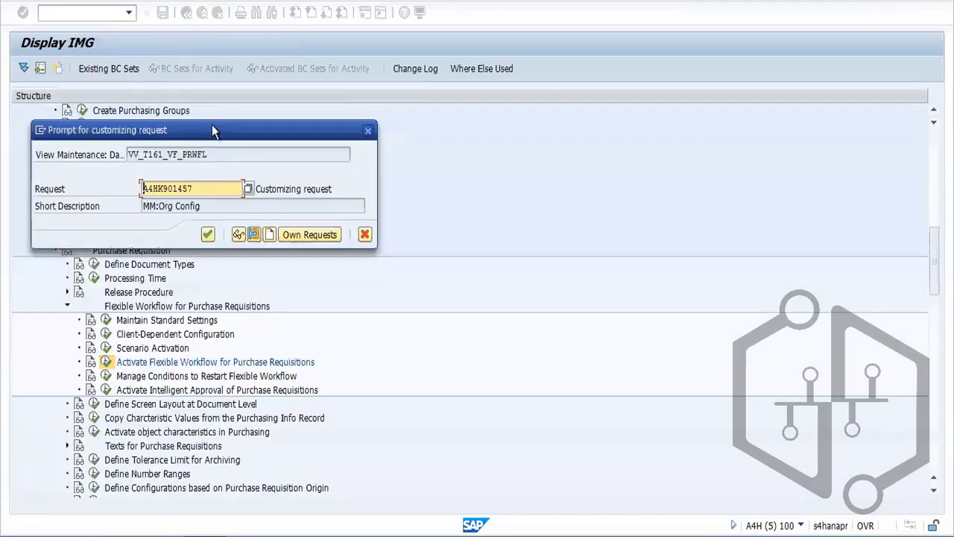
left_click(208, 234)
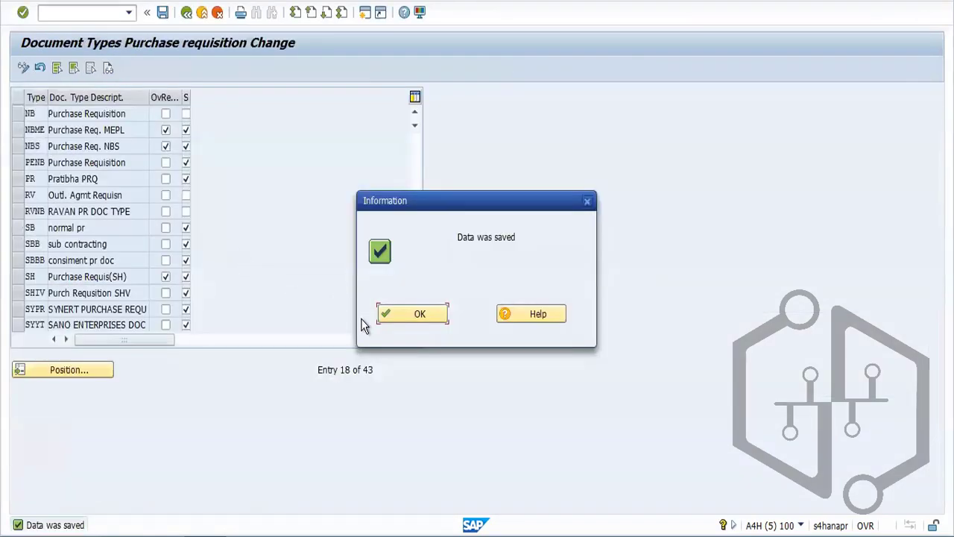
left_click(395, 315)
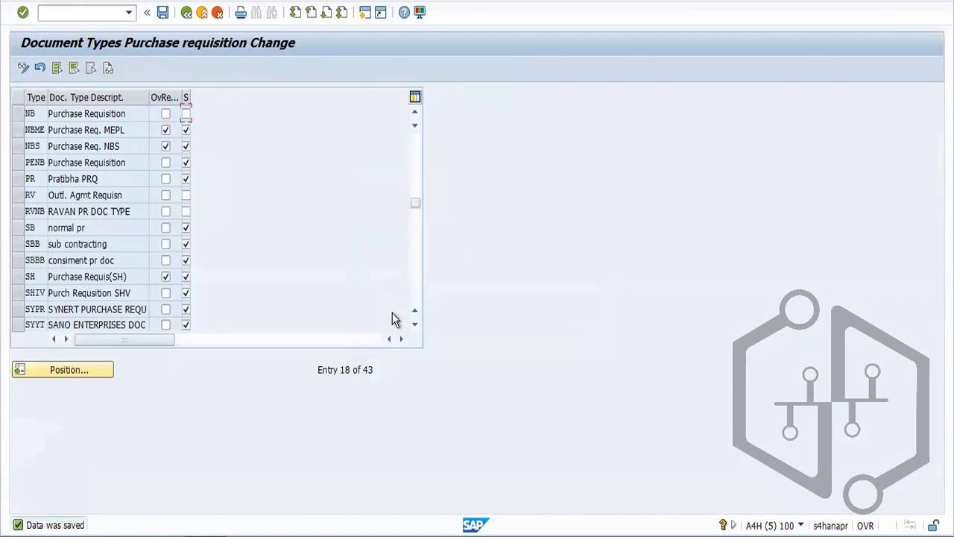
left_click(165, 13)
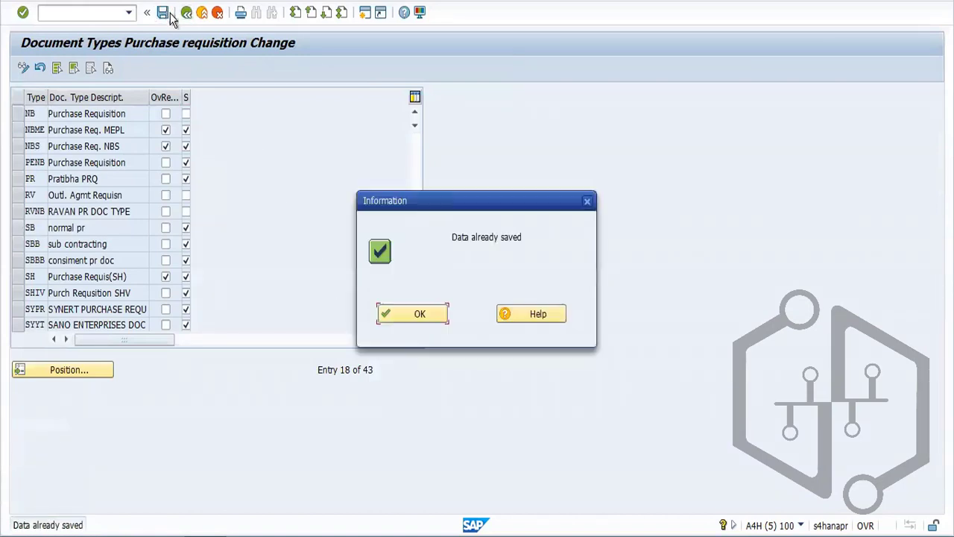
left_click(417, 315)
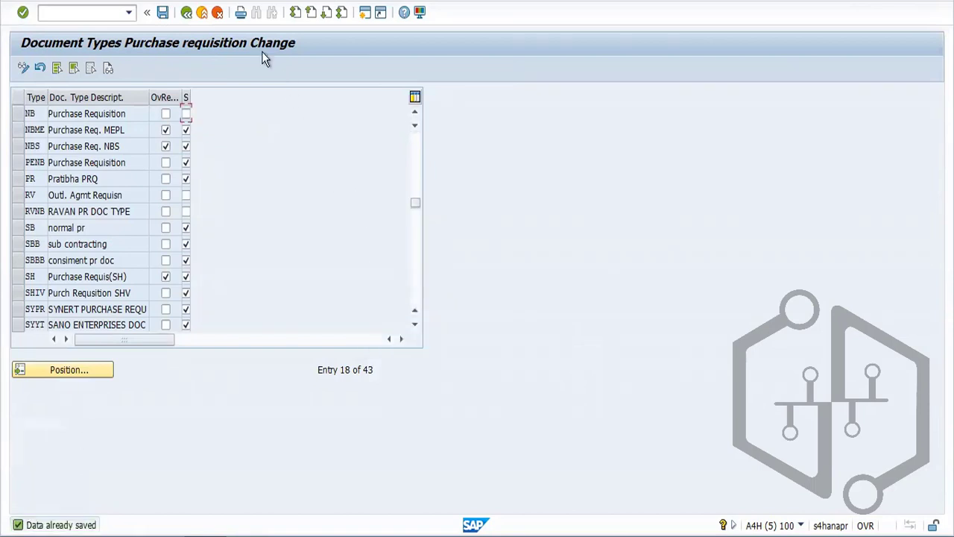
left_click(186, 14)
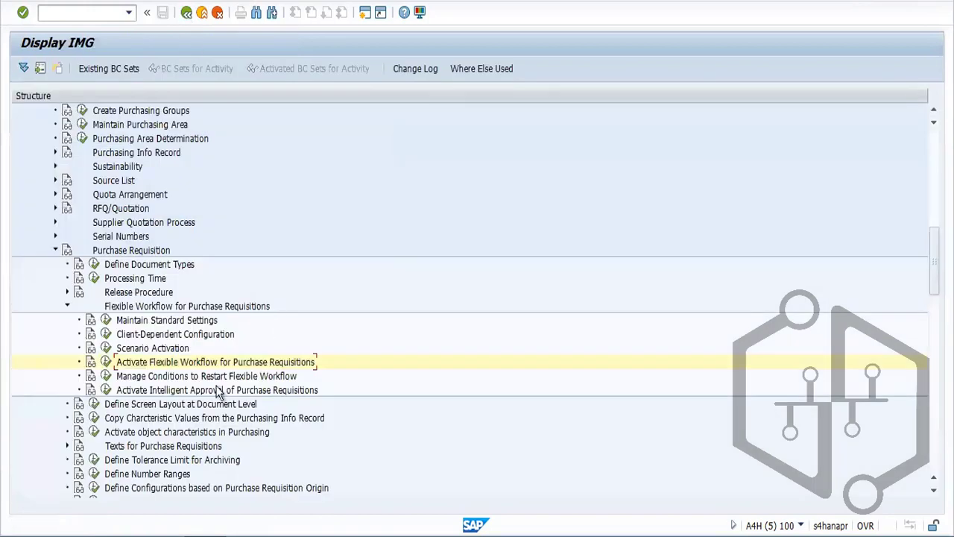
Examine the intelligent approval configuration and the standard workflow settings for purchase requisitions
left_click(111, 389)
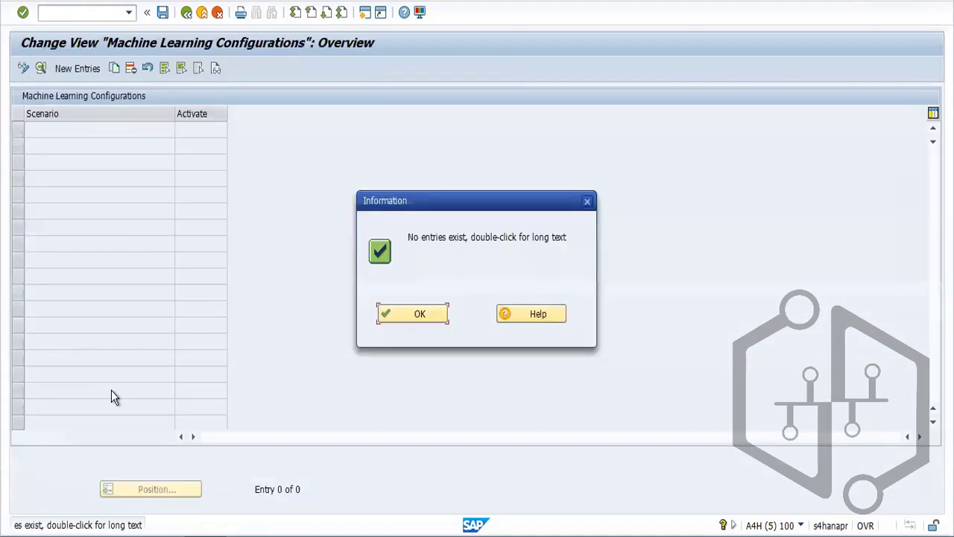
left_click(421, 314)
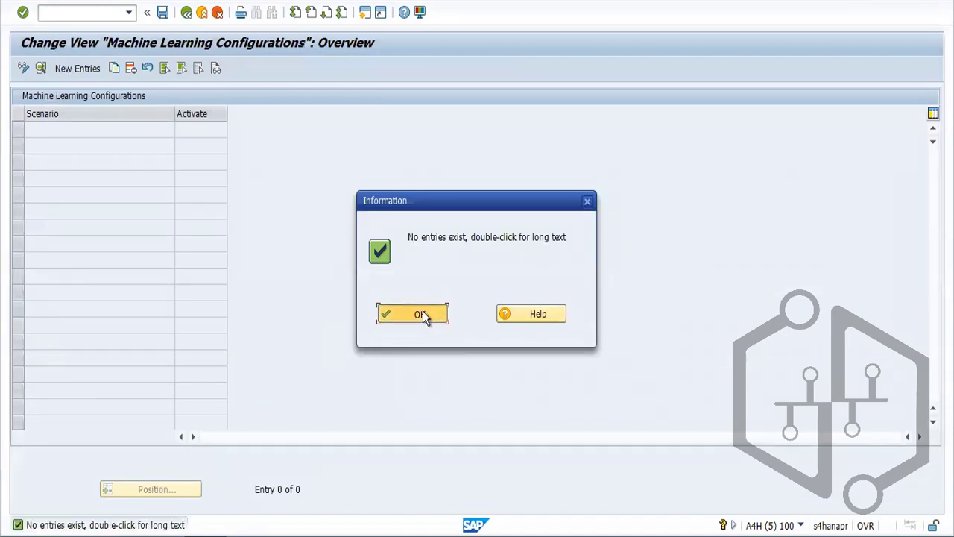
left_click(191, 14)
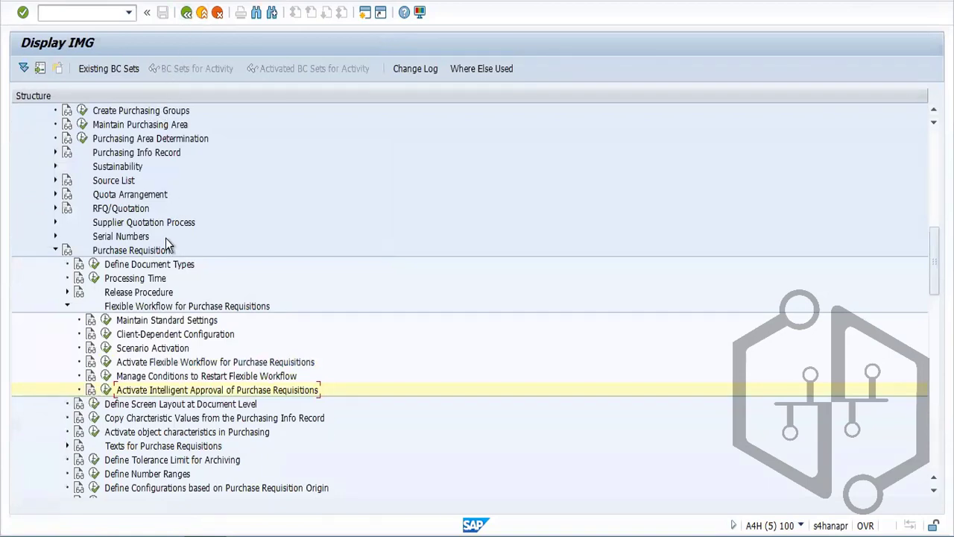
left_click(104, 319)
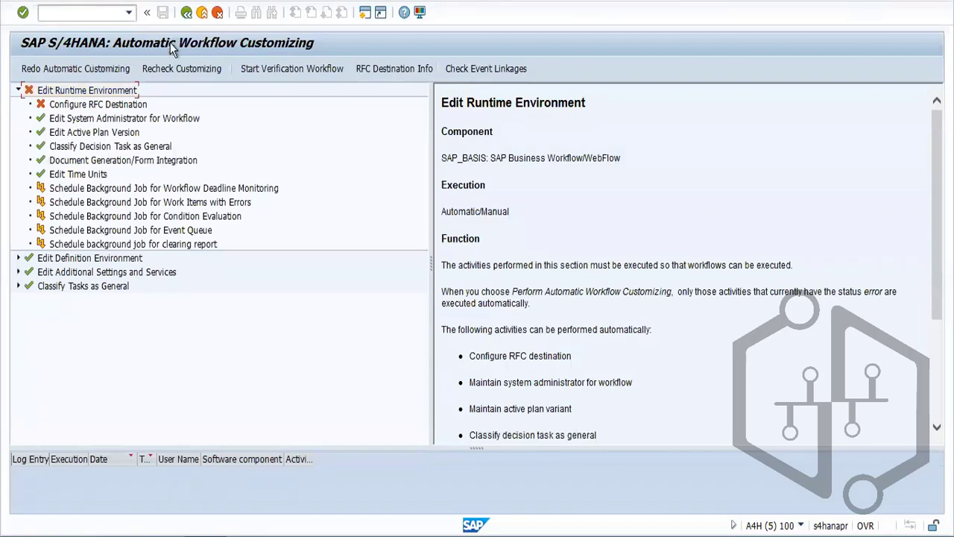
left_click(186, 13)
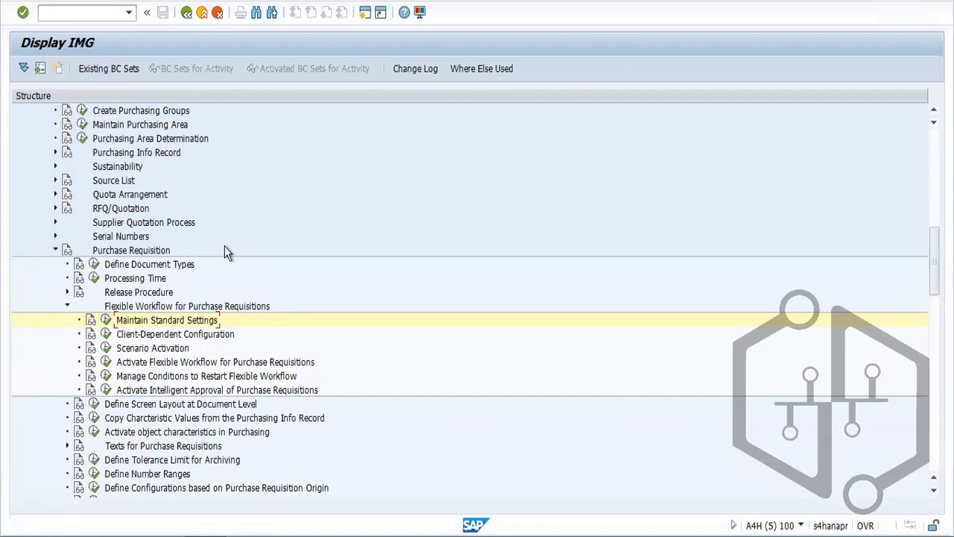
Leave the IMG and open purchase requisition creation through transaction ME51N
left_click(188, 14)
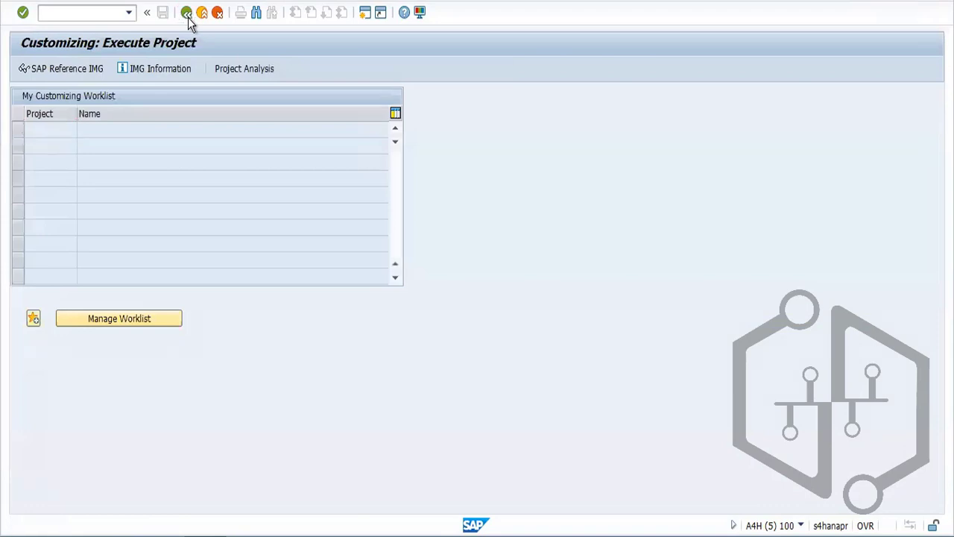
left_click(187, 15)
type("m")
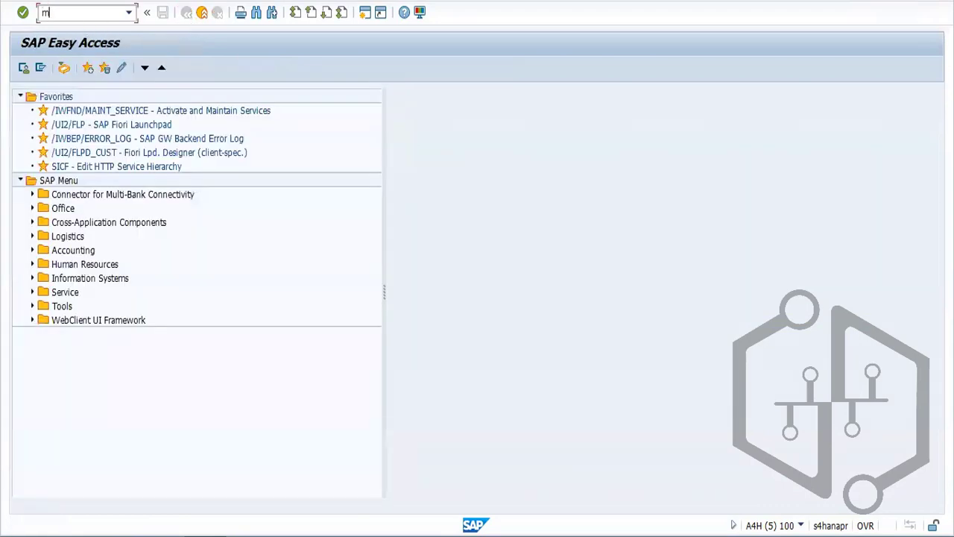
type("e51n")
key("Return")
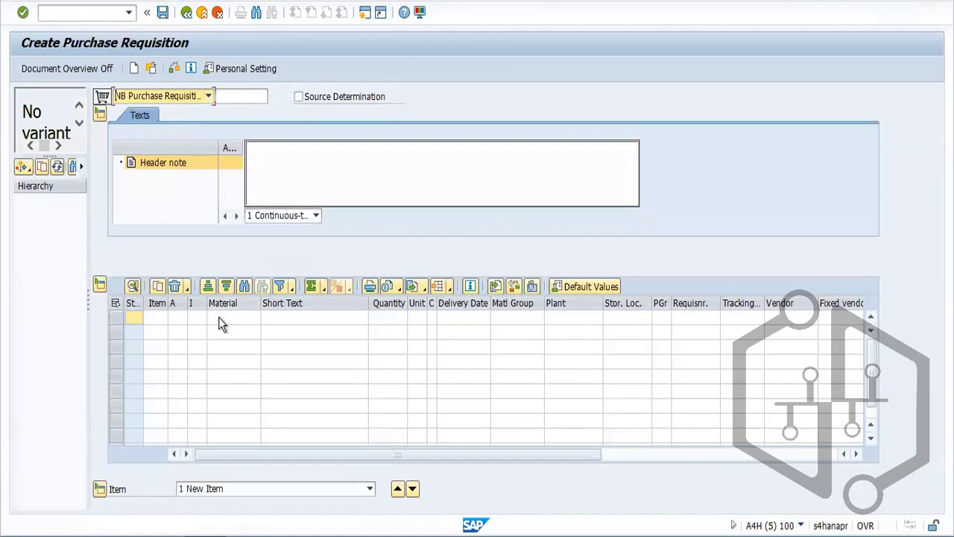
left_click(219, 317)
left_click(223, 332)
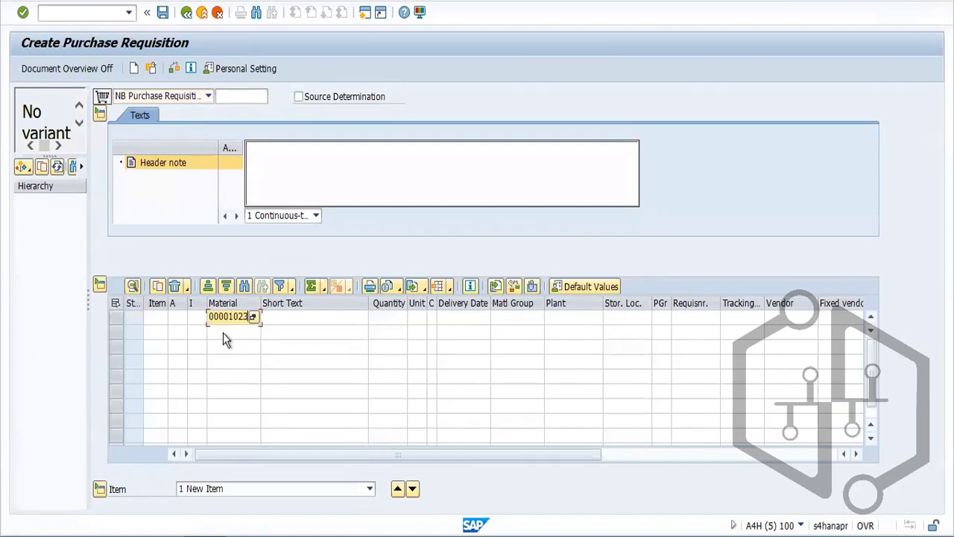
key("Return")
left_click(430, 317)
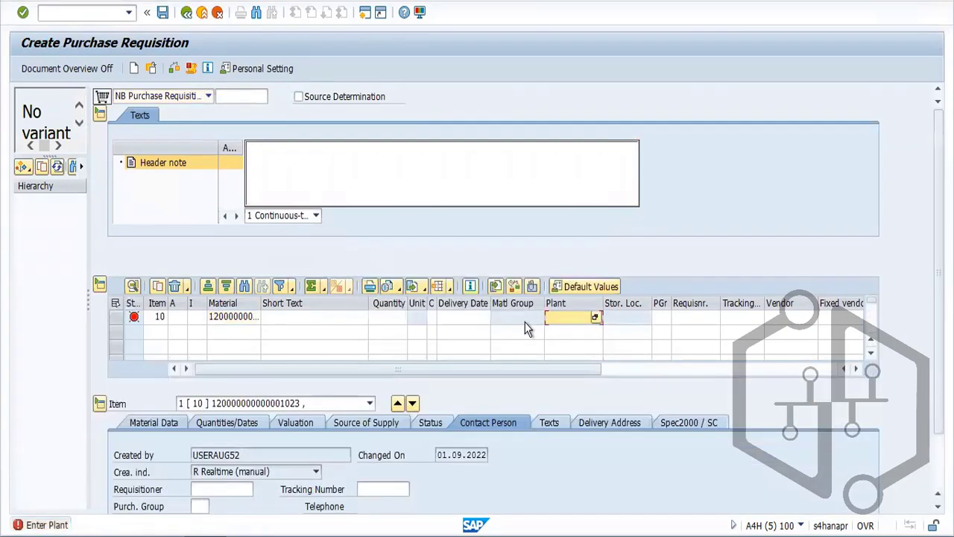
type("ford")
key("Return")
Set the quantity of requisition item 10 to 1 and its storage location to SS03
left_click(418, 313)
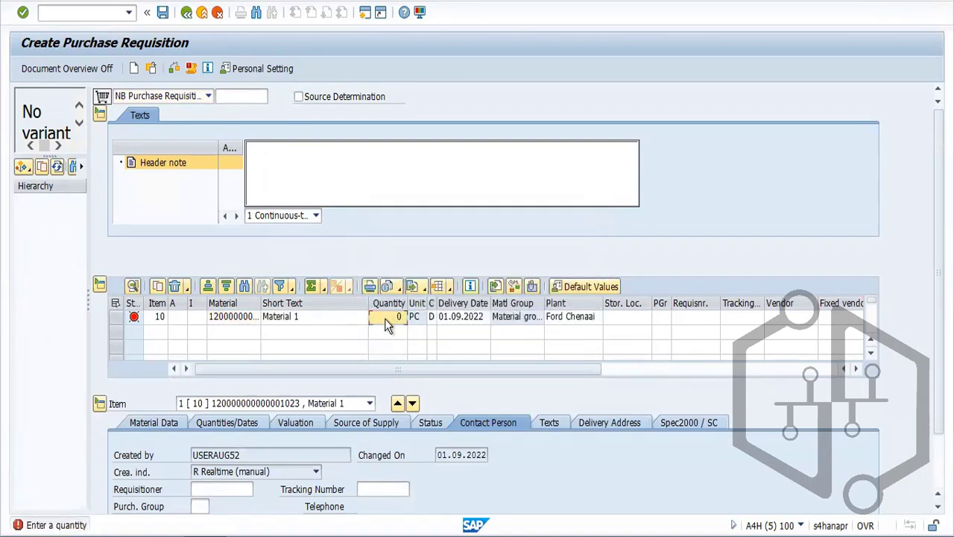
type("1")
key("Return")
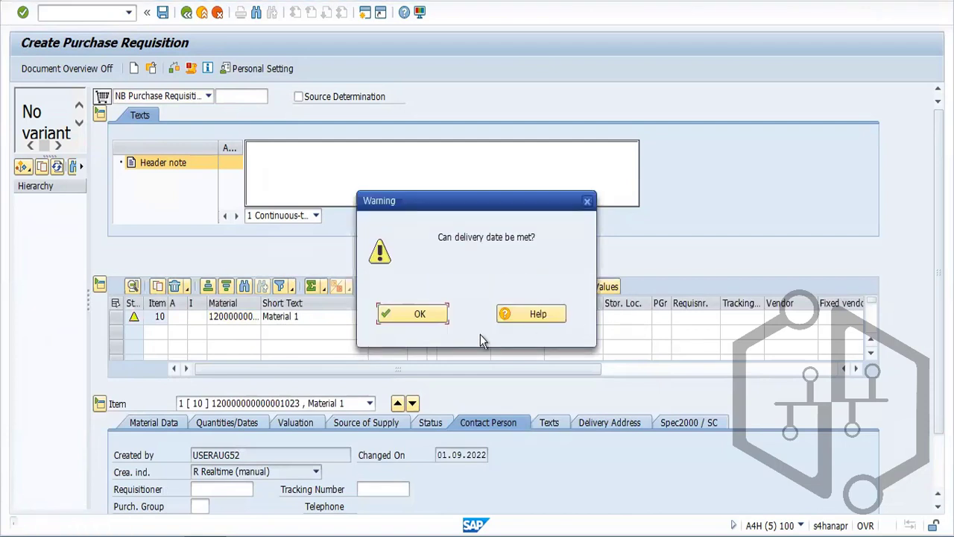
left_click(420, 314)
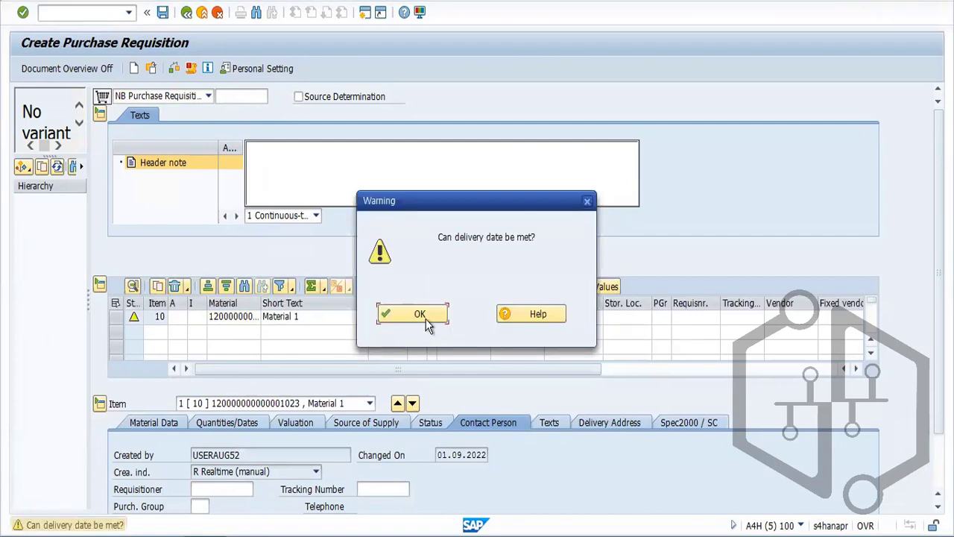
left_click(610, 320)
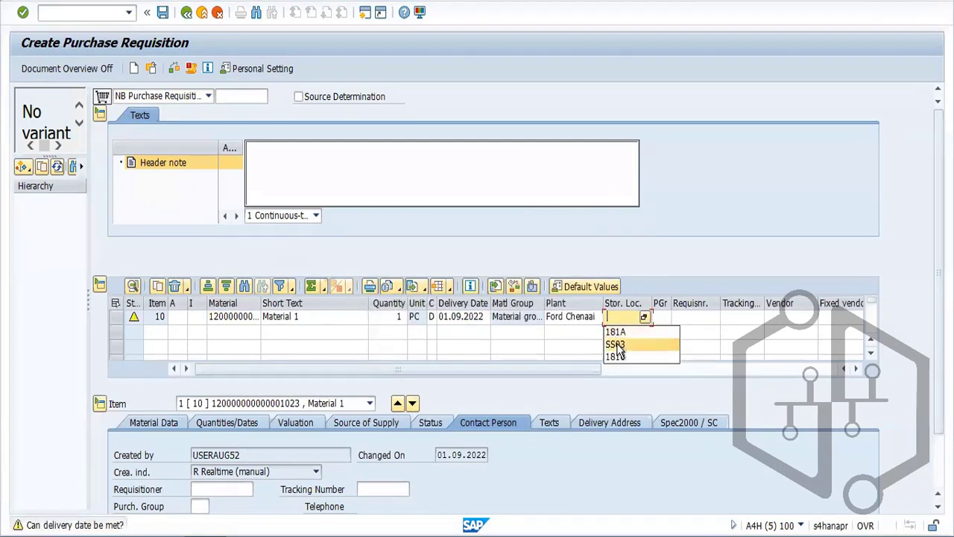
left_click(616, 343)
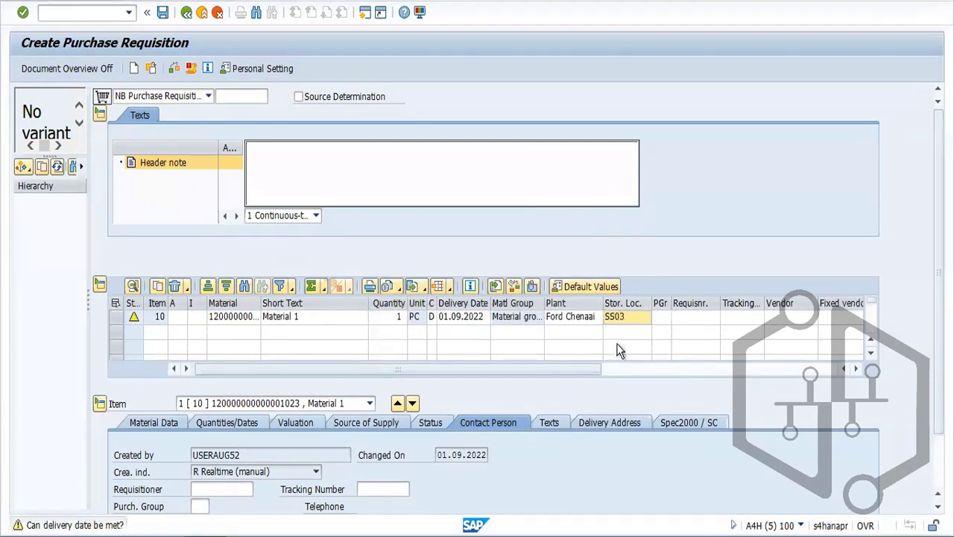
Check and save the new purchase requisition
left_click(174, 68)
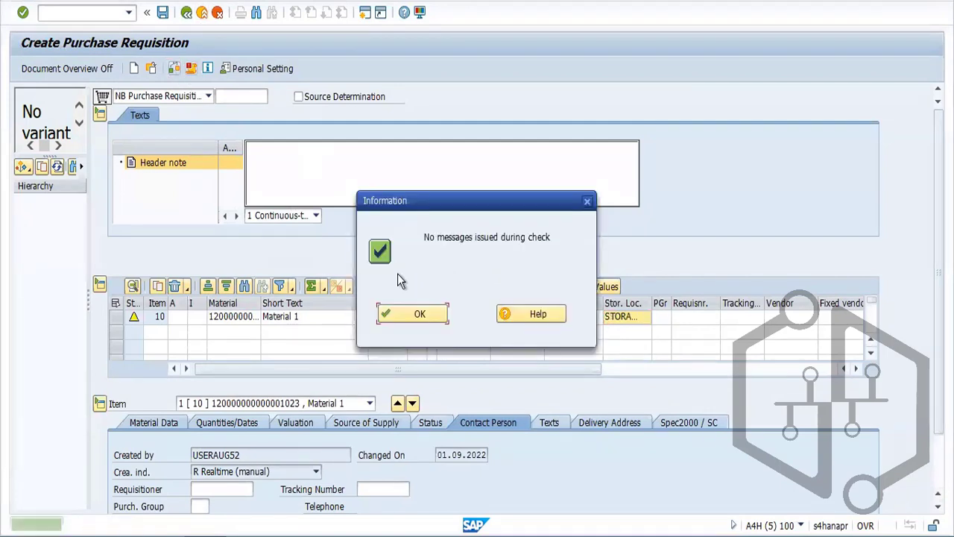
left_click(412, 313)
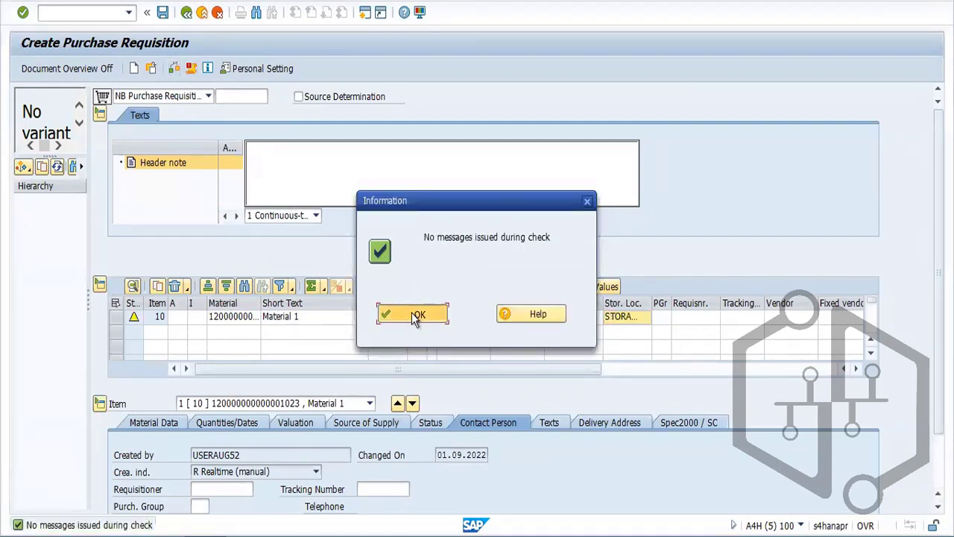
left_click(162, 14)
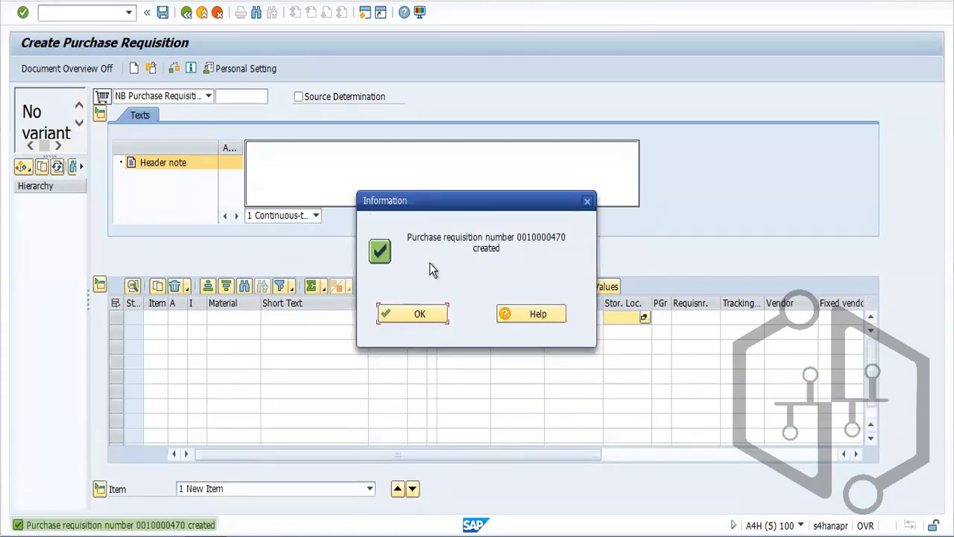
left_click(421, 317)
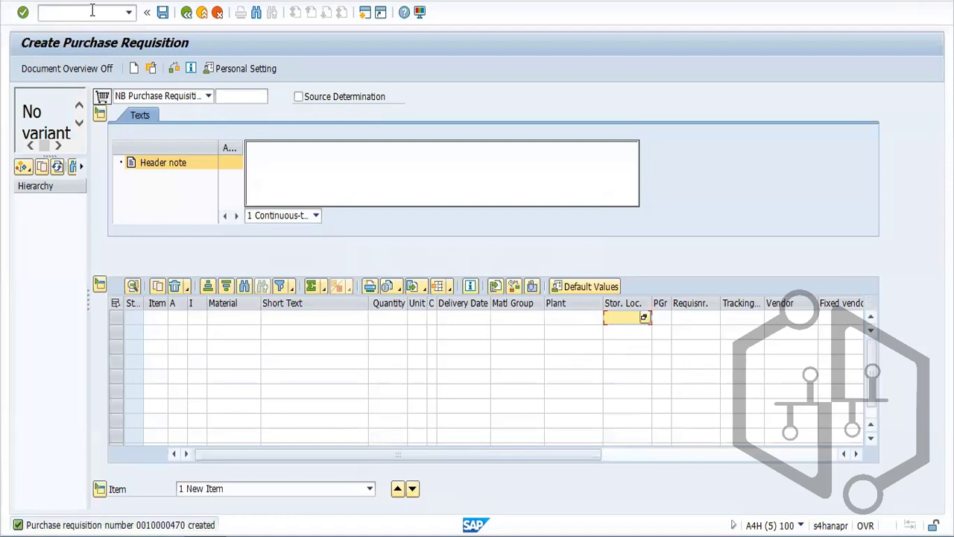
Start a new RFQ with quotation deadline 09.09.2022 and clear its purchasing group
type("/nme41n")
key("Return")
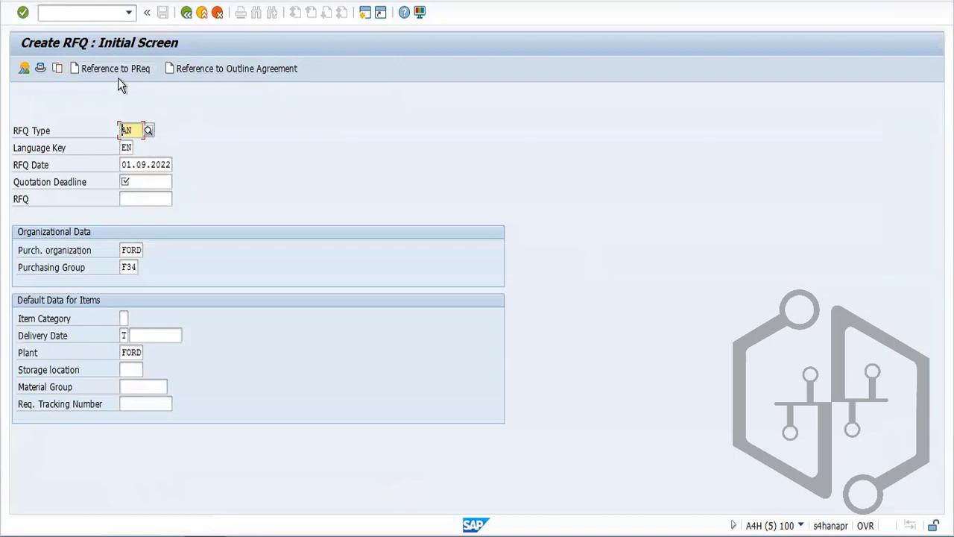
left_click(138, 185)
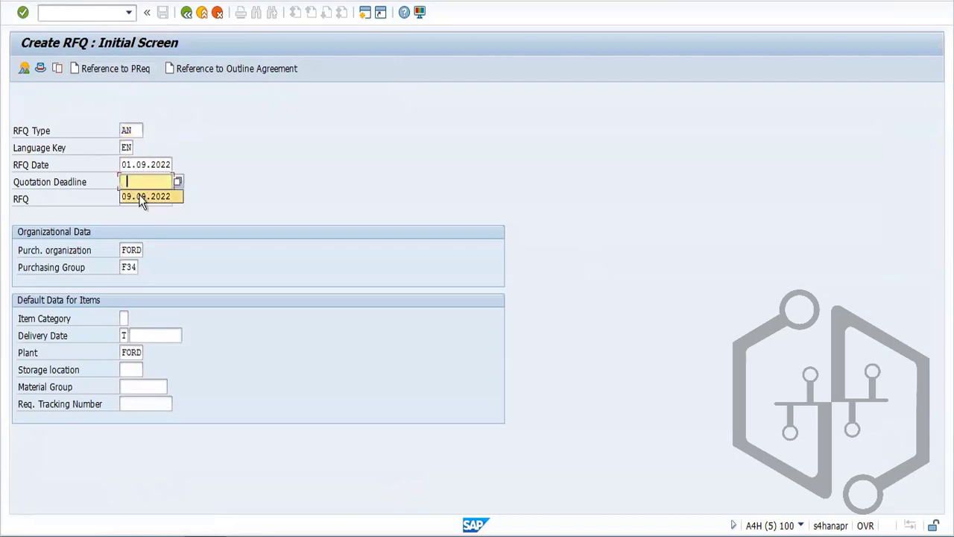
left_click(142, 198)
left_click_drag(123, 267, 213, 275)
key("BackSpace")
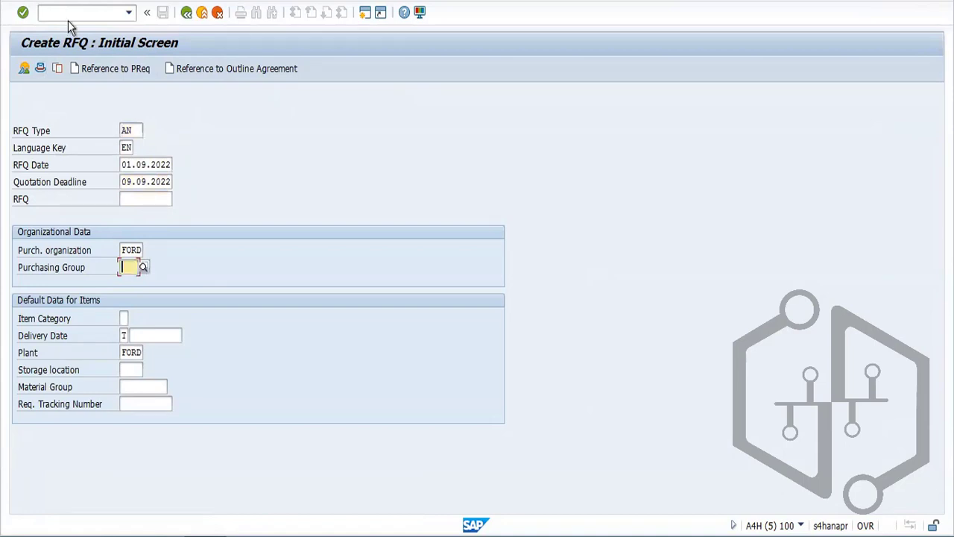
Create the RFQ with reference to purchase requisition 10000470 and assign purchasing group F34
left_click(104, 71)
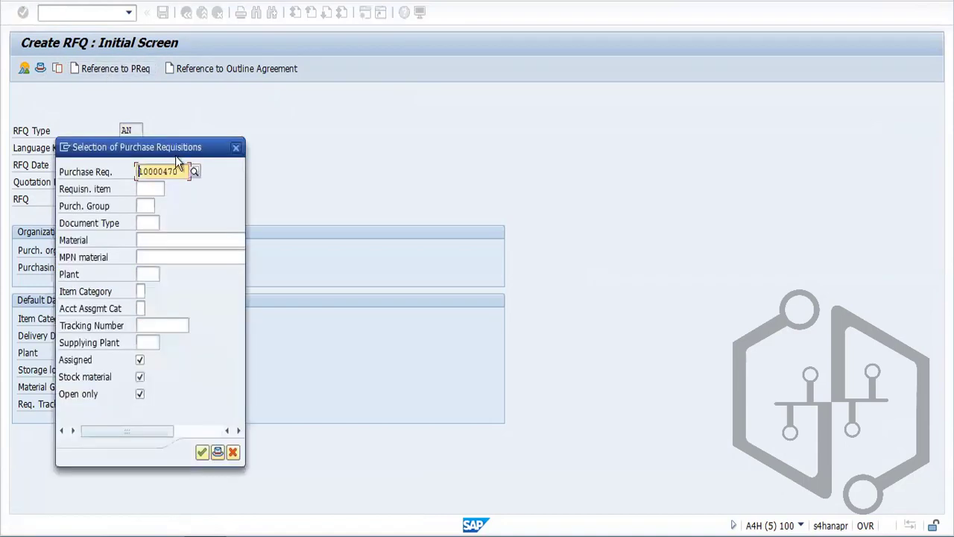
left_click(183, 171)
key("BackSpace")
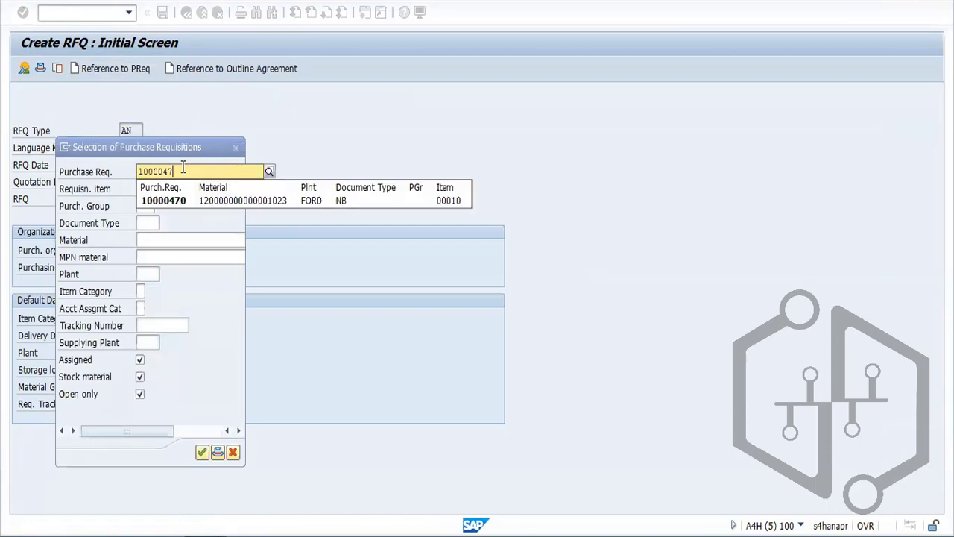
type("1")
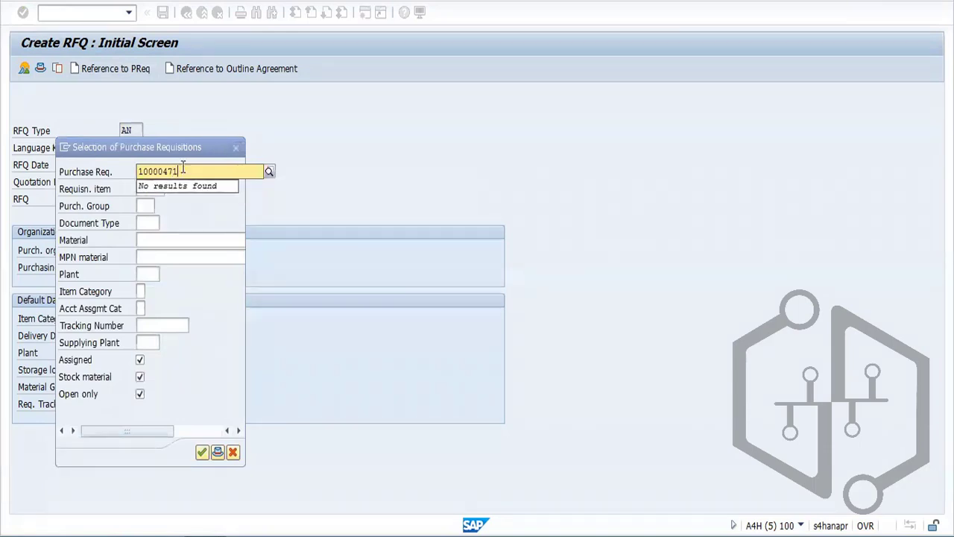
key("BackSpace")
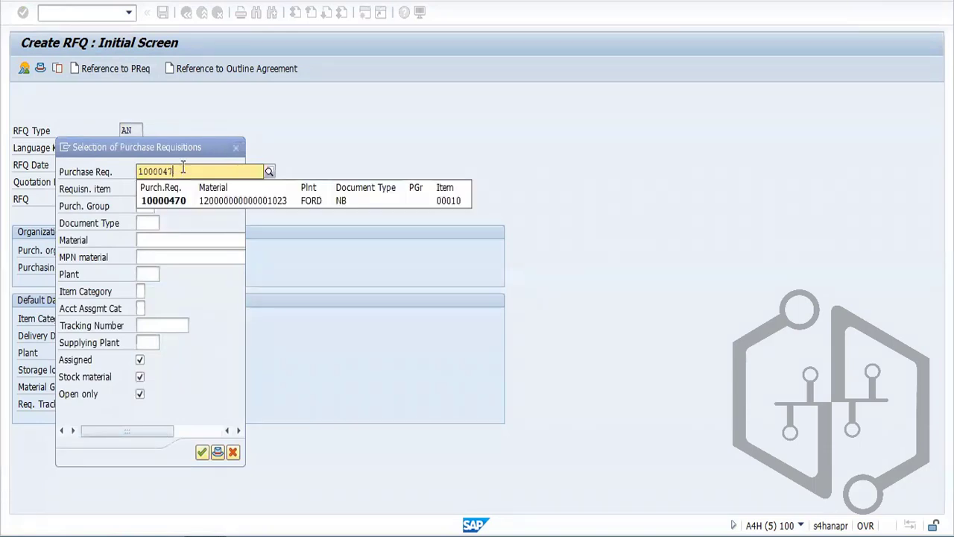
left_click(210, 200)
left_click(202, 452)
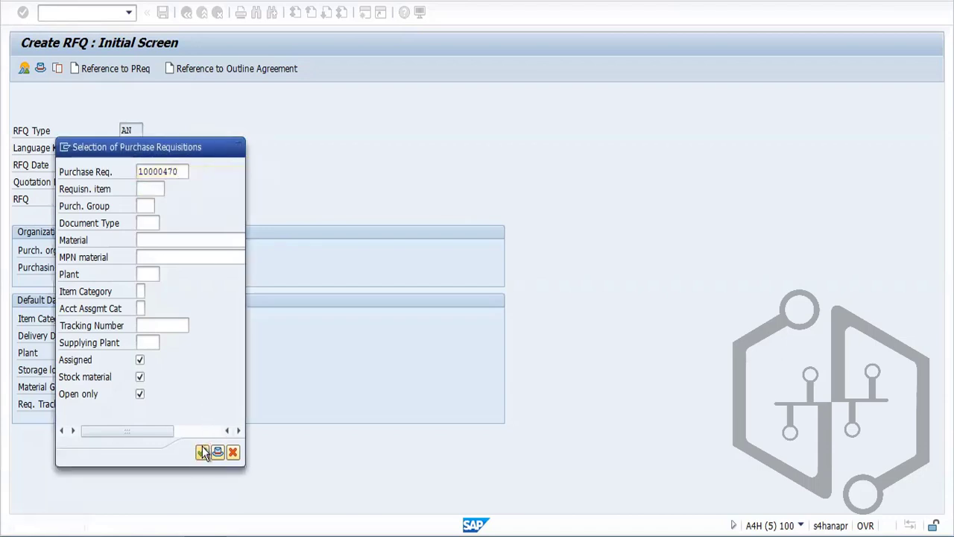
left_click(429, 313)
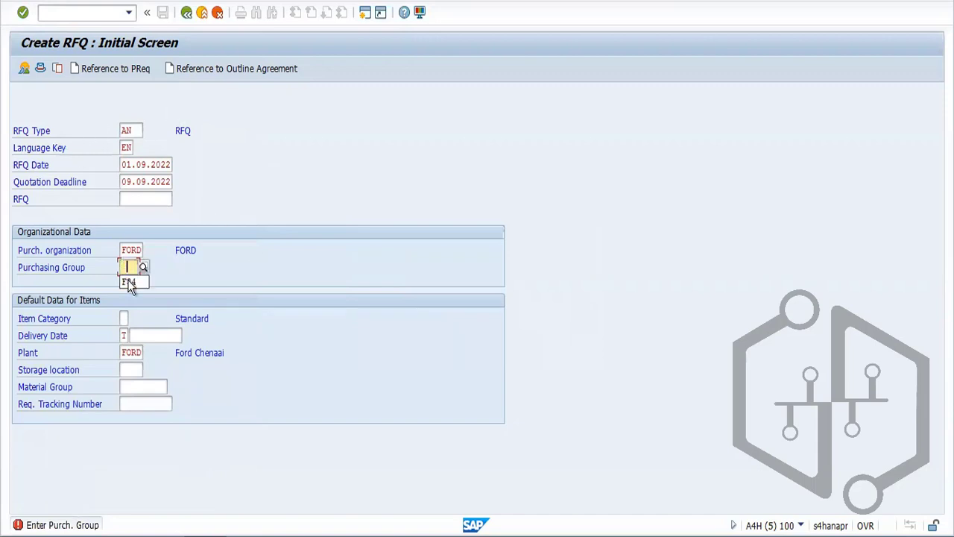
key("Return")
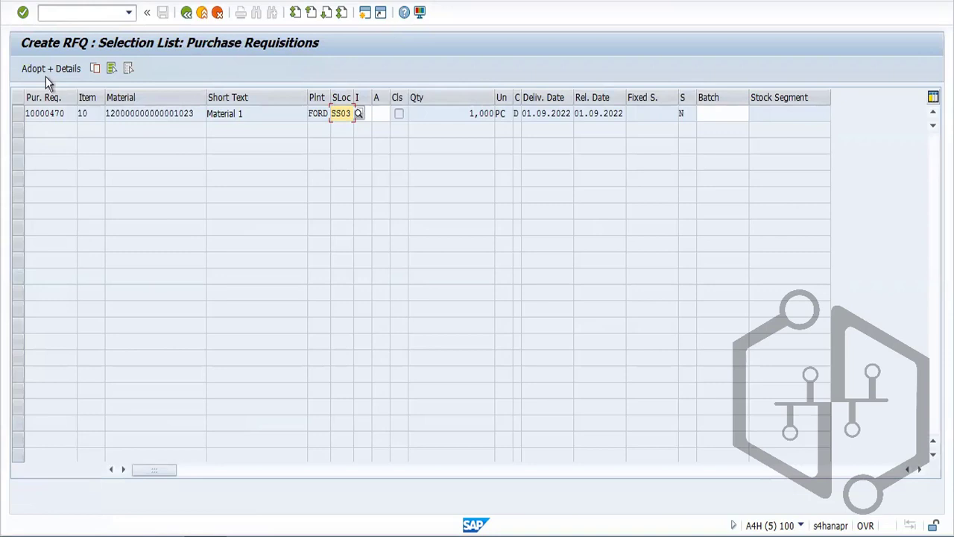
Adopt item 10 of the purchase requisition into the RFQ with its details, accepting the procurement warnings
left_click(17, 116)
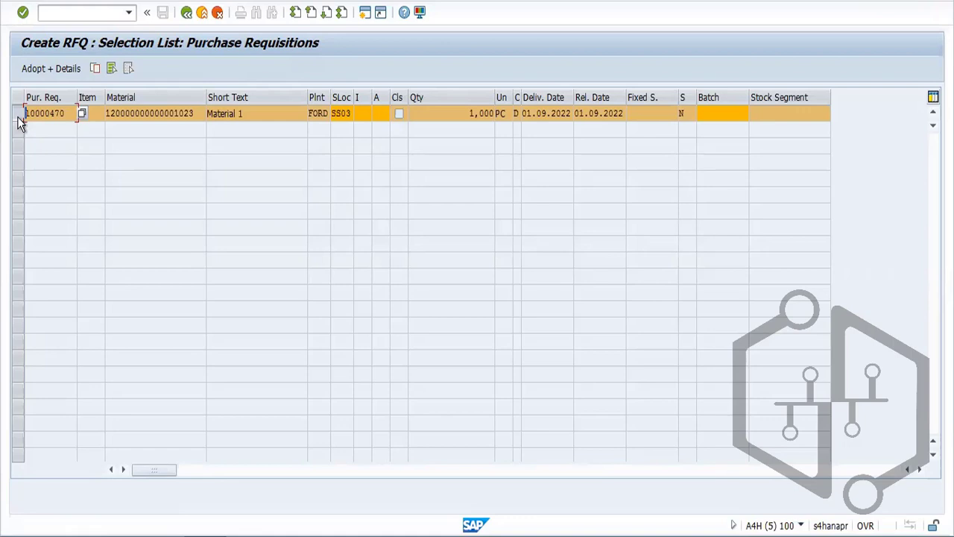
left_click(57, 70)
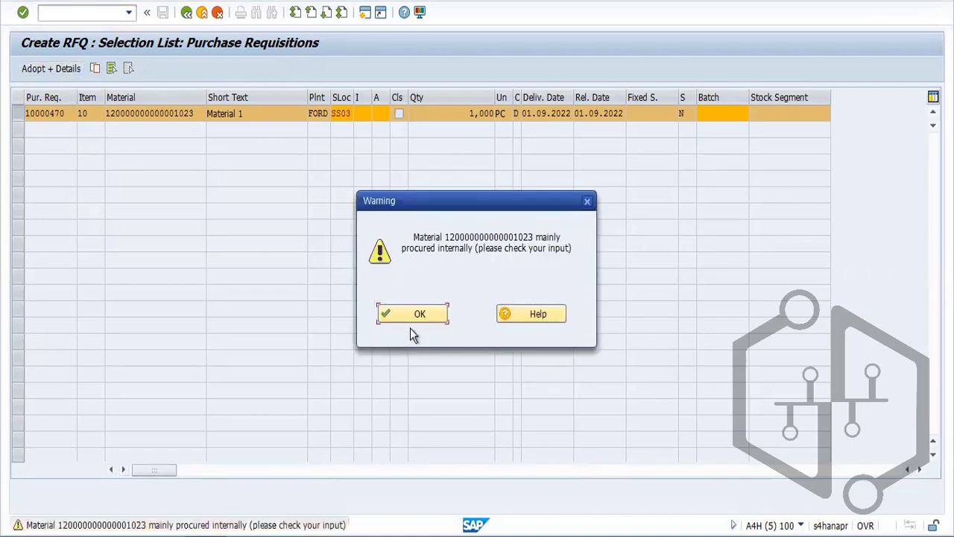
left_click(414, 316)
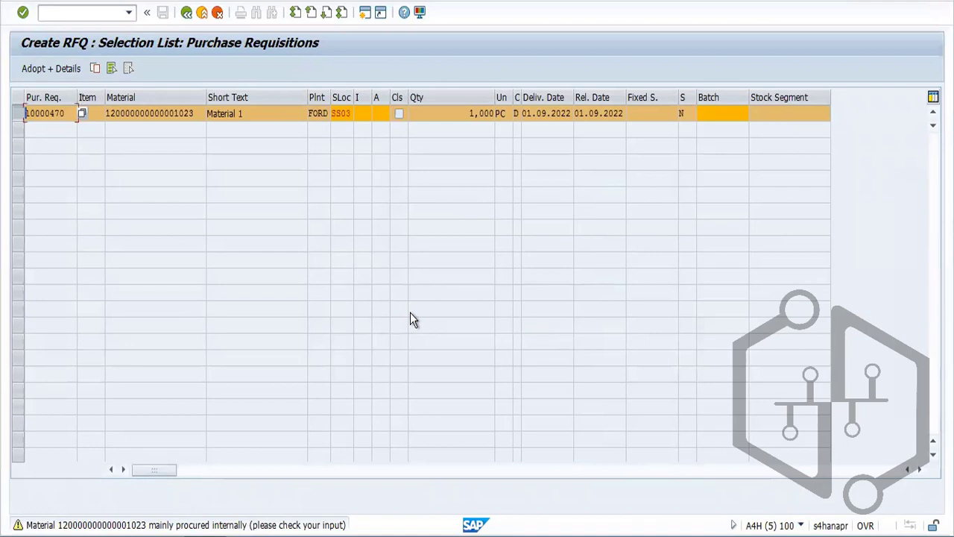
left_click(68, 69)
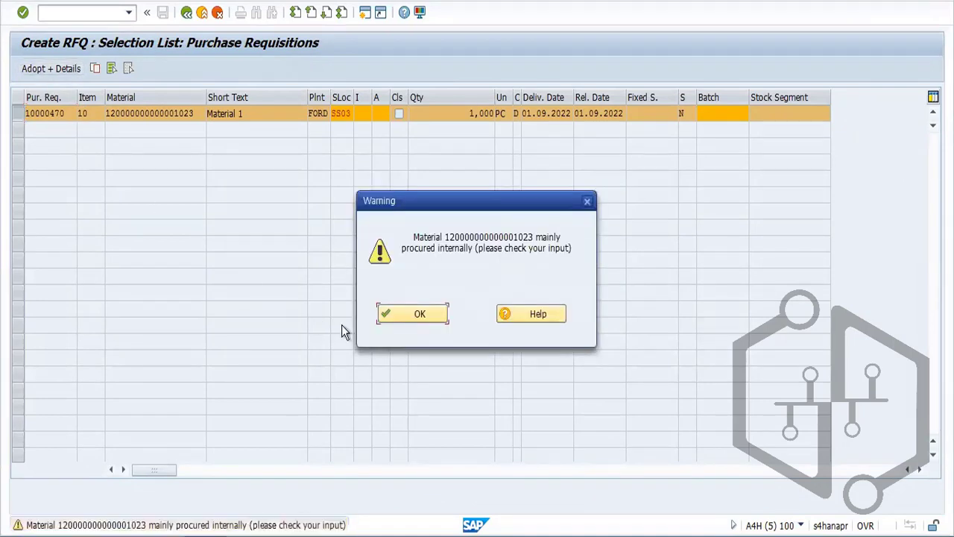
left_click(402, 321)
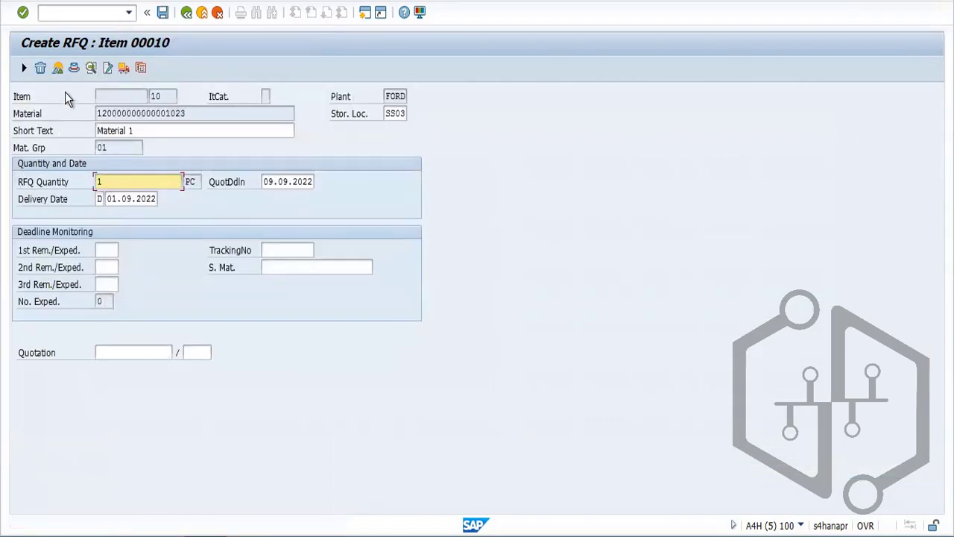
Set the delivery date of RFQ item 10 to 20.09.2022 and proceed to the header data
left_click(75, 69)
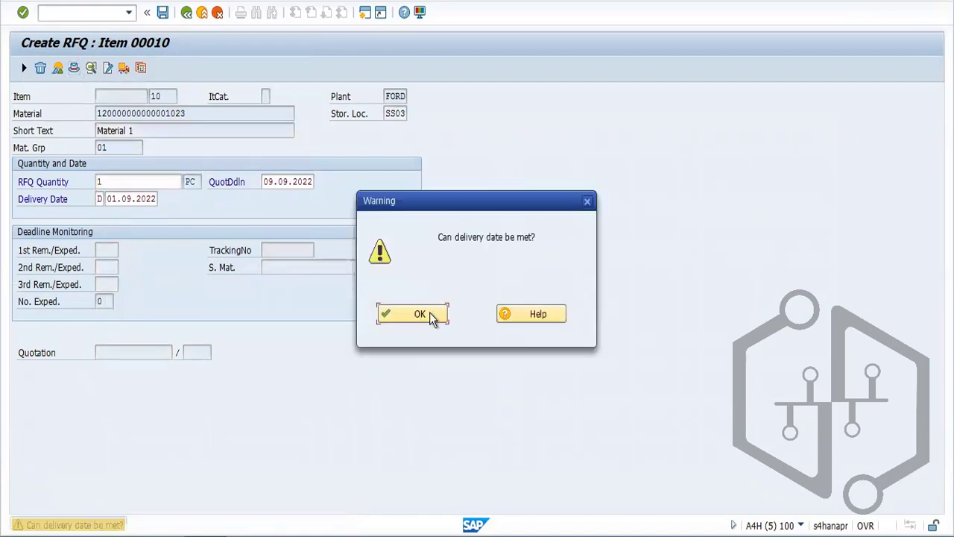
left_click(429, 314)
left_click(440, 311)
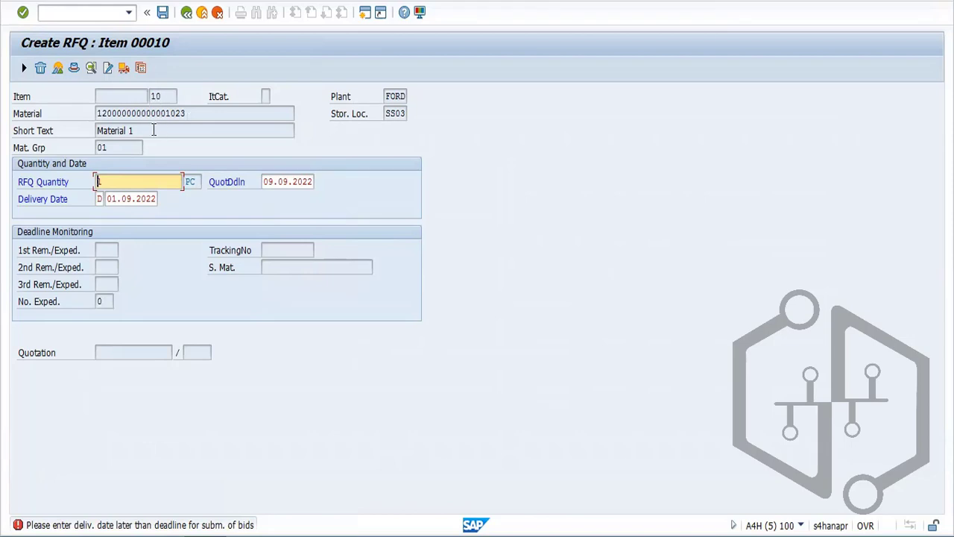
left_click(132, 199)
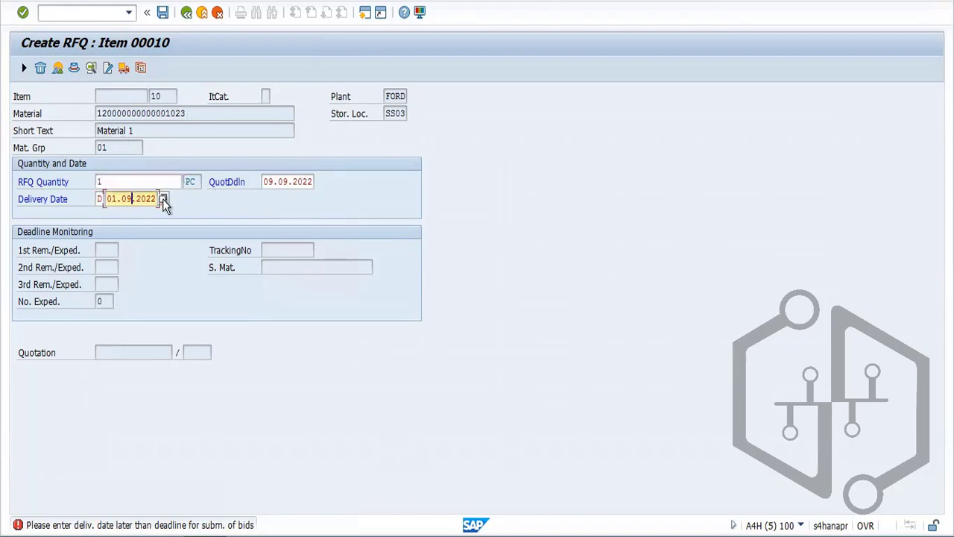
left_click(164, 199)
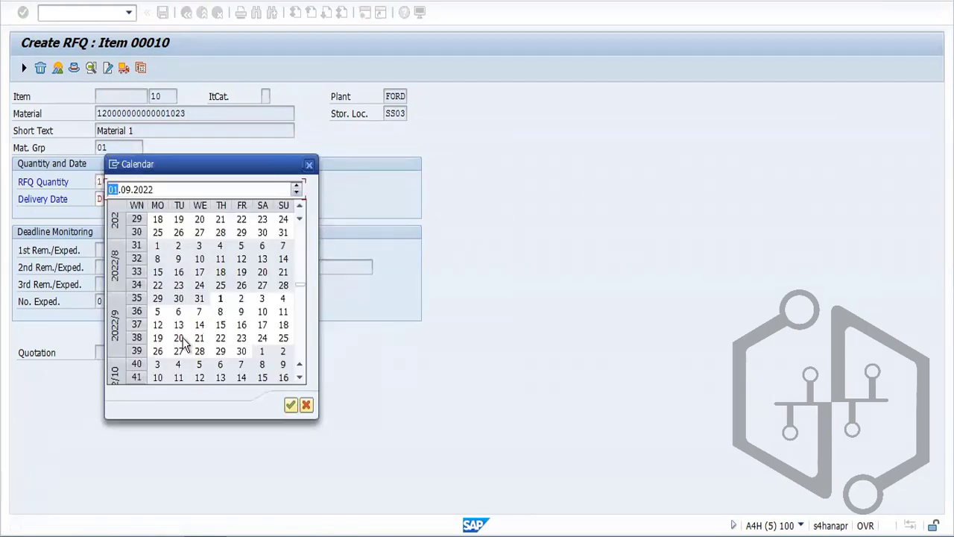
double_click(180, 339)
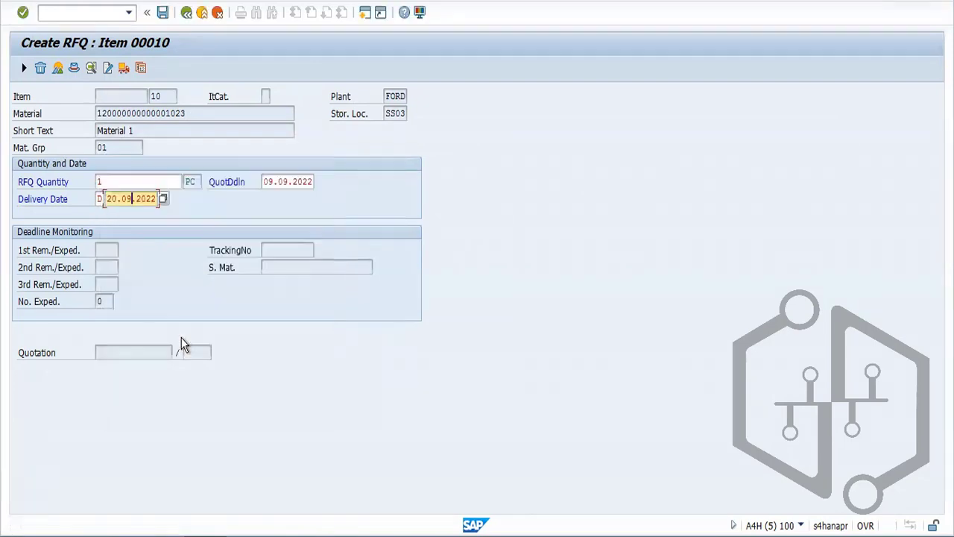
left_click(267, 182)
left_click_drag(268, 182, 326, 193)
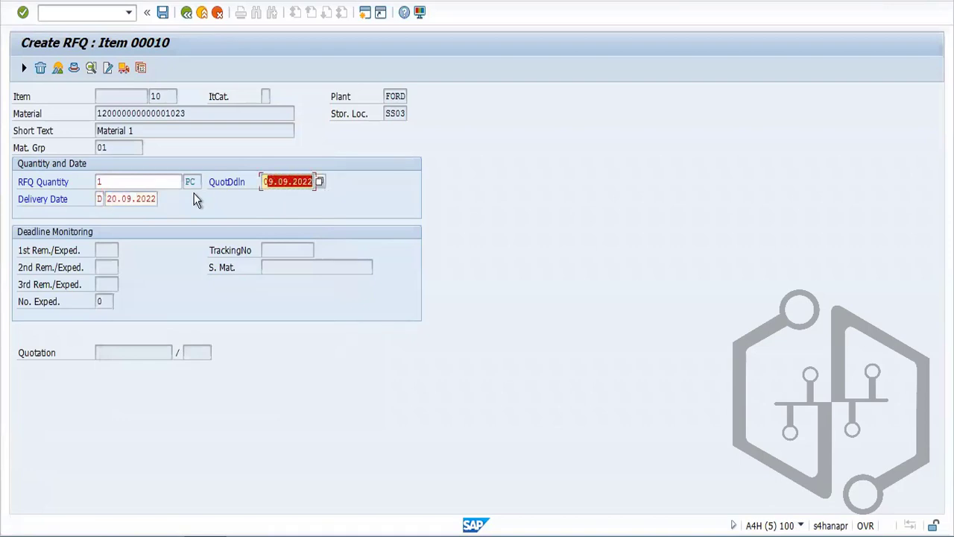
left_click_drag(136, 199, 121, 198)
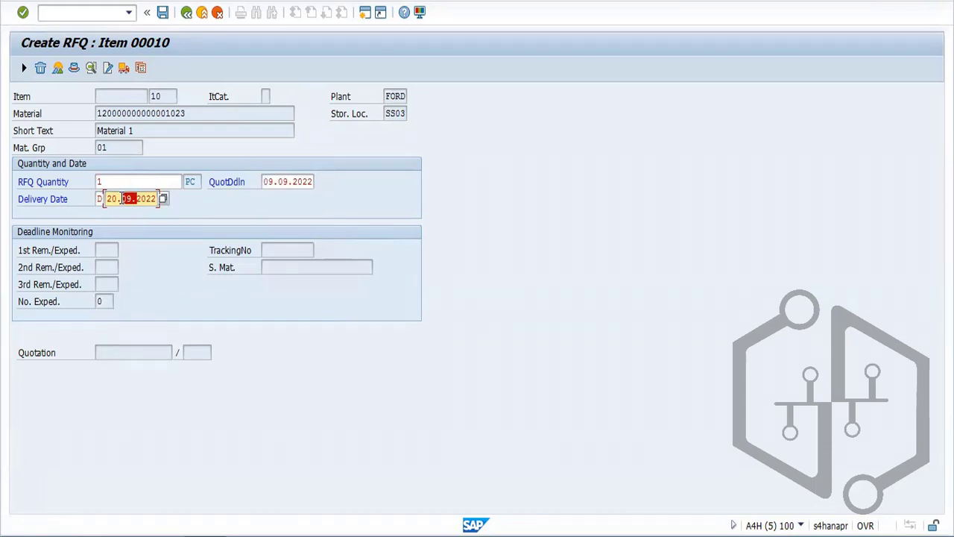
key("Return")
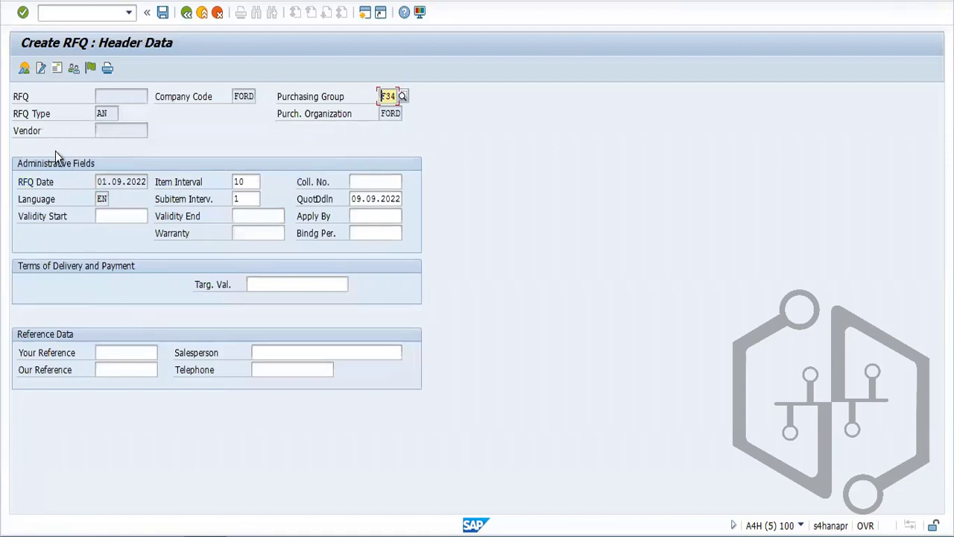
Select item 10 in the RFQ item overview and assign vendor 3701 in the supplier address
left_click(24, 68)
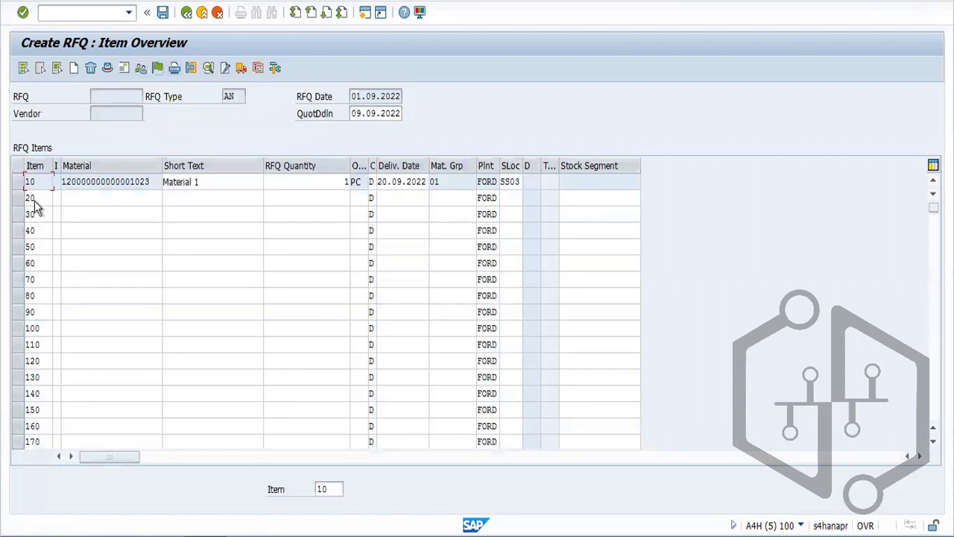
left_click(19, 183)
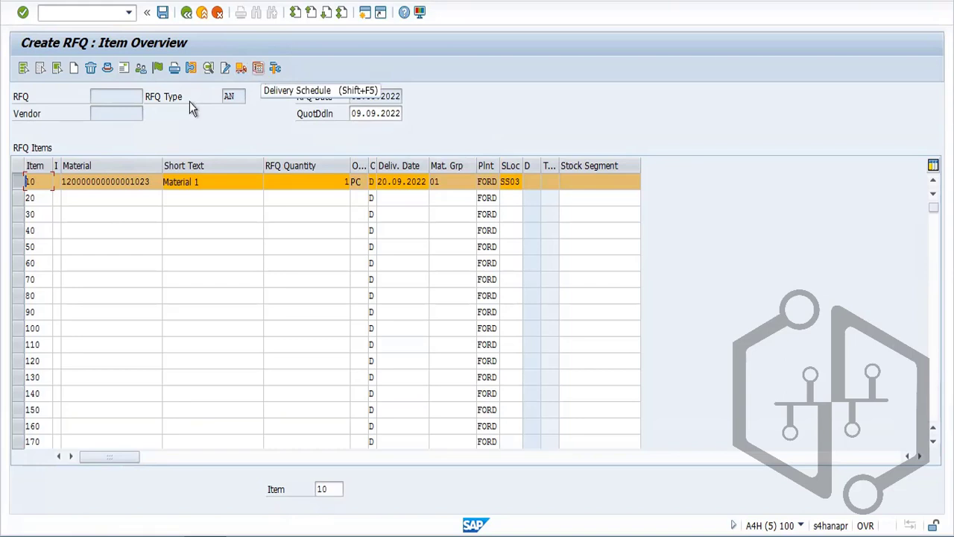
left_click(123, 68)
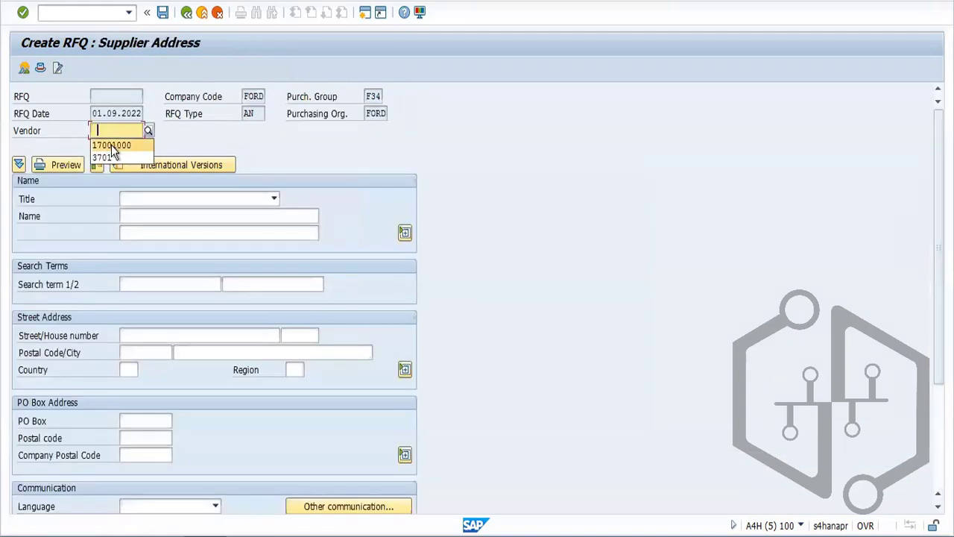
left_click(111, 157)
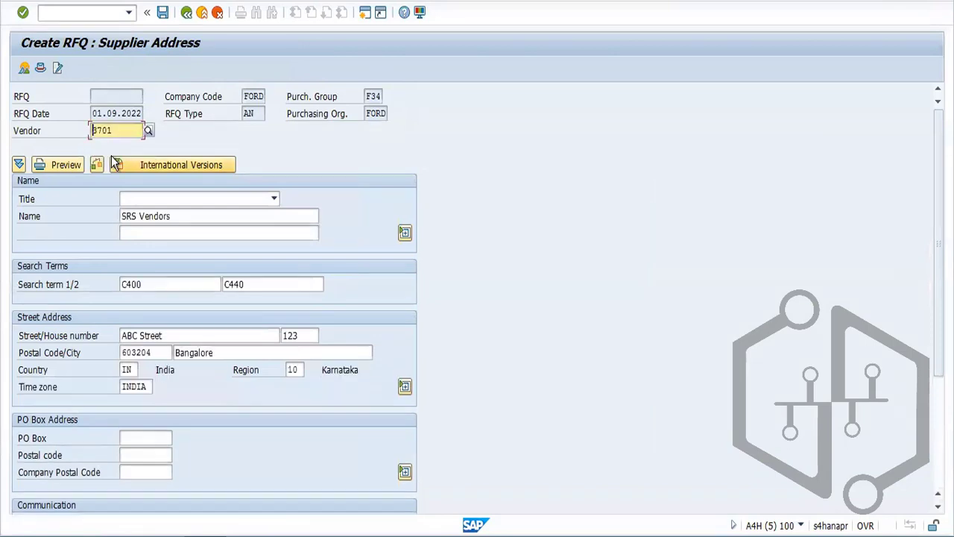
Save the RFQ for vendor 3701 despite the missing output message record
left_click(163, 14)
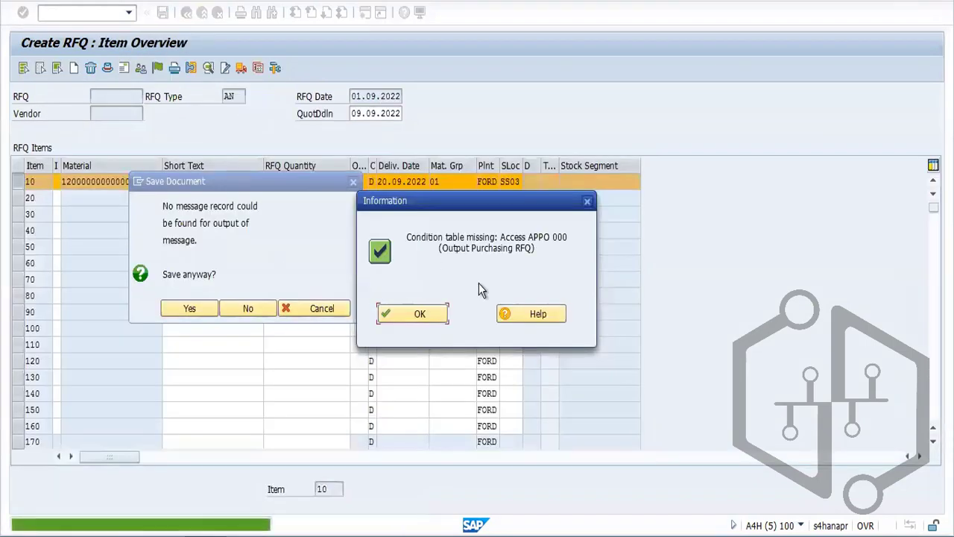
left_click(430, 316)
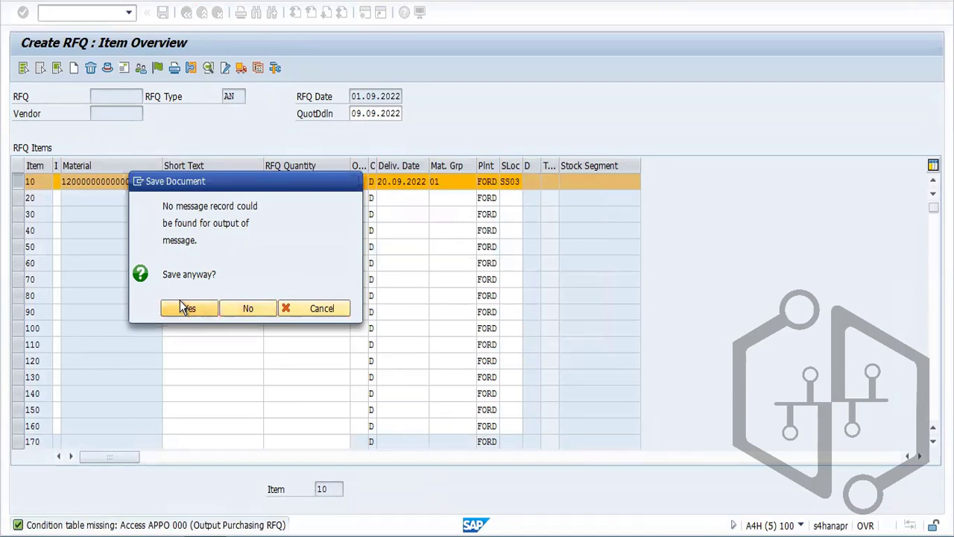
left_click(186, 308)
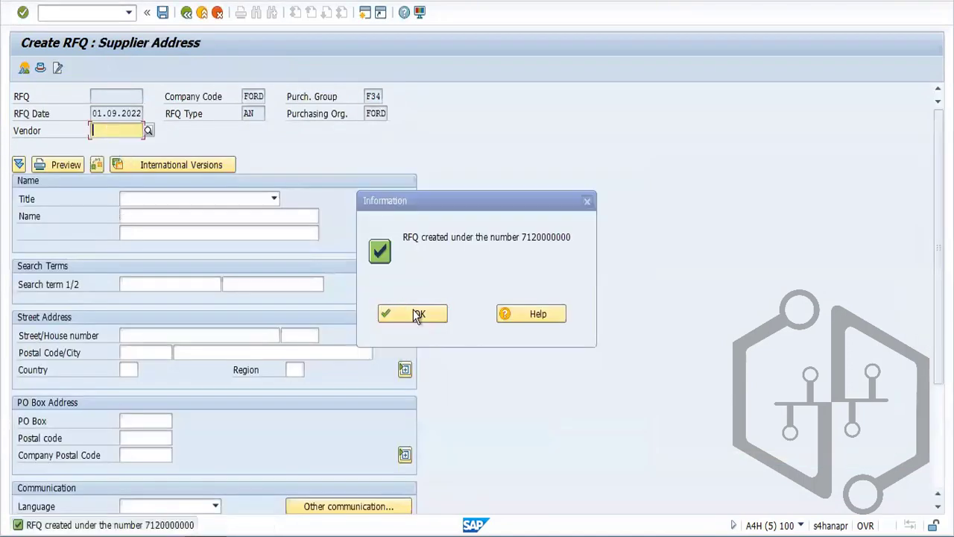
left_click(419, 316)
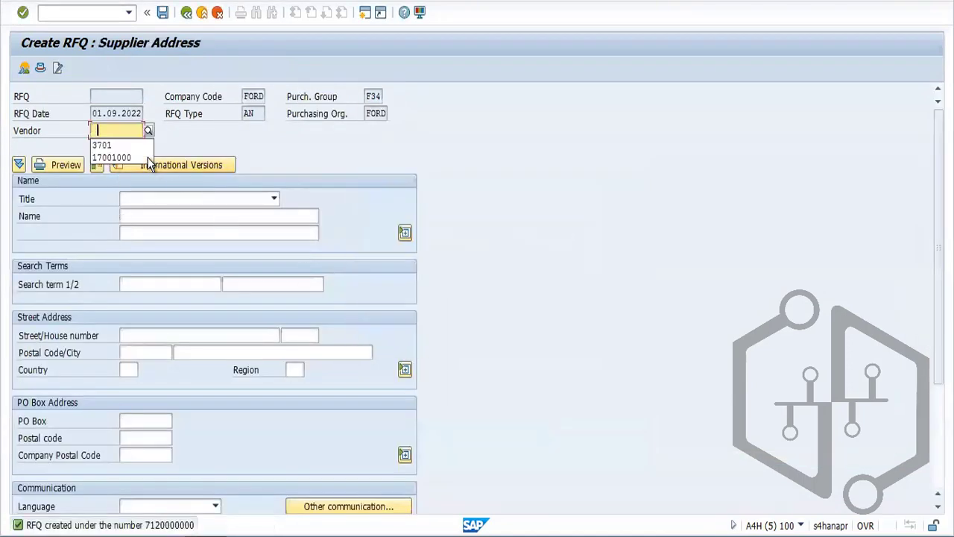
Assign vendor 17001000 and save a second RFQ for the same item without an output message record
left_click(135, 158)
key("Return")
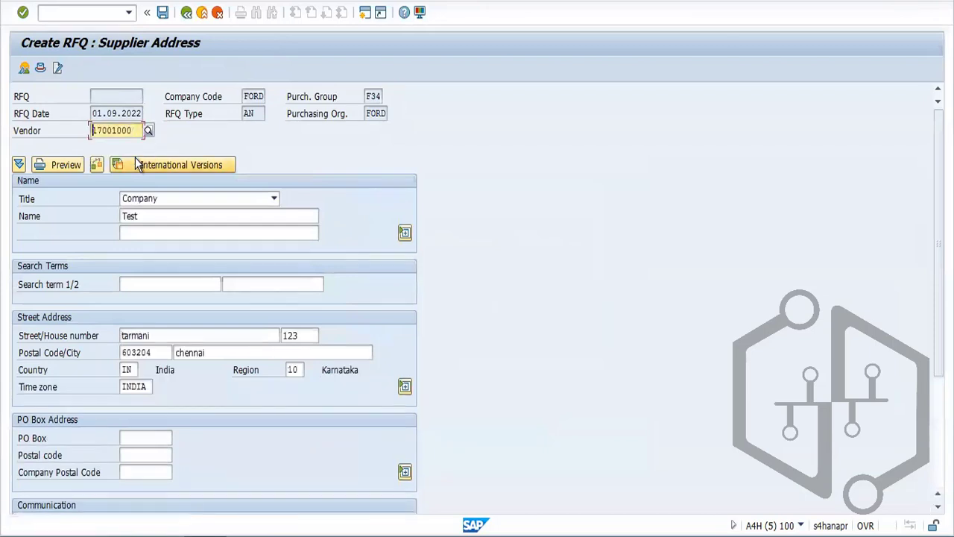
left_click(164, 13)
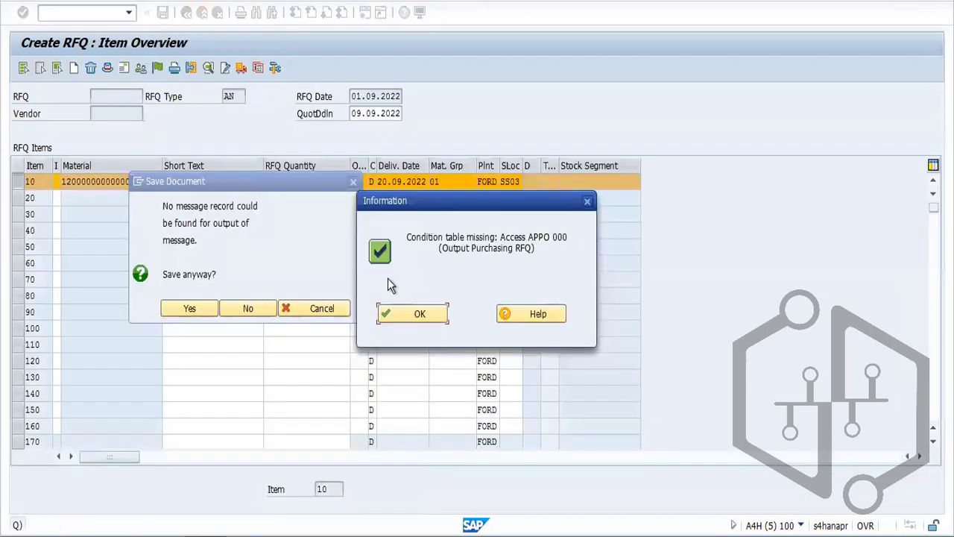
left_click(418, 312)
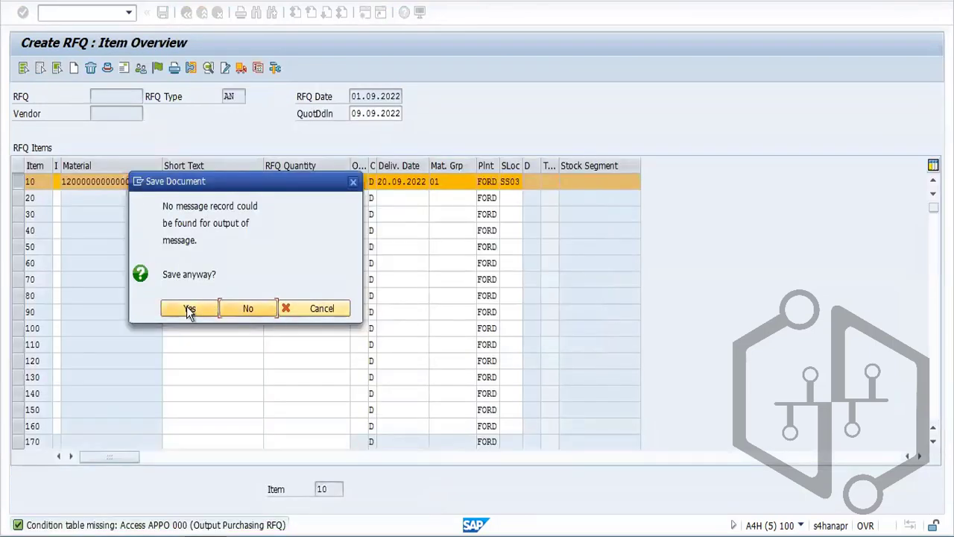
left_click(190, 308)
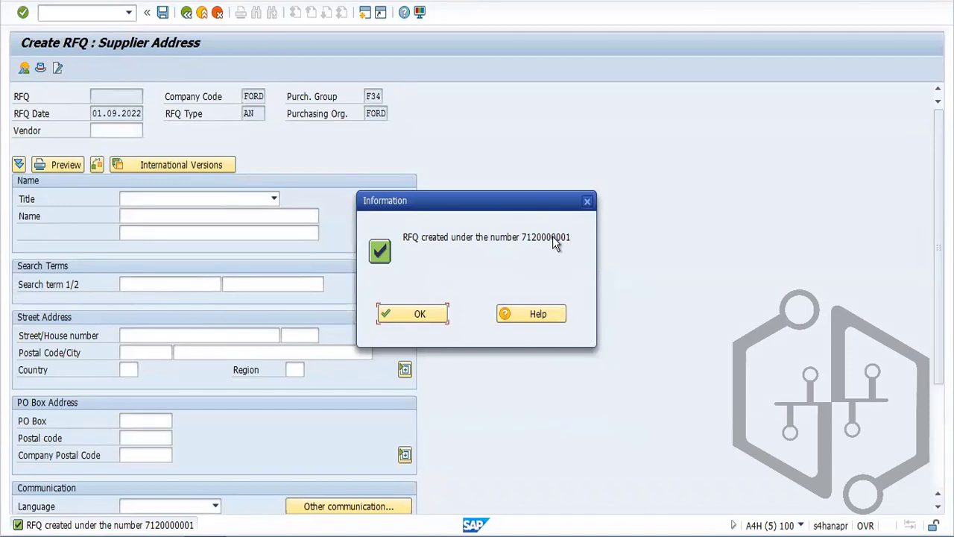
left_click(420, 314)
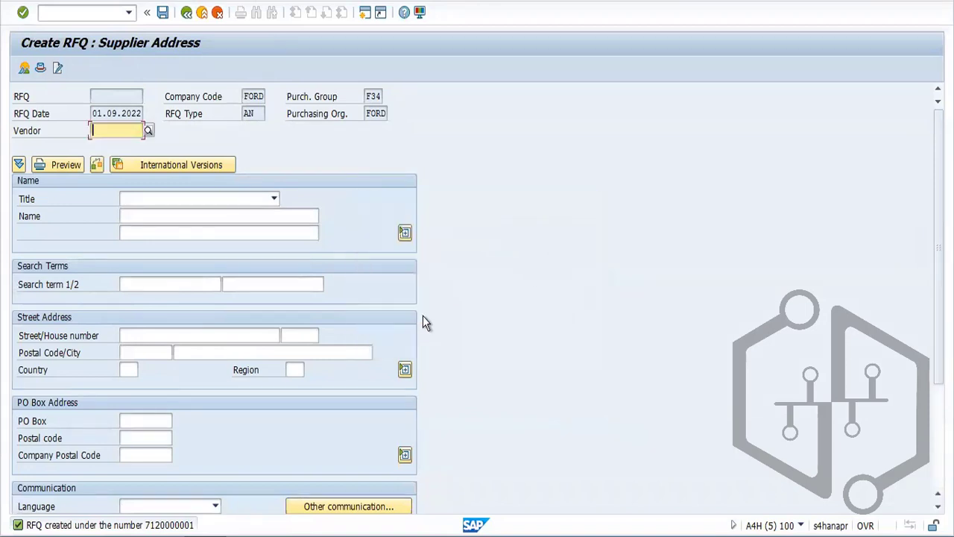
Leave the RFQ supplier address screen and start transaction ME41 for a new RFQ
left_click(186, 12)
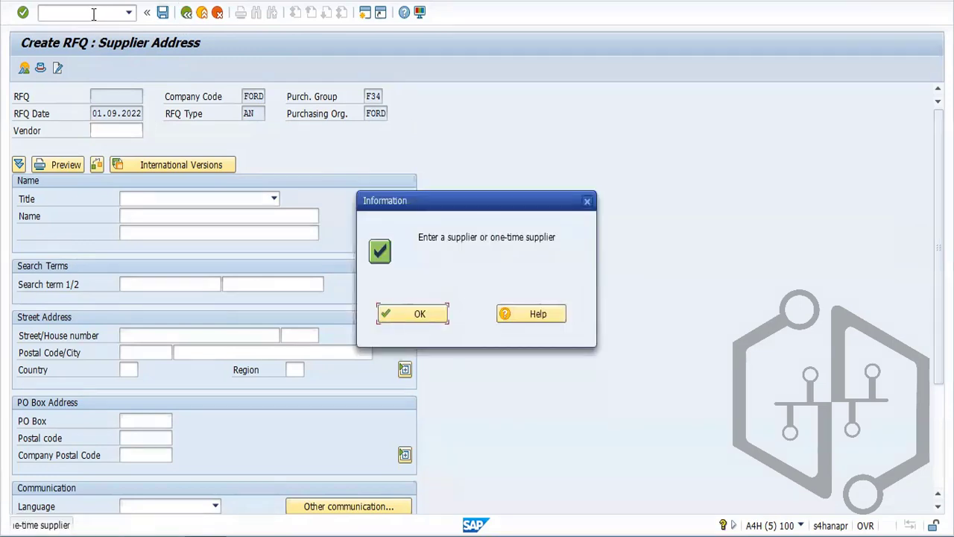
type("/n")
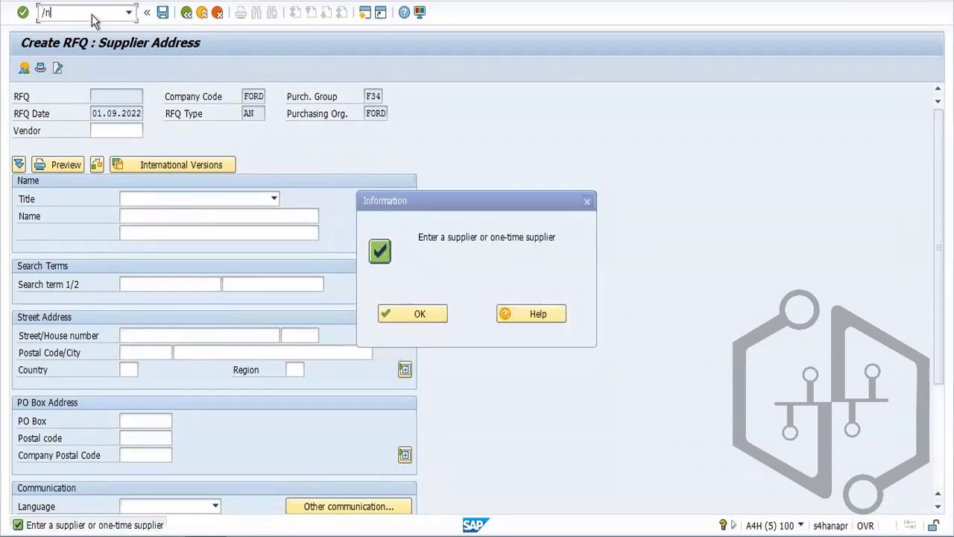
key("Return")
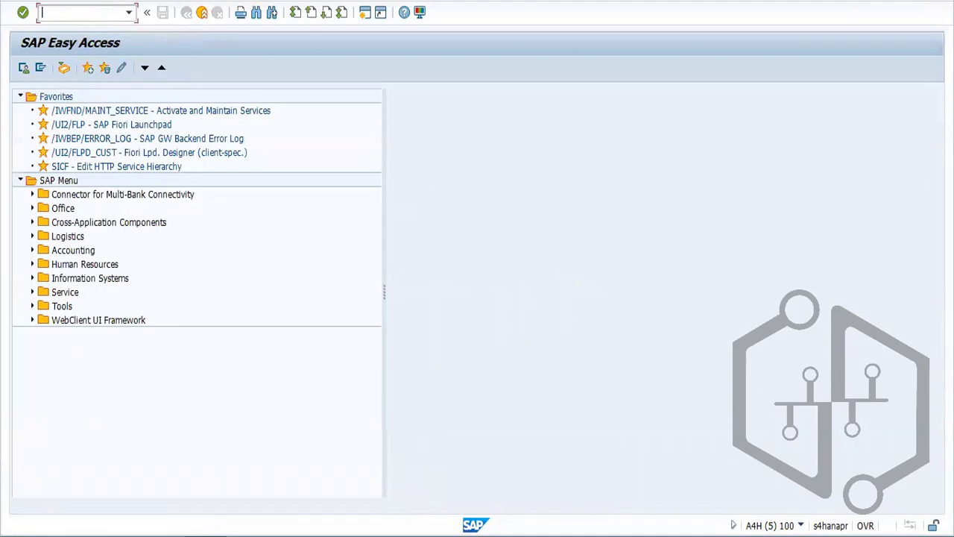
type("me41")
key("Return")
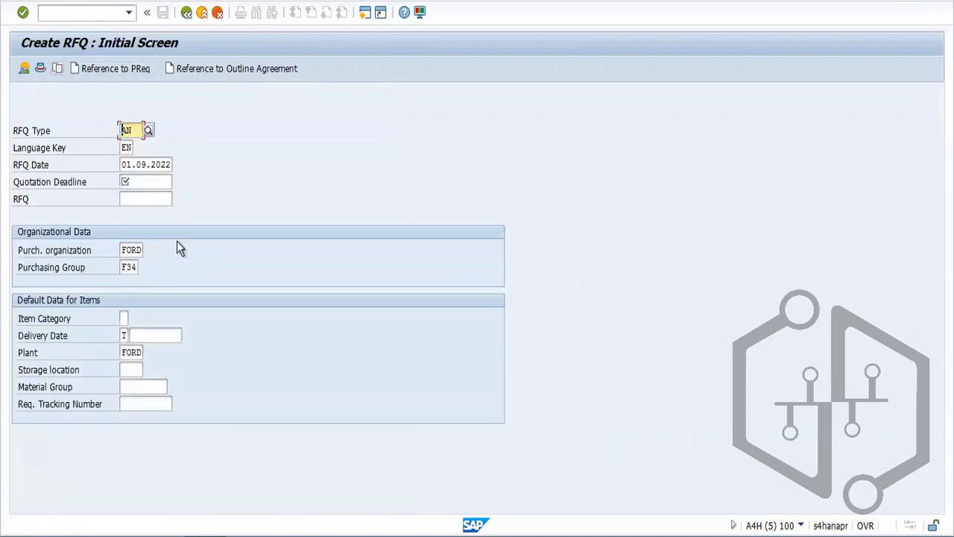
Set the quotation deadline to 09.09.2022 and open the copy document dialog for the new RFQ
left_click(134, 181)
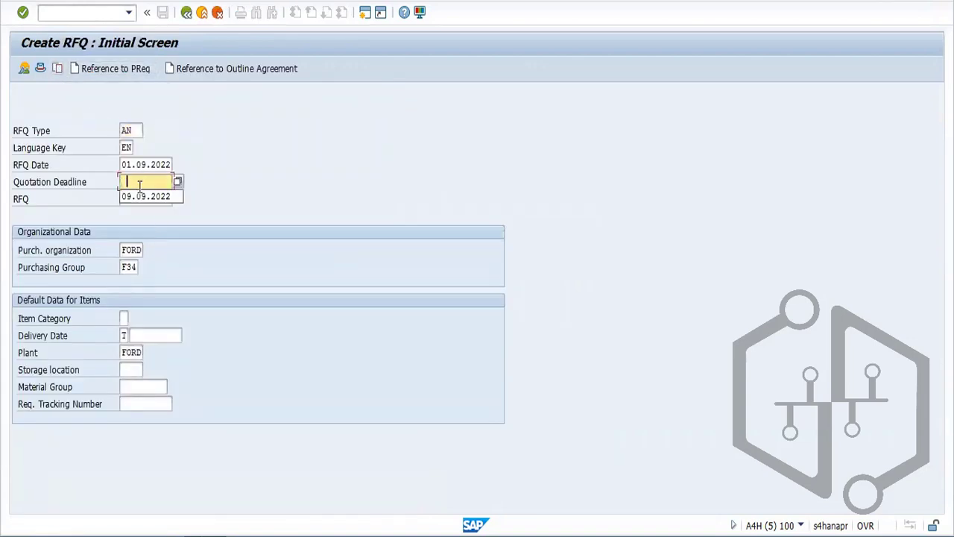
left_click(146, 196)
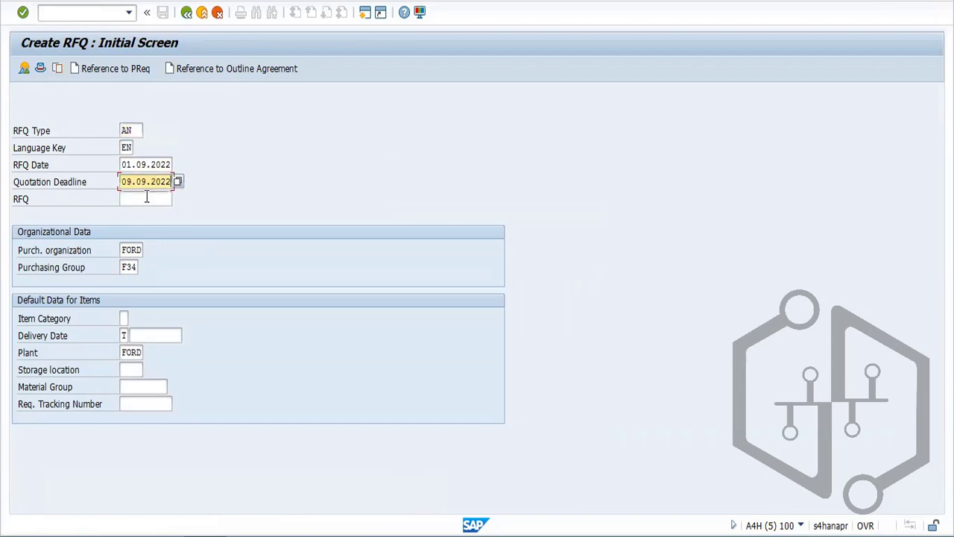
left_click(57, 69)
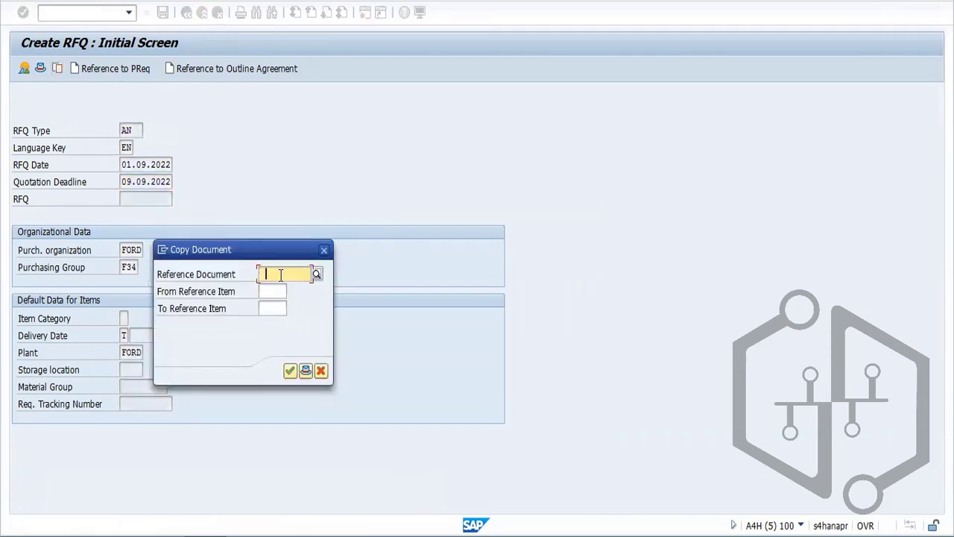
key("BackSpace")
key("ctrl+v")
key("BackSpace")
key("BackSpace")
key("BackSpace")
key("BackSpace")
key("BackSpace")
key("BackSpace")
key("BackSpace")
key("BackSpace")
key("BackSpace")
key("BackSpace")
Search for a reference document by purchasing organization ford
left_click(319, 273)
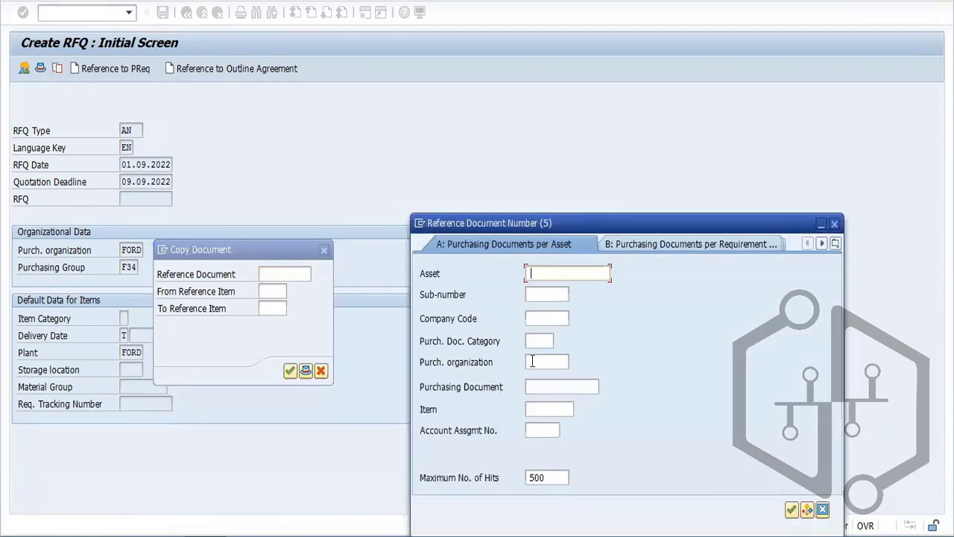
left_click(533, 362)
type("f")
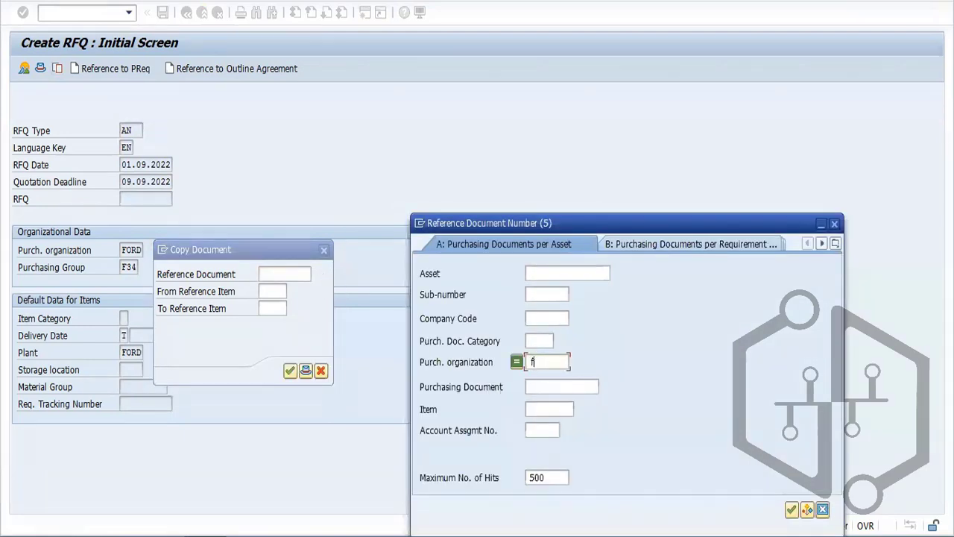
type("ord")
left_click(791, 509)
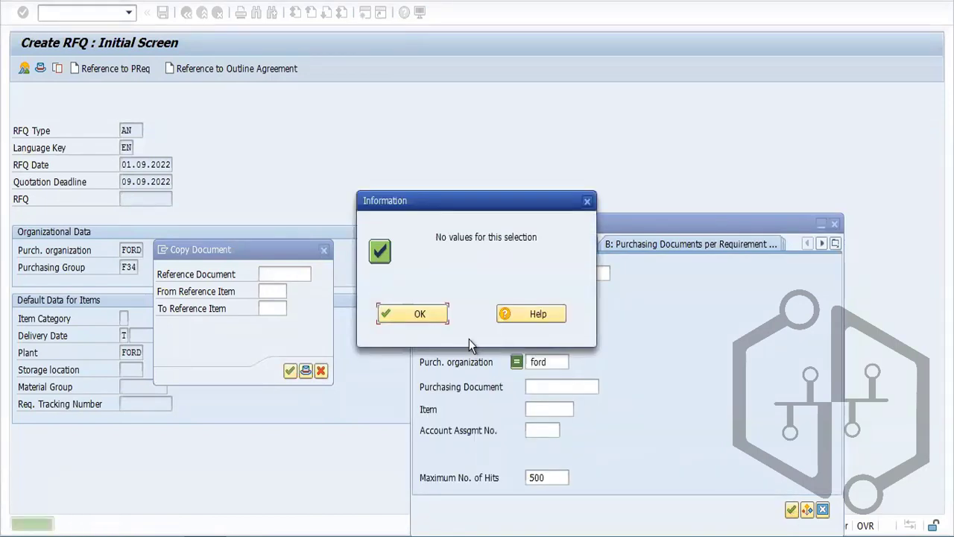
left_click(420, 314)
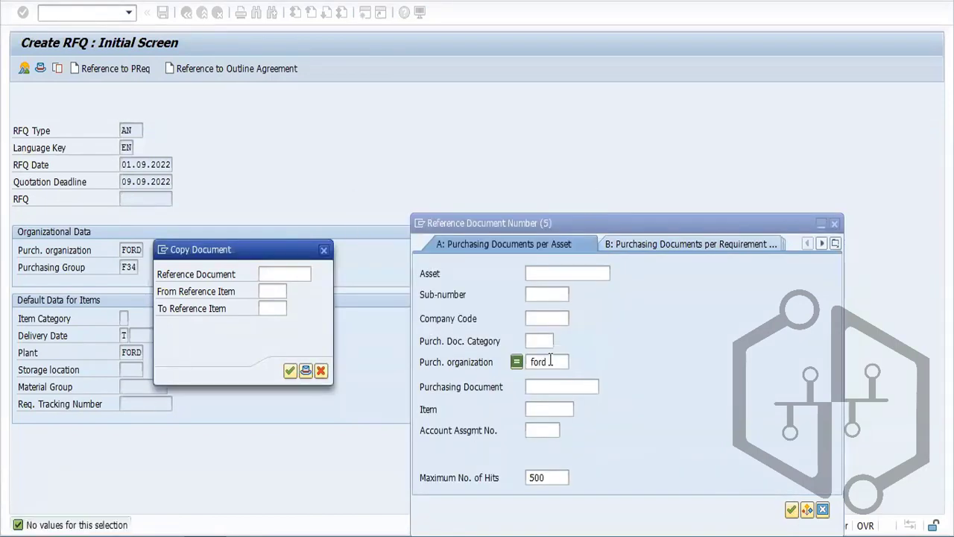
Clear the purchasing organization, search for reference documents by company code FORD, and close the search
left_click_drag(553, 360, 485, 368)
key("BackSpace")
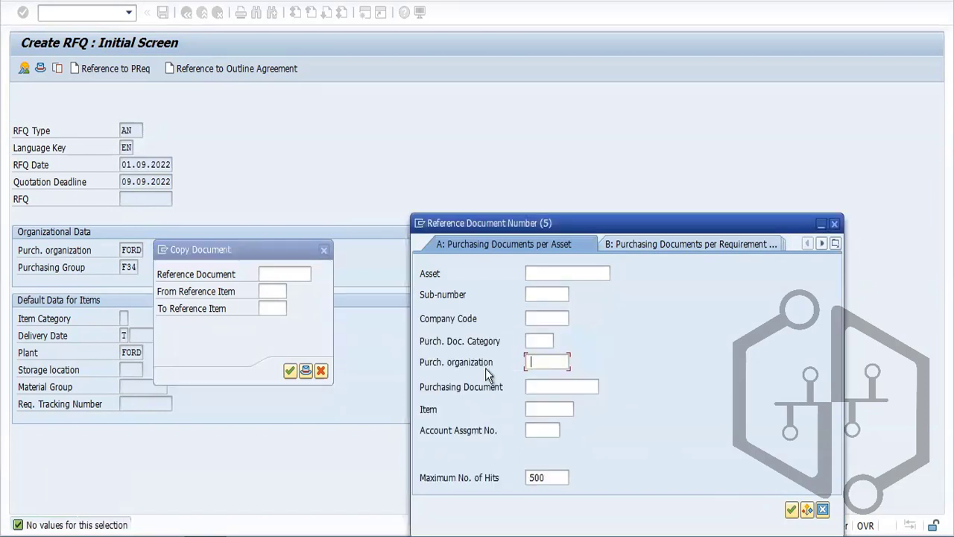
left_click(535, 319)
type("FORD")
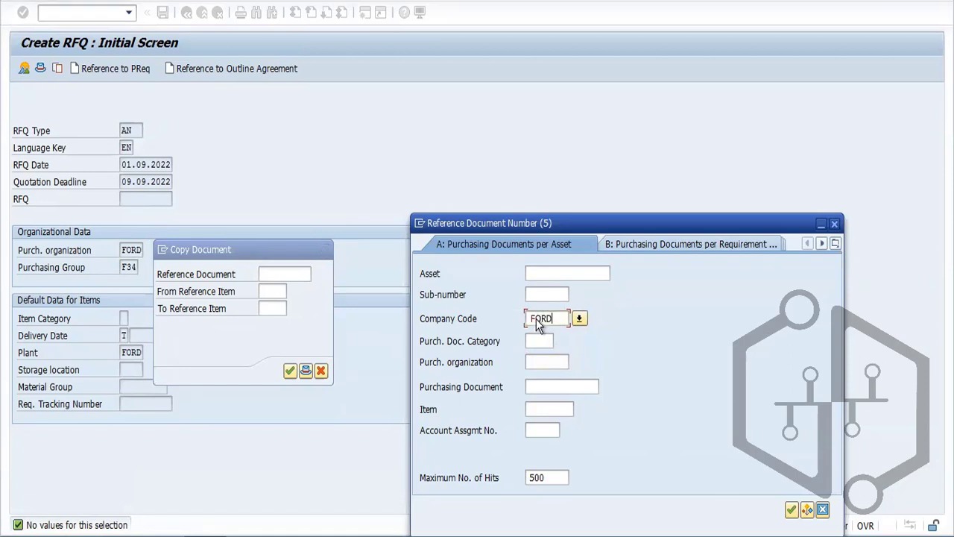
key("Return")
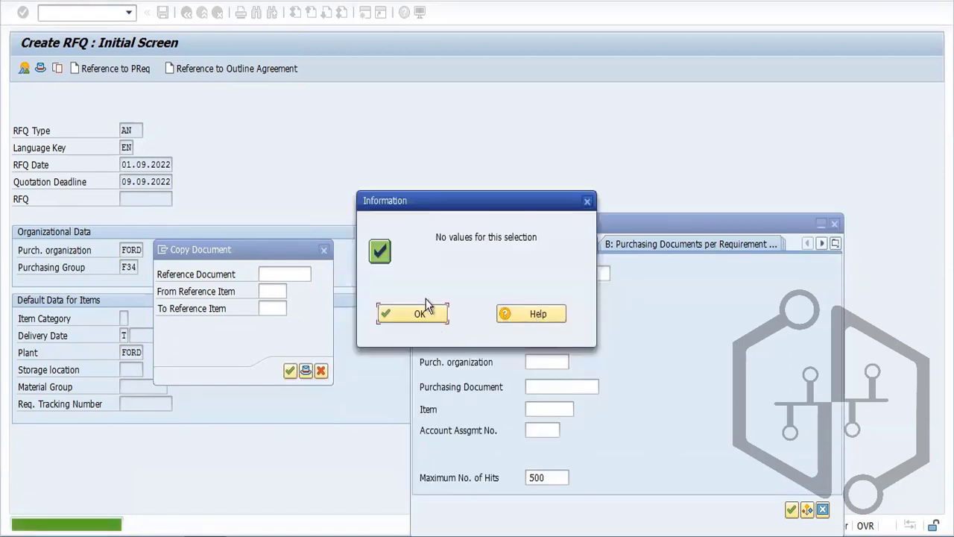
left_click(422, 313)
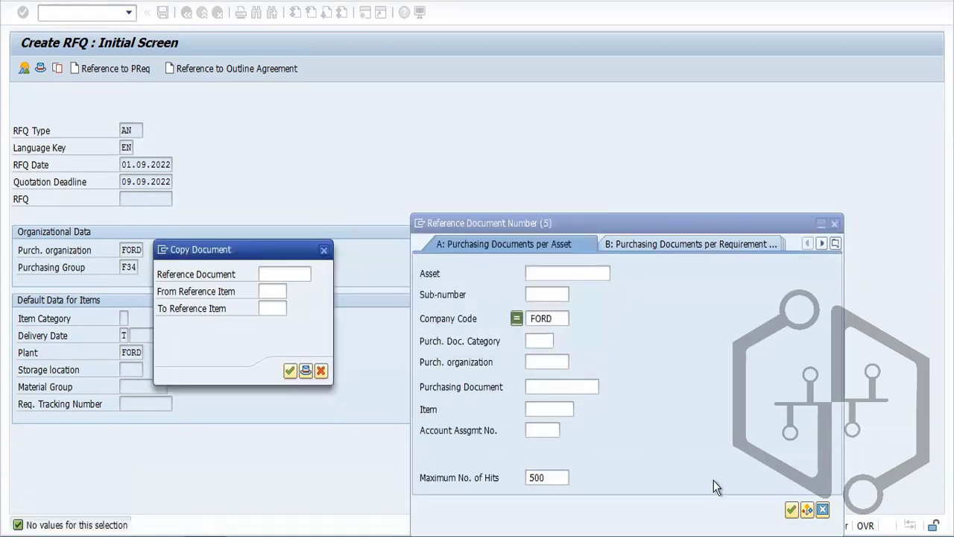
left_click(792, 509)
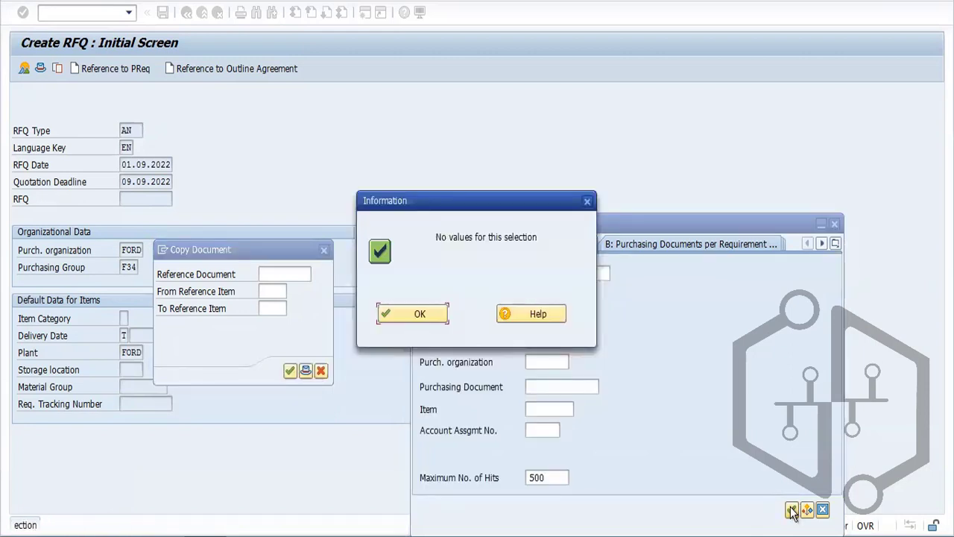
left_click(422, 314)
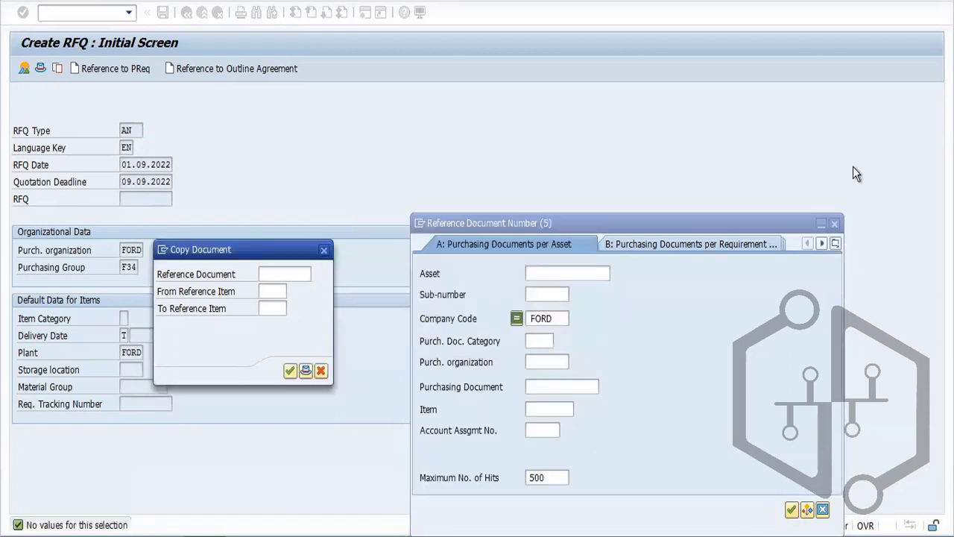
left_click(833, 224)
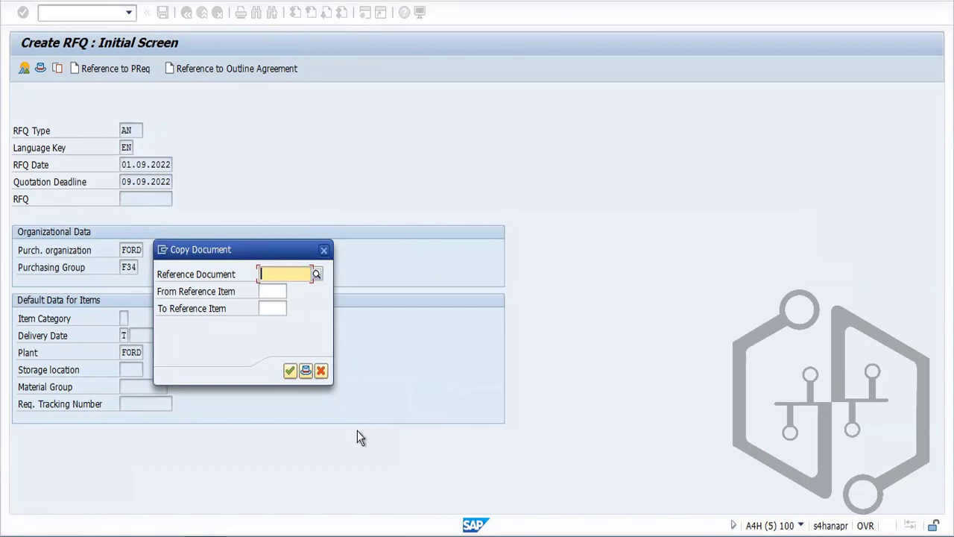
Switch to the Materials List session and return it to the SAP Easy Access screen
left_click(205, 535)
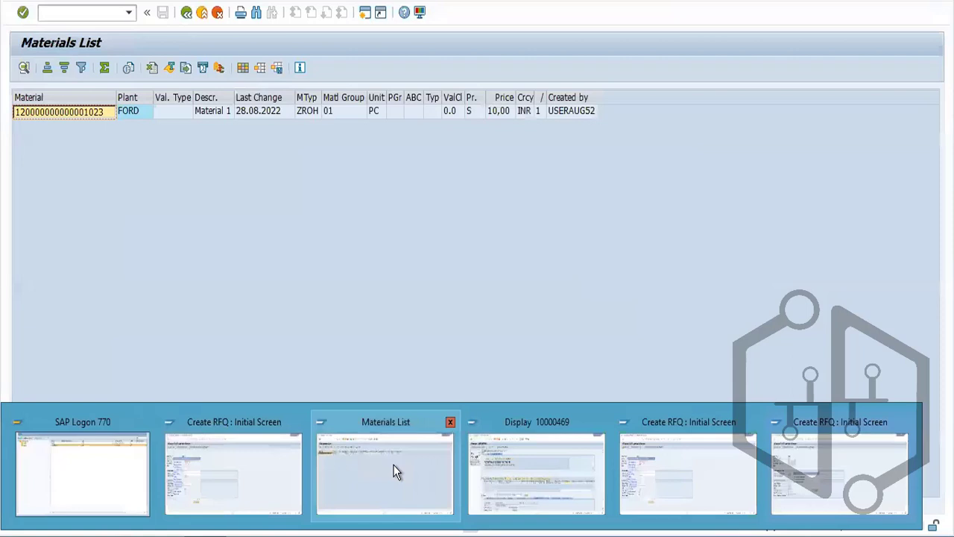
left_click(396, 472)
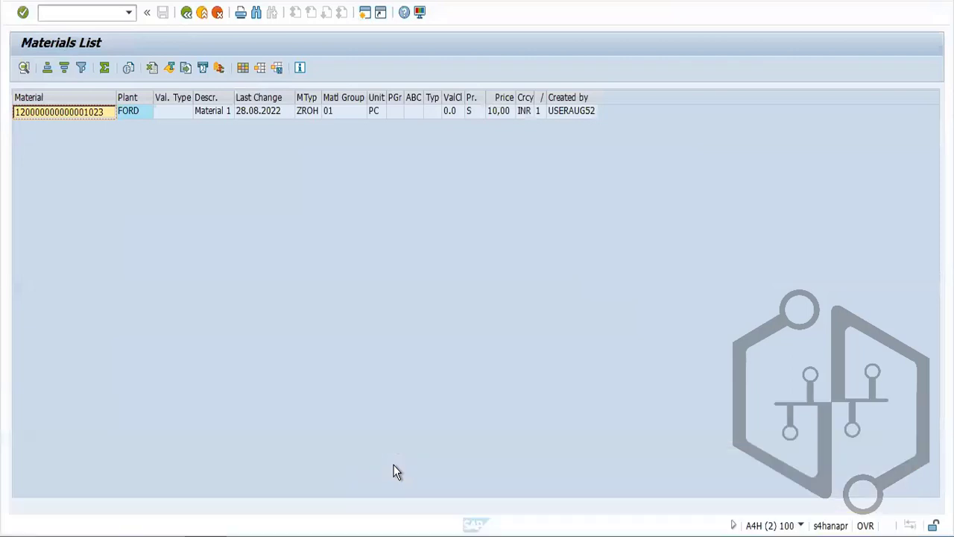
left_click(187, 15)
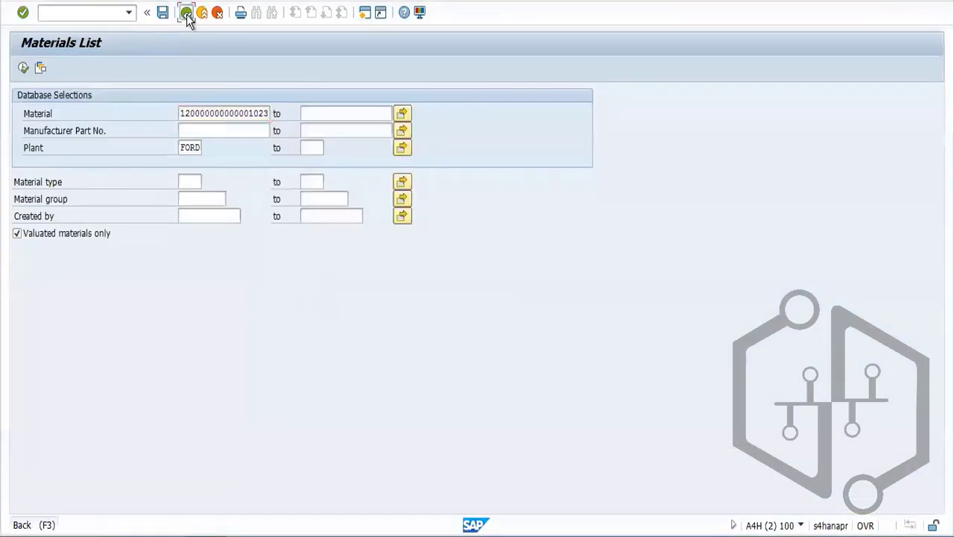
left_click(187, 15)
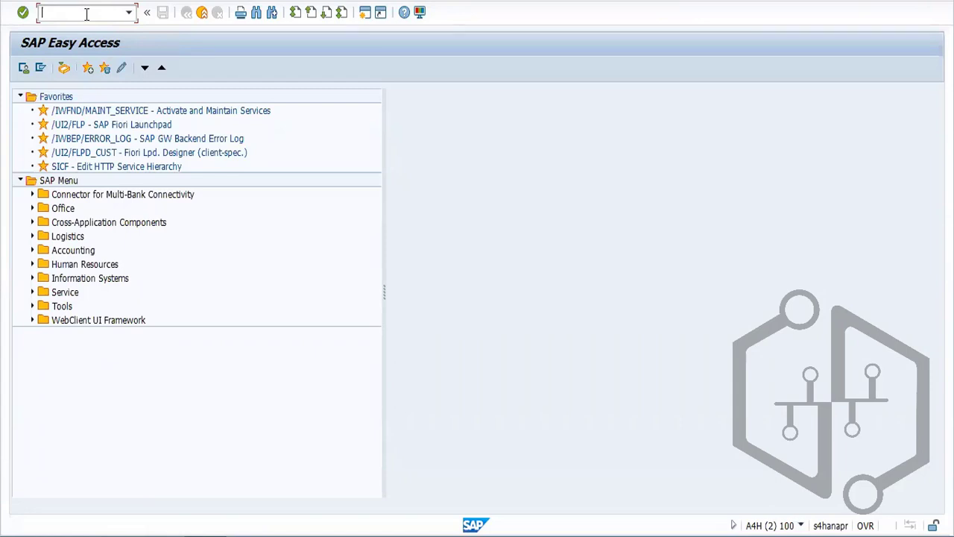
Try to open transaction ME43N
type("ME43N")
key("Return")
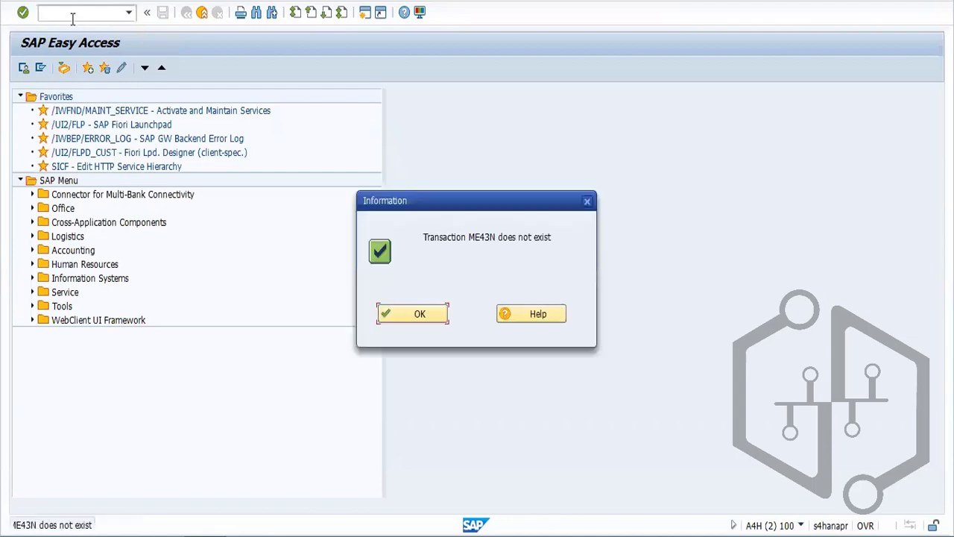
left_click(413, 319)
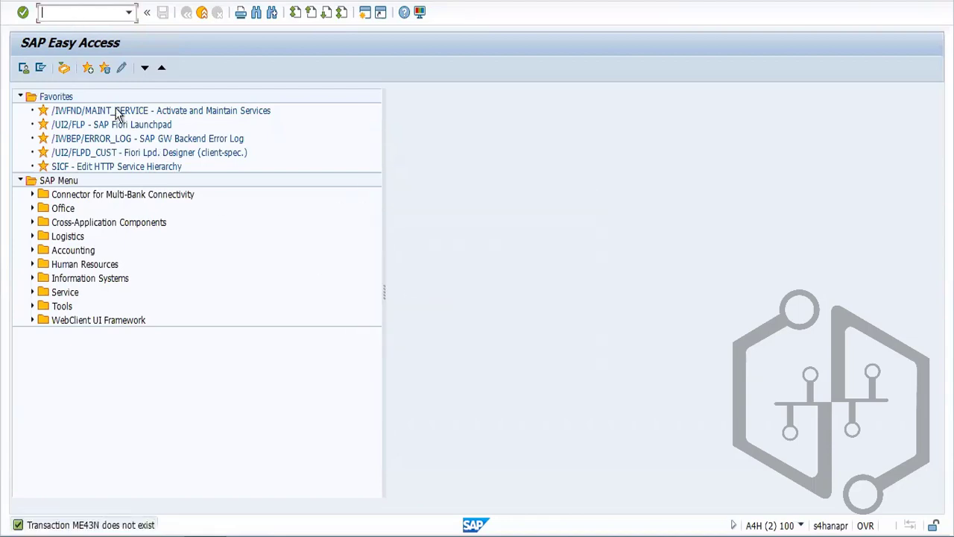
Open transaction ME43, copy the prefilled RFQ number and return to SAP Easy Access
type("ME43")
key("Return")
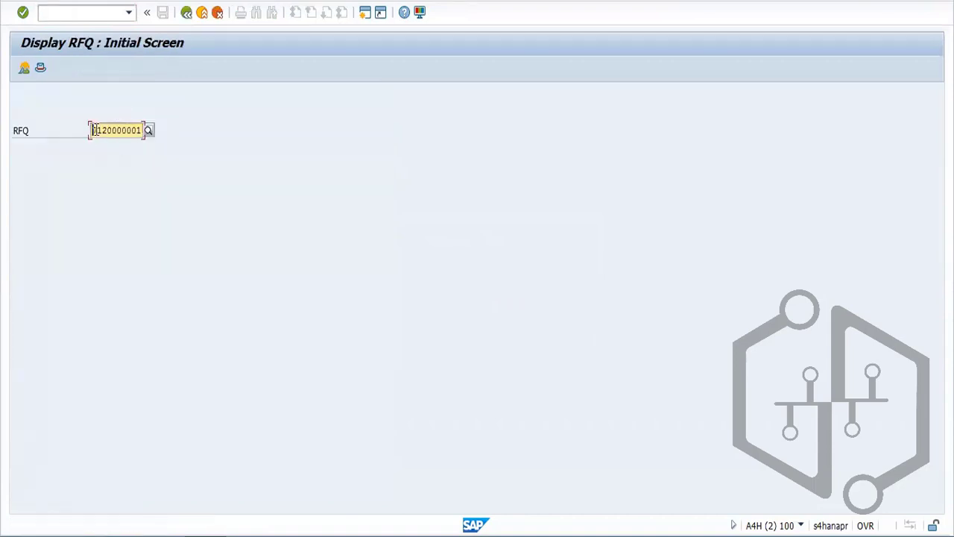
left_click_drag(91, 130, 163, 133)
key("ctrl+c")
left_click(187, 13)
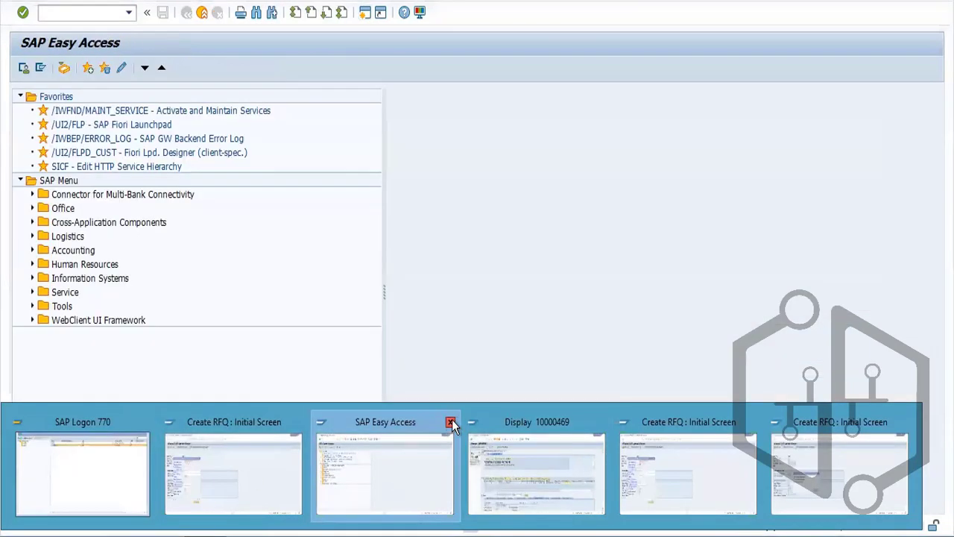
Close the SAP Easy Access session and cancel the purchase requisition selection in the first Create RFQ session
left_click(451, 421)
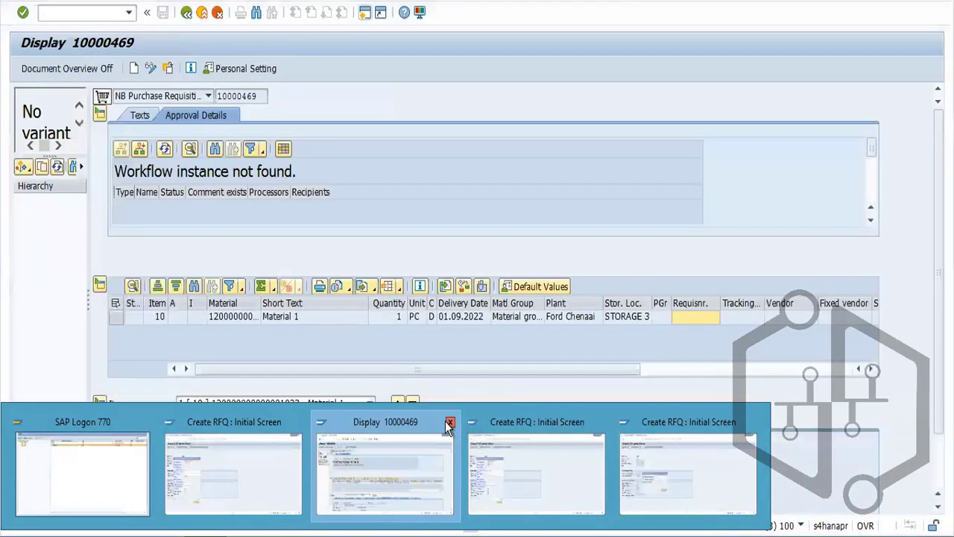
left_click(445, 423)
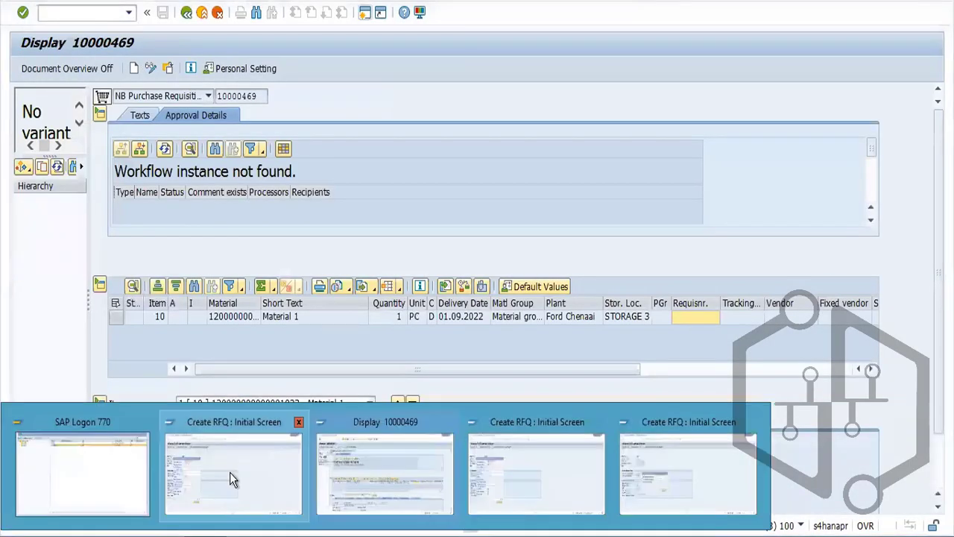
left_click(230, 472)
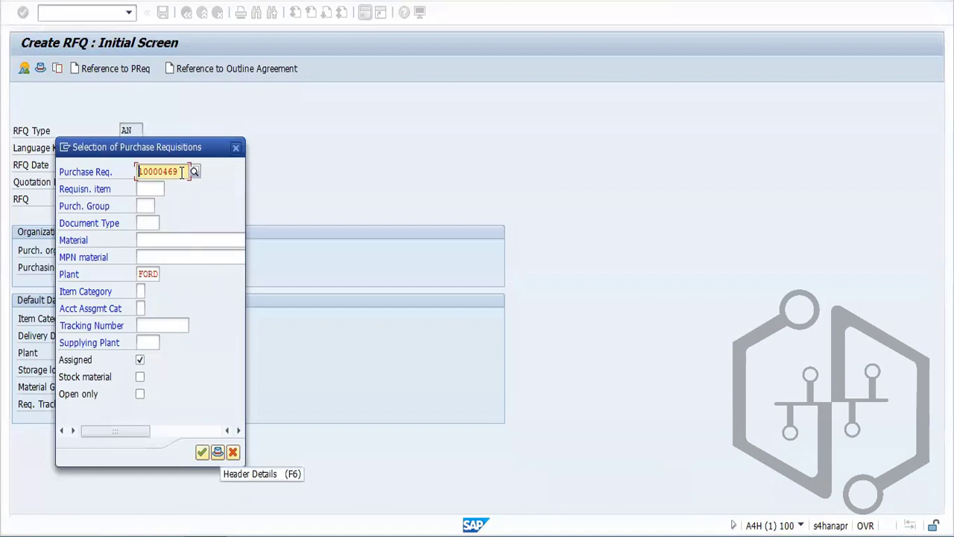
left_click(236, 149)
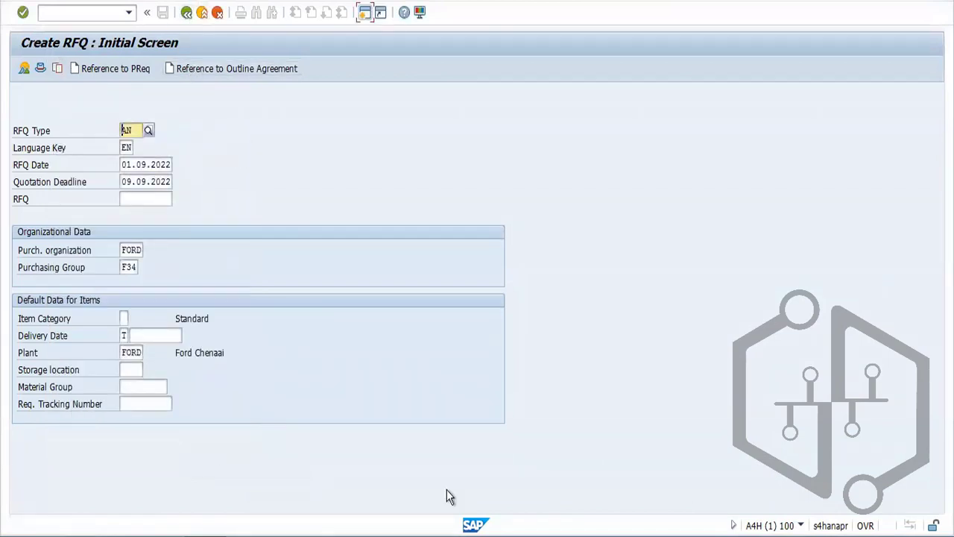
Close the purchase requisition display session and exit the second Create RFQ session to SAP Easy Access, cancelling its requisition selection
left_click(205, 535)
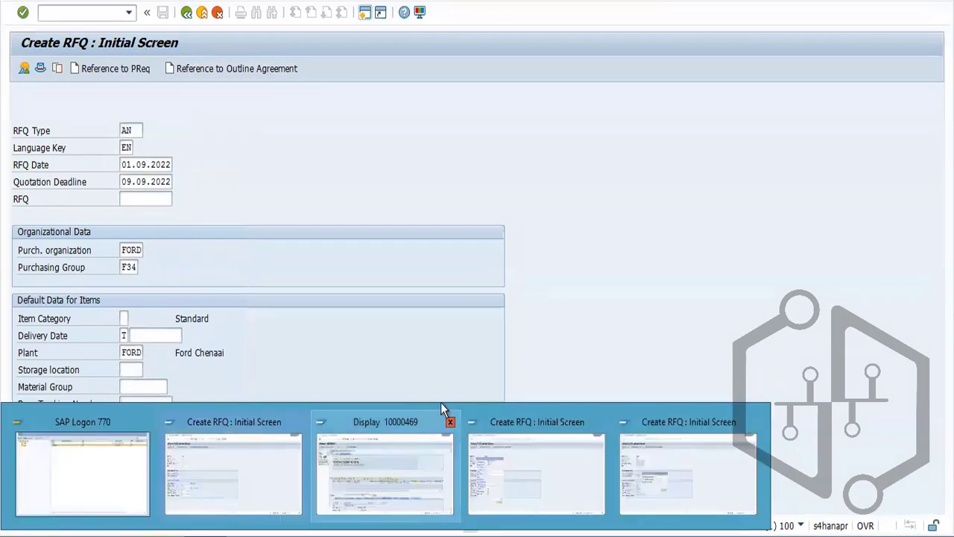
left_click(449, 422)
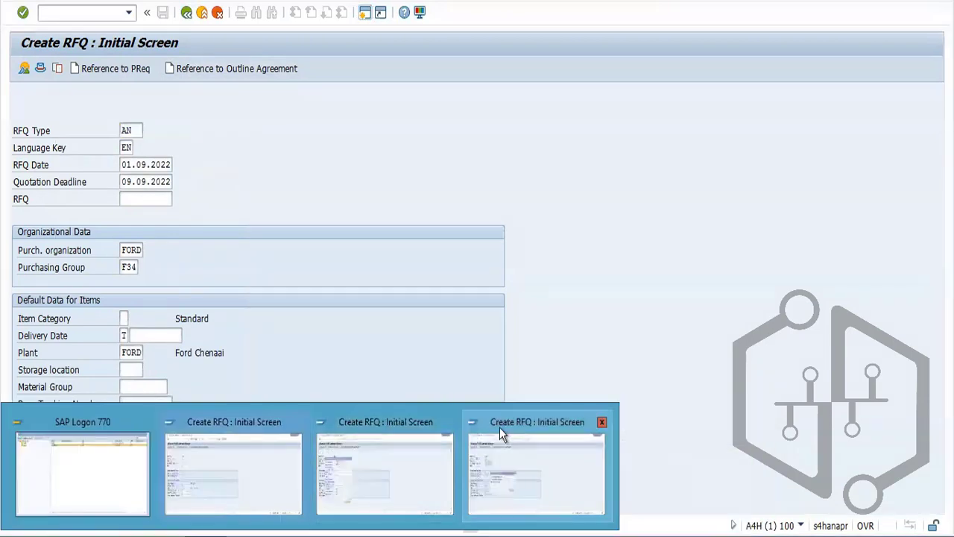
left_click(428, 448)
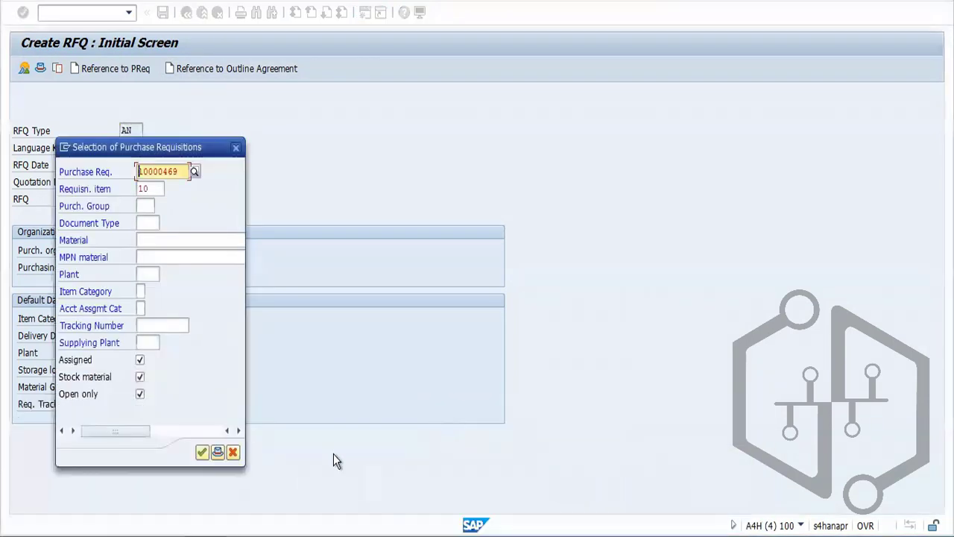
left_click(232, 452)
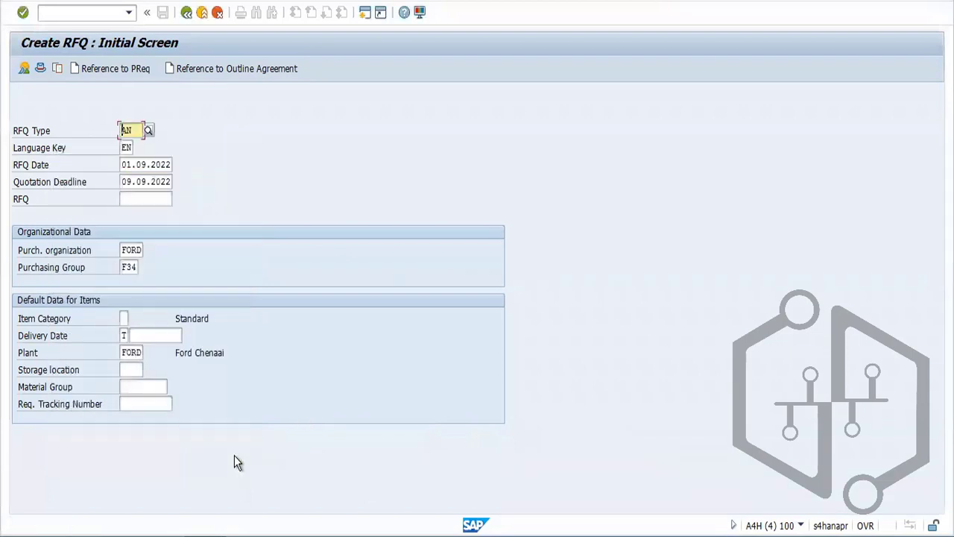
left_click(202, 13)
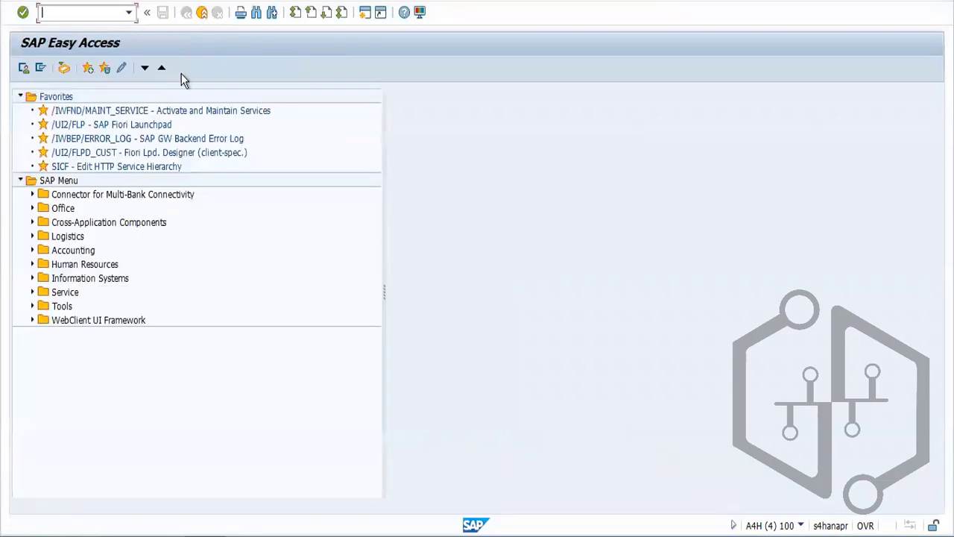
Close the SAP Easy Access session and, in the Create RFQ session, load the copied RFQ number as the reference document to copy
left_click(205, 535)
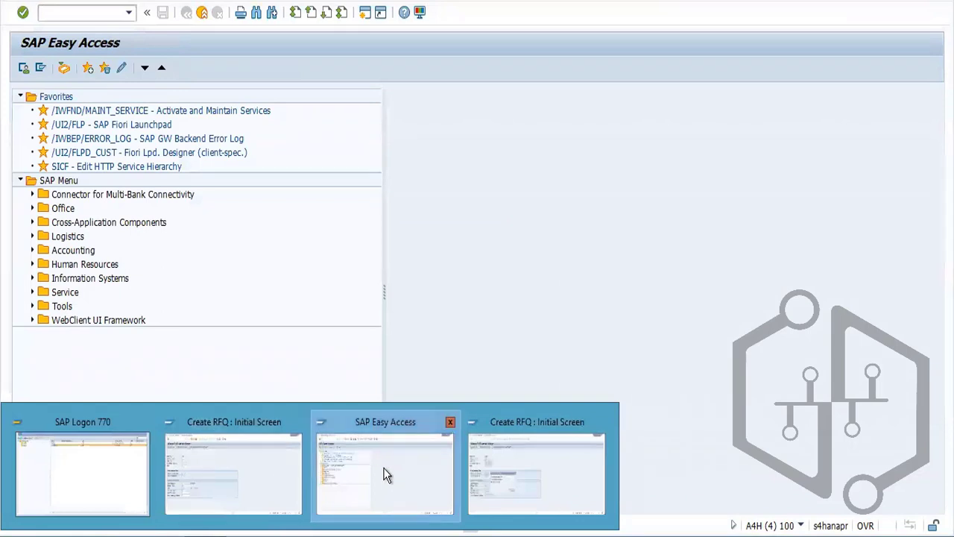
left_click(449, 423)
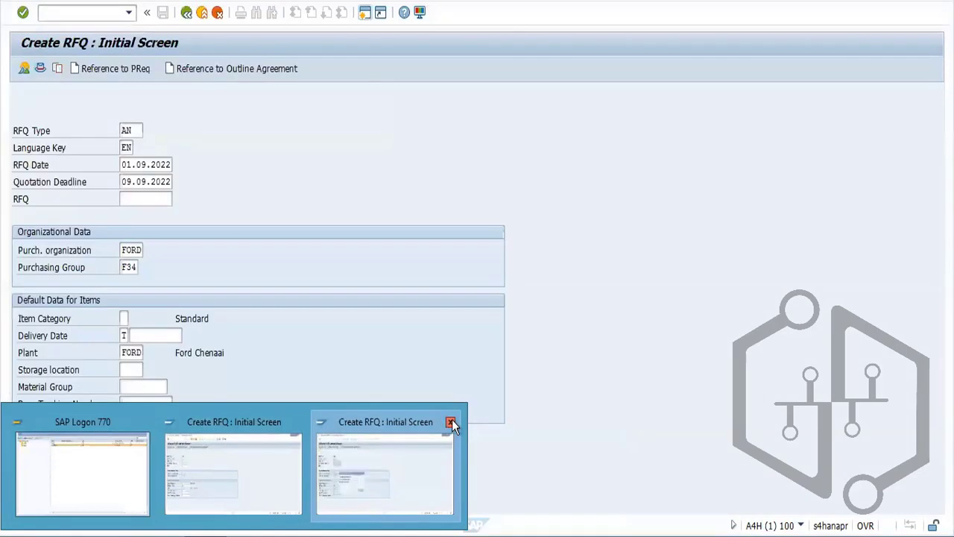
left_click(403, 473)
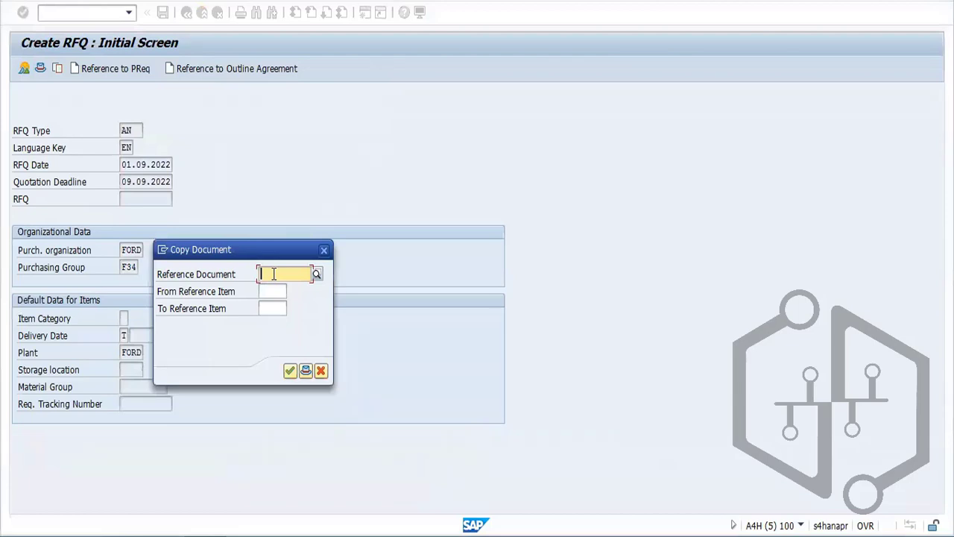
key("ctrl+v")
left_click(289, 371)
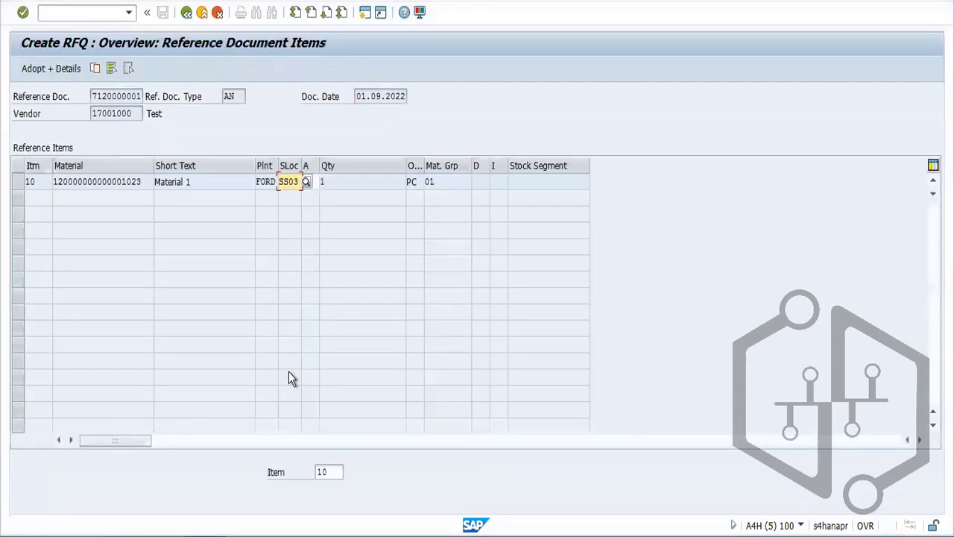
Adopt reference item 10, Material 1, with its details into the new RFQ
left_click(20, 186)
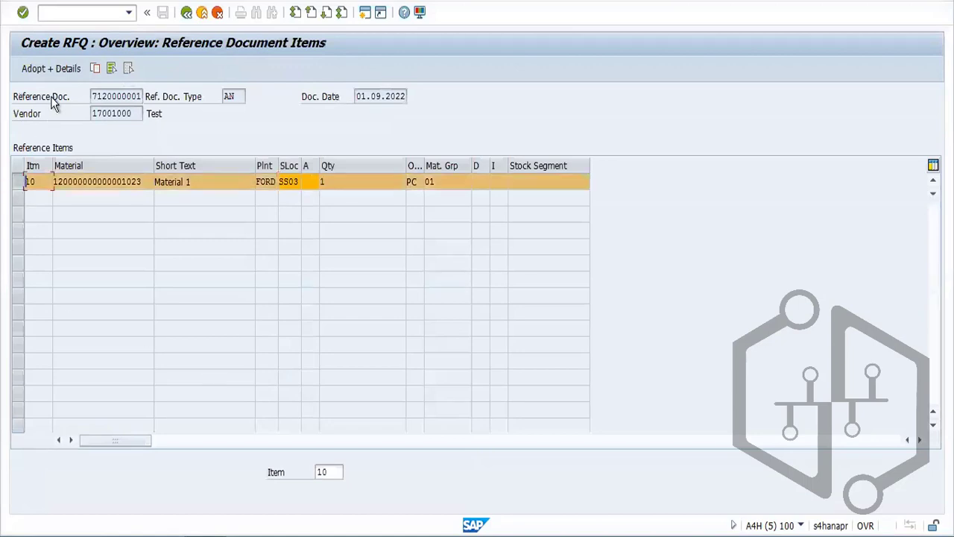
left_click(54, 67)
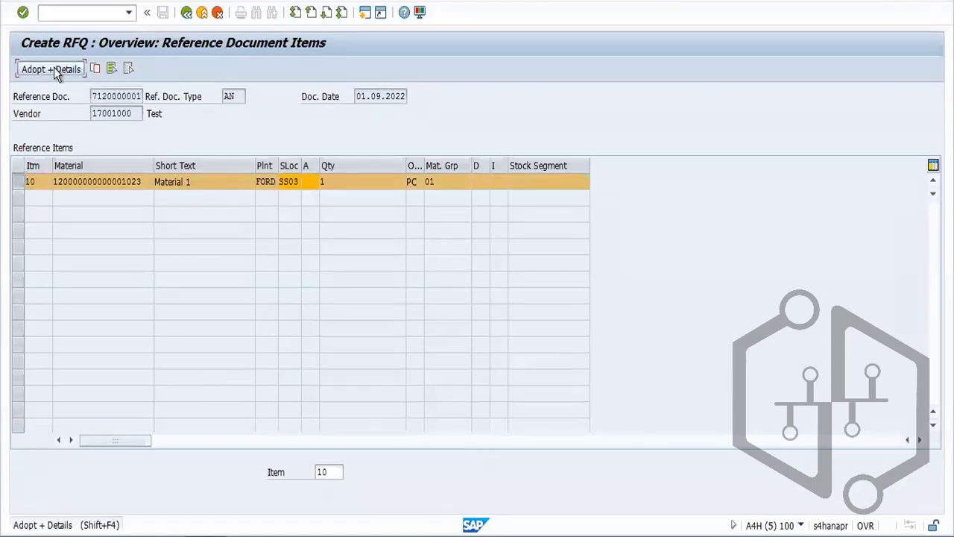
left_click(415, 312)
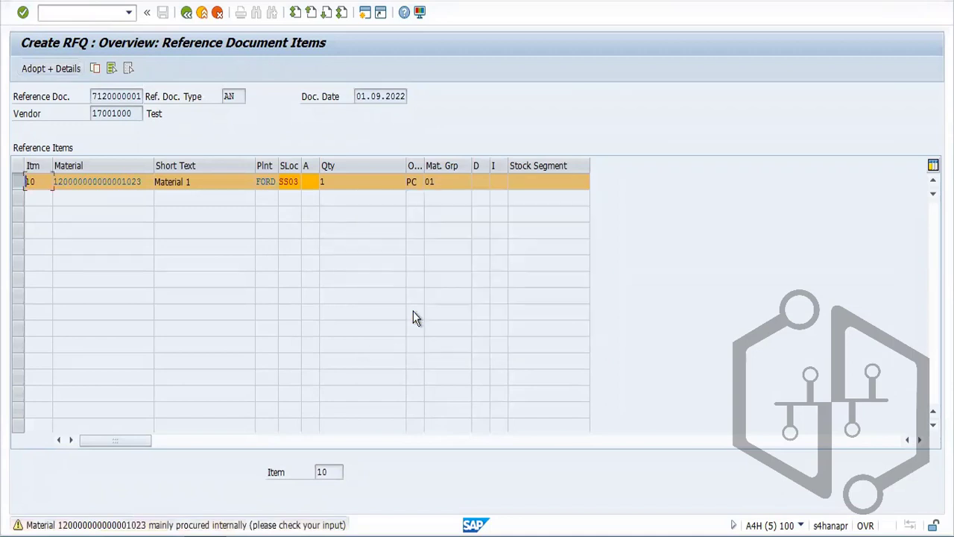
key("Return")
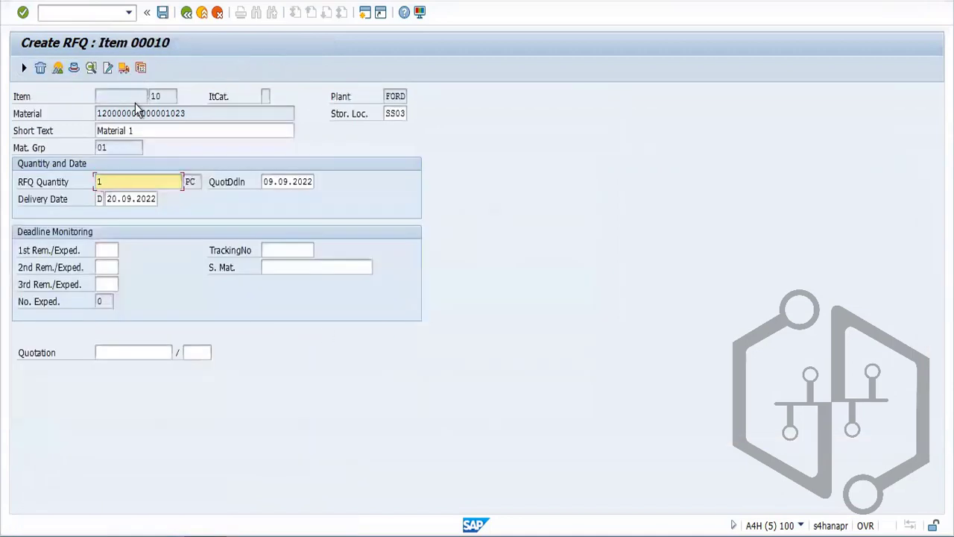
Open the supplier address from the RFQ header data and save the copied RFQ without an output message record
left_click(73, 67)
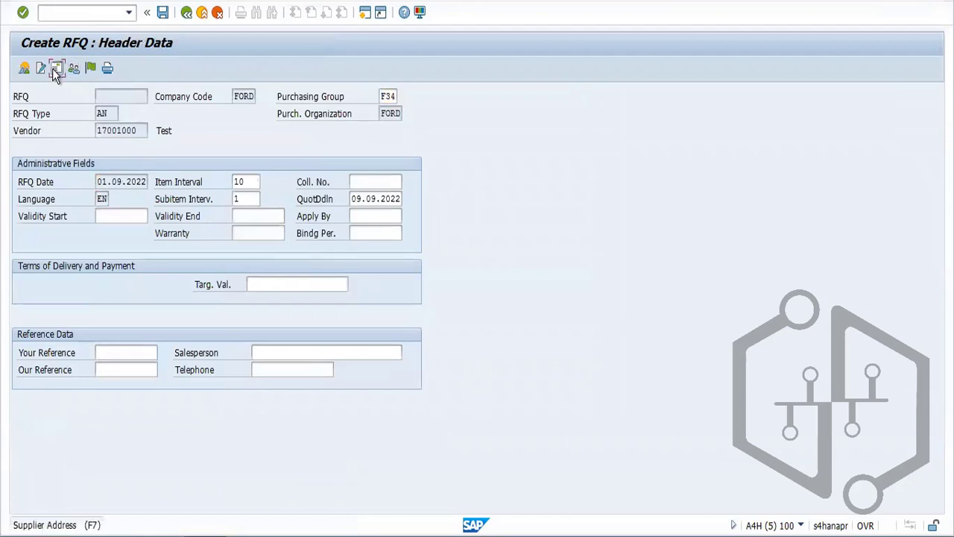
left_click(53, 68)
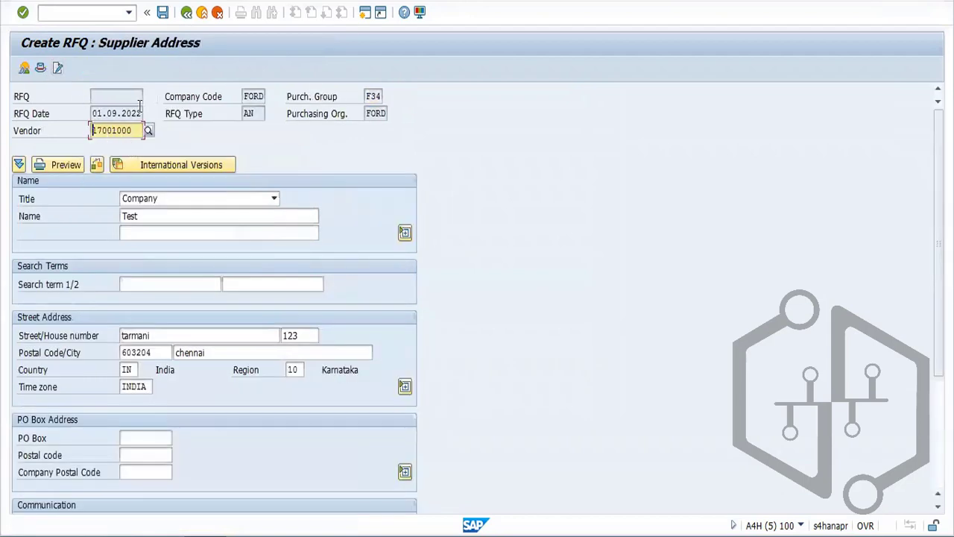
left_click(166, 13)
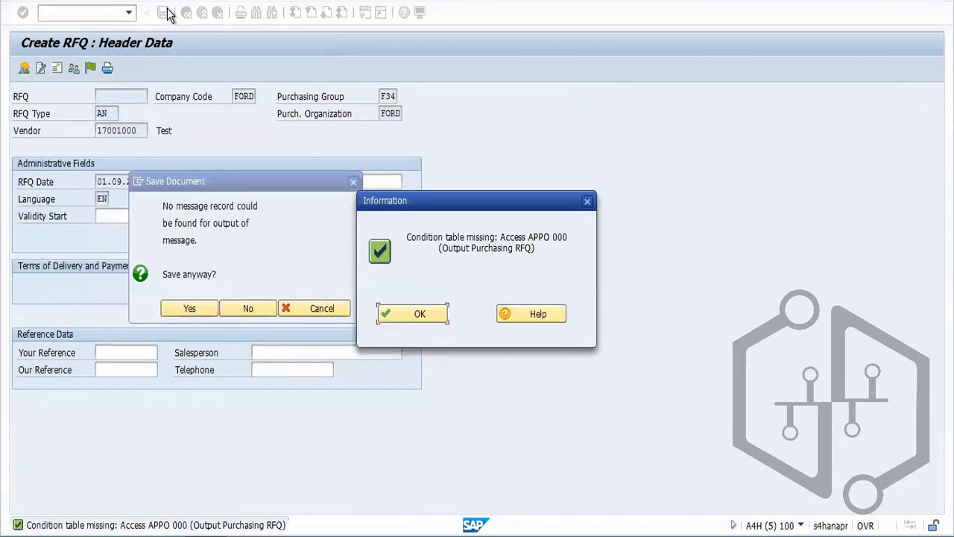
left_click(411, 314)
left_click(190, 309)
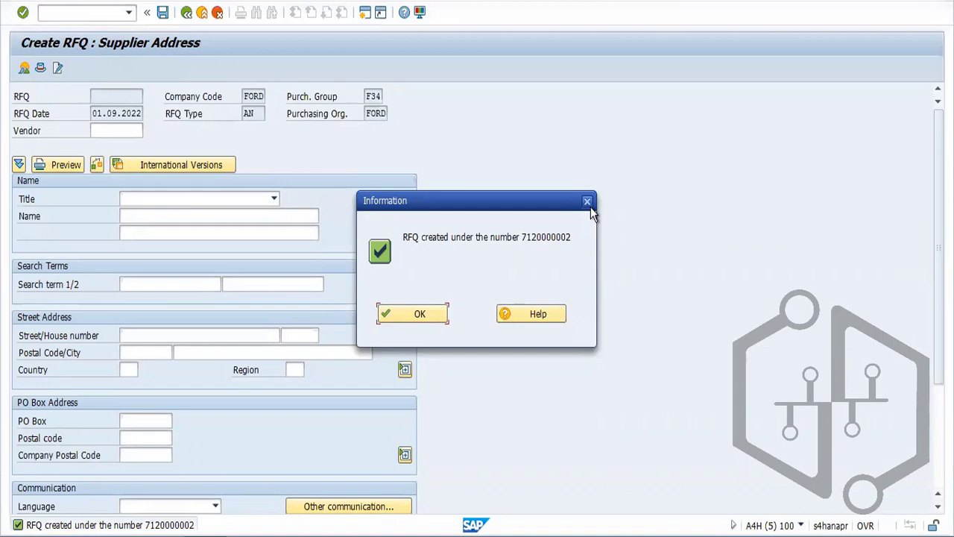
left_click(395, 321)
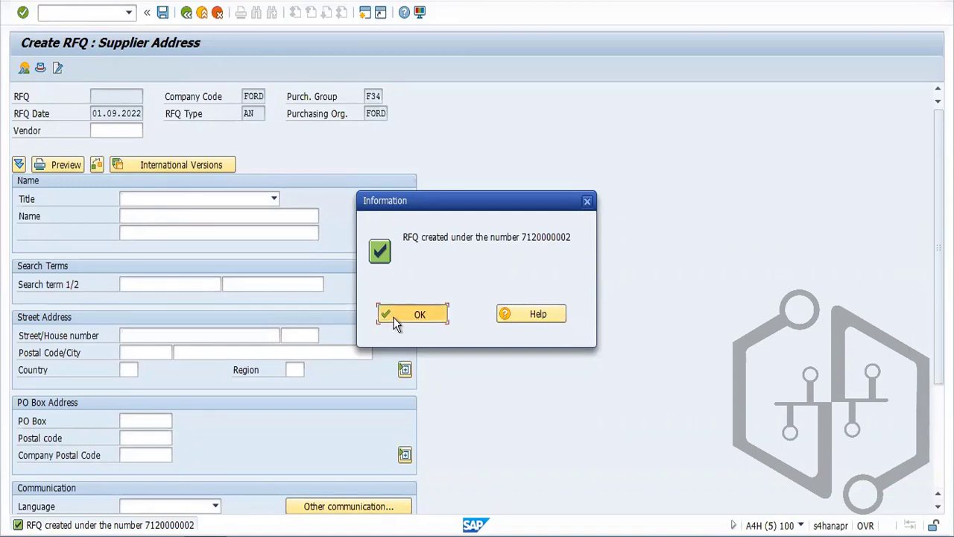
Leave the empty supplier address screen and return to SAP Easy Access with the command /n
left_click(186, 13)
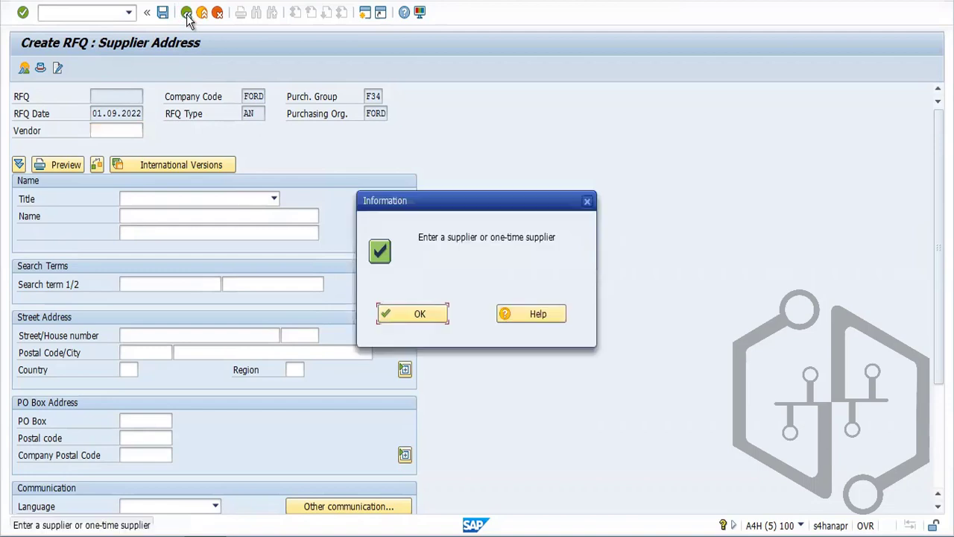
left_click(419, 313)
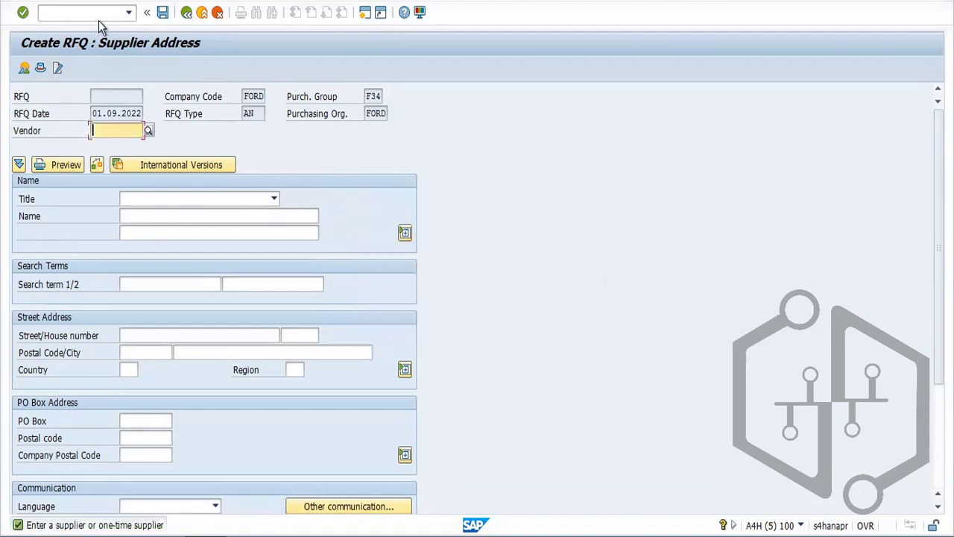
left_click(101, 15)
type("/n")
key("Return")
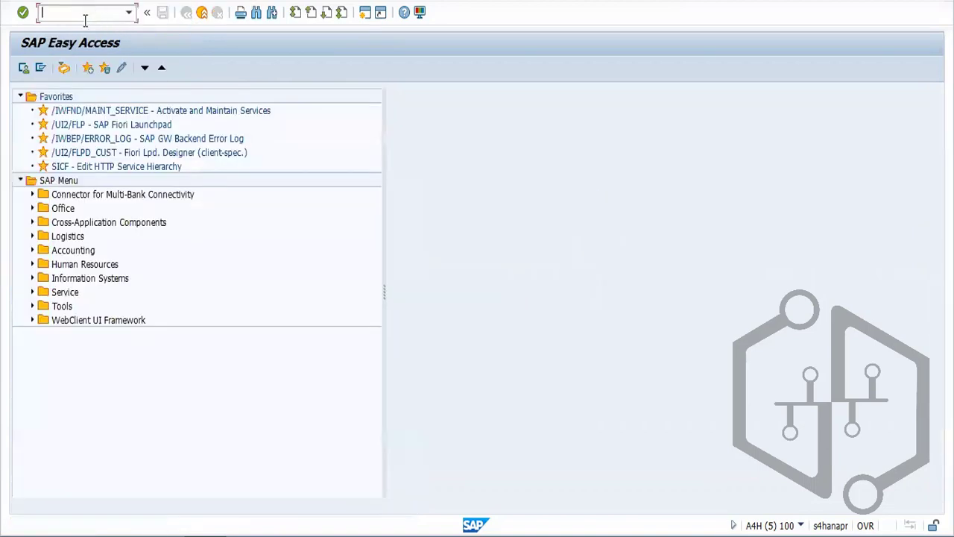
Try to open transaction ME41N
type("ME42")
key("BackSpace")
type("1N")
key("Return")
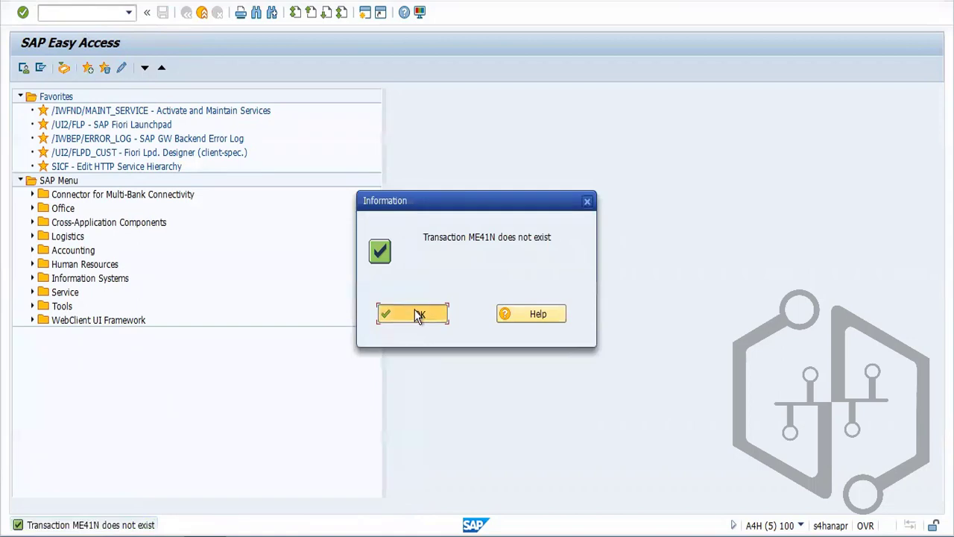
left_click(416, 313)
Open transaction ME41 to start creating another RFQ
type("ME41")
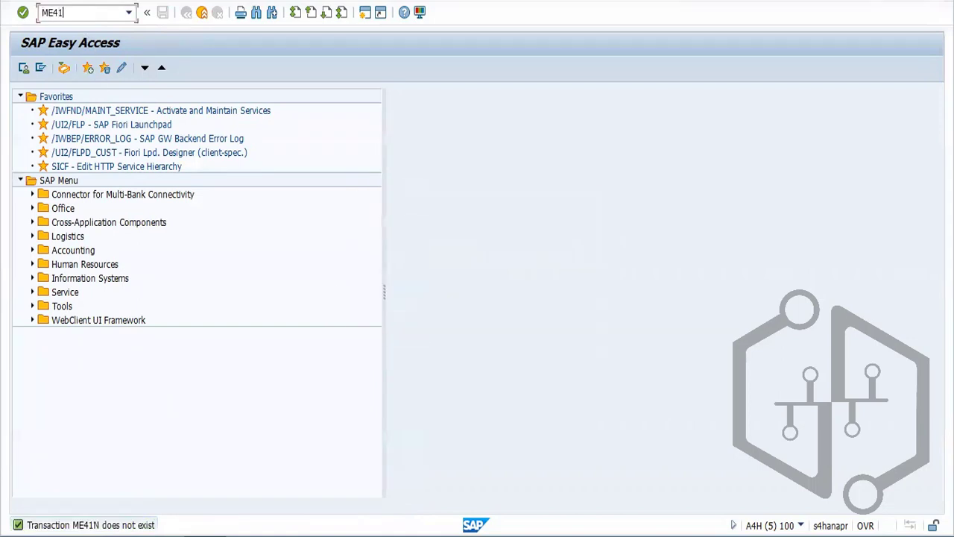
key("Return")
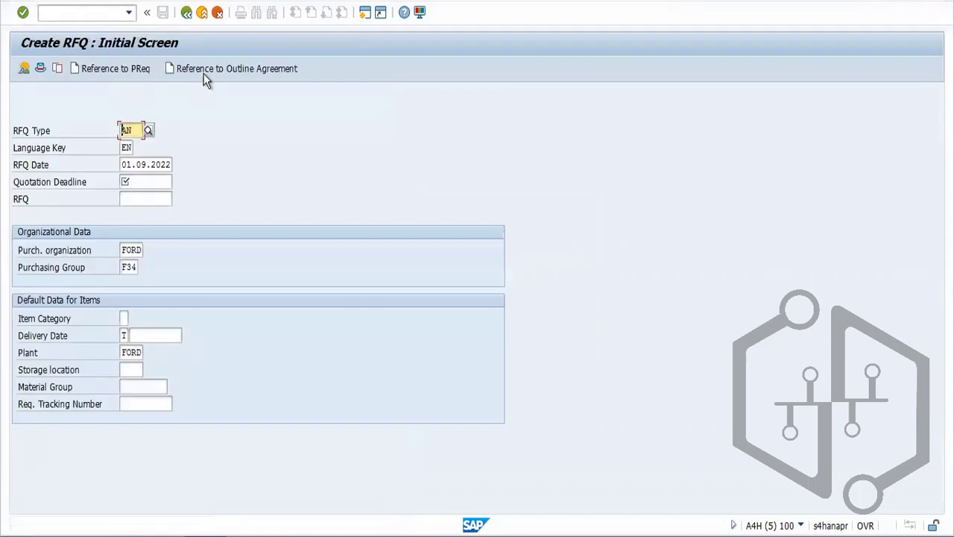